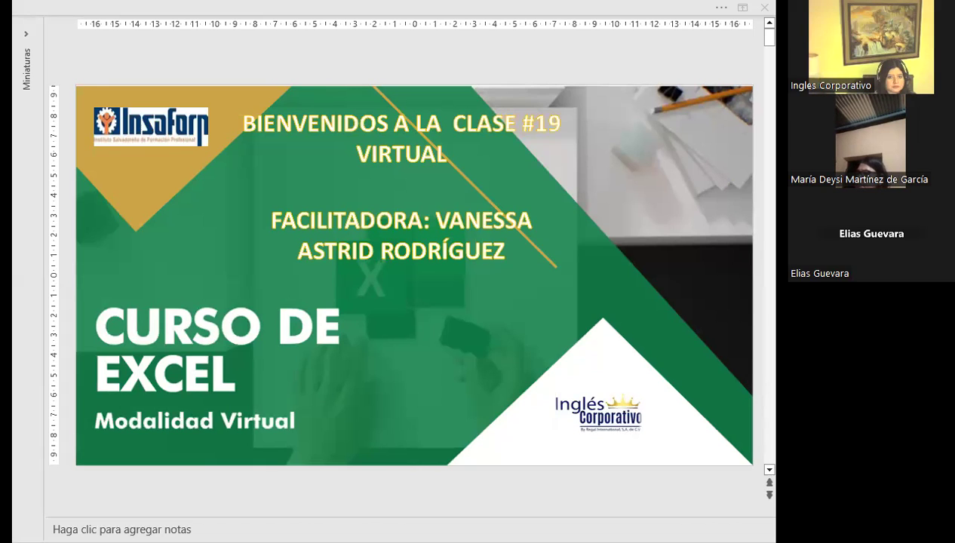
Leave the presentation and switch to the Excel Intermedio course page in Firefox.
left_click(478, 360)
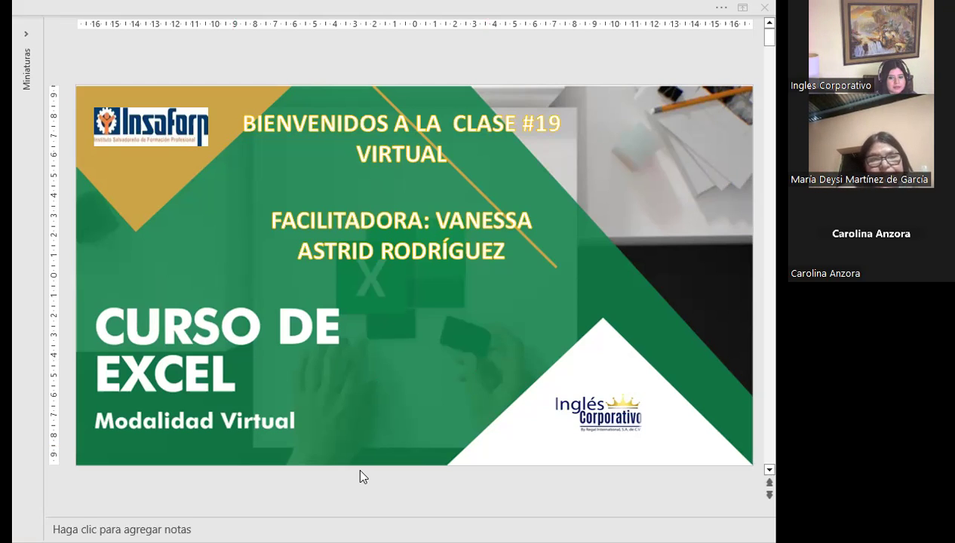
key("alt+Tab")
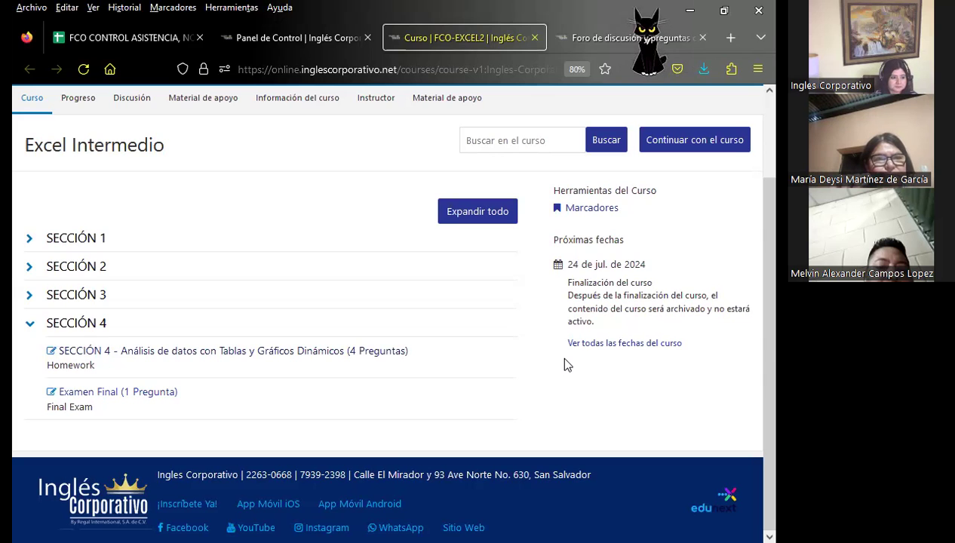
Go to the class #19 forum, then open lesson 4.4 Gráficos dinámicos.
left_click(608, 42)
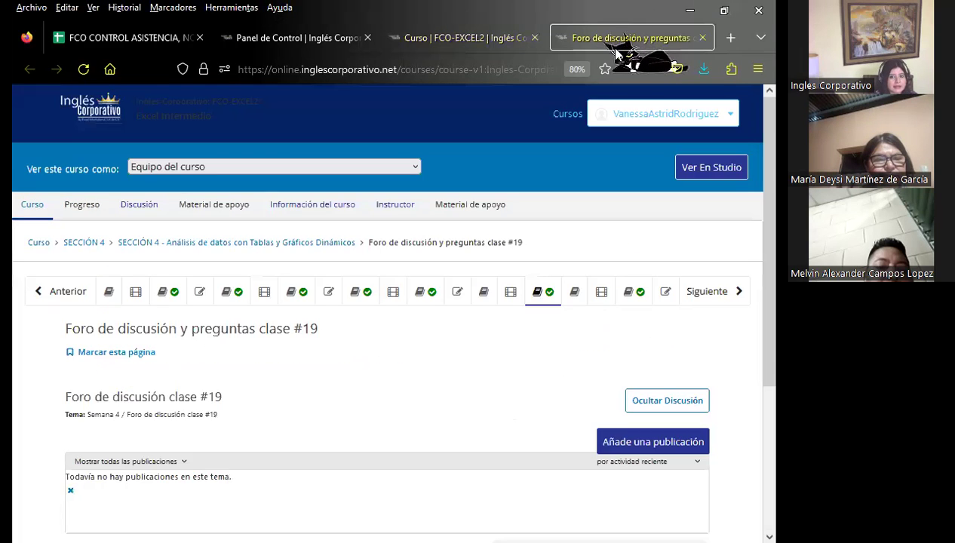
left_click(484, 294)
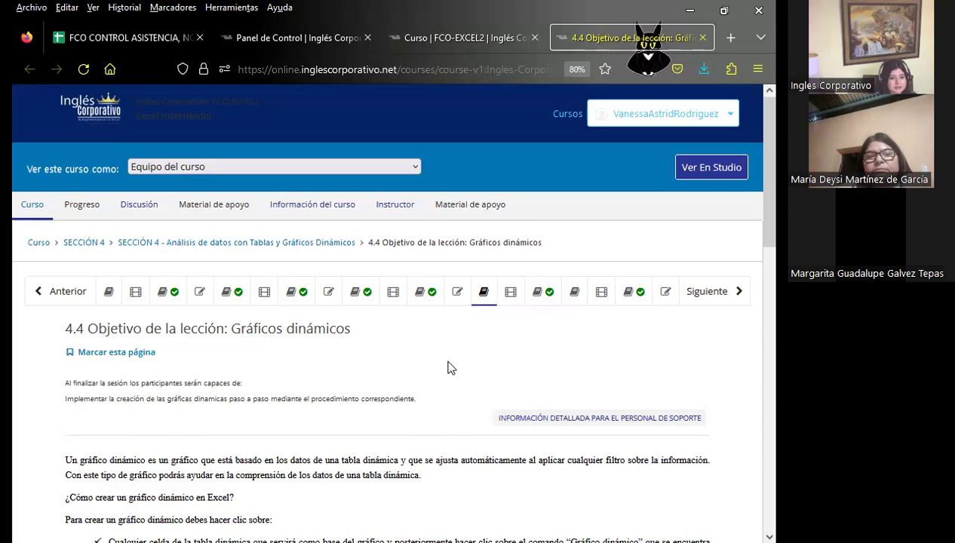
scroll(405, 398, "down", 2)
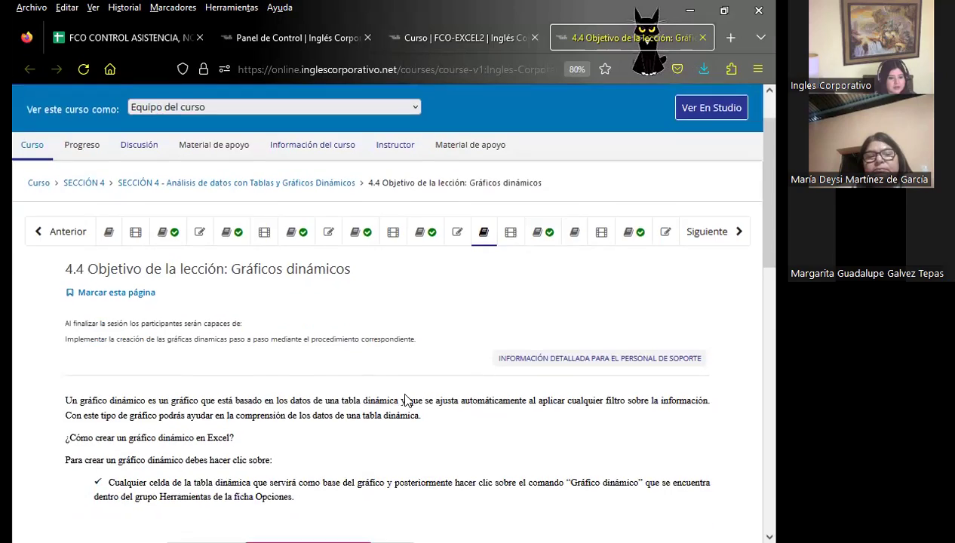
scroll(407, 400, "down", 1)
scroll(411, 450, "down", 3)
scroll(430, 453, "down", 3)
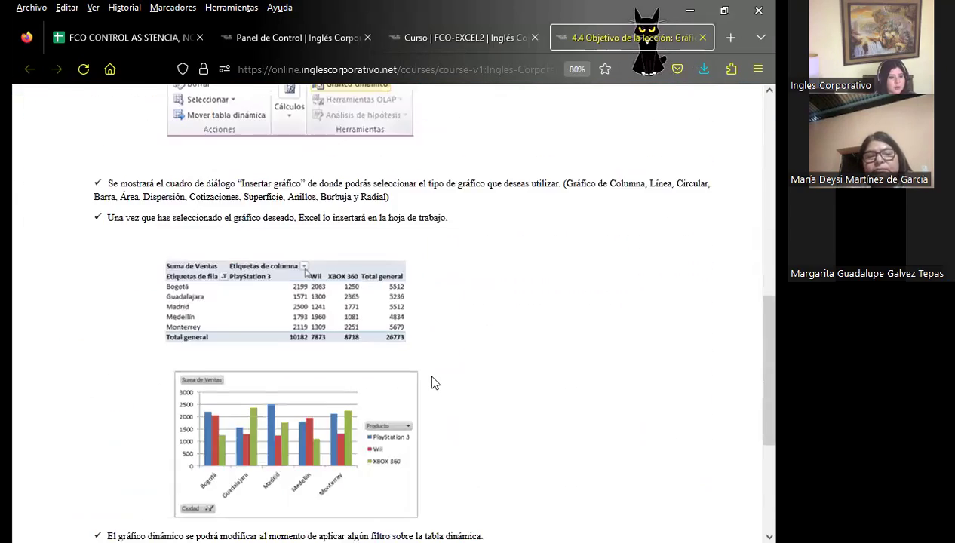
scroll(430, 381, "down", 4)
scroll(505, 362, "up", 3)
scroll(506, 362, "up", 4)
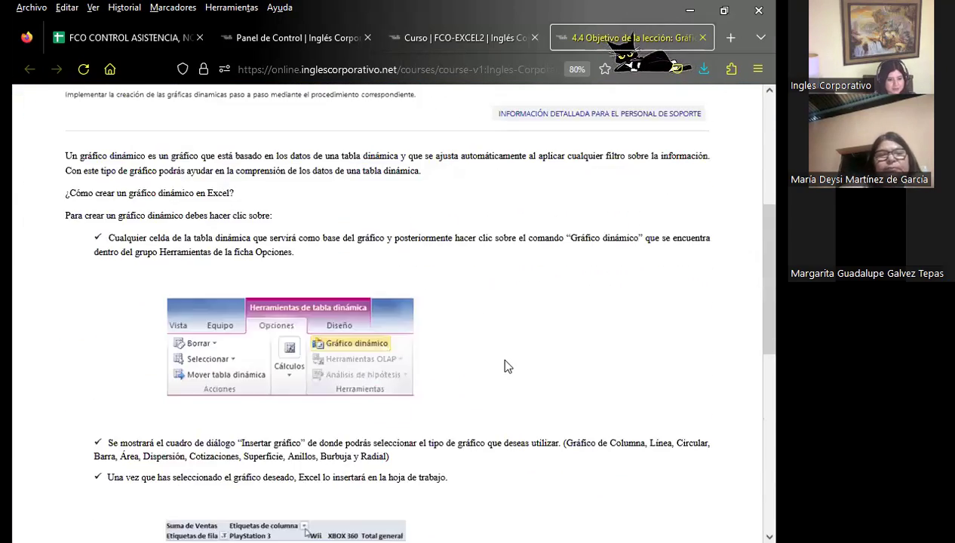
scroll(506, 362, "up", 4)
scroll(506, 361, "up", 1)
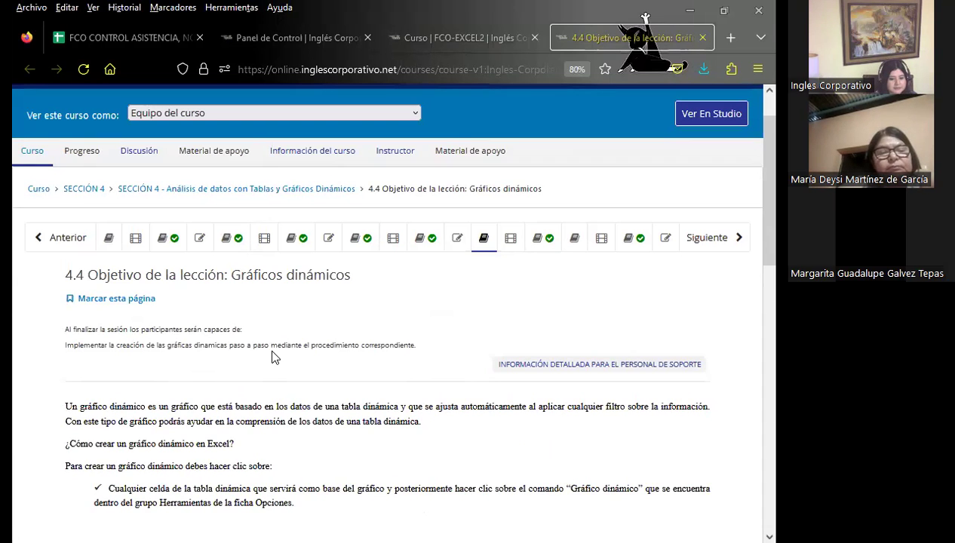
key("alt+Tab")
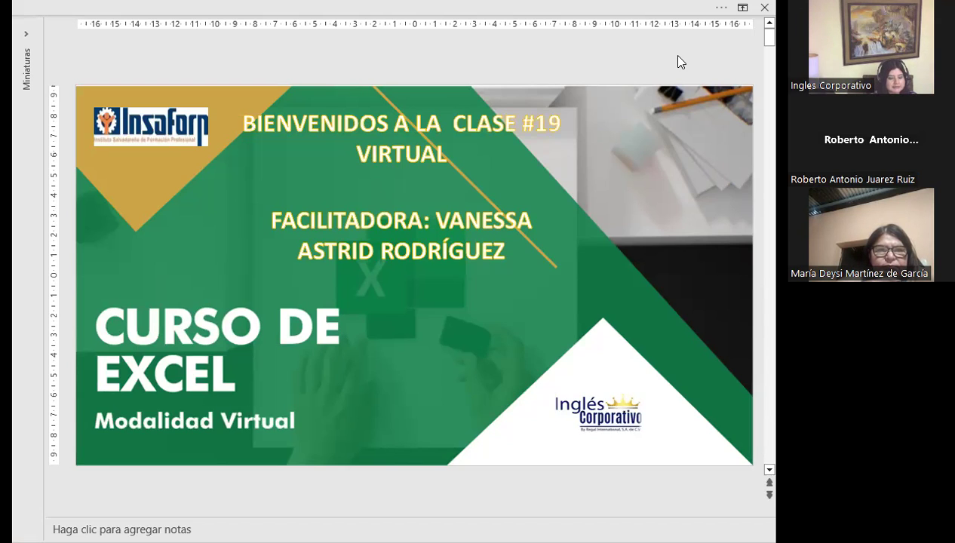
Advance the presentation to the AGENDA slide listing the five session items.
key("Page_Down")
key("Page_Down")
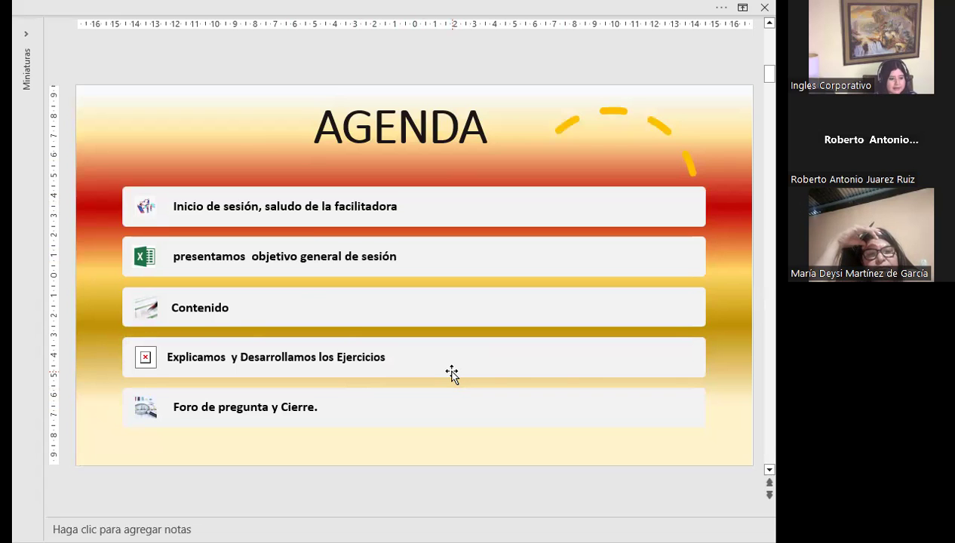
Advance to the OBJETIVO GENERAL DE LA SESIÓN slide about creating pivot charts step by step.
scroll(452, 374, "down", 1)
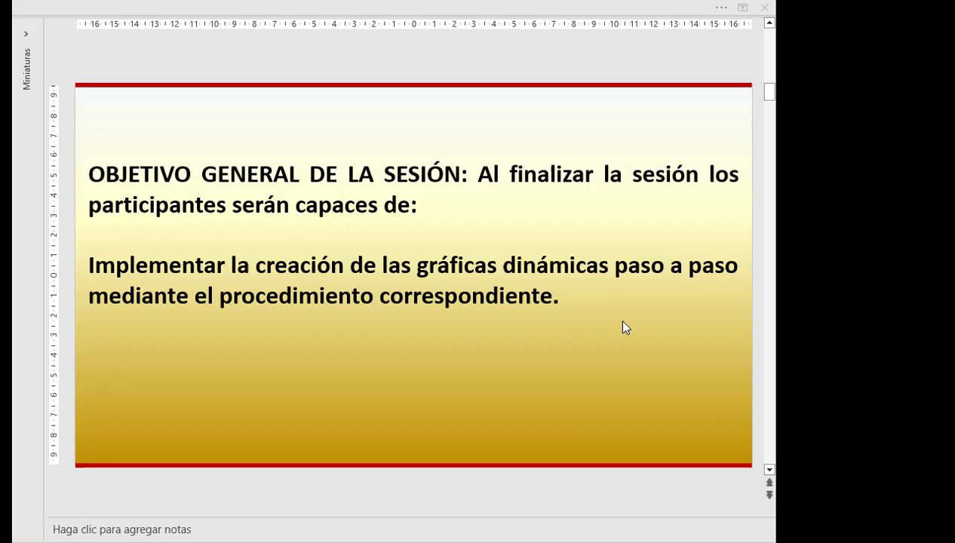
Advance to the slide explaining pivot charts built from data tables or pivot tables.
scroll(623, 323, "down", 1)
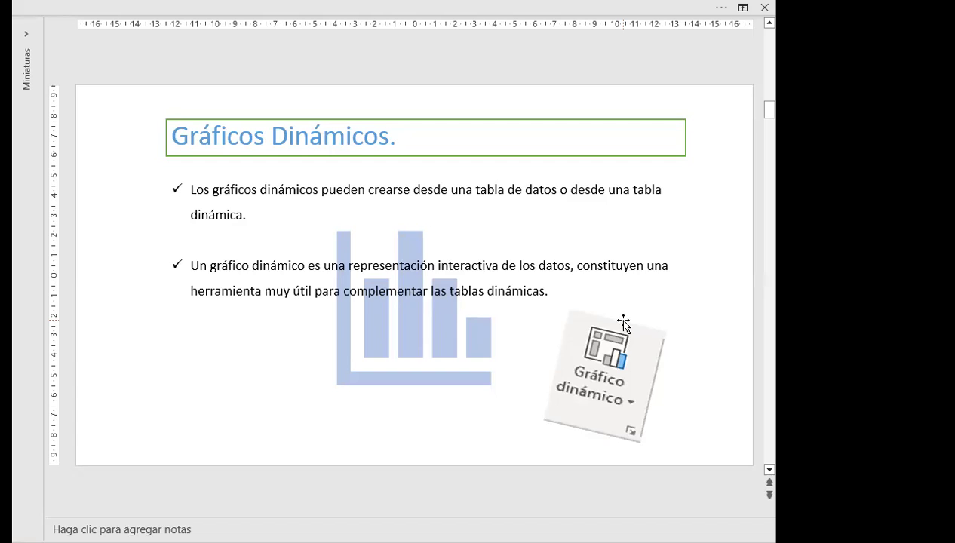
Advance to the four-step slide on creating a pivot chart from a pivot table.
scroll(623, 323, "down", 1)
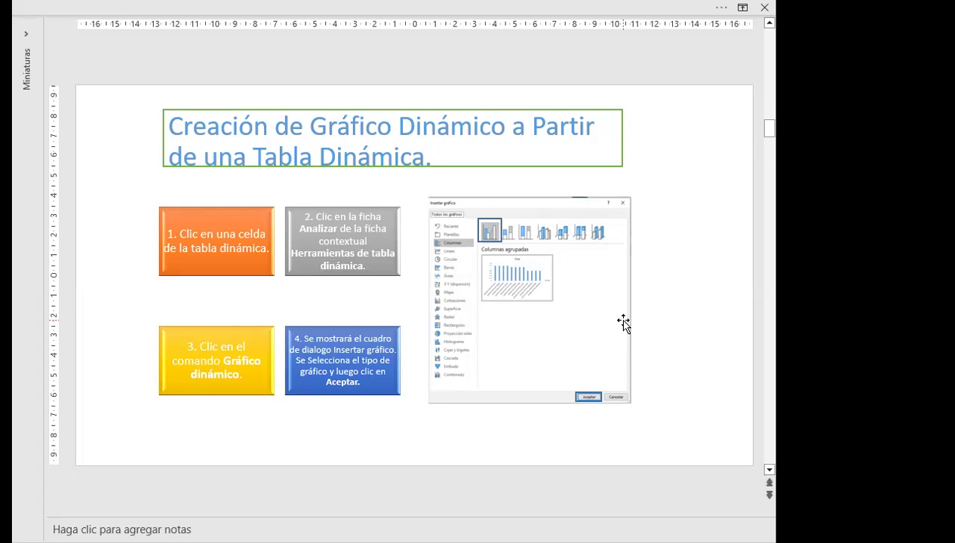
scroll(623, 322, "down", 1)
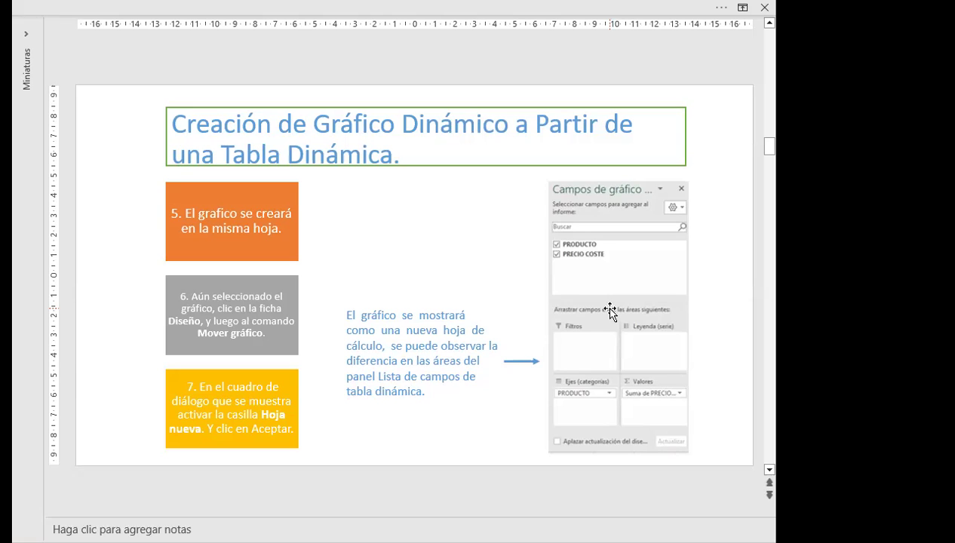
Advance to the CURSO DE EXCEL, Modalidad Virtual cover slide.
scroll(610, 312, "down", 1)
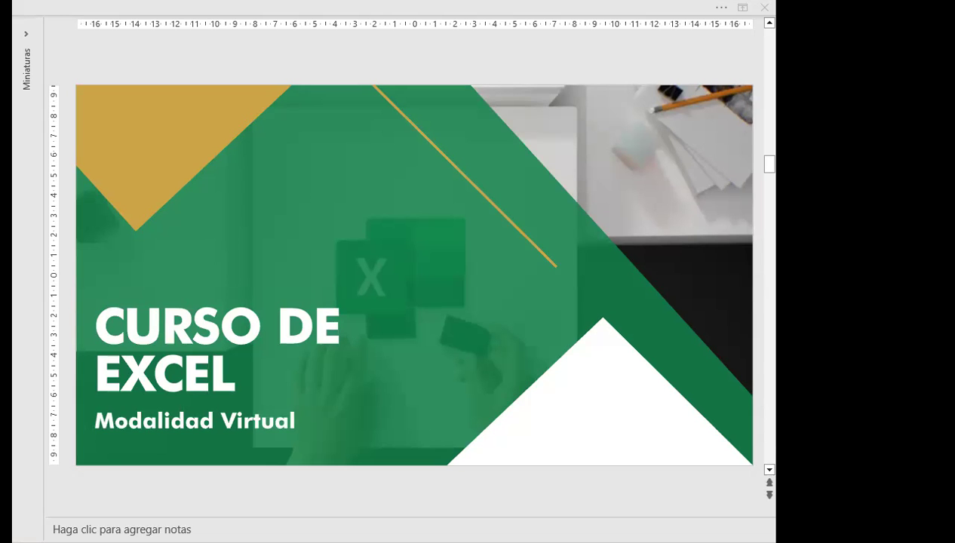
Switch to Excel, open the TABLA DINAMICA (2) sheet and select a cell in its pivot table.
key("alt+Tab")
scroll(172, 282, "up", 2)
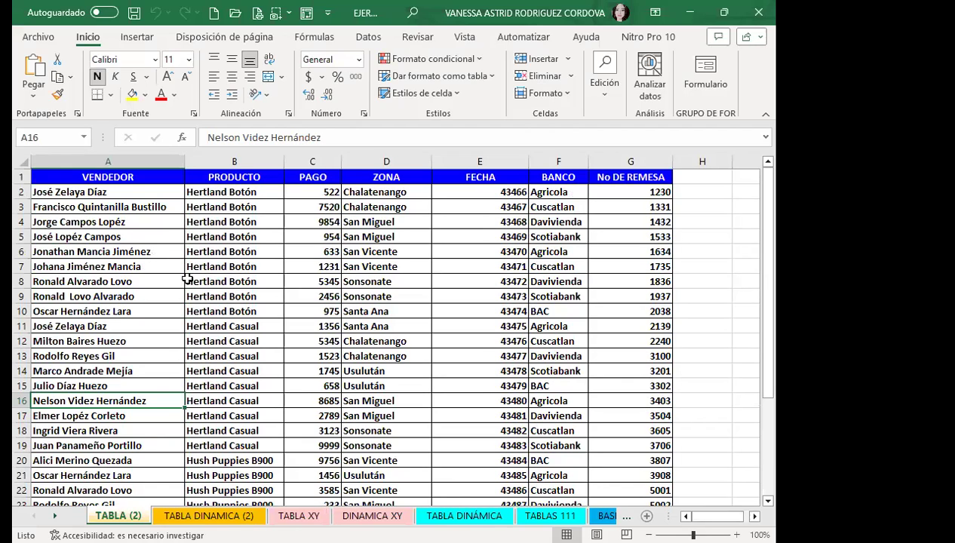
left_click(206, 516)
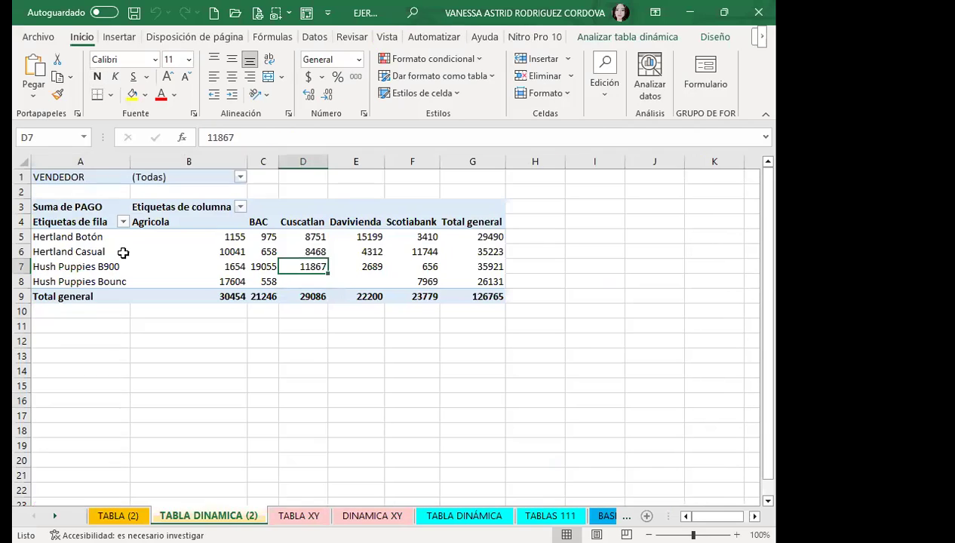
left_click(141, 251)
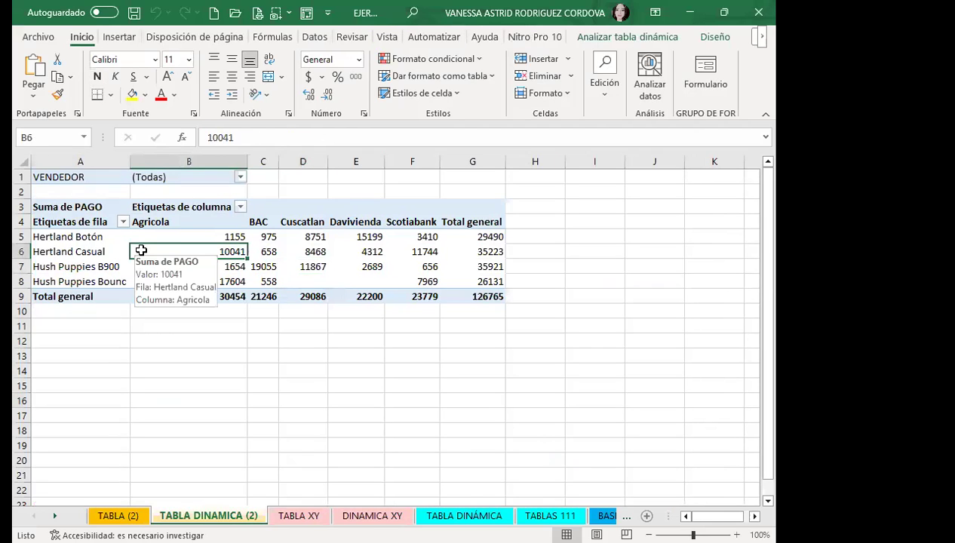
left_click(85, 239)
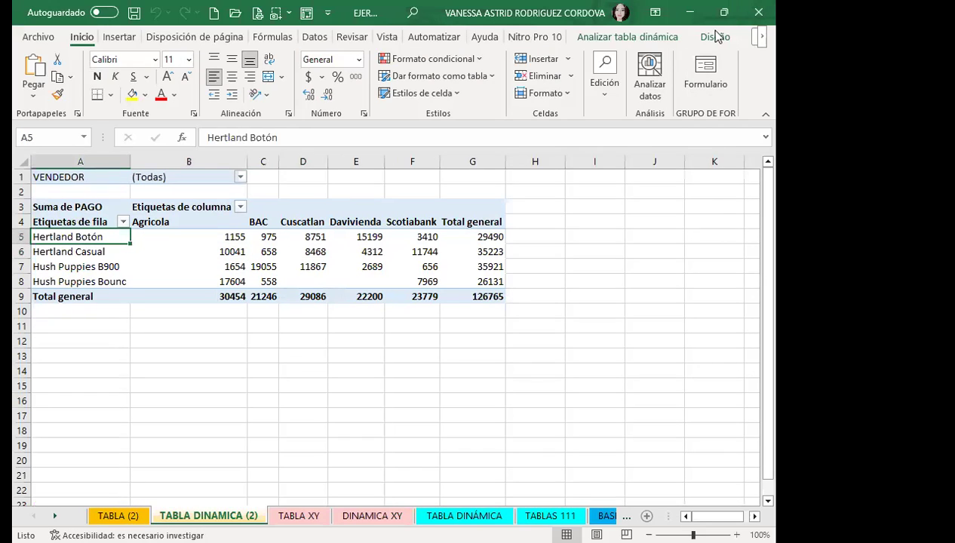
Show the Analizar tabla dinámica ribbon and select the 1654 value cell in the pivot table.
left_click(613, 36)
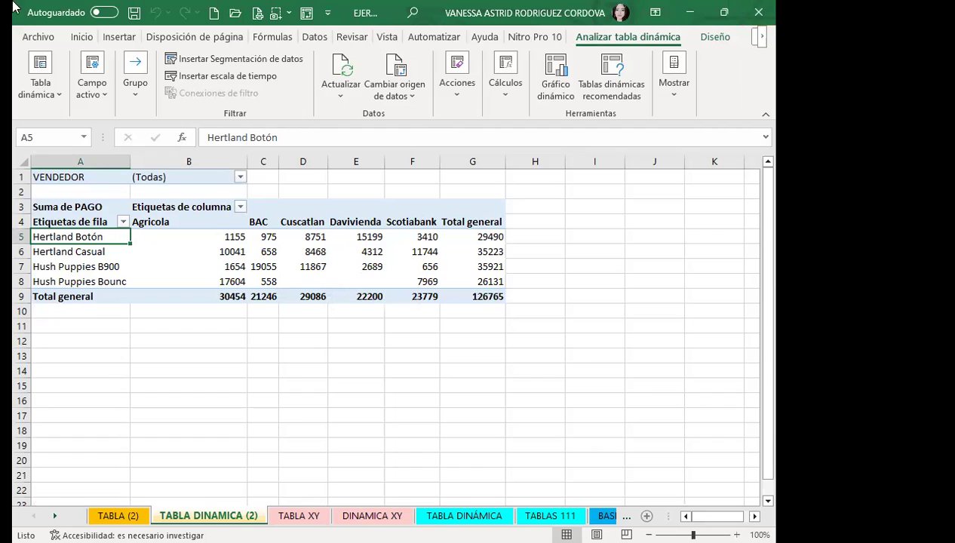
left_click(232, 264)
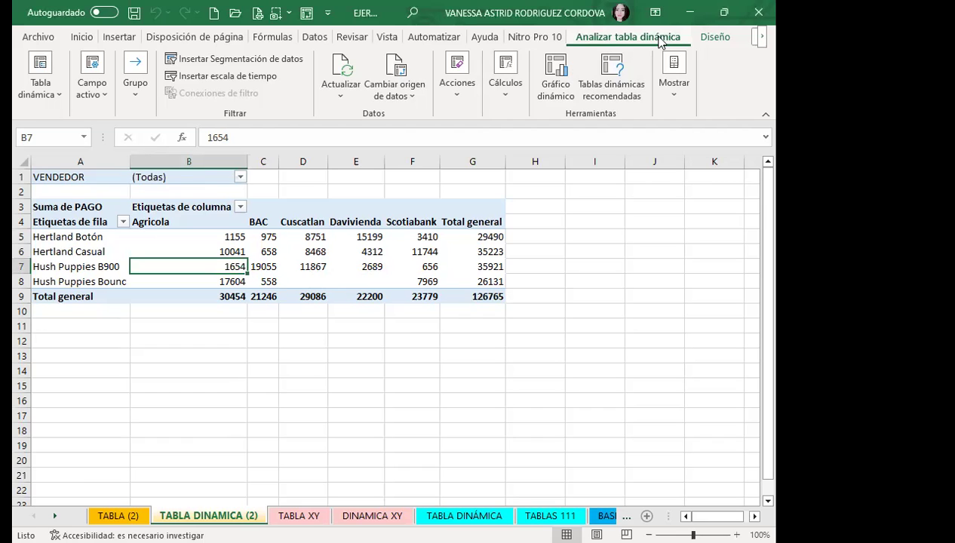
Insert a Columnas agrupadas pivot chart of Suma de PAGO and move it below the table.
left_click(556, 83)
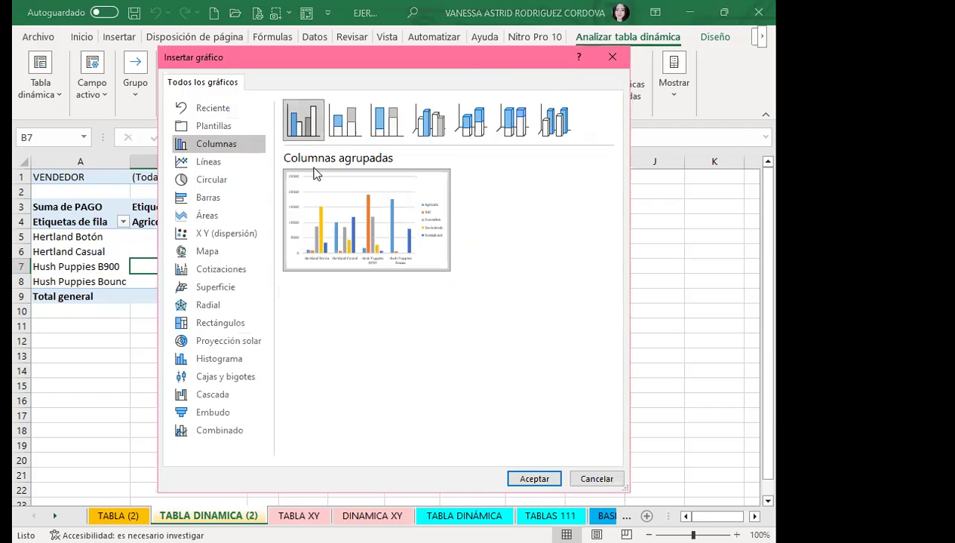
left_click_drag(463, 64, 381, 18)
left_click(448, 430)
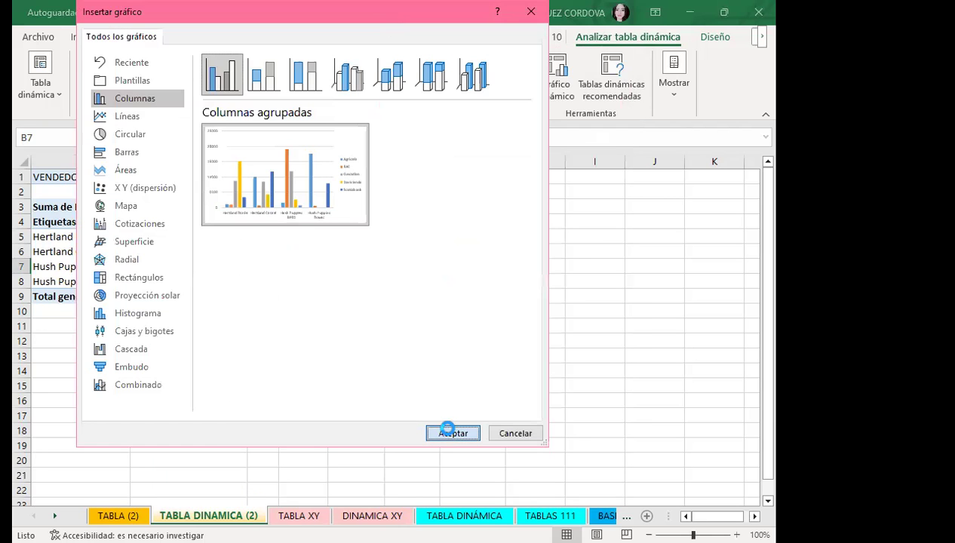
left_click_drag(491, 261, 357, 363)
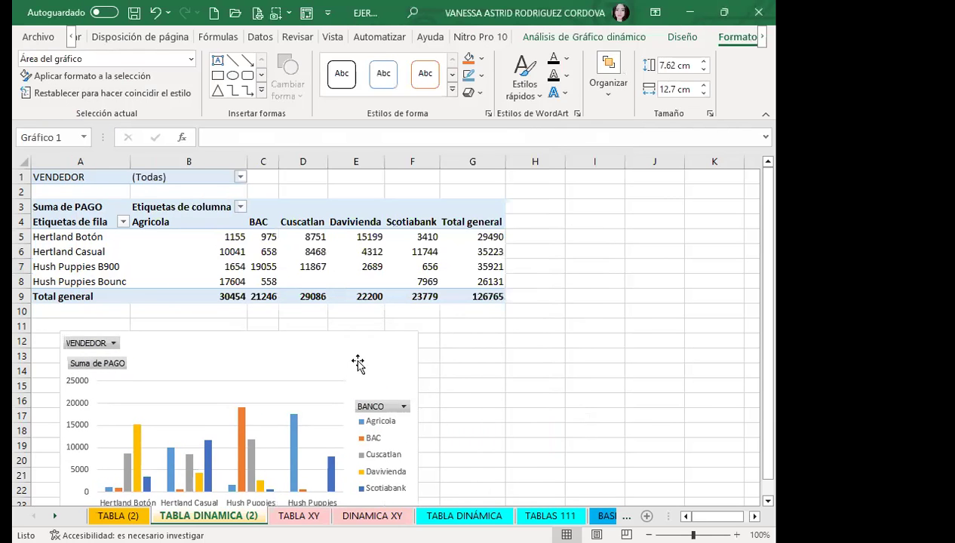
left_click(265, 253)
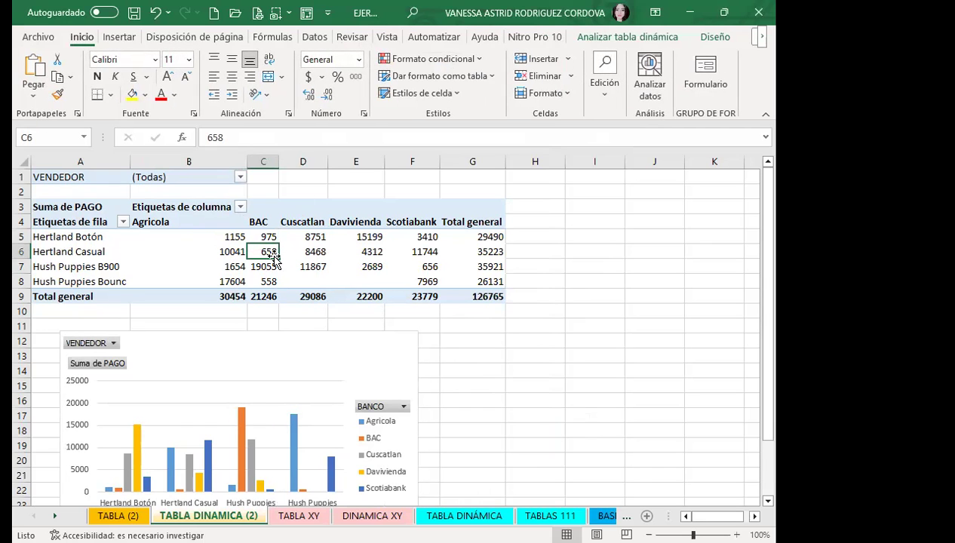
scroll(274, 258, "down", 2)
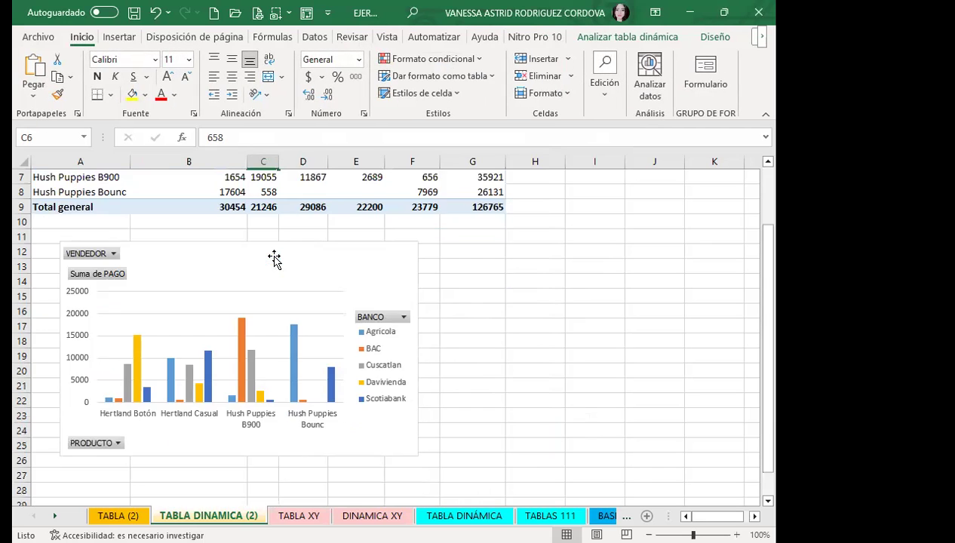
left_click(321, 260)
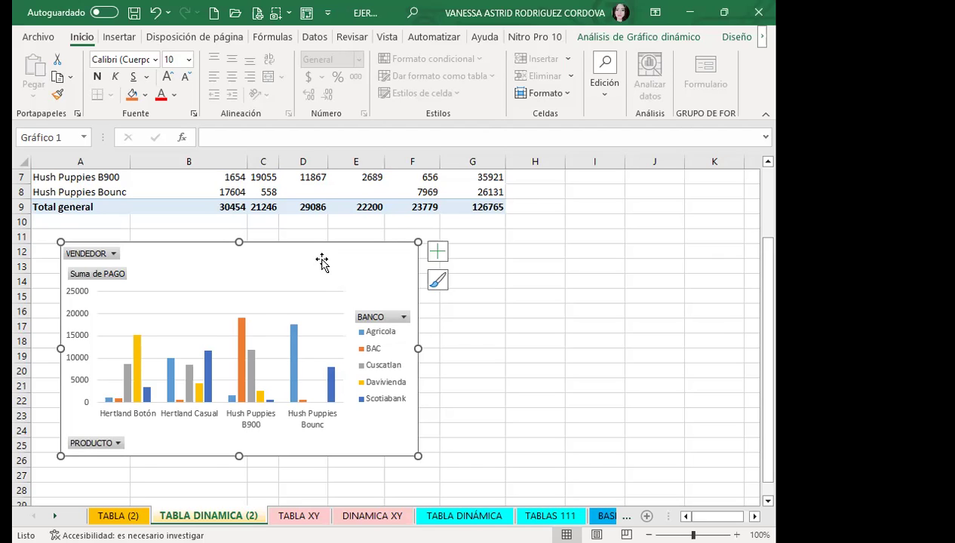
scroll(328, 253, "up", 2)
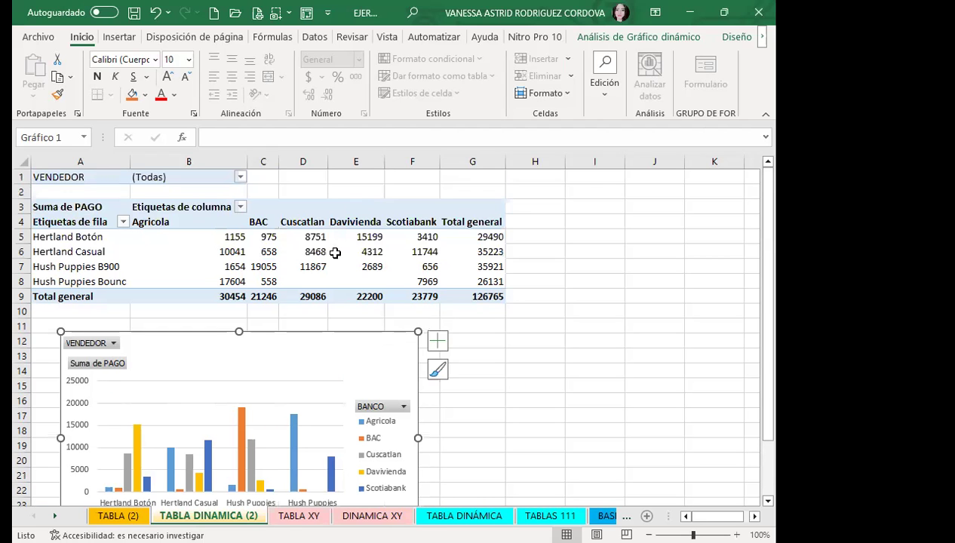
scroll(257, 362, "down", 1)
scroll(259, 353, "down", 1)
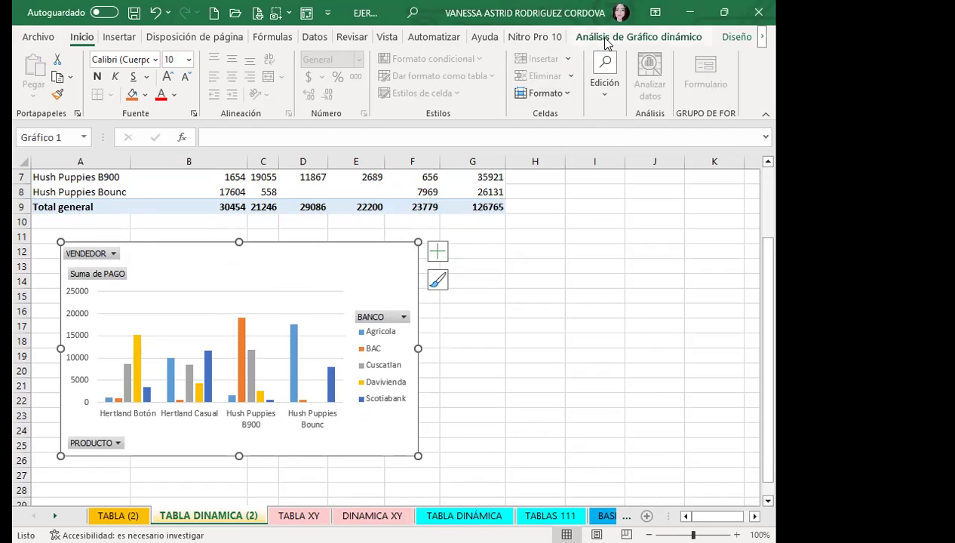
Bring up the Diseño rápido layout gallery for the pivot chart from the chart Diseño tab.
left_click(659, 41)
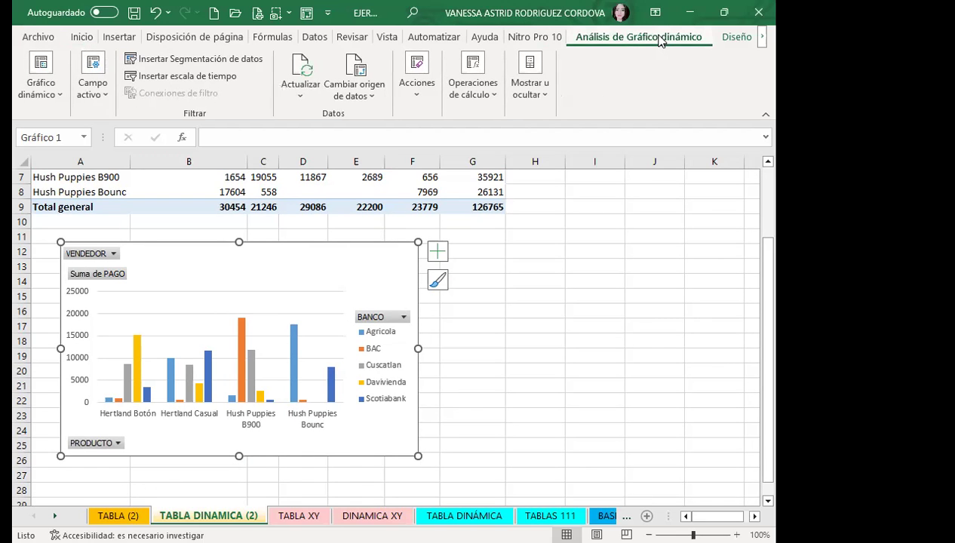
left_click(739, 37)
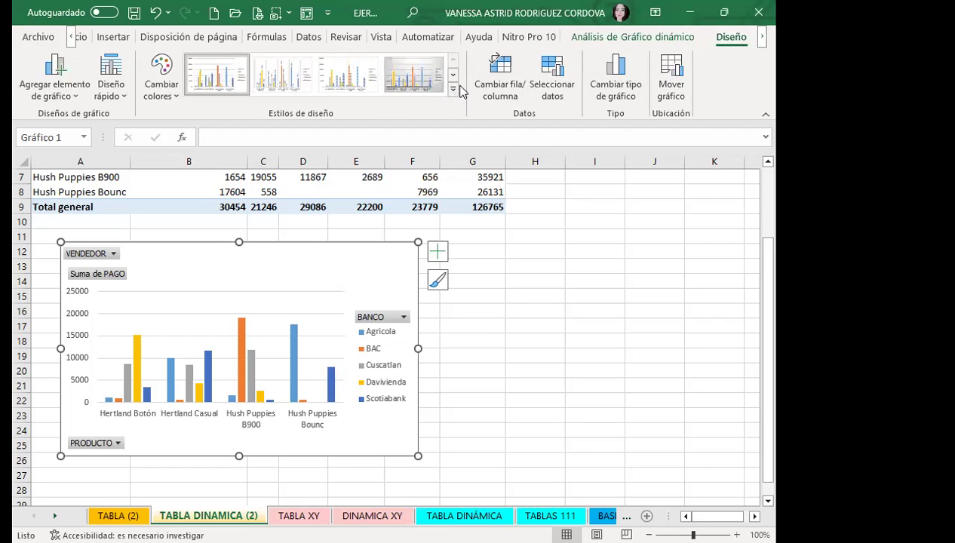
left_click(104, 88)
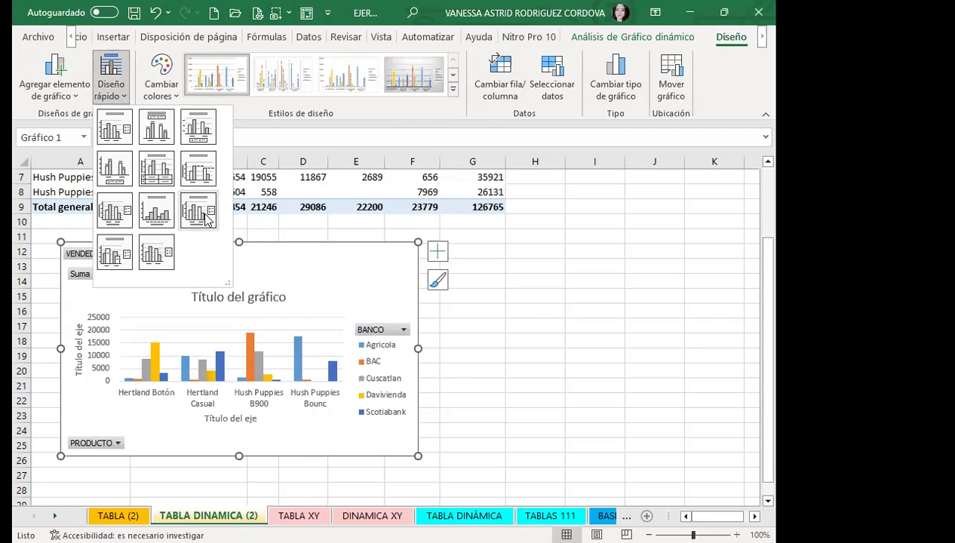
left_click(128, 100)
left_click(125, 97)
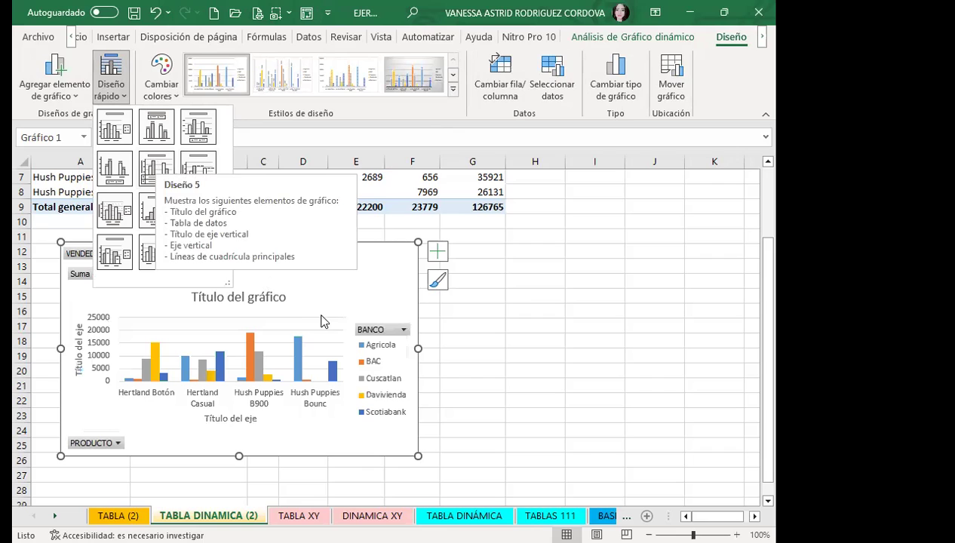
Apply the layout with chart and axis titles and retitle the chart 'TABLA 2'.
left_click(208, 211)
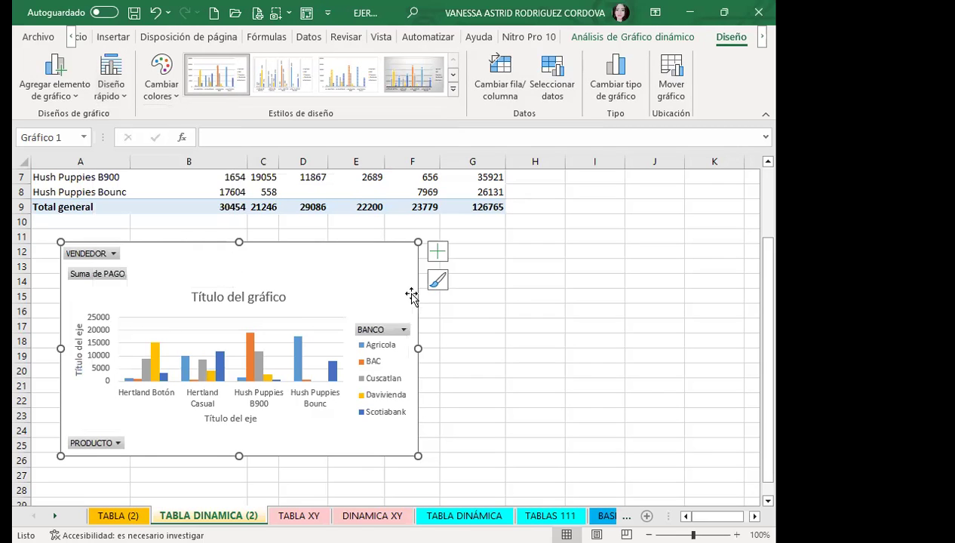
left_click(219, 297)
double_click(216, 299)
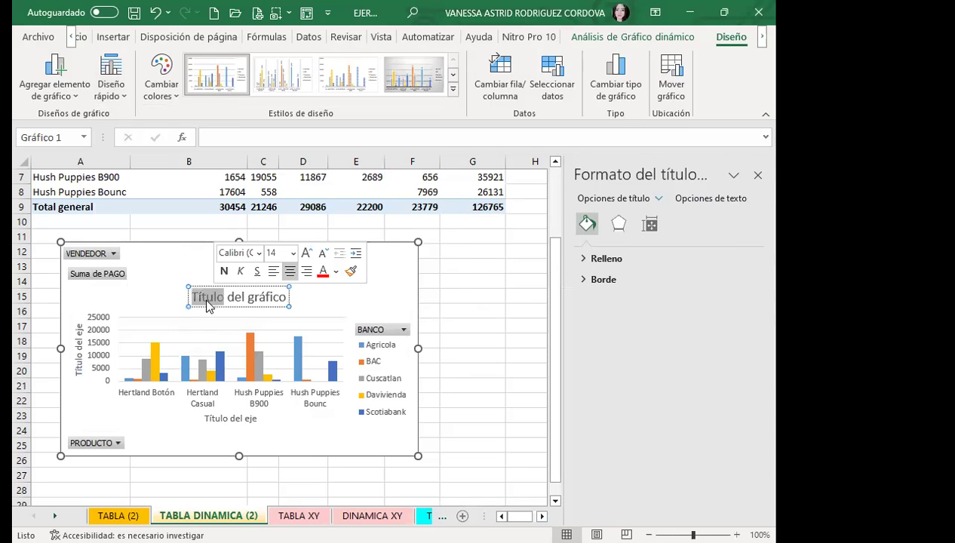
key("Delete")
key("Delete")
key("Delete")
key("Delete")
key("Delete")
key("Delete")
key("Delete")
key("Delete")
key("Delete")
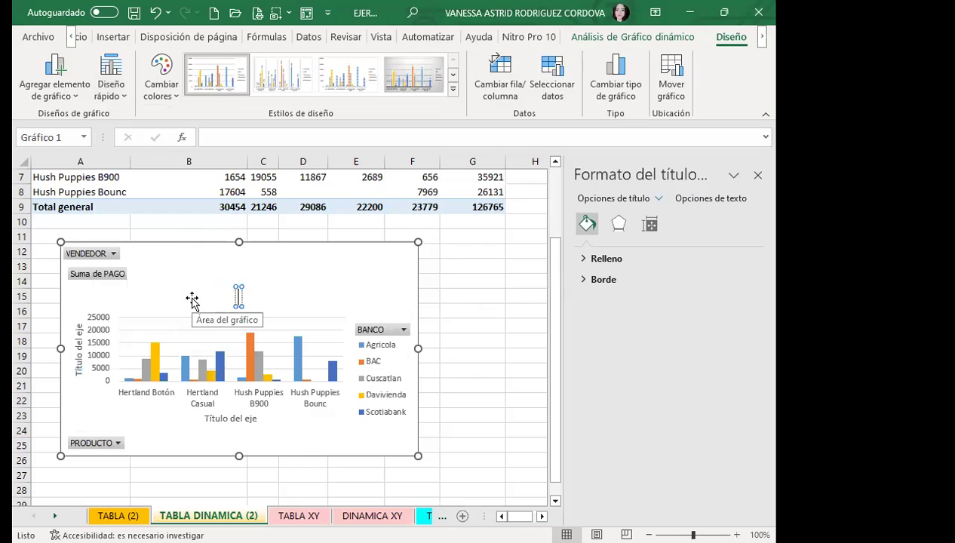
type("TABLA 2")
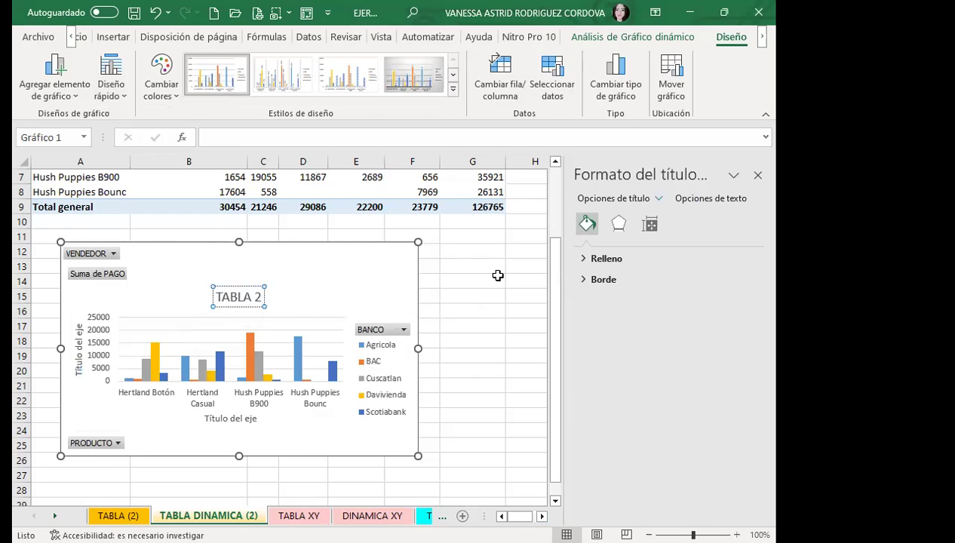
left_click(494, 280)
left_click(328, 264)
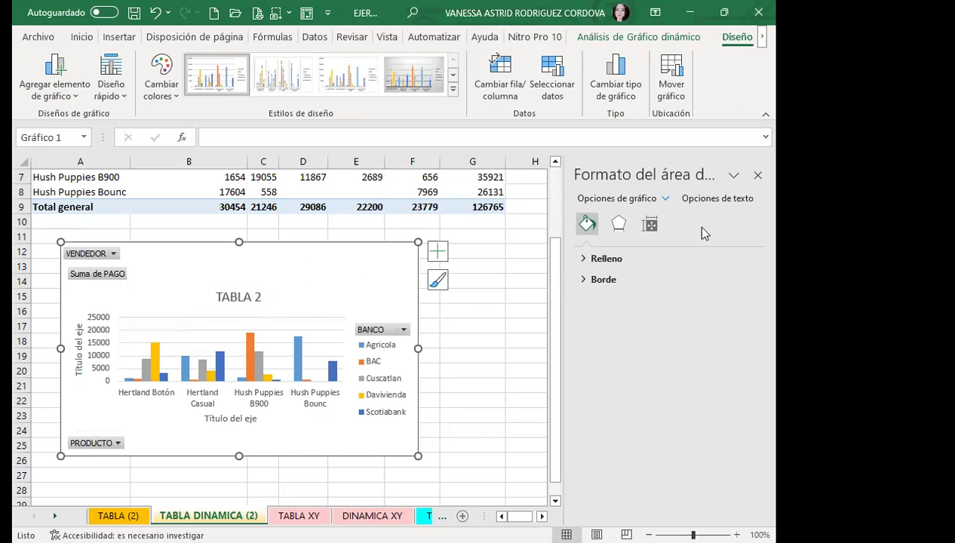
Close the chart formatting pane and display the pivot table field list.
left_click(757, 175)
scroll(189, 279, "up", 2)
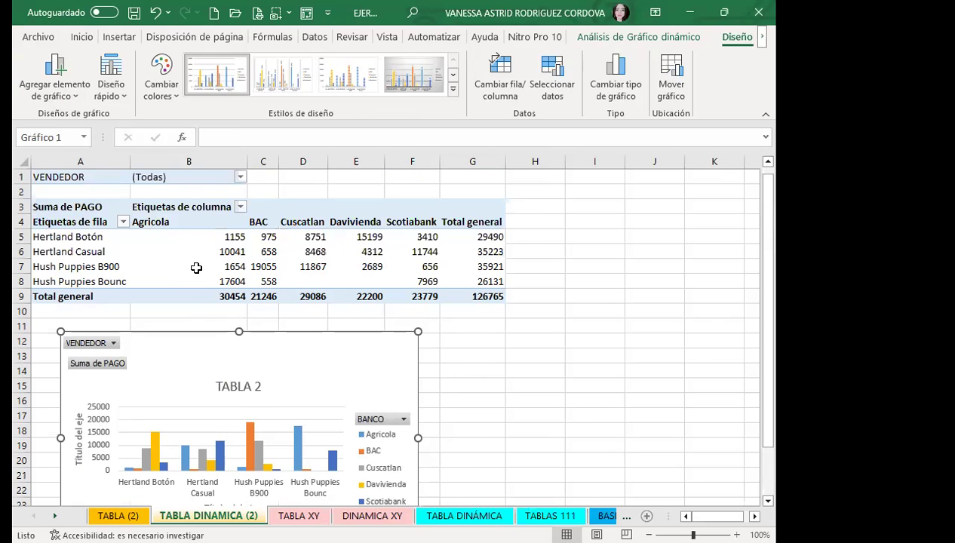
left_click(230, 236)
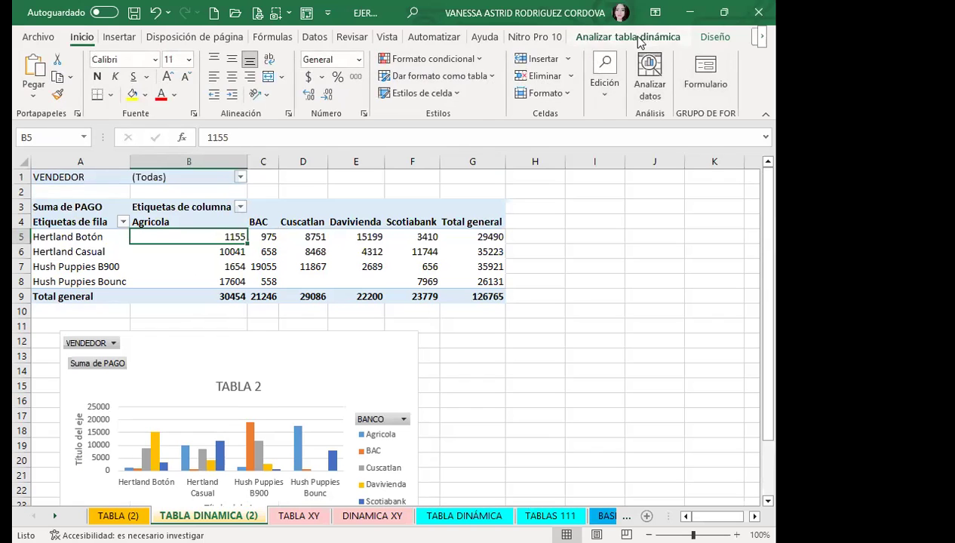
left_click(637, 37)
left_click(681, 107)
left_click(659, 151)
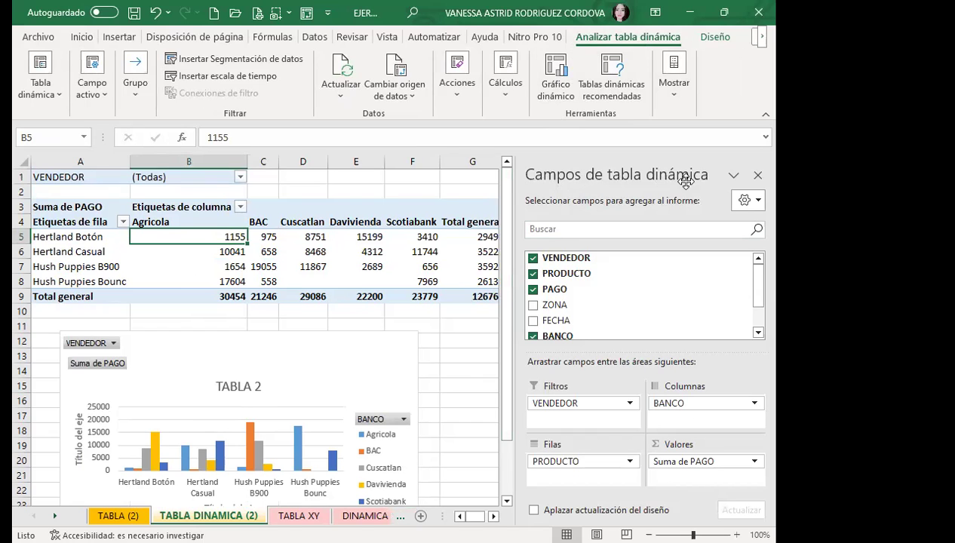
Inspect the TABLA 2 chart and Hertland Botón's Davivienda value, then return to TABLA (2).
left_click(359, 209)
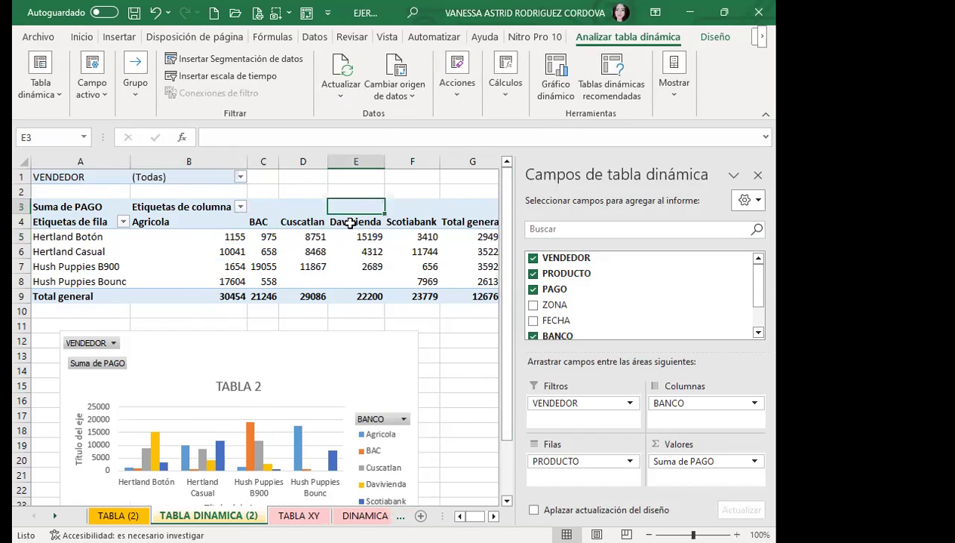
scroll(343, 287, "down", 1)
left_click(334, 326)
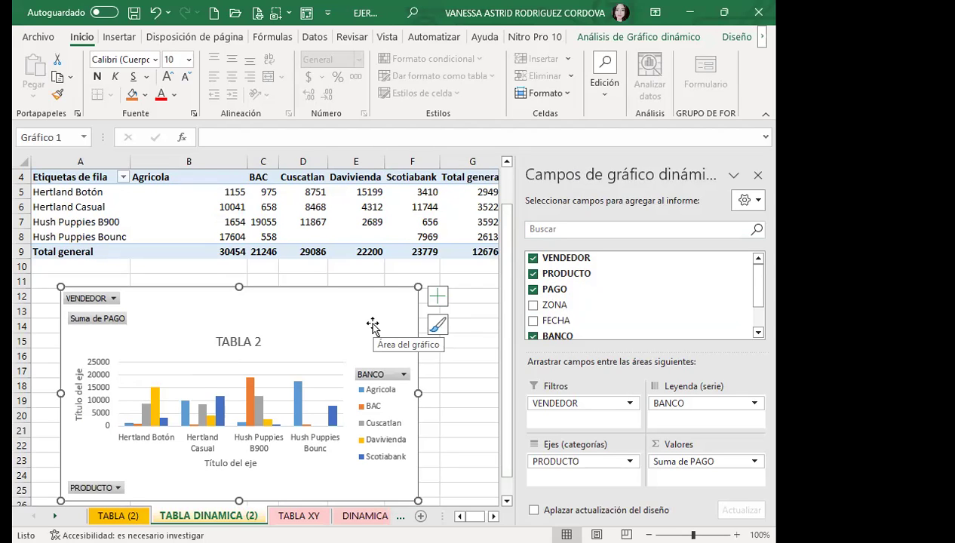
left_click(350, 194)
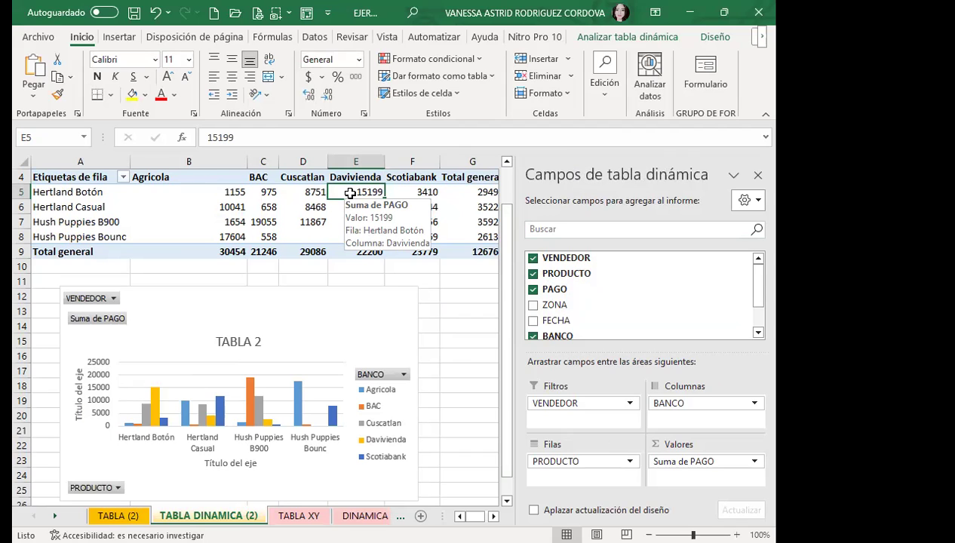
left_click(341, 323)
scroll(305, 387, "down", 3)
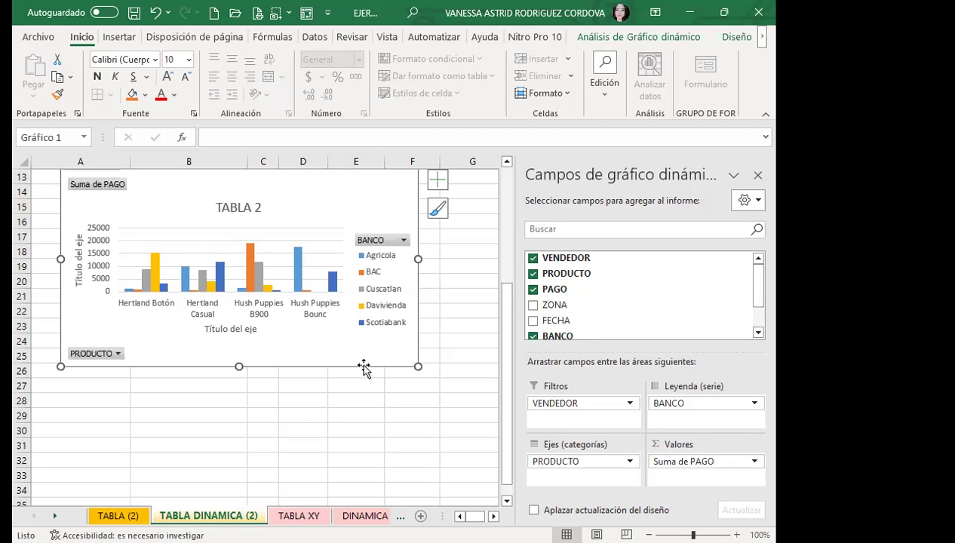
scroll(363, 362, "up", 3)
scroll(350, 302, "up", 1)
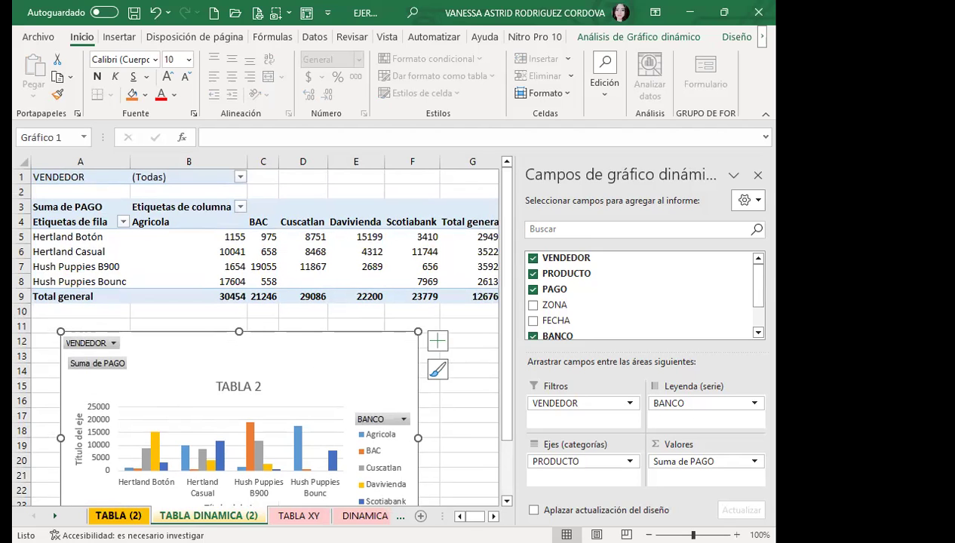
left_click(118, 516)
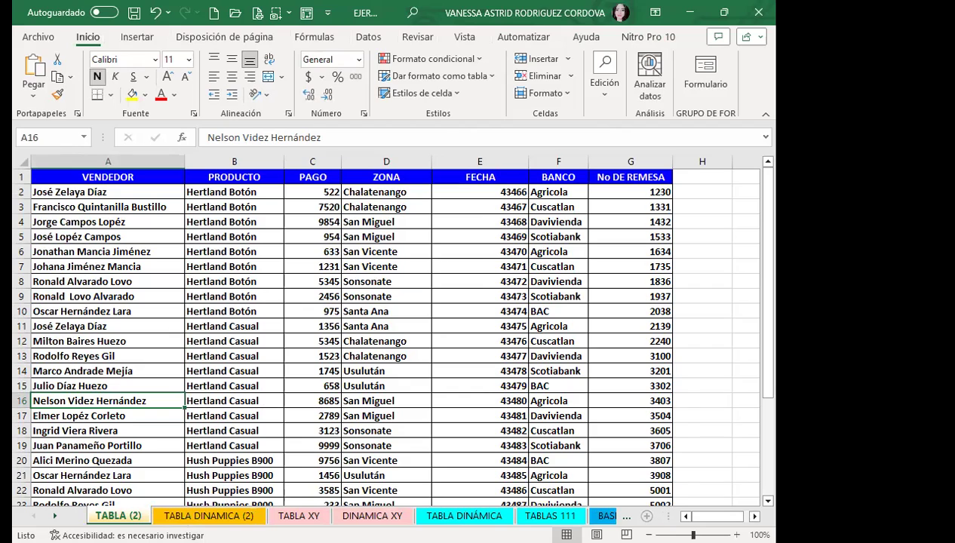
Insert a new blank worksheet named 'GRÁFICO DINAMICO 2'.
left_click(647, 516)
double_click(172, 516)
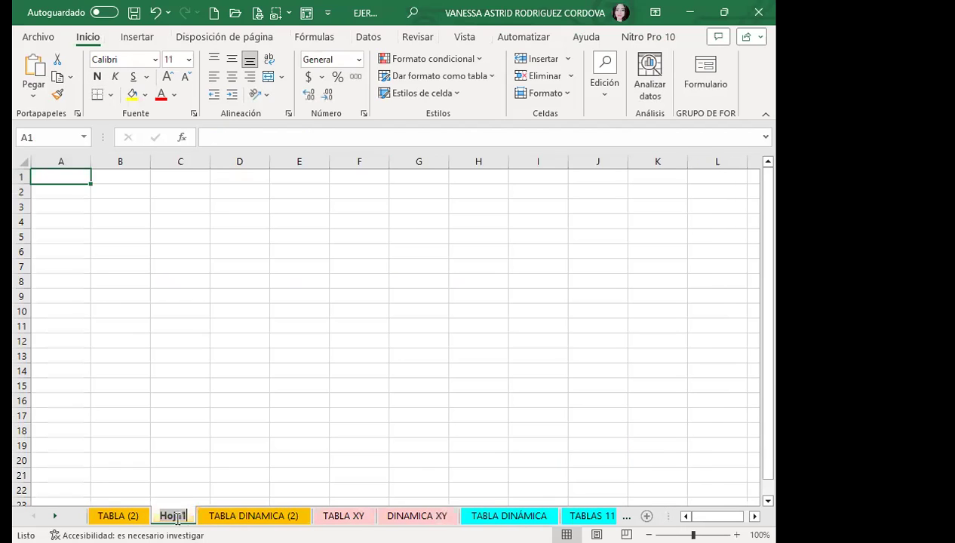
type("GRÁFICO DINAMICO 2")
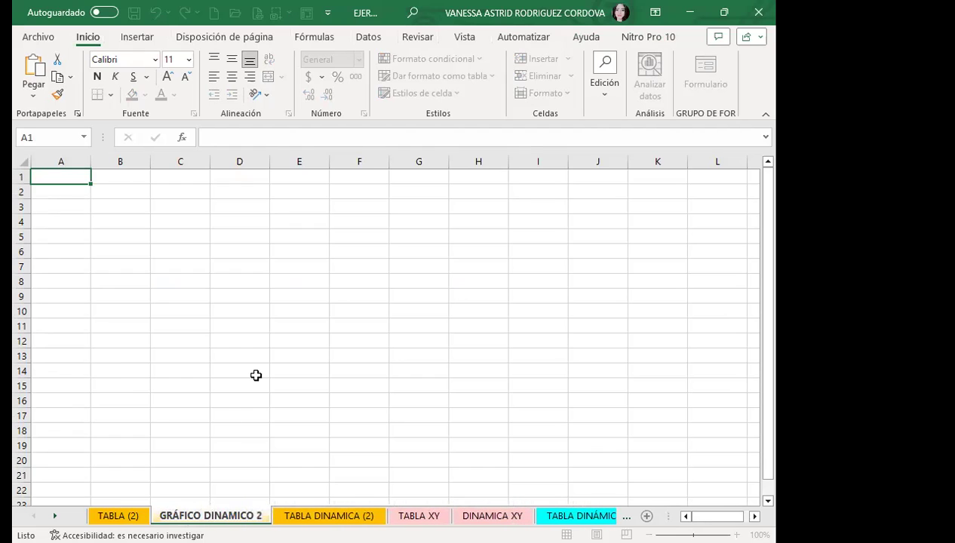
left_click(259, 375)
Check the TABLA (2) data and TABLA DINAMICA (2), hiding its field list, then return to TABLA (2).
left_click(106, 516)
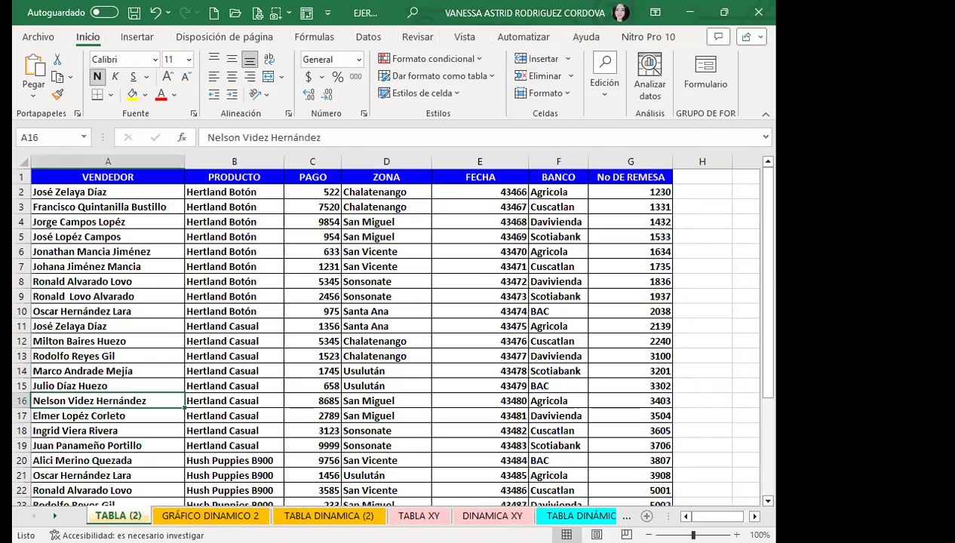
left_click(173, 322)
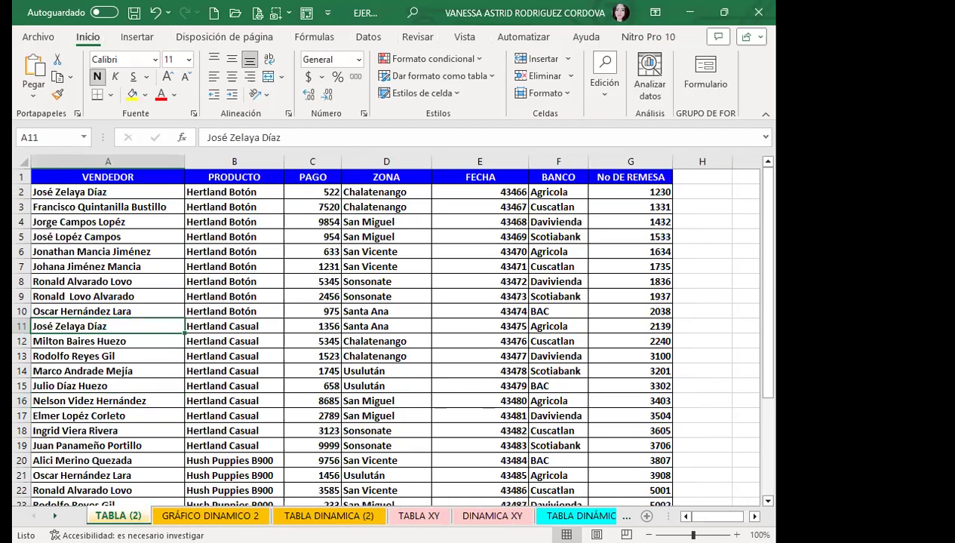
key("ctrl+Page_Down")
key("ctrl+Page_Down")
scroll(312, 366, "up", 2)
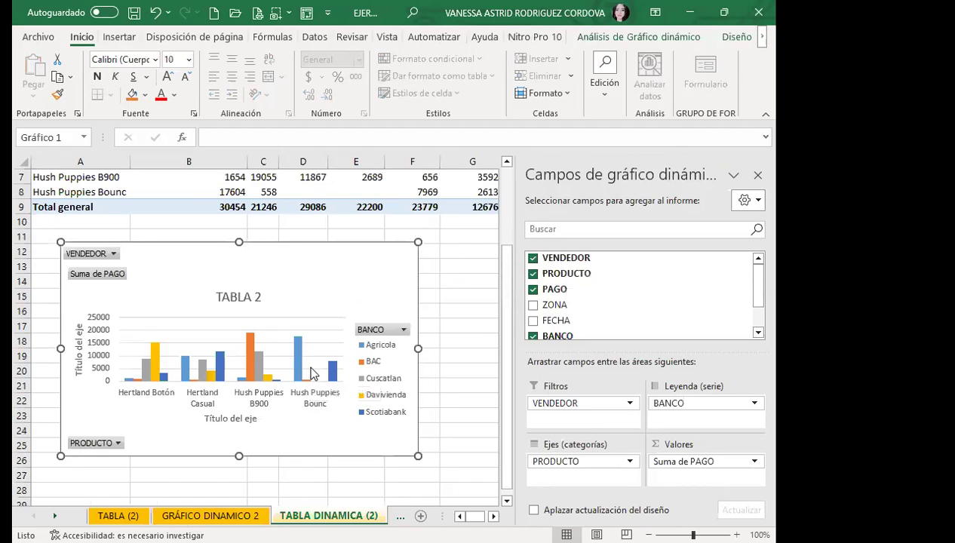
scroll(300, 261, "up", 2)
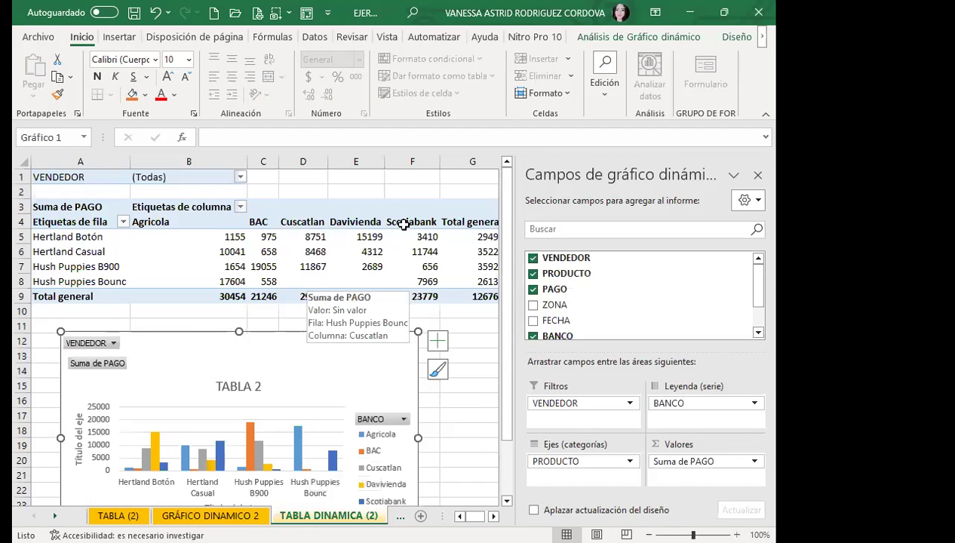
left_click(758, 174)
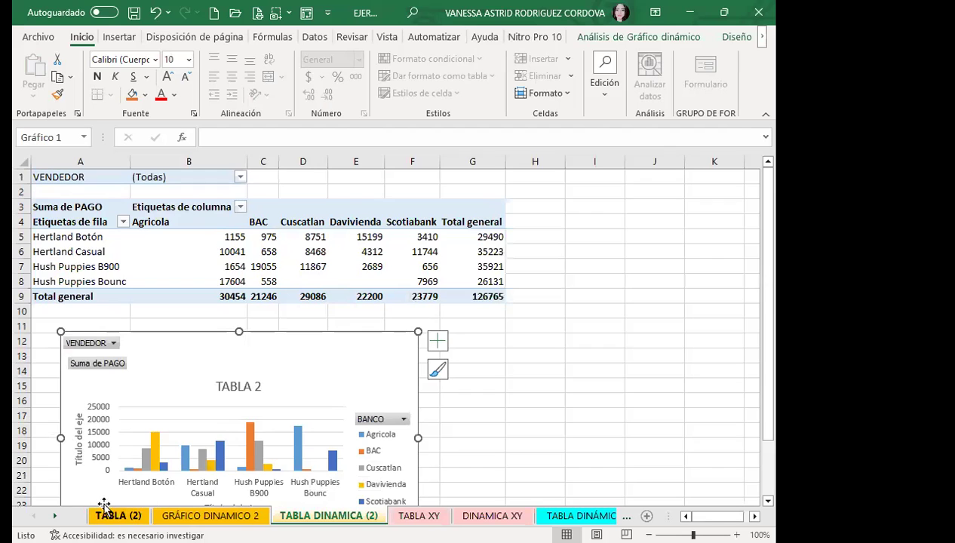
left_click(112, 515)
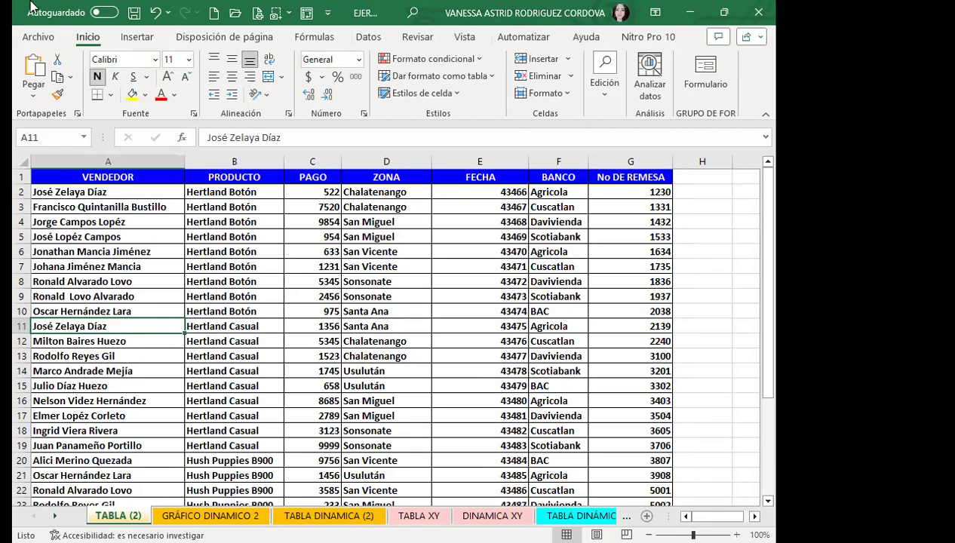
Start a pivot chart from 'TABLA (2)'!A1:G32 placed at cell A3 of GRÁFICO DINAMICO 2.
left_click(142, 39)
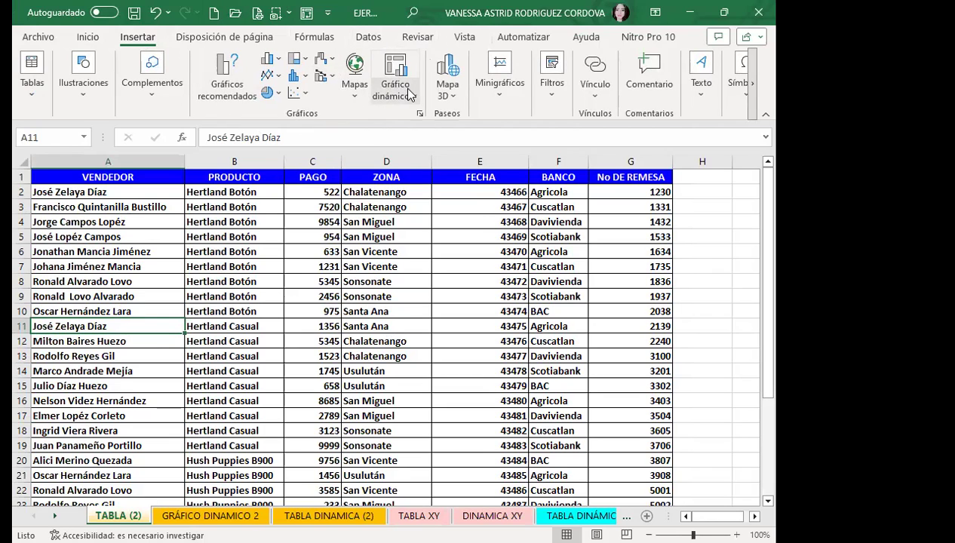
left_click(397, 67)
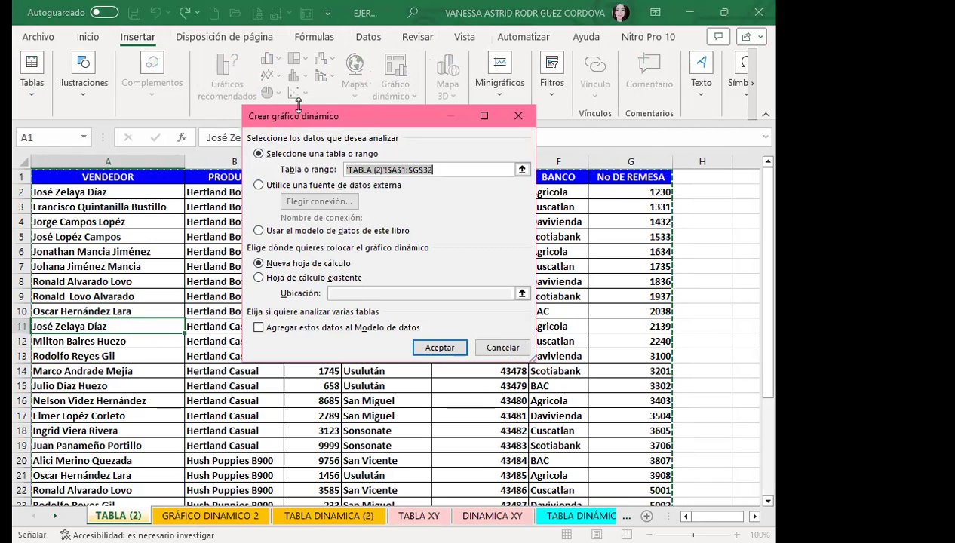
left_click(259, 278)
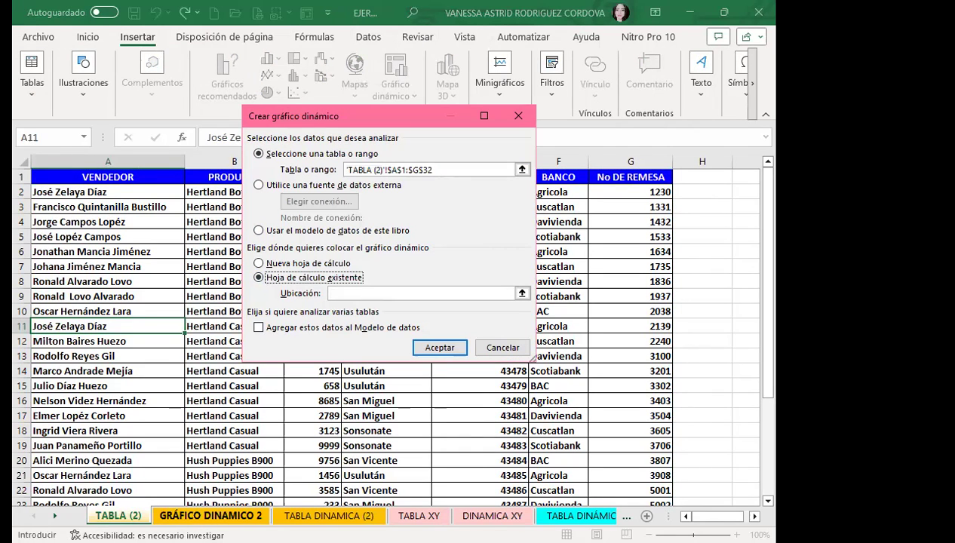
left_click(352, 293)
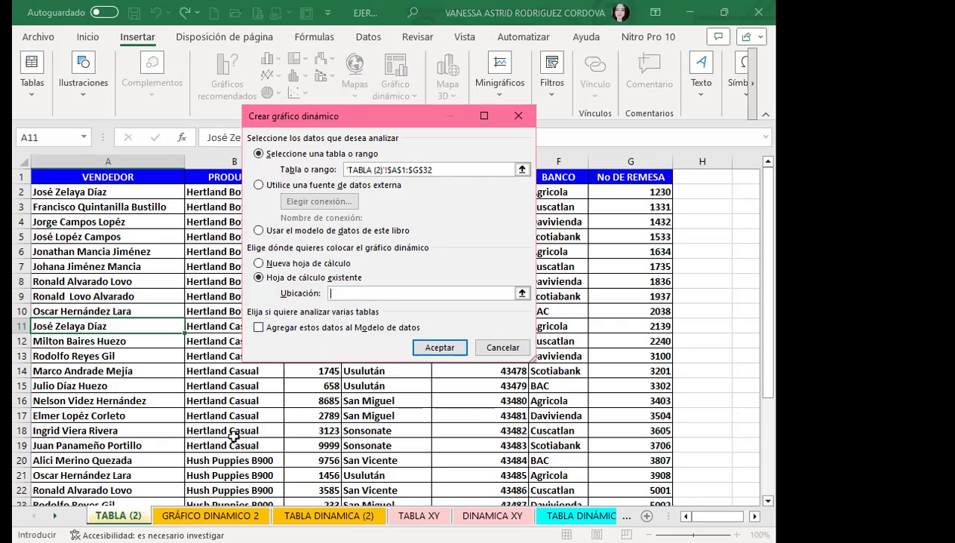
left_click(210, 515)
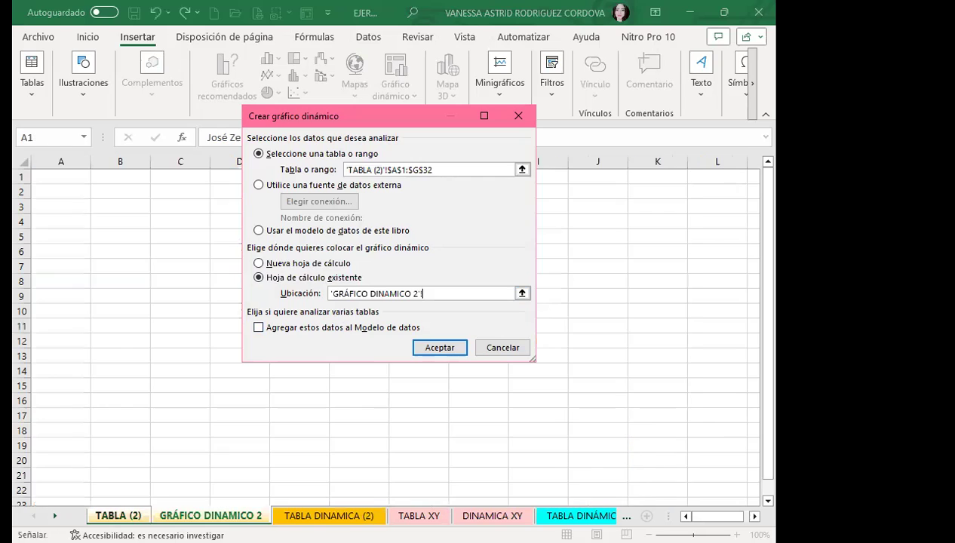
left_click(46, 210)
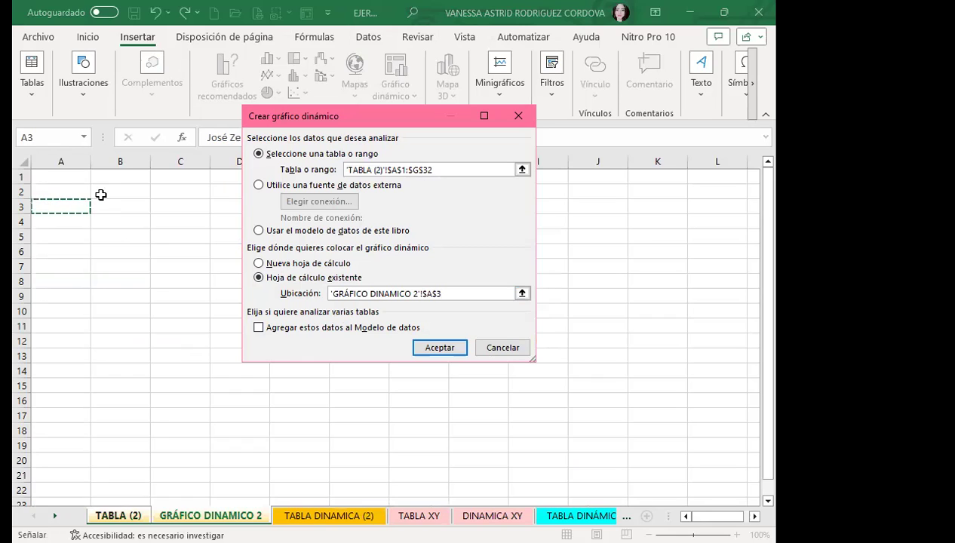
Build the pivot chart with VENDEDOR as categories, Suma de PAGO as values, and BANCO as legend series.
left_click(427, 351)
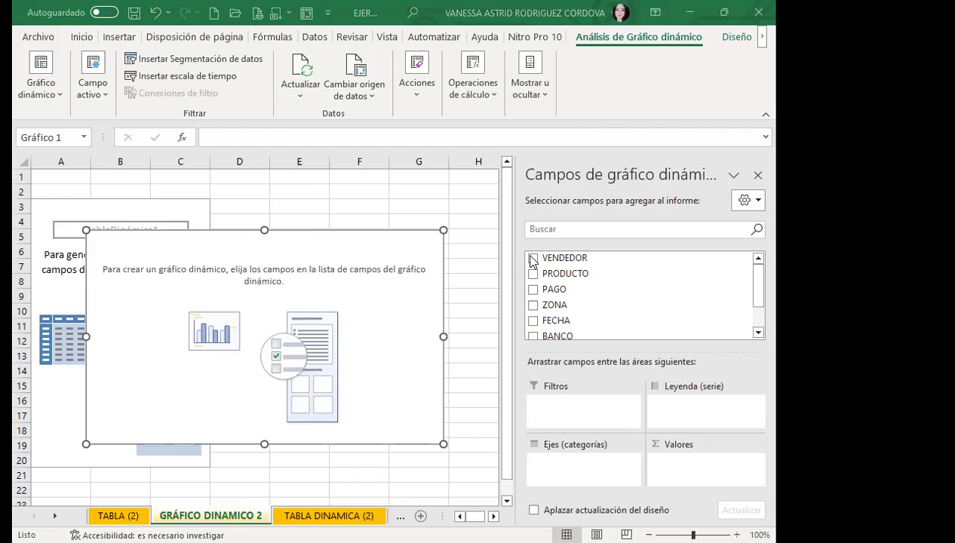
mouse_move(564, 258)
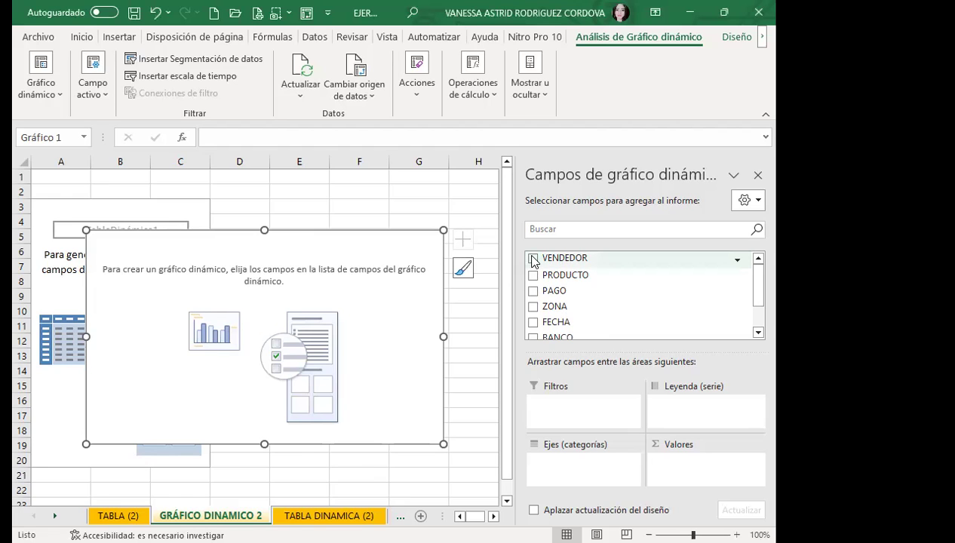
left_click(534, 259)
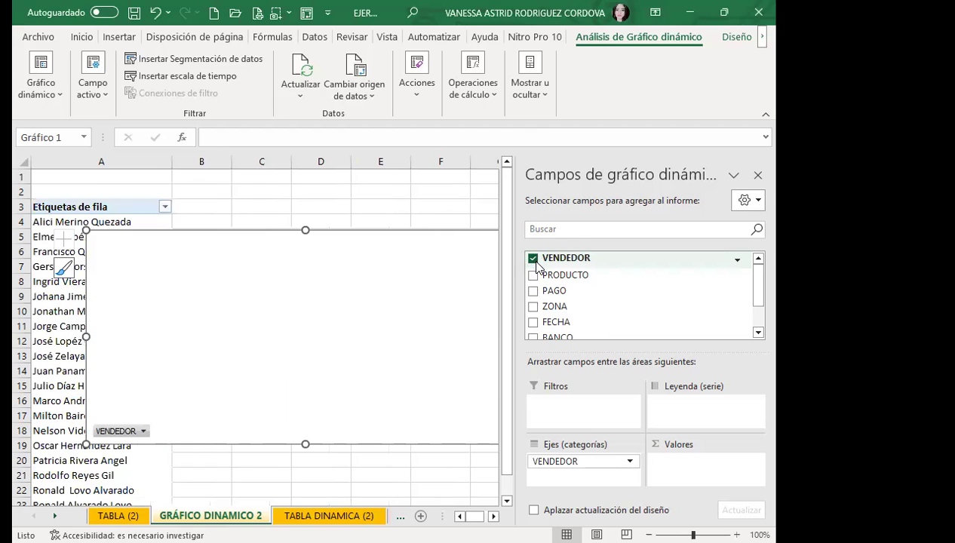
scroll(547, 264, "down", 2)
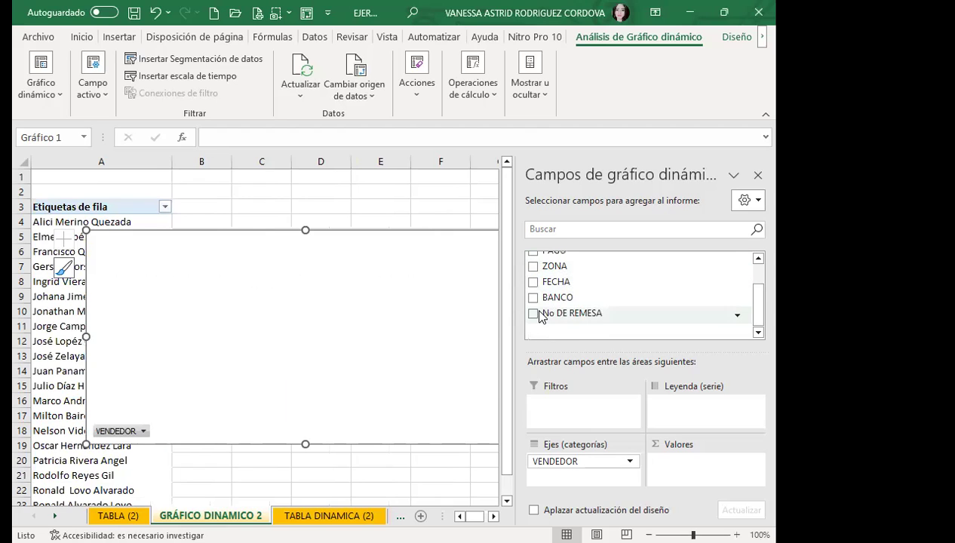
scroll(542, 309, "up", 2)
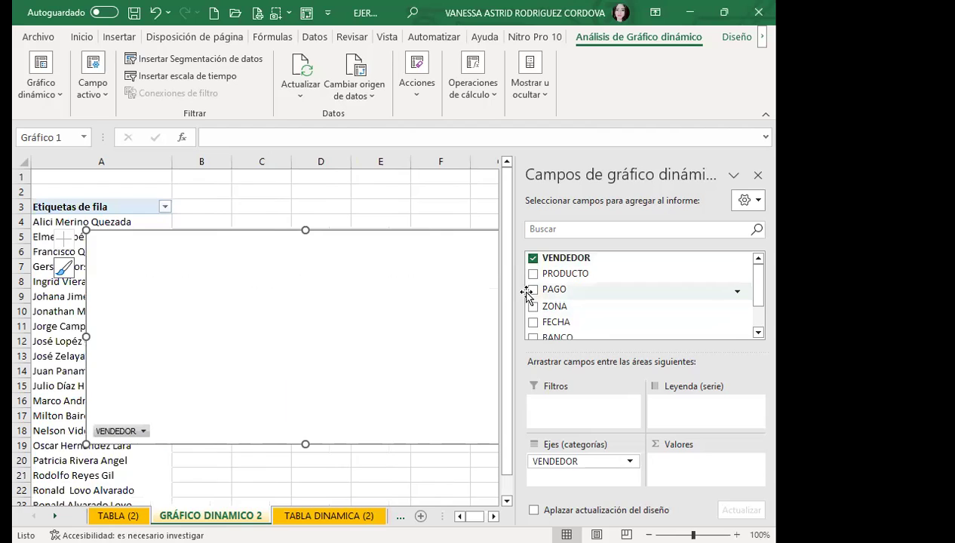
left_click(532, 291)
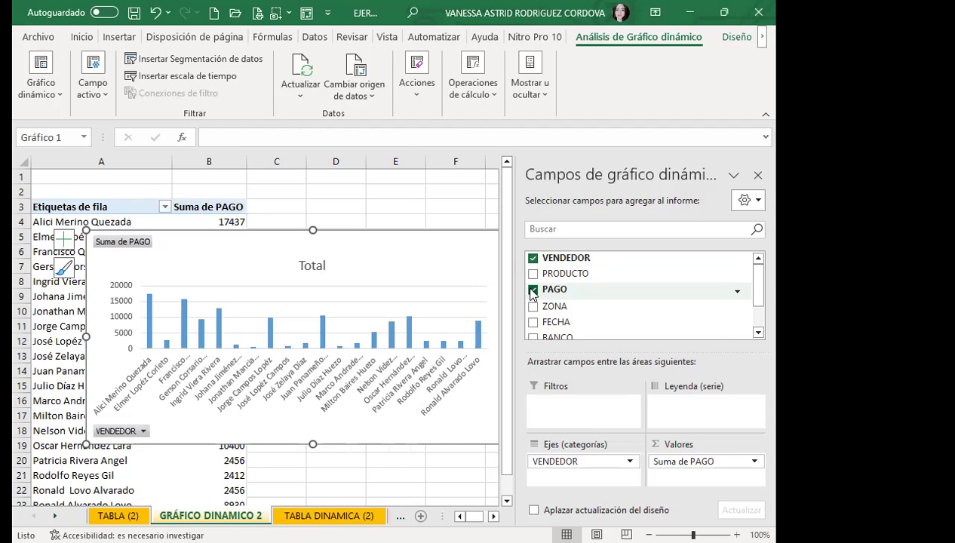
left_click(758, 332)
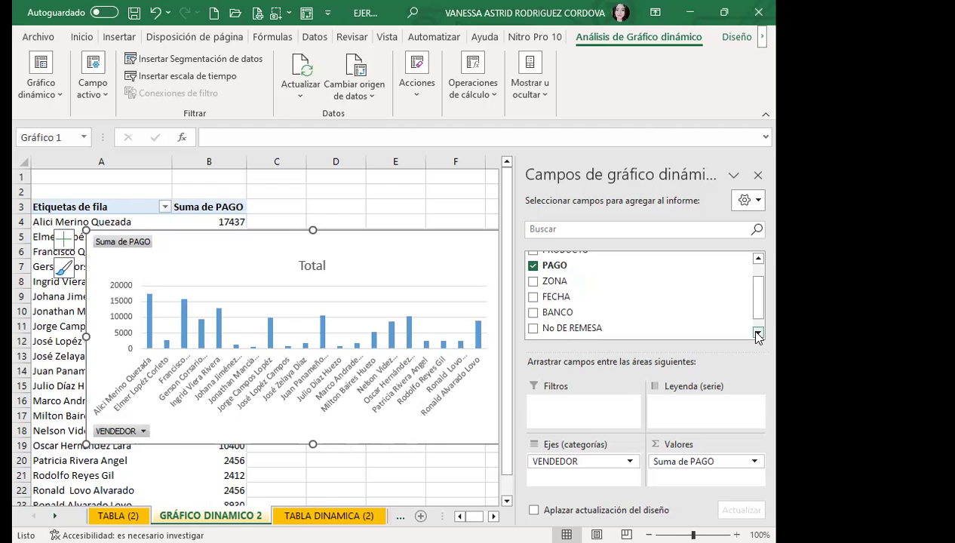
mouse_move(573, 297)
left_click(534, 312)
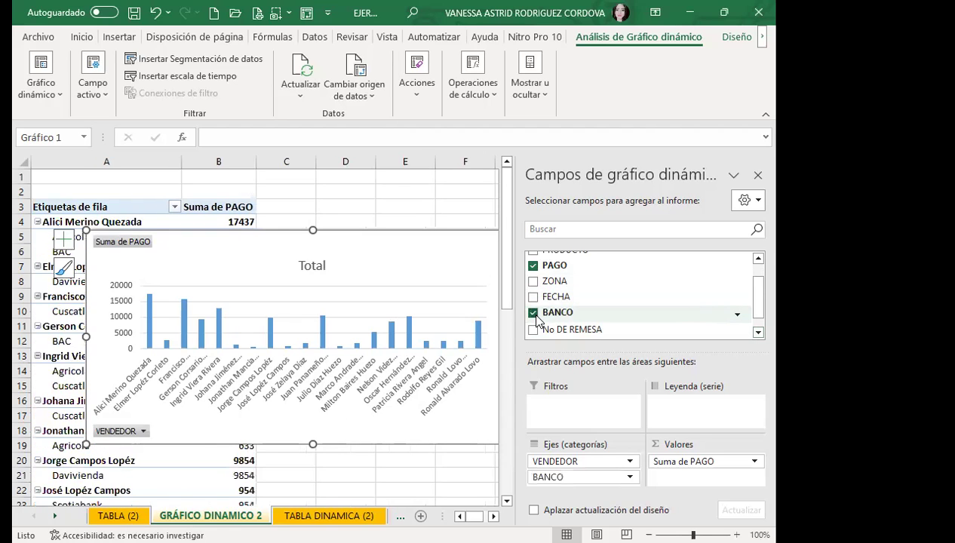
left_click_drag(582, 477, 677, 408)
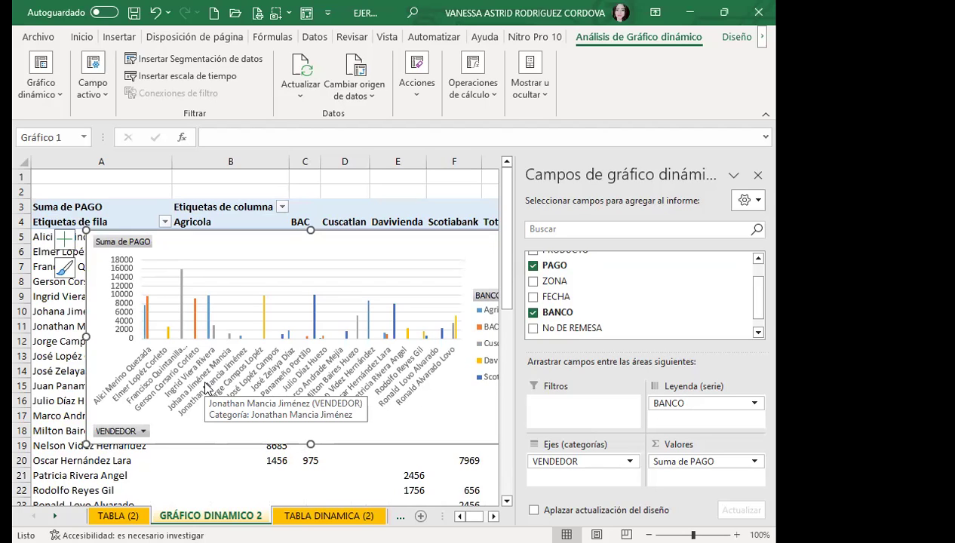
scroll(596, 339, "up", 2)
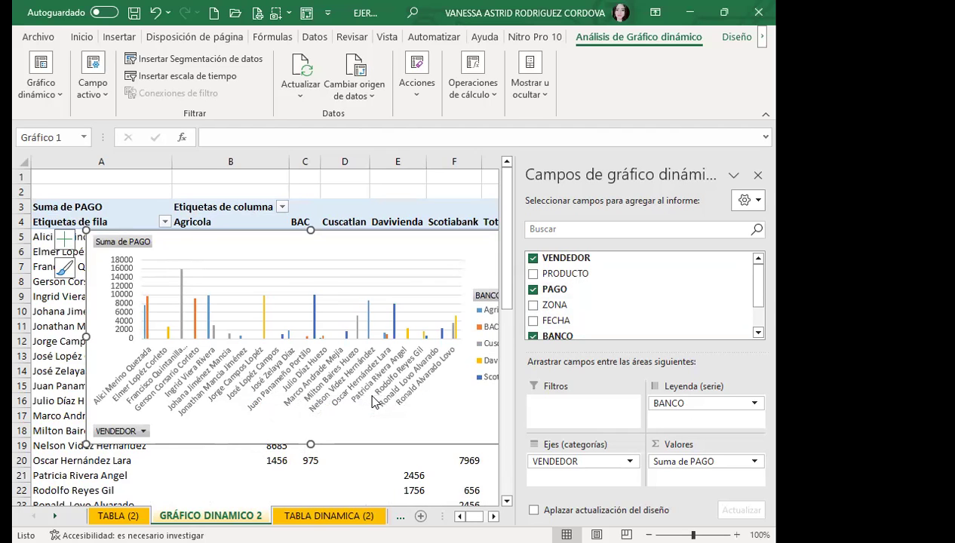
Move the pivot chart down below the pivot table's Total general row.
left_click_drag(397, 254, 355, 369)
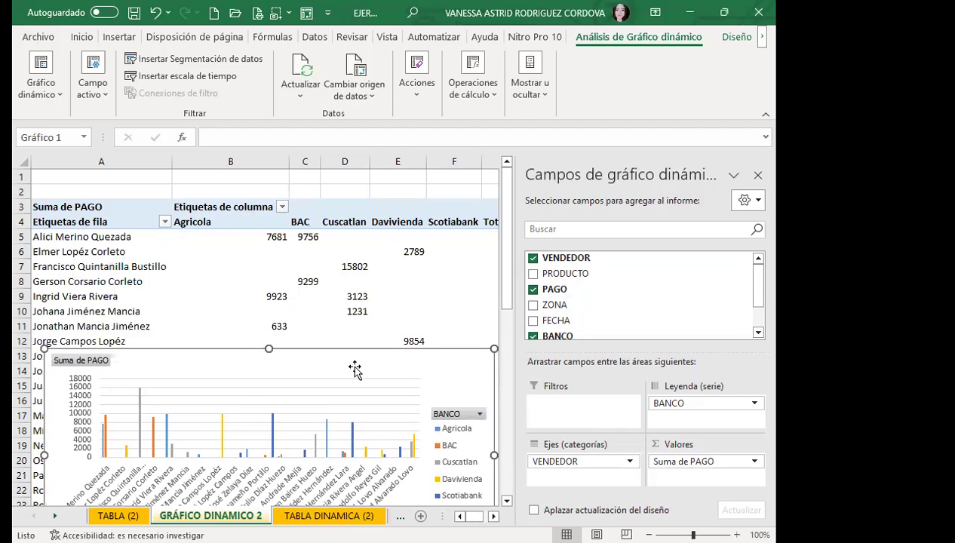
scroll(337, 307, "down", 2)
left_click_drag(336, 271, 326, 386)
scroll(332, 341, "down", 3)
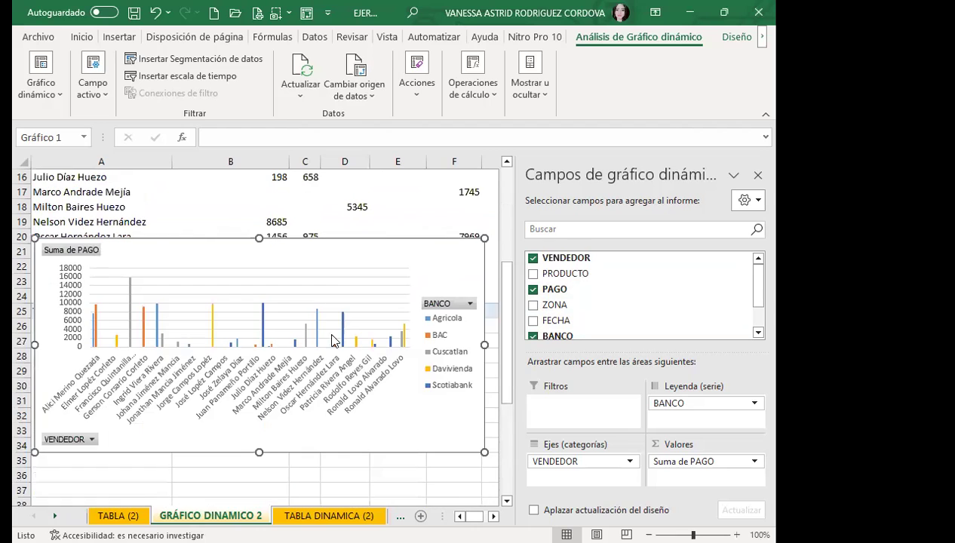
left_click_drag(329, 249, 320, 367)
scroll(322, 347, "down", 2)
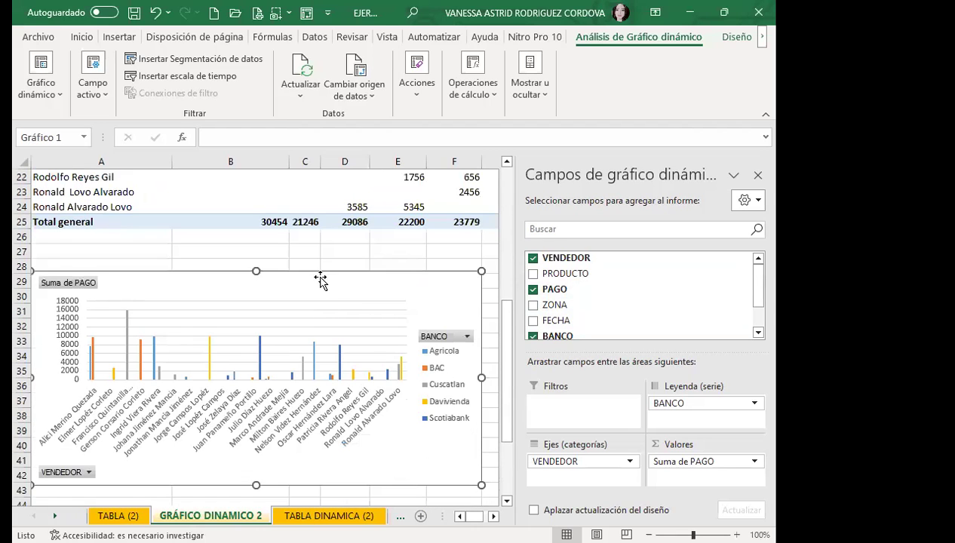
left_click_drag(320, 279, 320, 288)
scroll(320, 288, "down", 3)
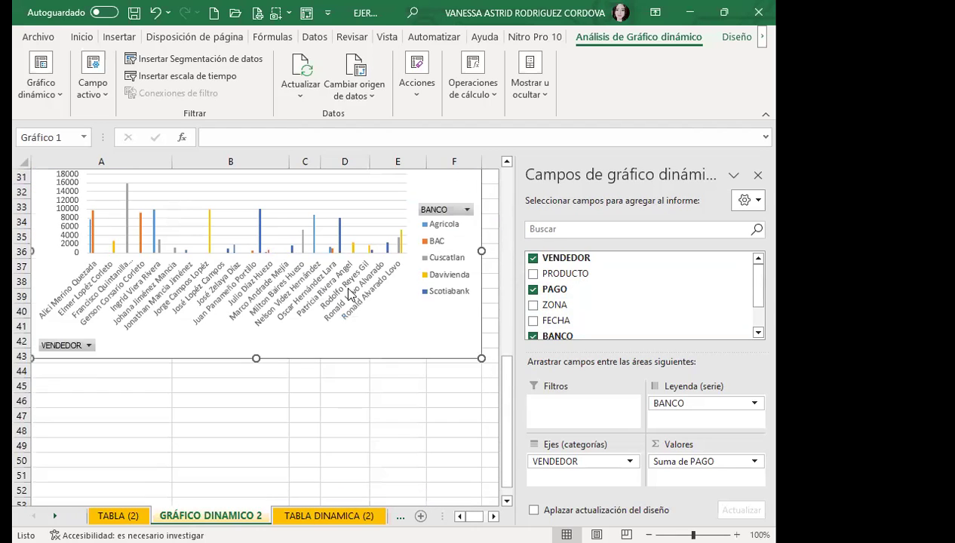
Hide the pivot chart field list and enlarge the chart.
left_click(758, 175)
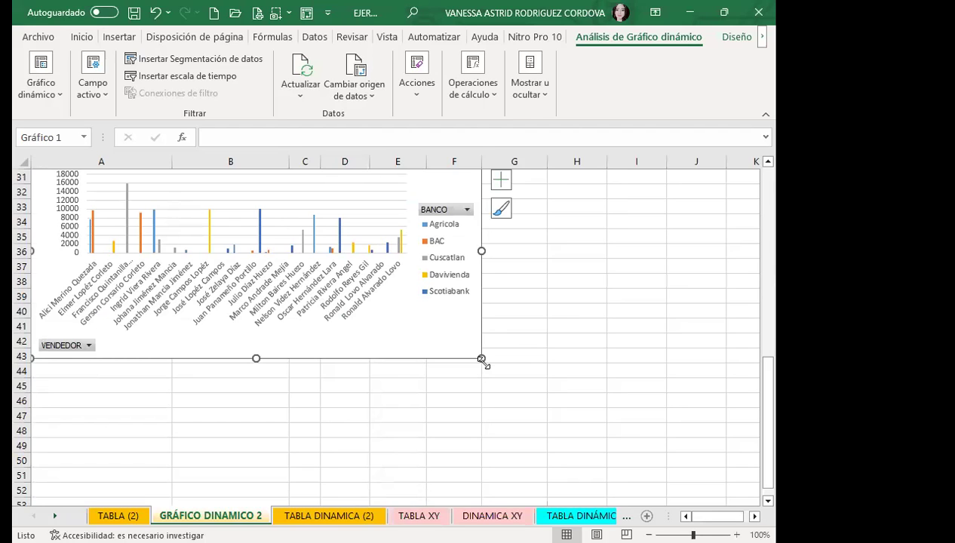
left_click_drag(481, 359, 526, 462)
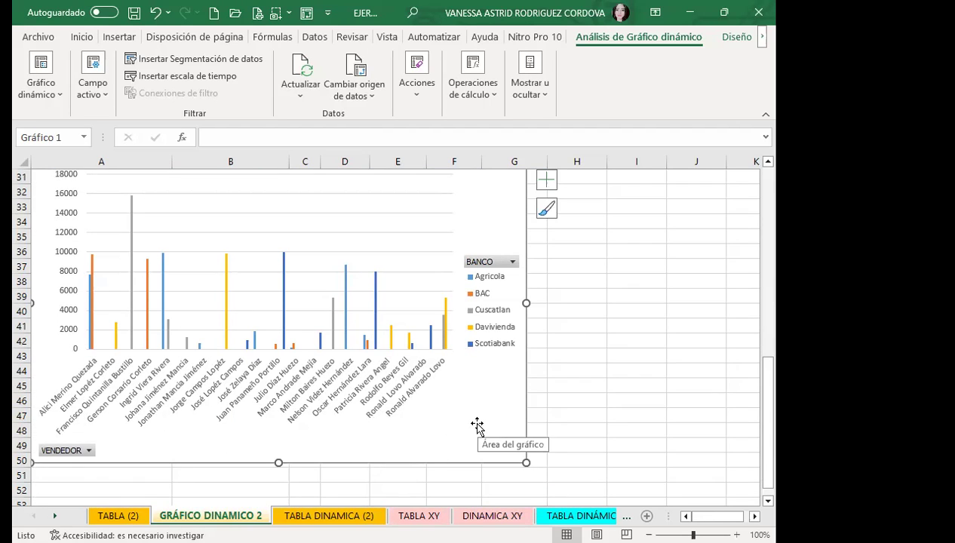
scroll(471, 444, "up", 1)
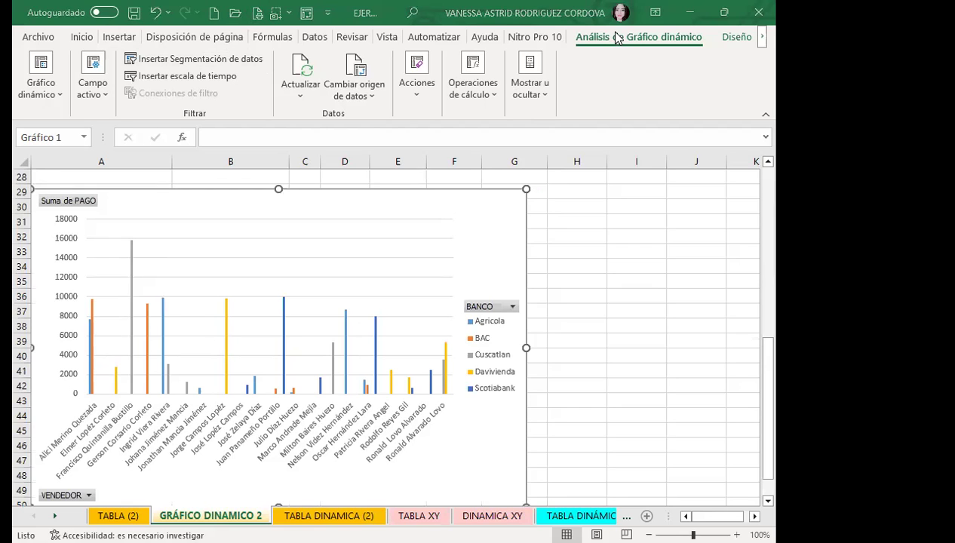
Preview the Diseño rápido chart layouts without applying any, then review the table and chart.
left_click(732, 37)
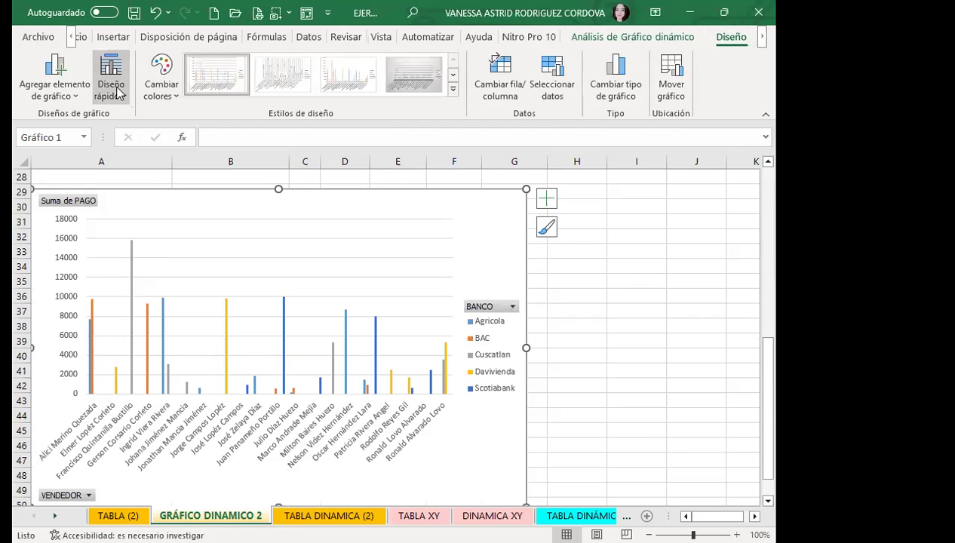
left_click(113, 87)
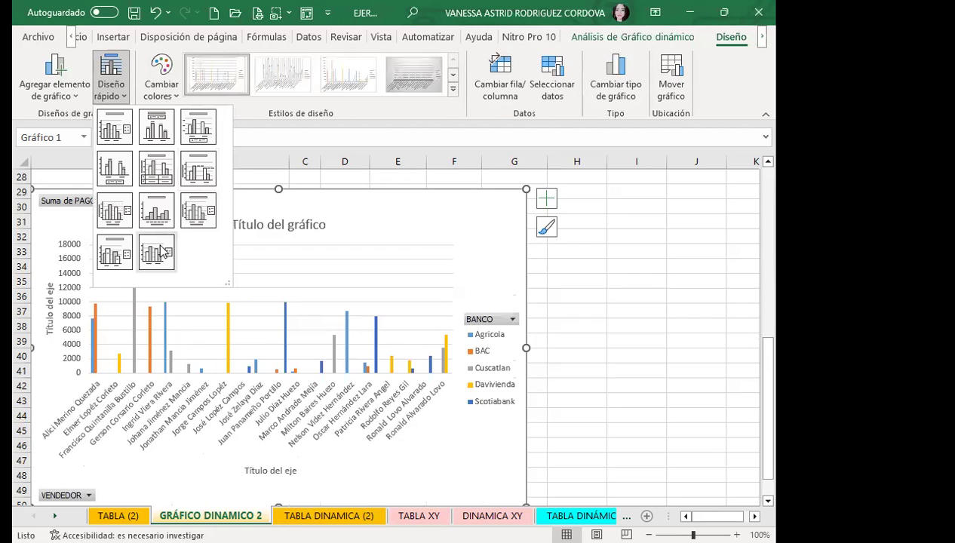
left_click(375, 386)
scroll(374, 385, "up", 2)
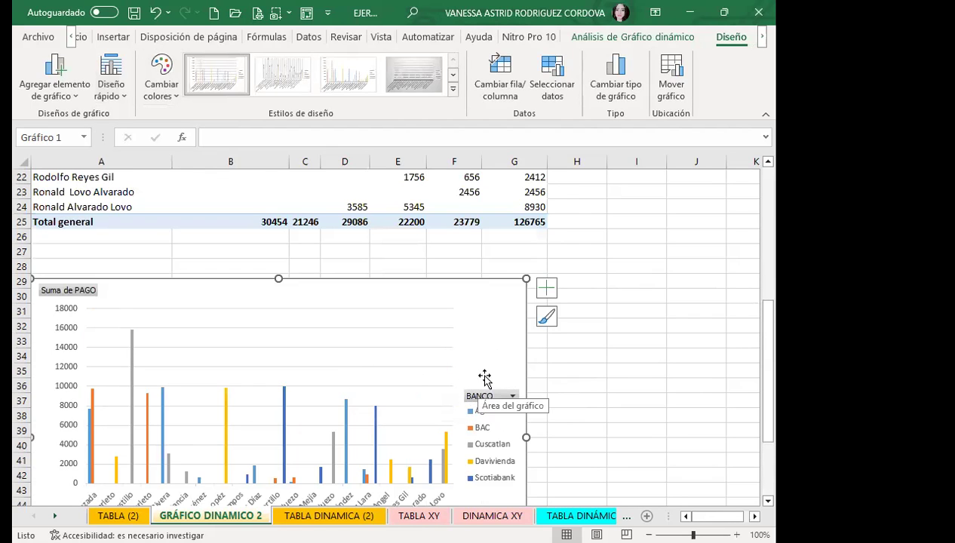
scroll(486, 380, "up", 2)
scroll(565, 380, "up", 2)
scroll(593, 382, "up", 3)
scroll(600, 385, "up", 1)
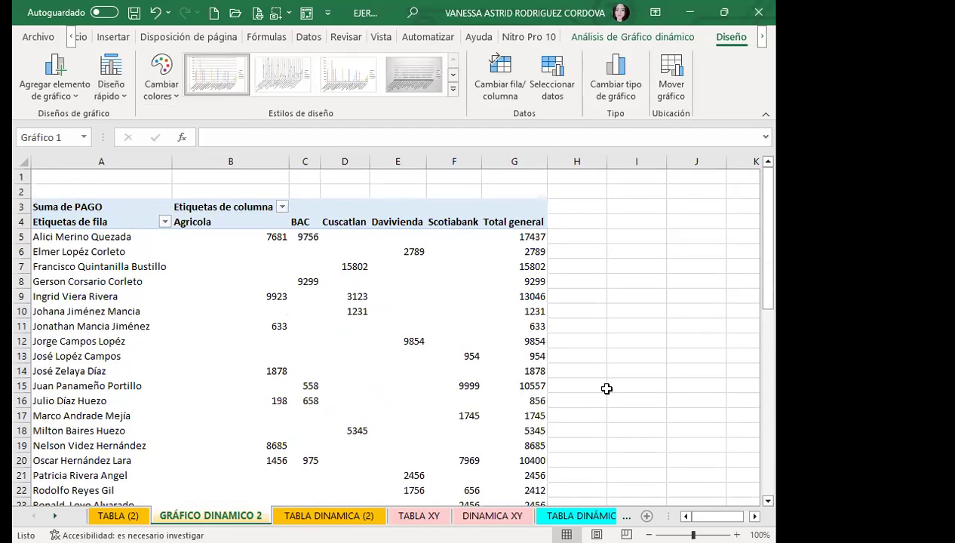
scroll(606, 388, "down", 1)
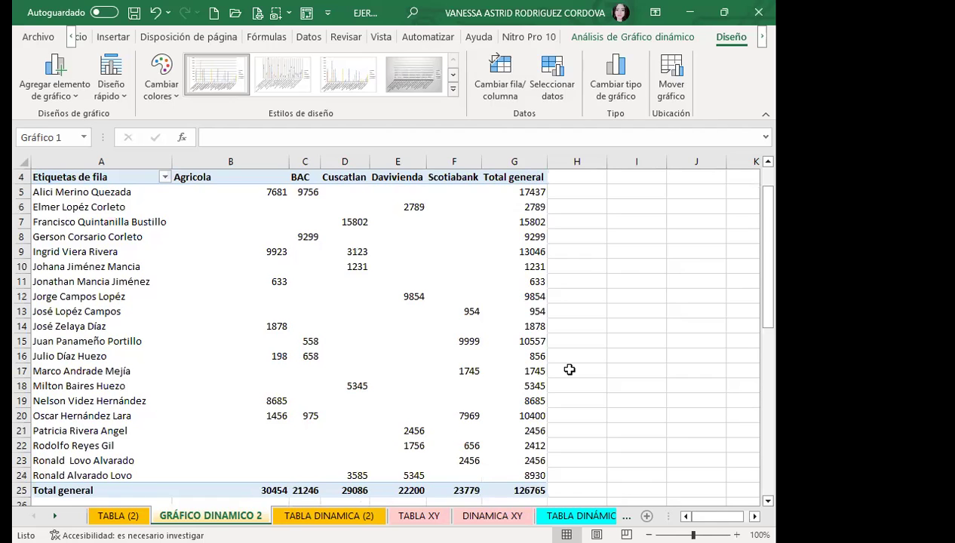
scroll(344, 384, "down", 3)
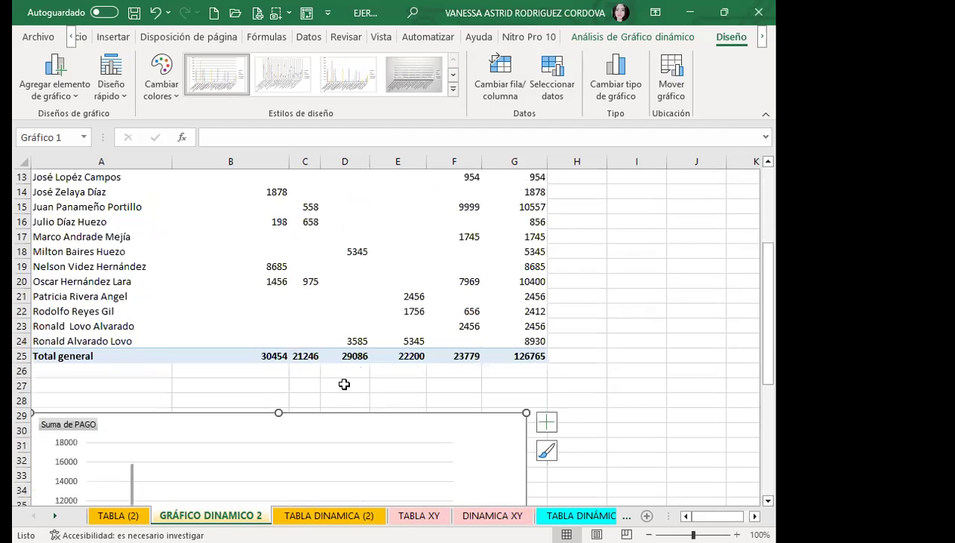
scroll(344, 385, "down", 3)
scroll(346, 386, "down", 2)
scroll(343, 400, "down", 1)
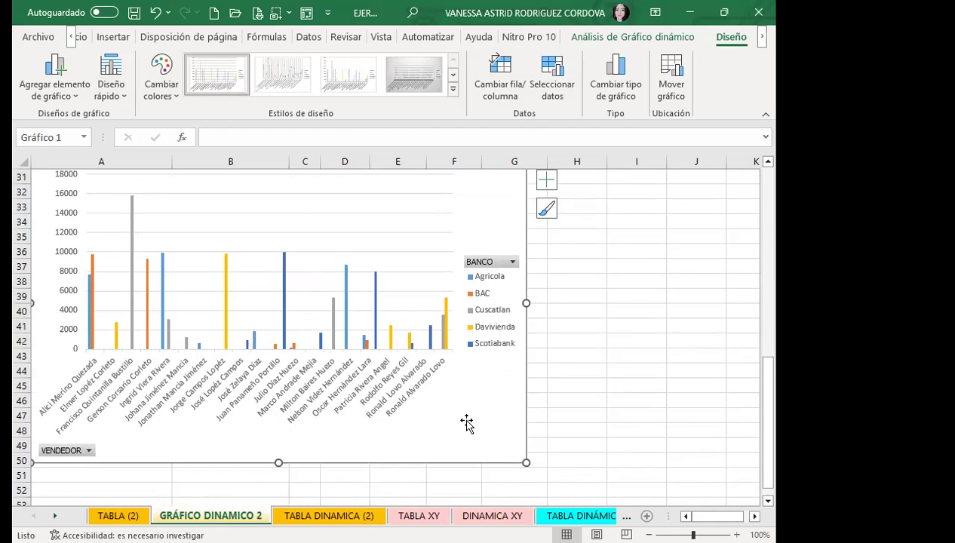
Switch the bank series to the orange, yellow, green and brown colour palette.
scroll(468, 423, "up", 2)
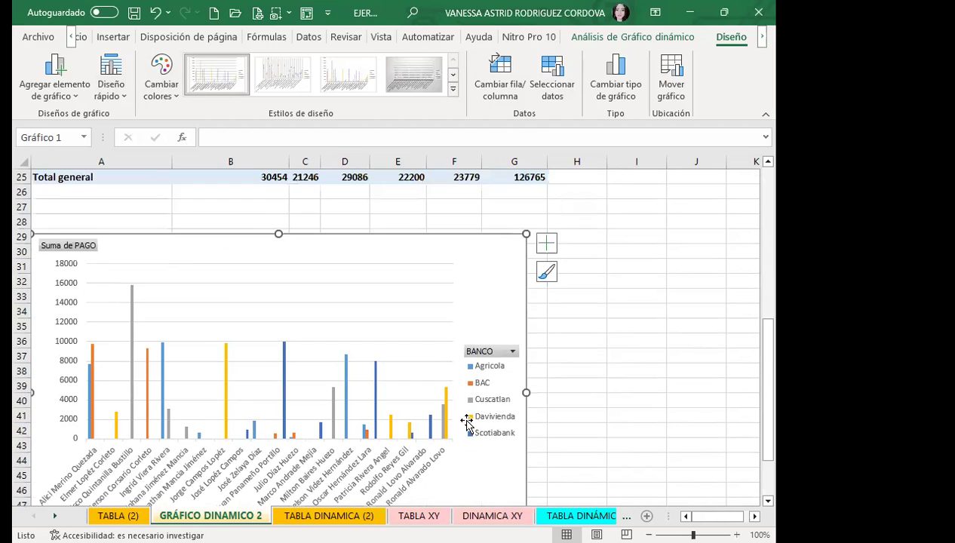
left_click(173, 93)
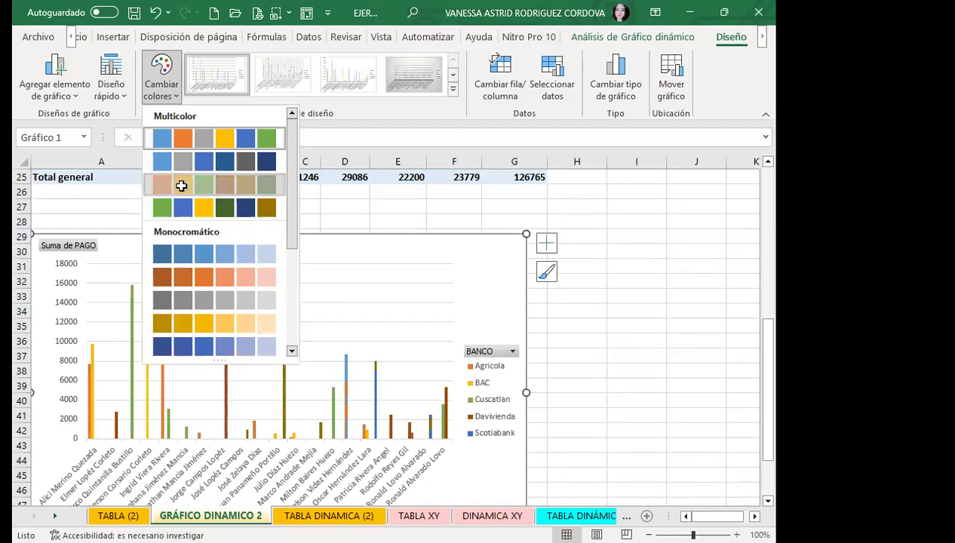
key("Escape")
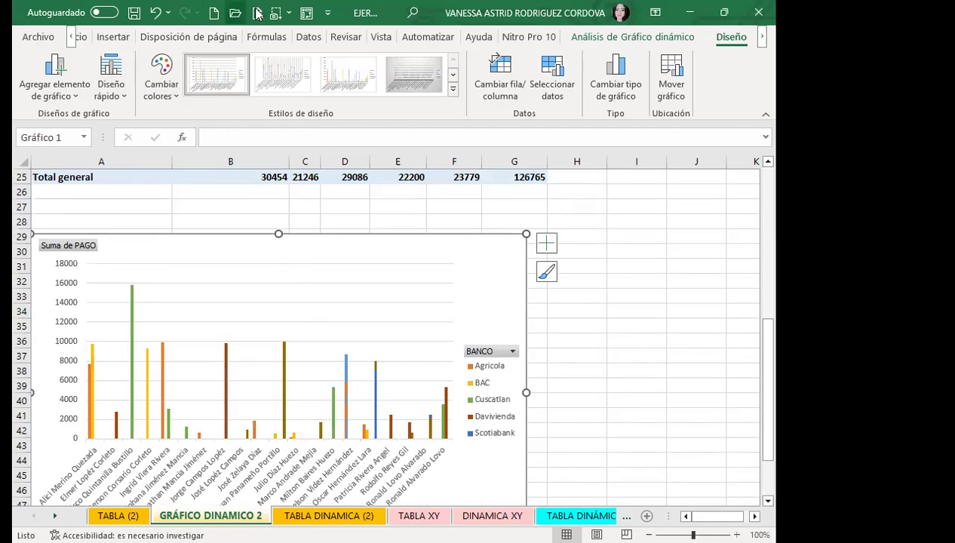
left_click(453, 90)
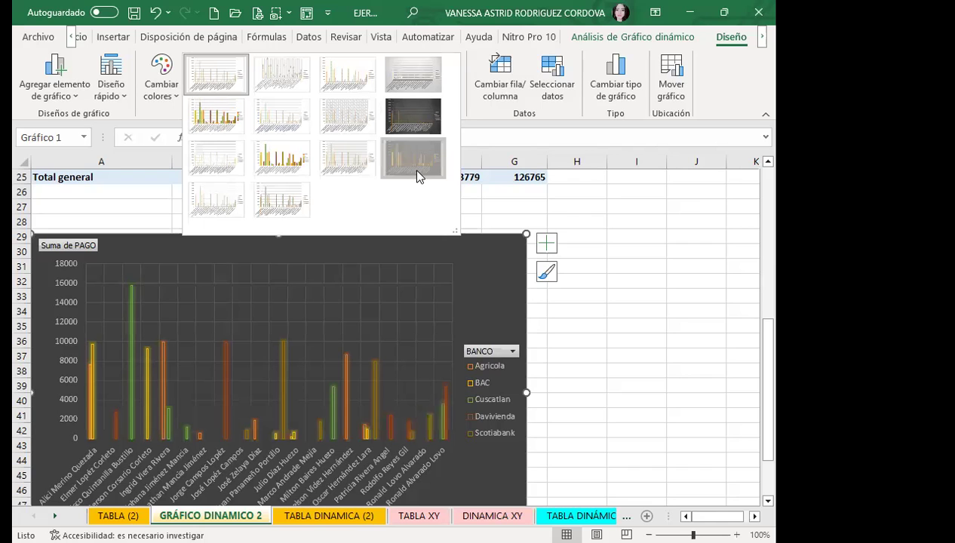
left_click(414, 170)
scroll(441, 448, "down", 3)
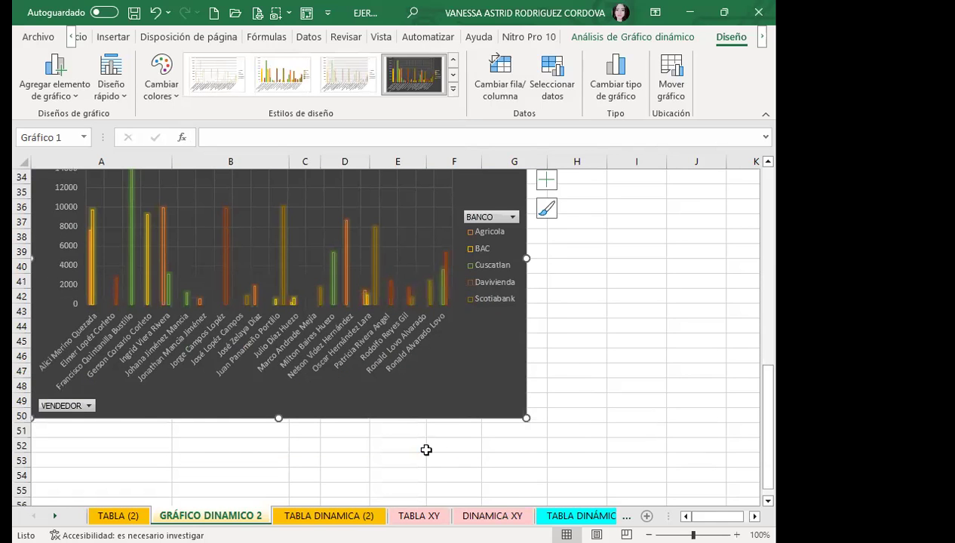
key("ctrl+z")
scroll(419, 292, "up", 3)
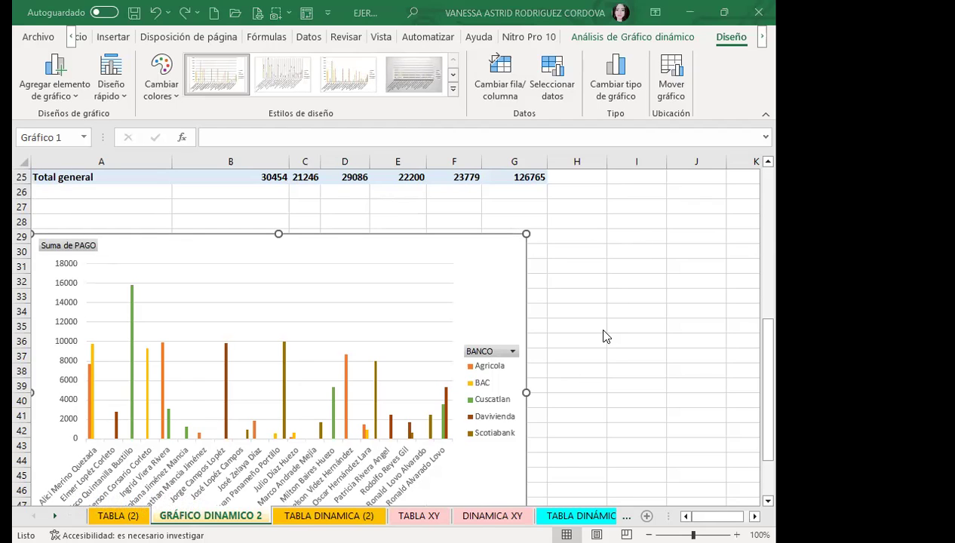
scroll(605, 336, "up", 1)
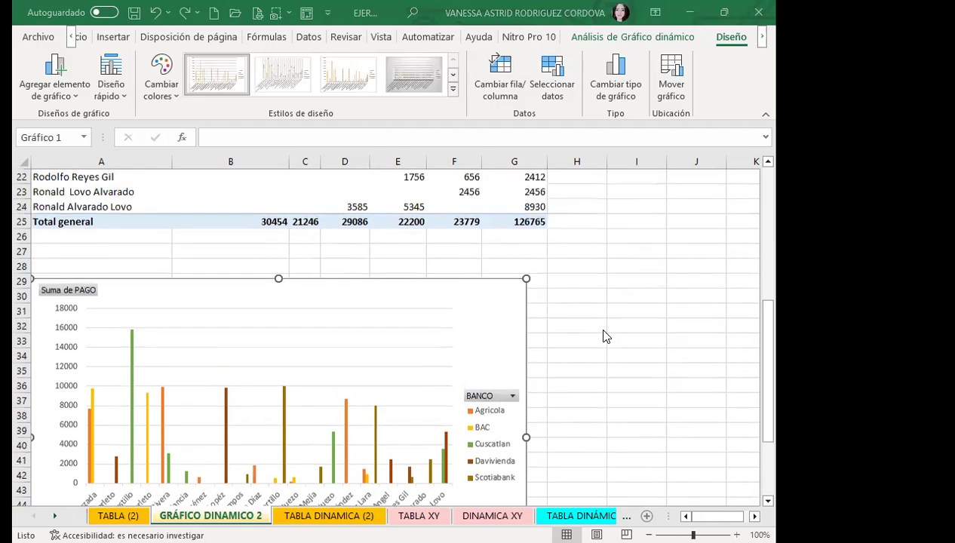
scroll(605, 336, "up", 4)
scroll(573, 249, "up", 1)
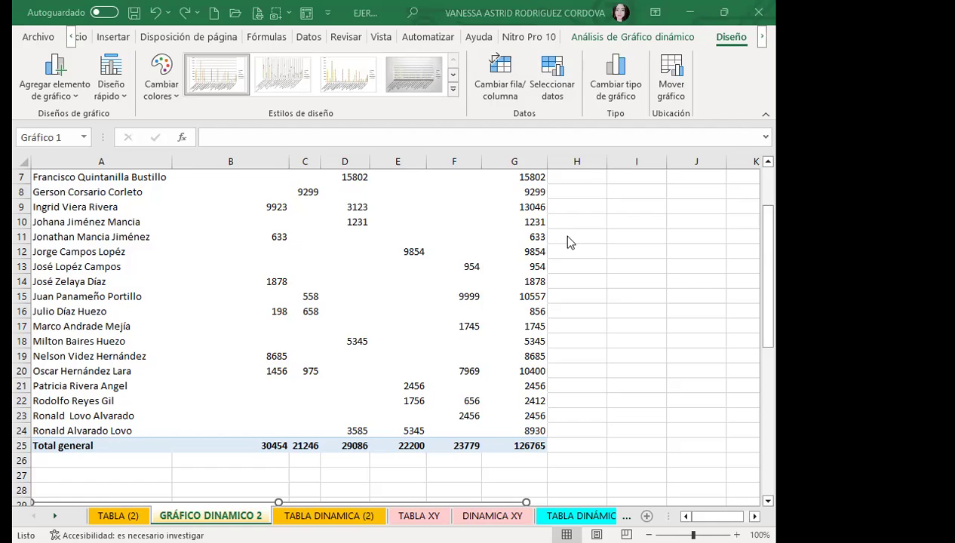
scroll(315, 405, "down", 4)
scroll(316, 405, "down", 3)
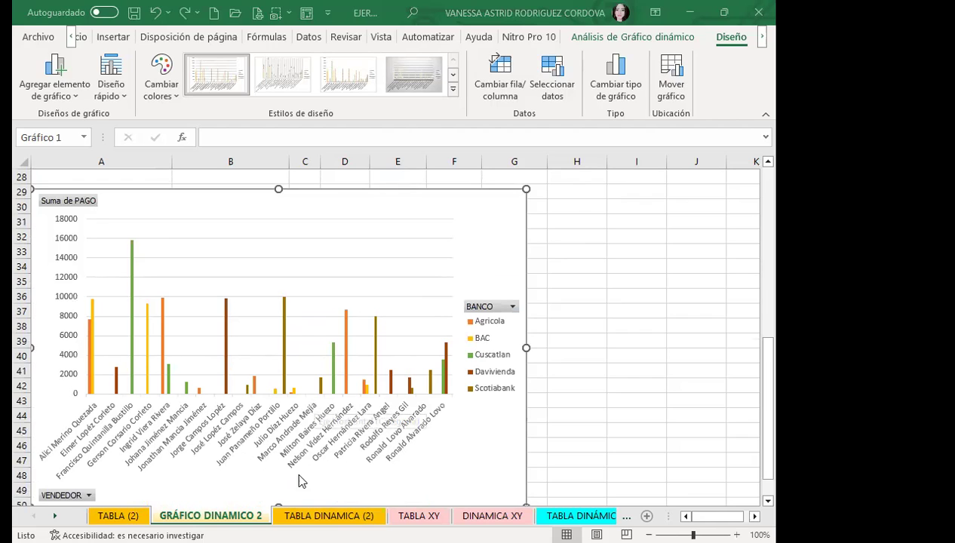
mouse_move(488, 230)
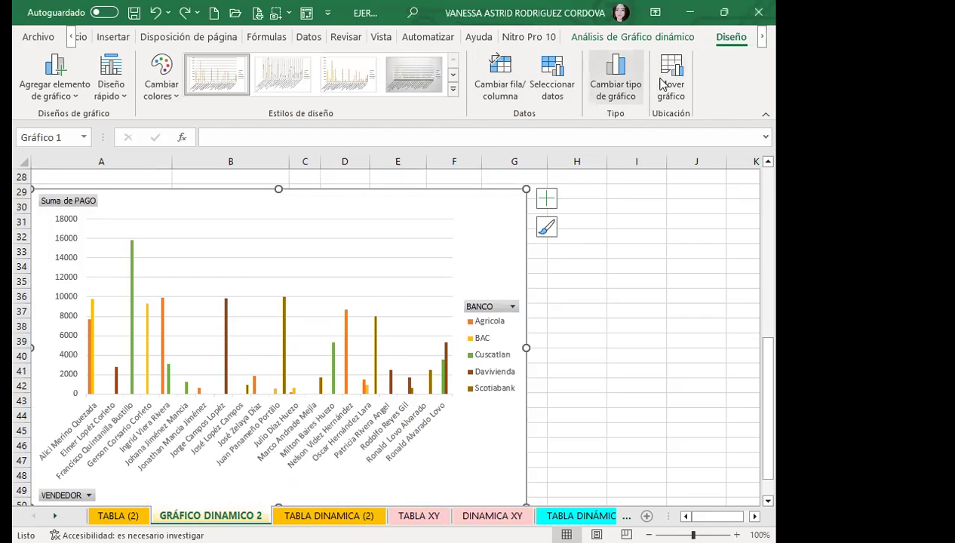
Show the field list, add FECHA, and move it into Filtros as a report filter.
left_click(657, 36)
left_click(529, 104)
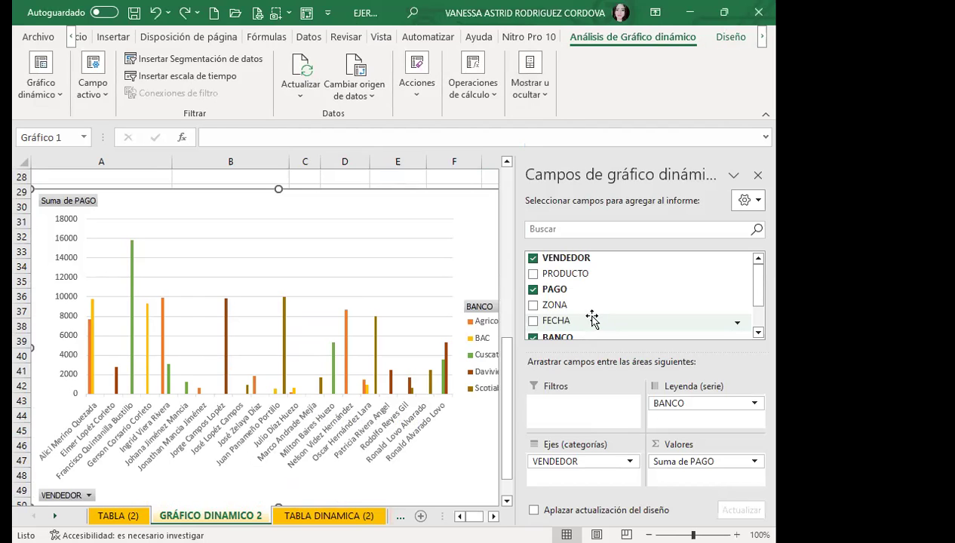
scroll(593, 319, "down", 1)
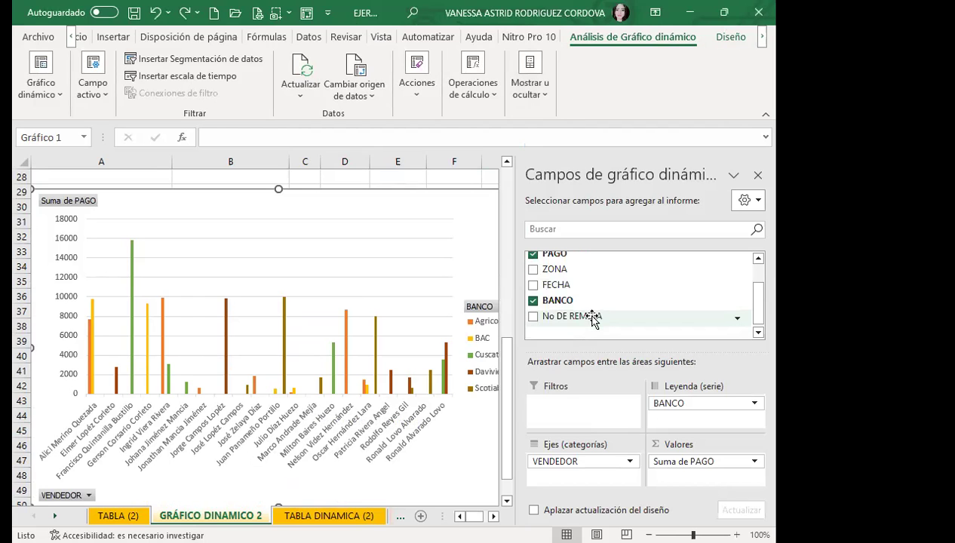
left_click(533, 286)
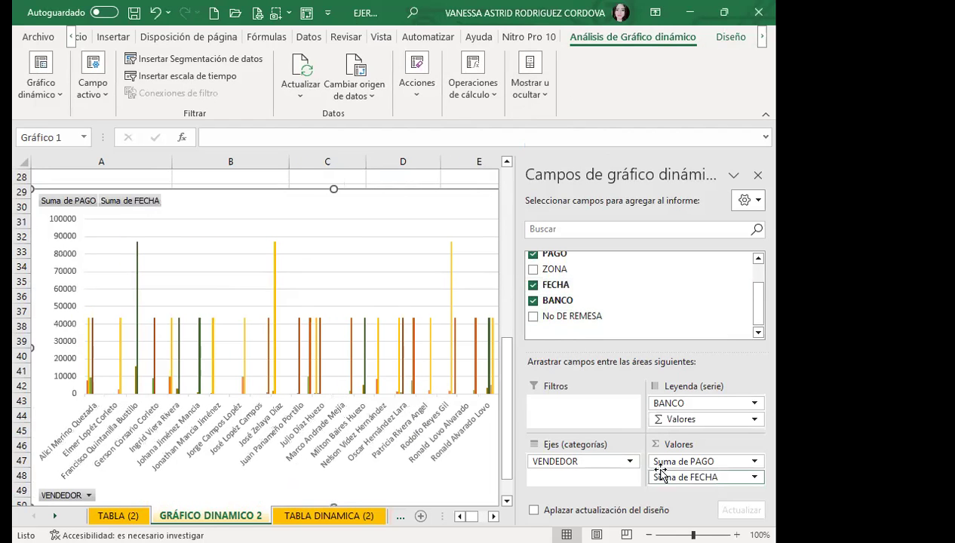
left_click_drag(676, 477, 562, 407)
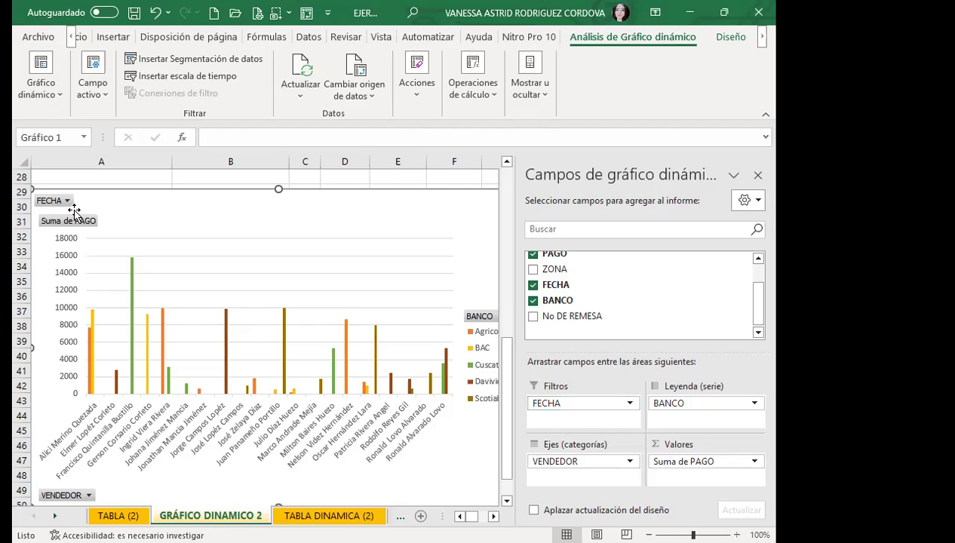
Open the Suma de PAGO field options and close them without changes.
left_click(722, 463)
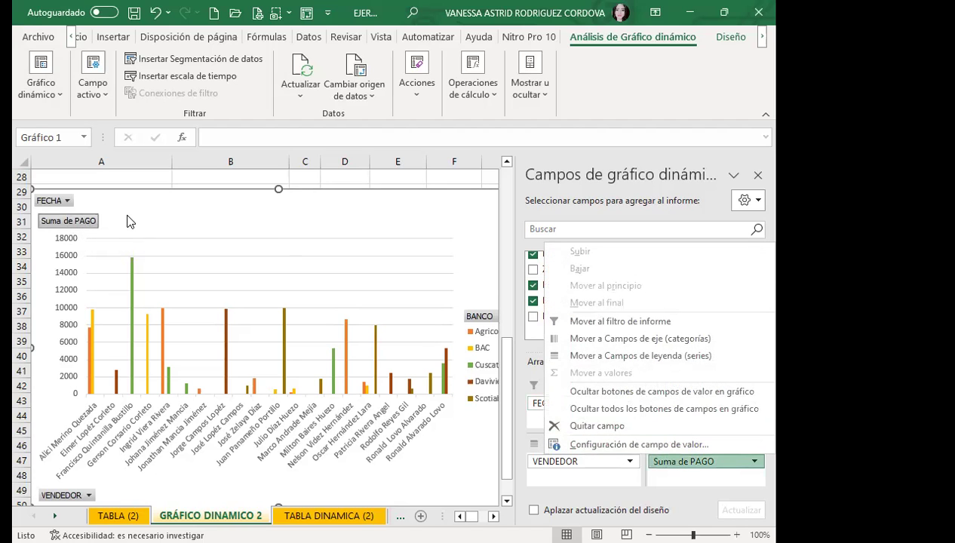
left_click(397, 228)
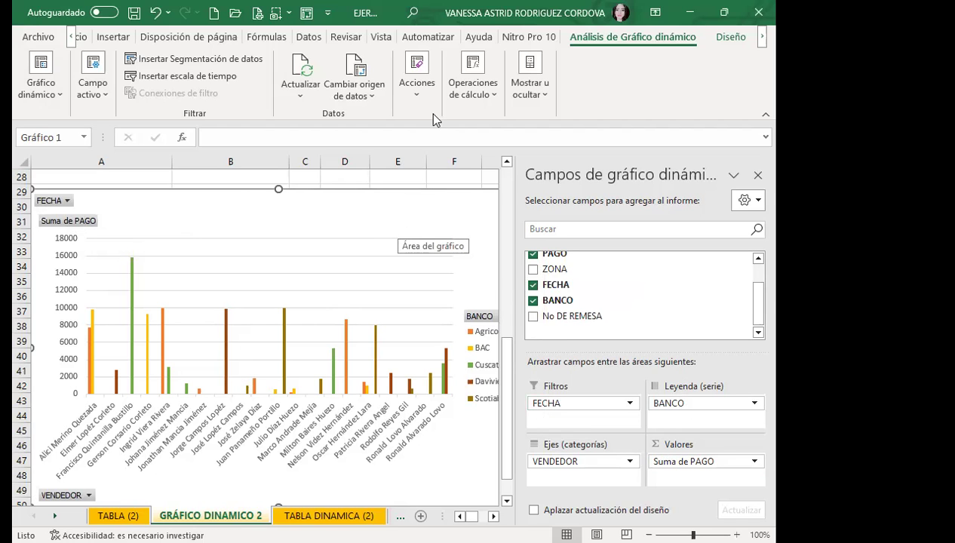
scroll(309, 226, "up", 3)
scroll(298, 256, "up", 5)
scroll(298, 256, "up", 1)
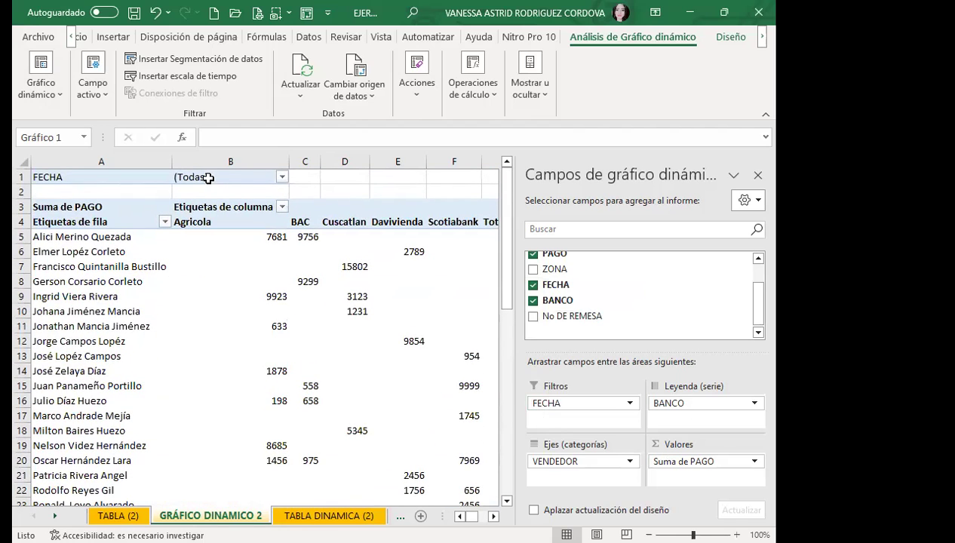
left_click(234, 176)
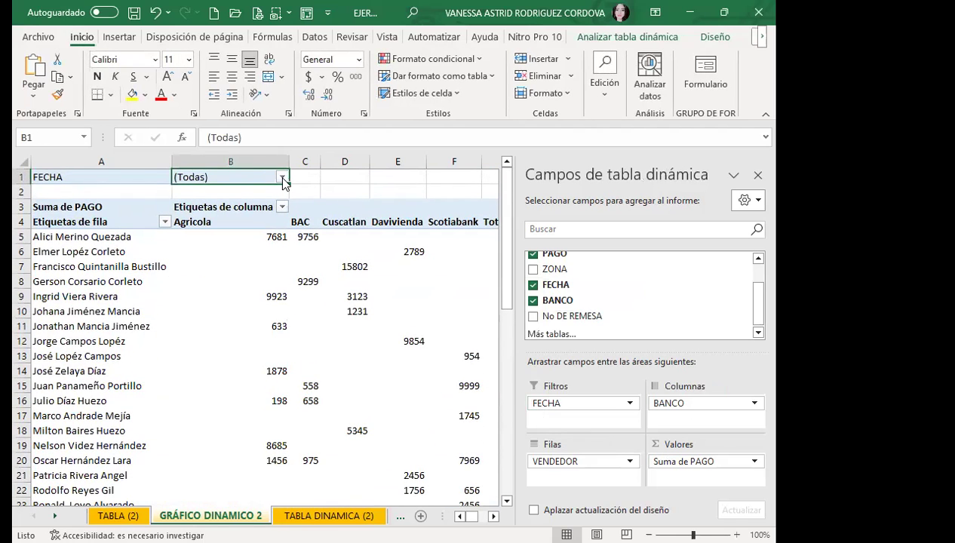
left_click(282, 177)
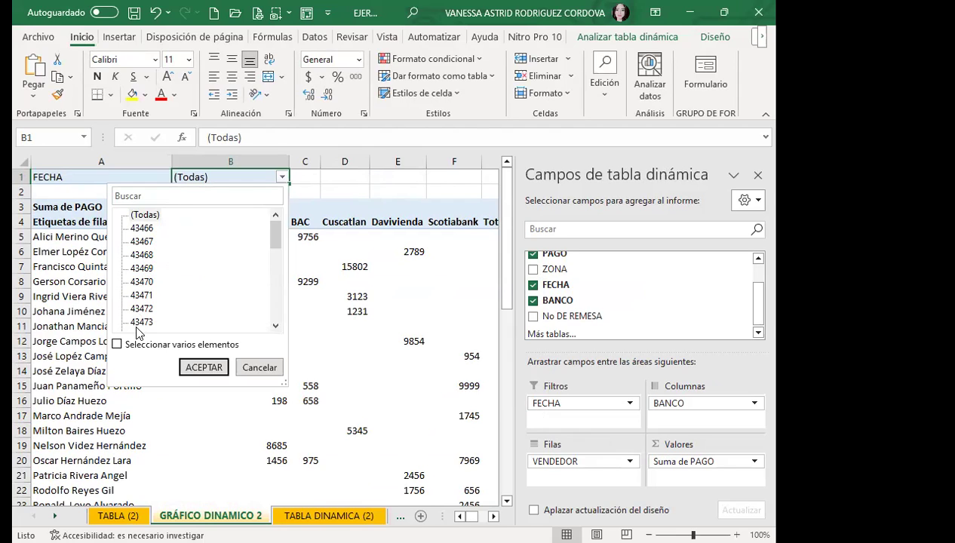
left_click(280, 178)
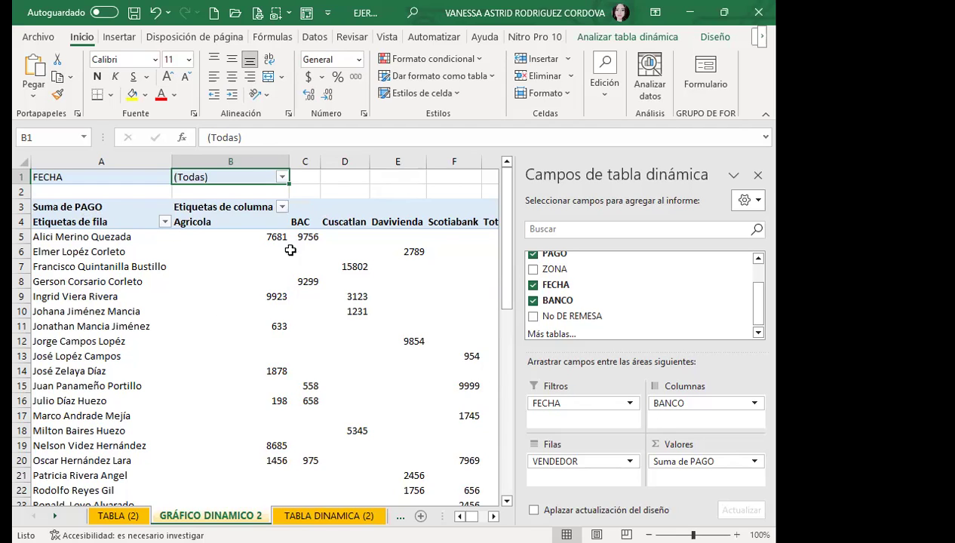
Select a pivot value, then switch to TABLA (2) and look over the FECHA dates.
left_click(246, 292)
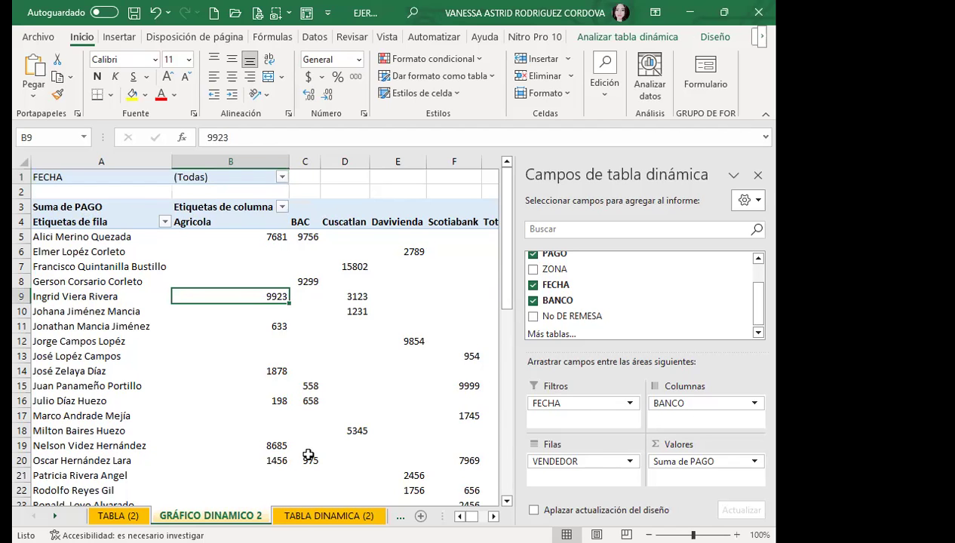
left_click(117, 515)
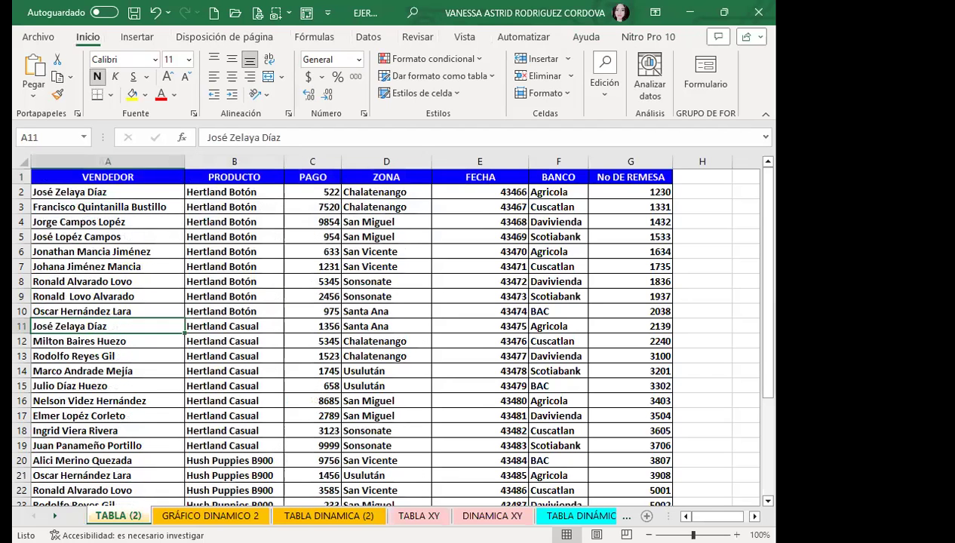
left_click_drag(490, 207, 501, 499)
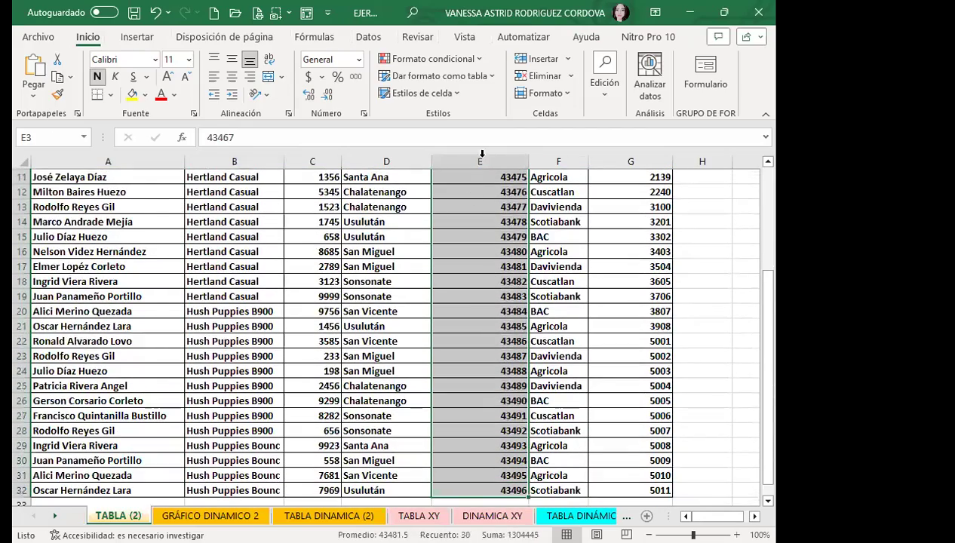
scroll(486, 185, "up", 3)
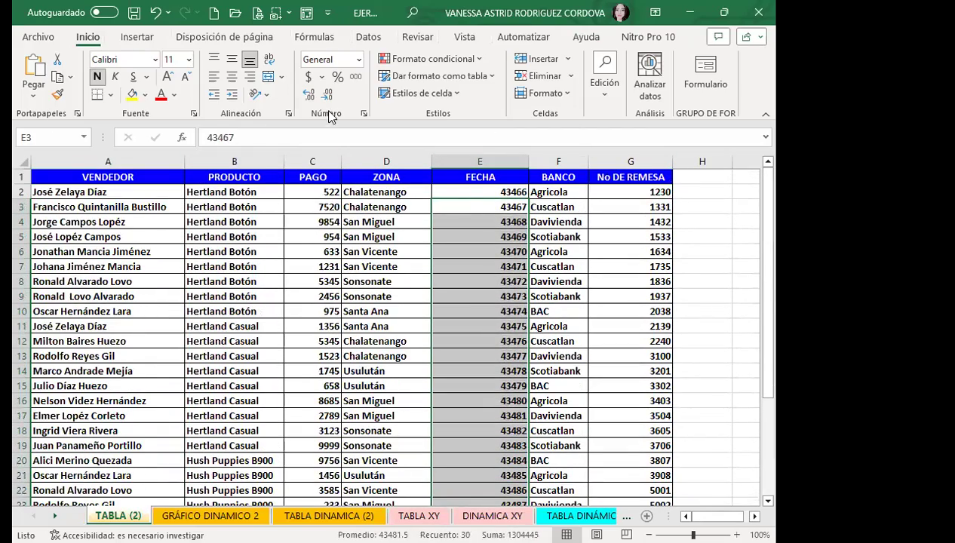
left_click(407, 219)
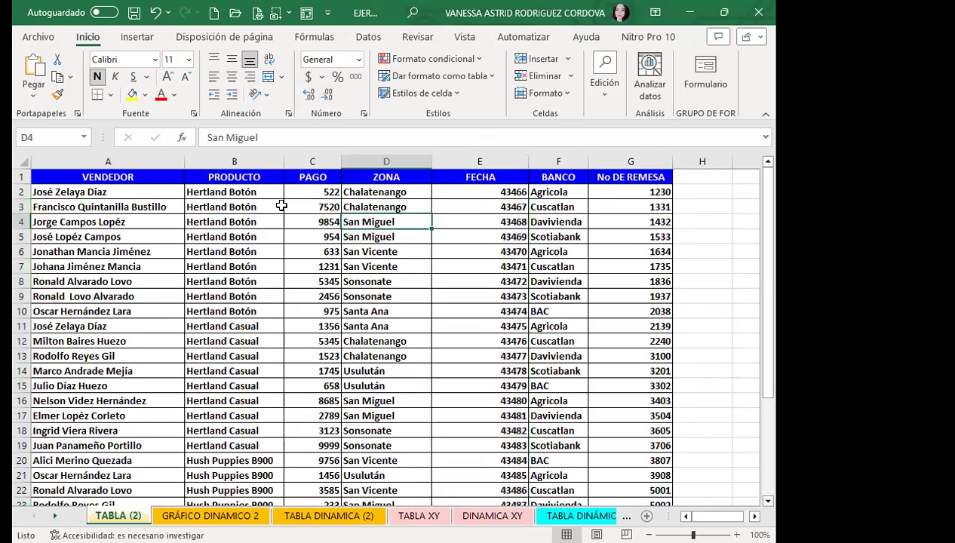
Select the PAGO values and increase their displayed decimal places.
left_click_drag(302, 181, 302, 500)
left_click(311, 191)
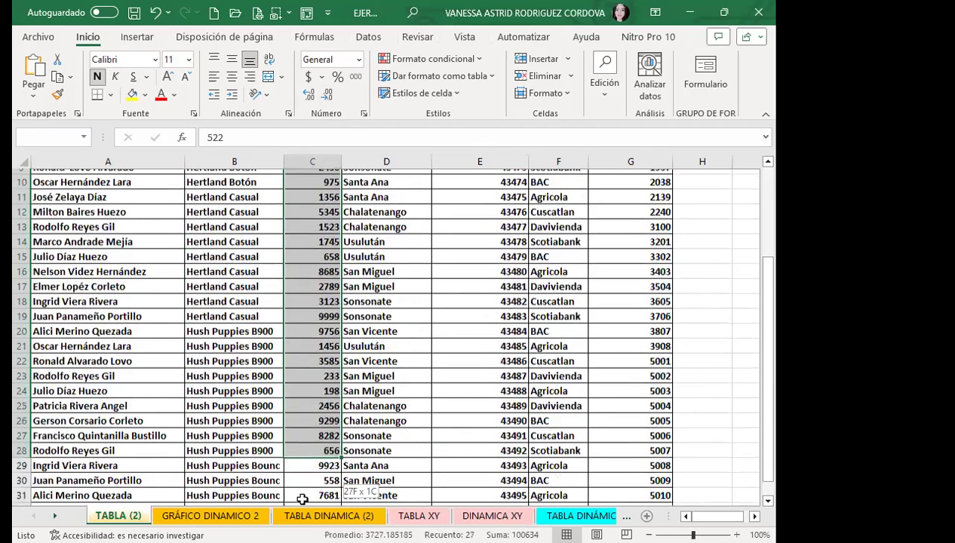
left_click(308, 95)
left_click(309, 95)
left_click(309, 95)
left_click(308, 96)
left_click(309, 95)
Reduce the PAGO values' decimals back to whole numbers.
left_click_drag(311, 222, 311, 236)
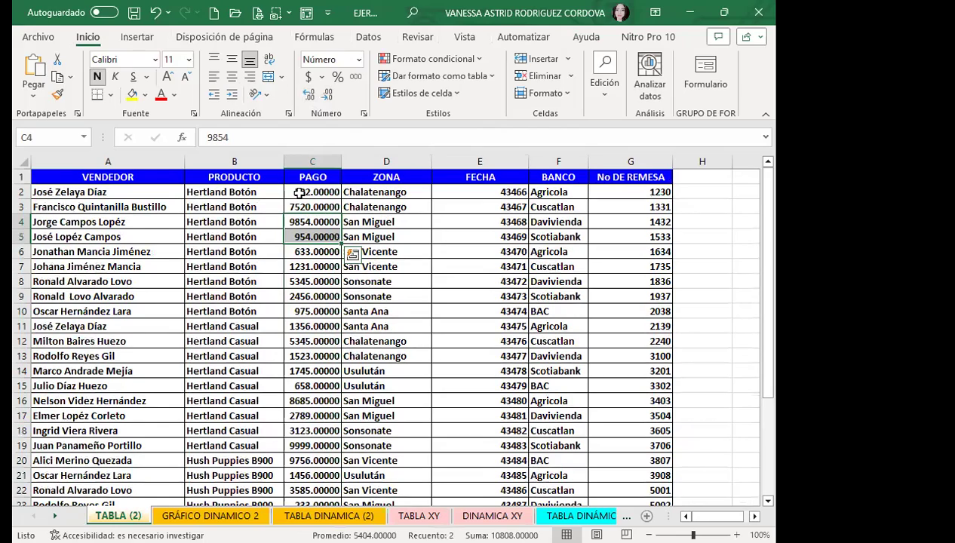
mouse_move(297, 192)
left_mouse_down()
mouse_move(302, 490)
mouse_move(268, 154)
left_mouse_up()
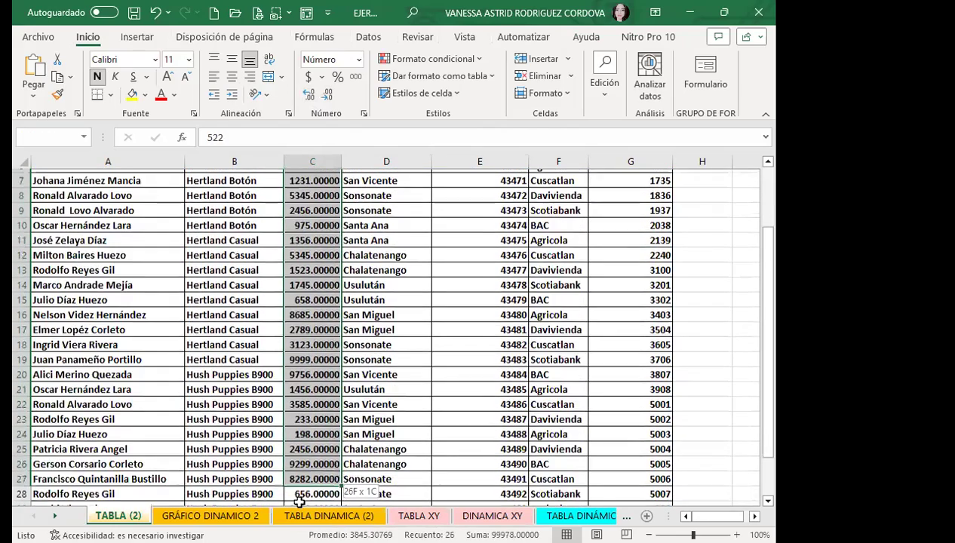
left_click_drag(269, 155, 327, 94)
left_click(327, 95)
left_click(327, 95)
left_click(327, 94)
left_click(326, 94)
left_click(327, 95)
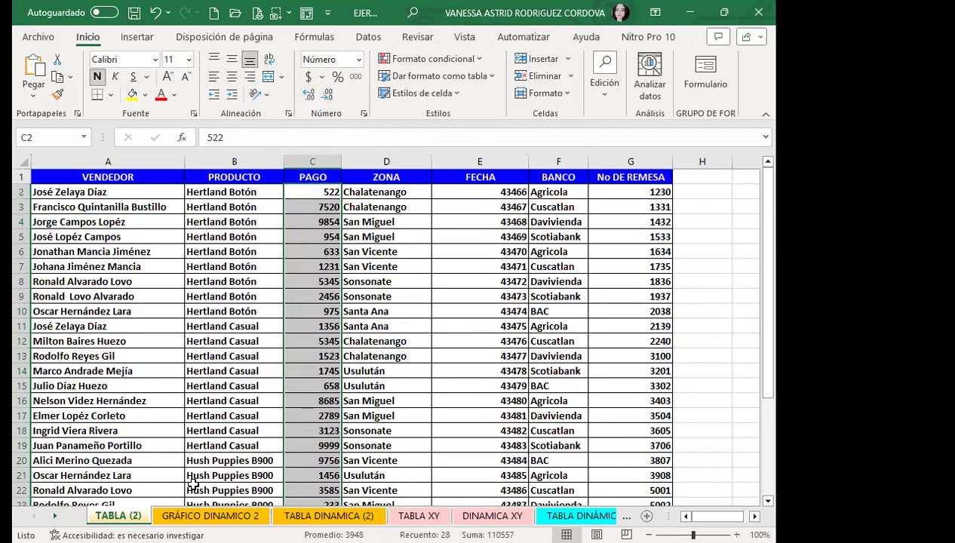
On GRÁFICO DINAMICO 2, review the pivot table analysis options for cell B5.
left_click(211, 516)
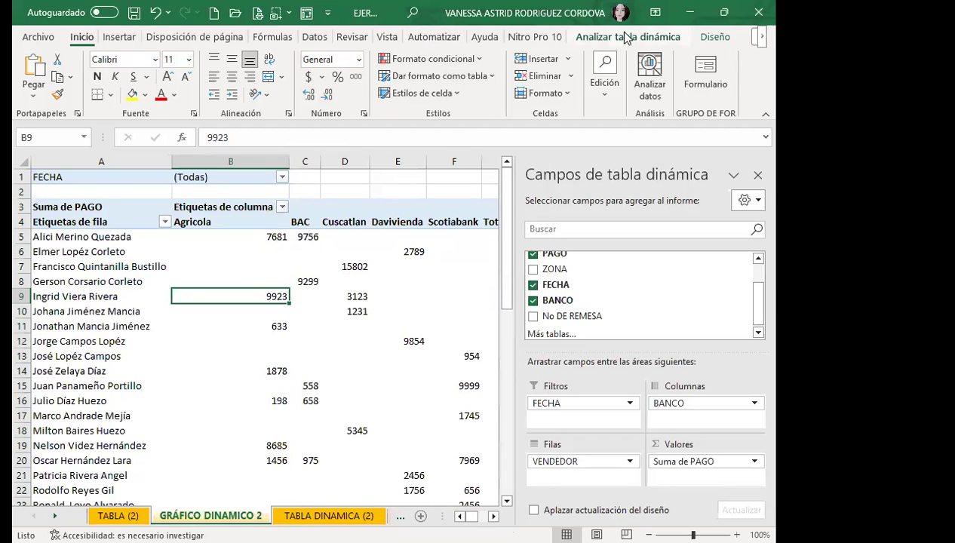
left_click(627, 36)
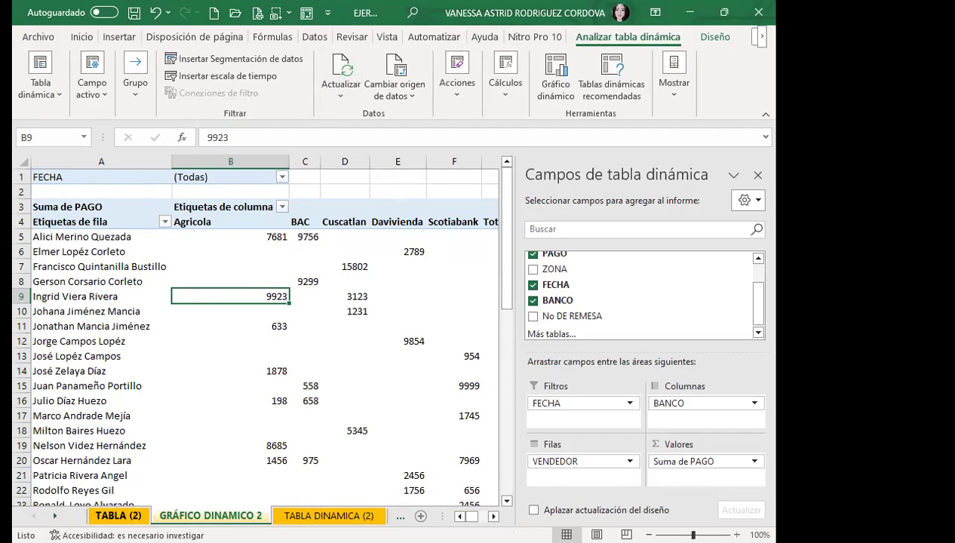
left_click(238, 235)
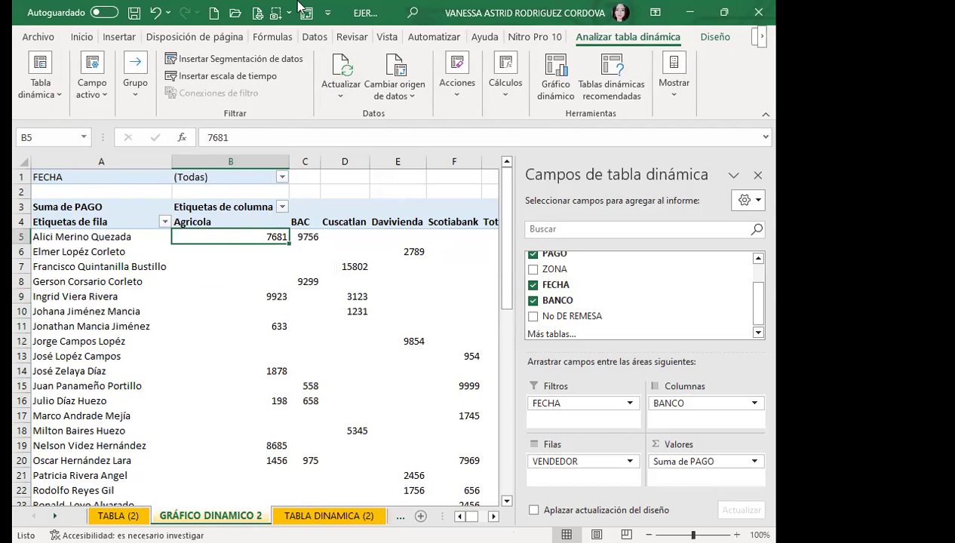
left_click(83, 39)
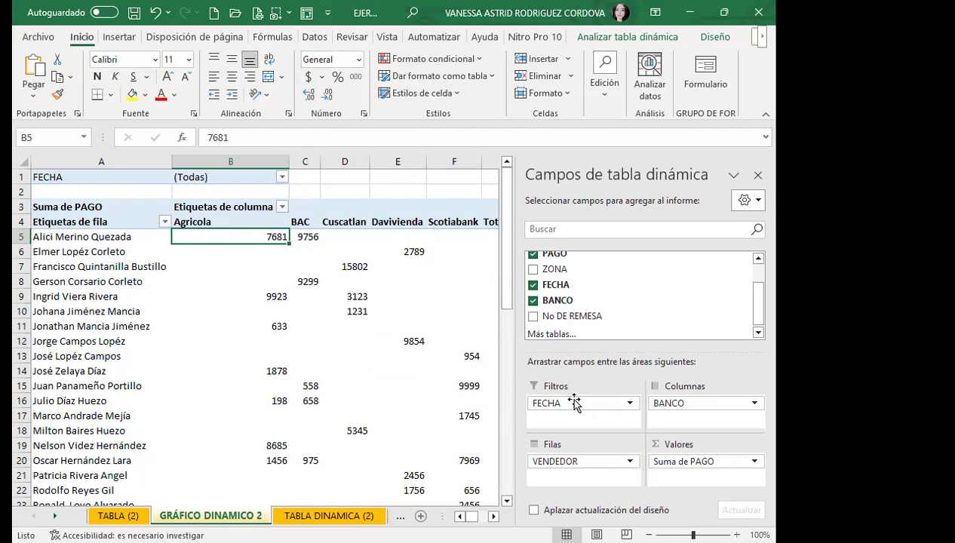
Scroll through and select the pivot chart, then return to the TABLA (2) sheet.
scroll(154, 413, "down", 6)
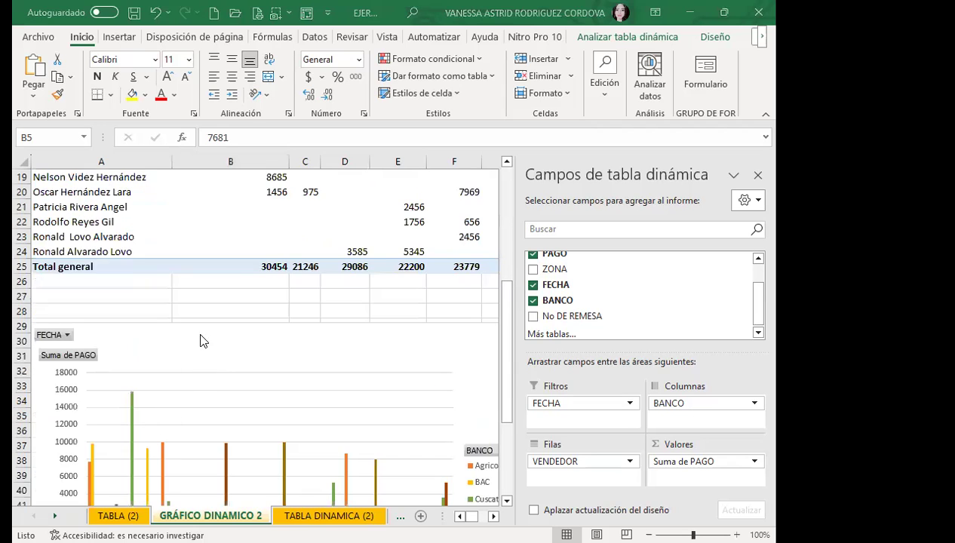
scroll(208, 332, "up", 3)
scroll(215, 324, "up", 3)
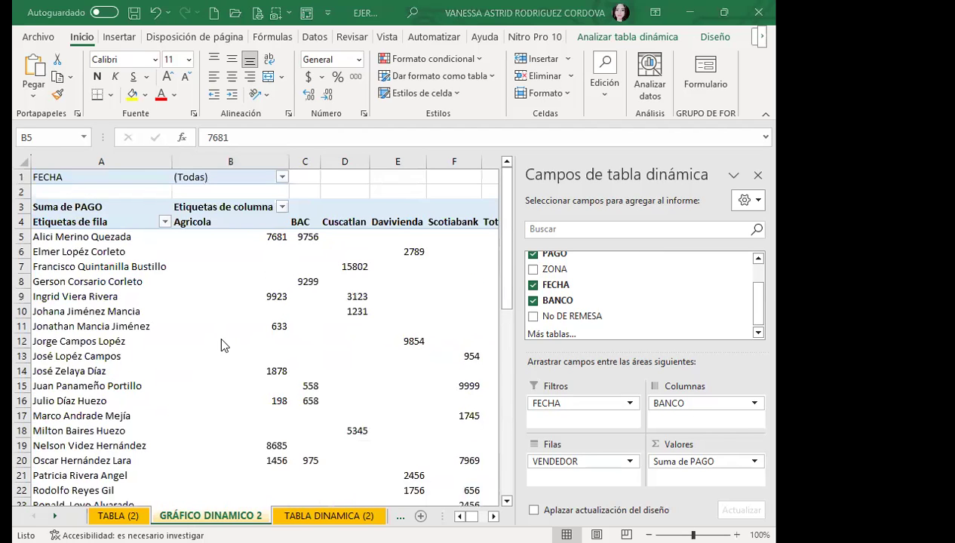
scroll(220, 335, "down", 6)
scroll(230, 374, "down", 2)
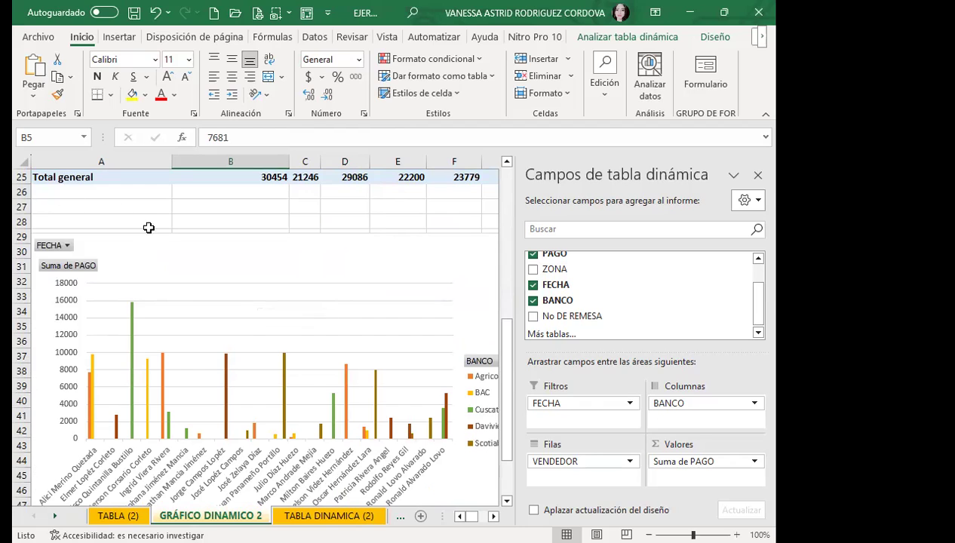
left_click(243, 267)
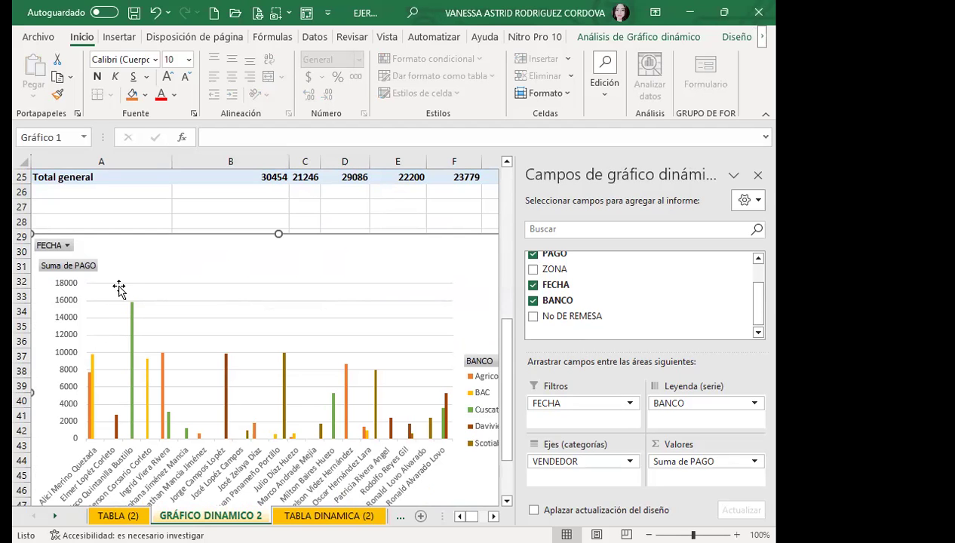
left_click(117, 515)
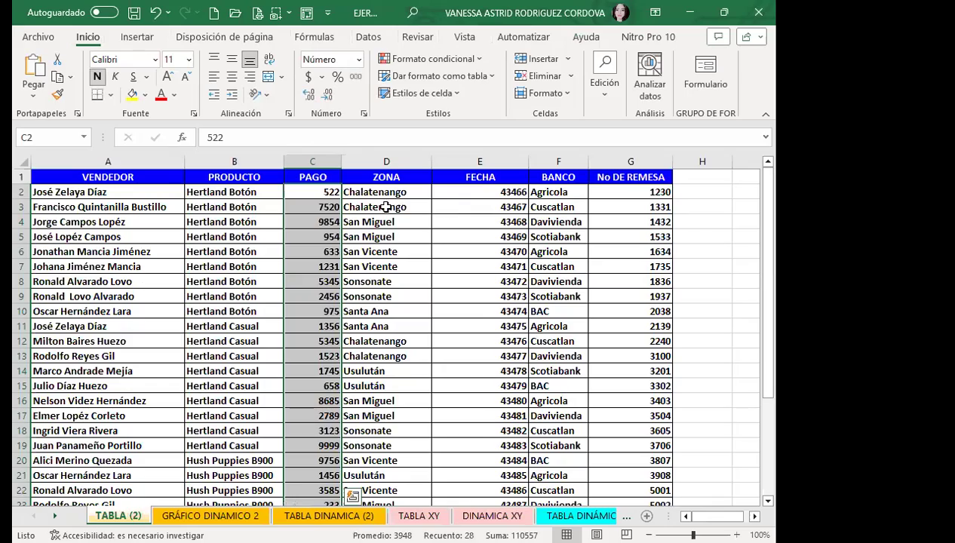
Format the FECHA values in E2:E32 as short dates (Fecha corta).
mouse_move(486, 192)
left_mouse_down()
mouse_move(457, 509)
mouse_move(463, 492)
left_mouse_up()
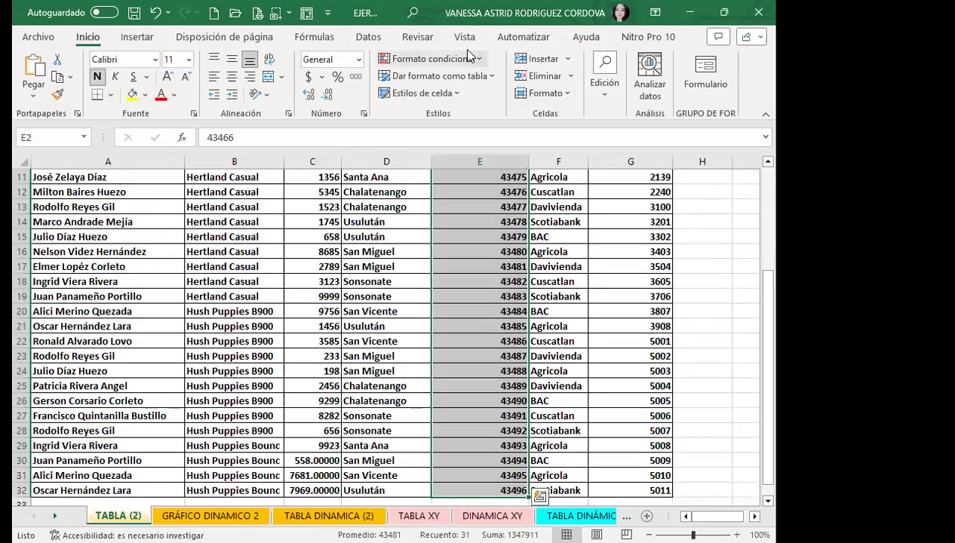
left_click(359, 58)
left_click(362, 227)
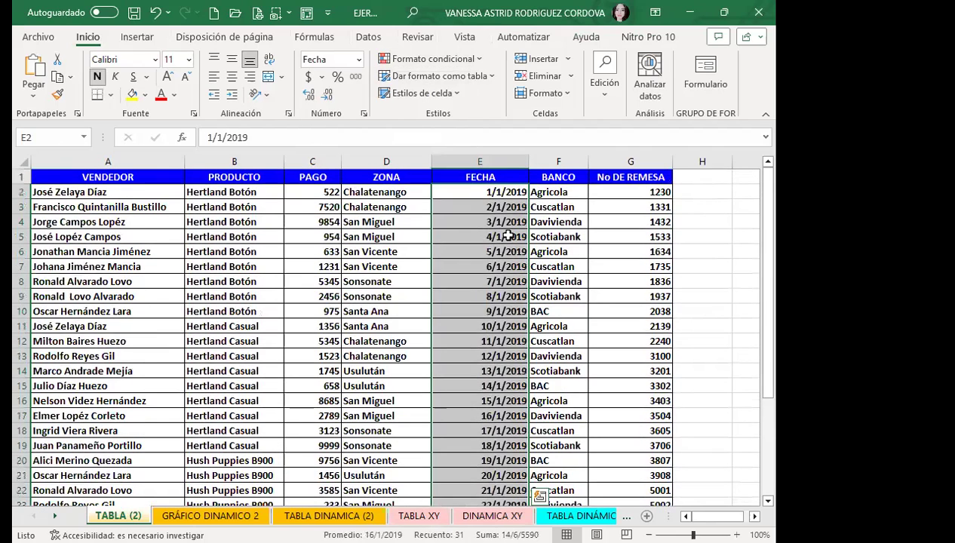
left_click(462, 231)
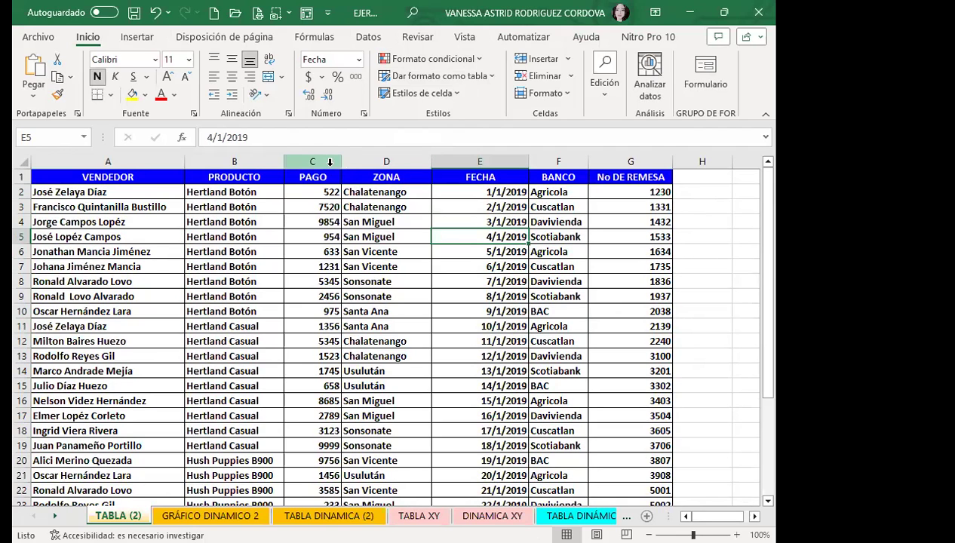
Insert a new column before PAGO and head it JUEVES in C1.
left_click(330, 162)
left_click(537, 59)
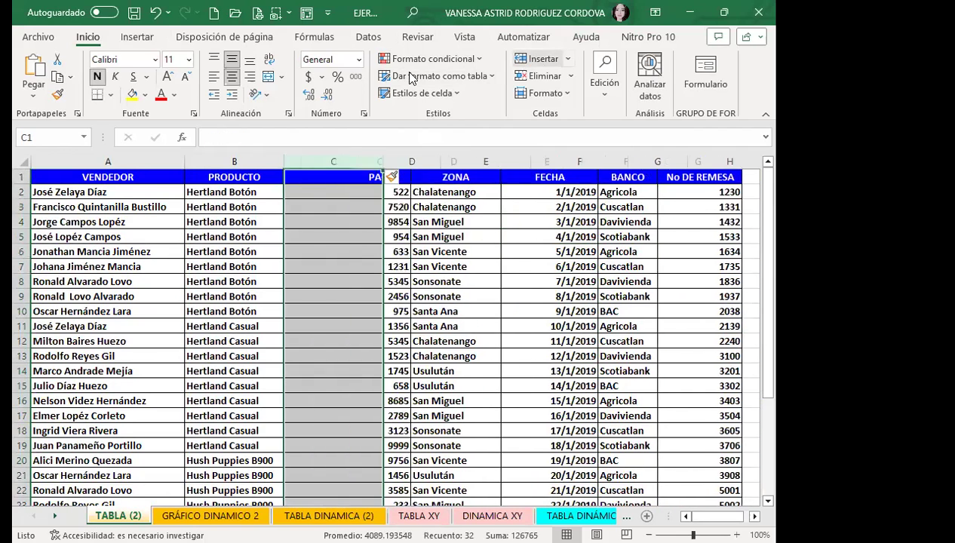
left_click(325, 181)
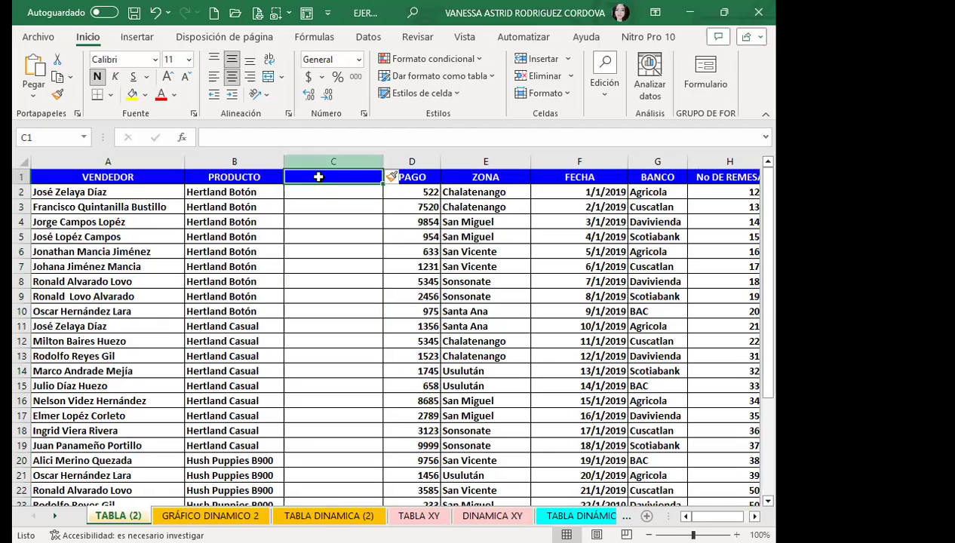
type("JUEVES")
left_click(324, 222)
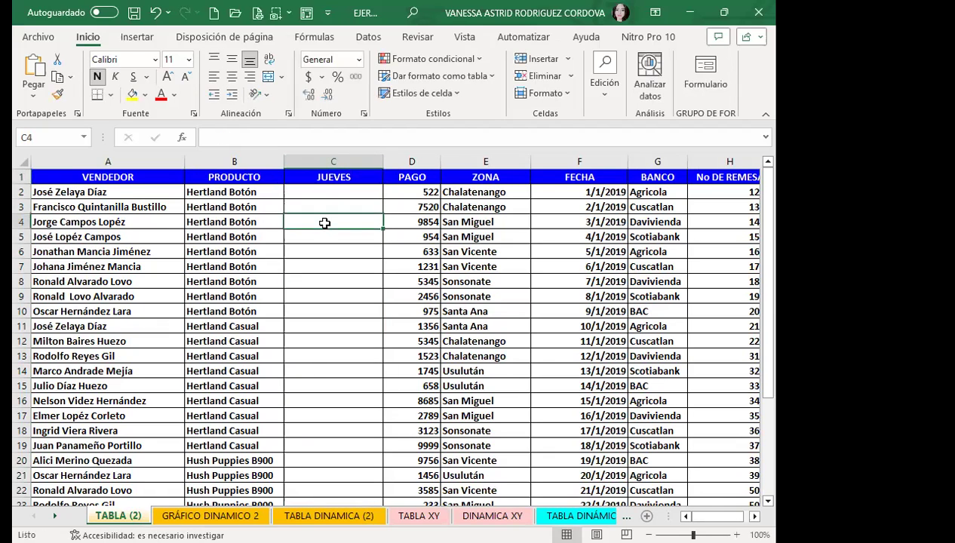
Refresh the GRÁFICO DINAMICO 2 pivot data to pick up the new JUEVES column.
left_click(324, 514)
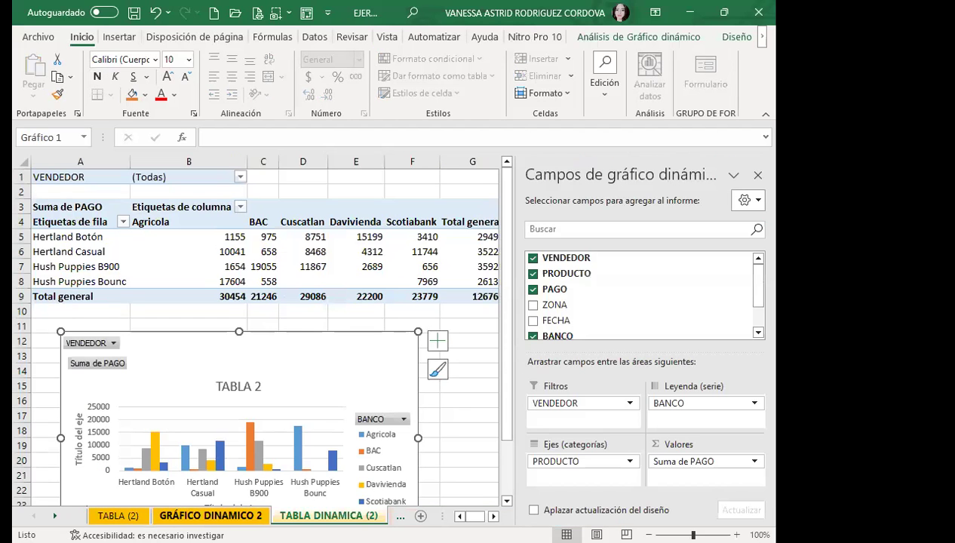
left_click(210, 515)
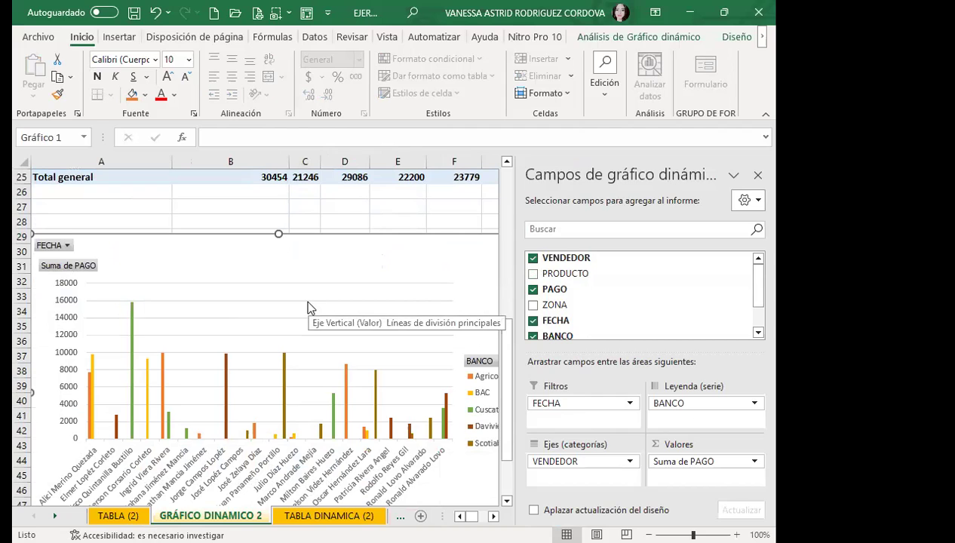
left_click(661, 41)
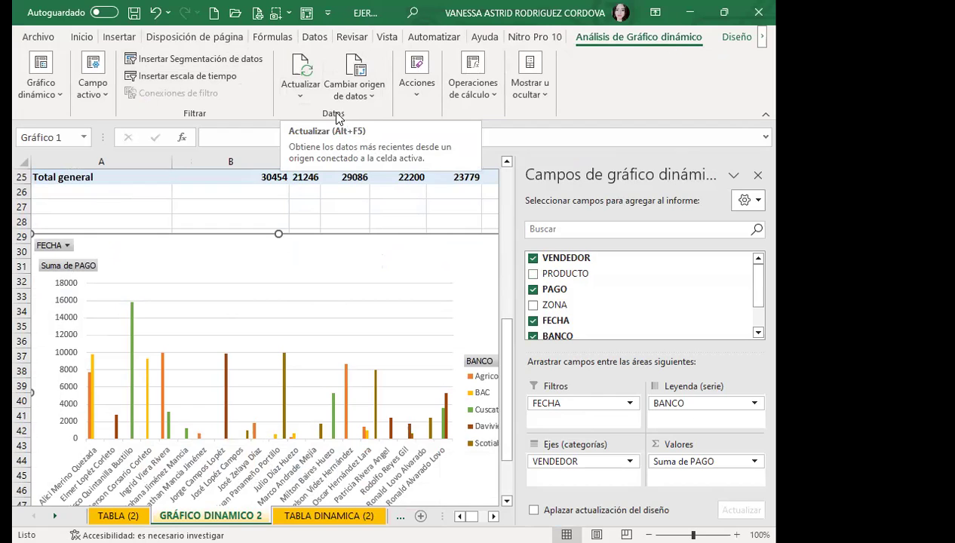
left_click(309, 72)
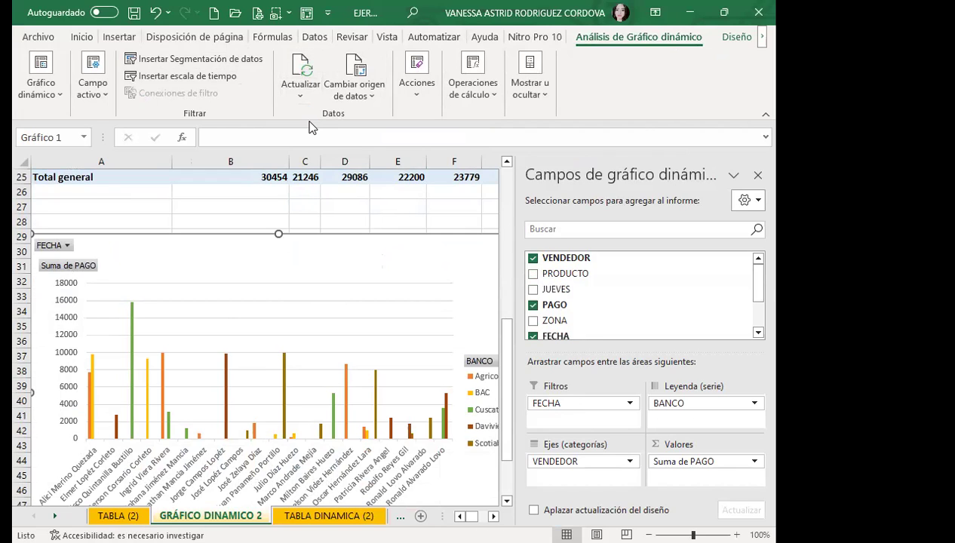
mouse_move(641, 289)
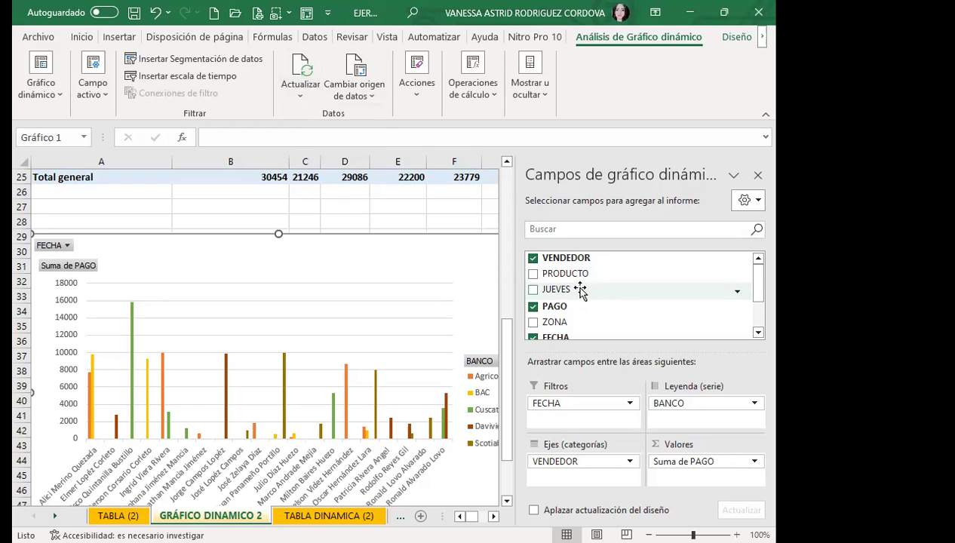
Check the empty JUEVES filter list, then go back to TABLA (2) cell C2.
left_click(737, 291)
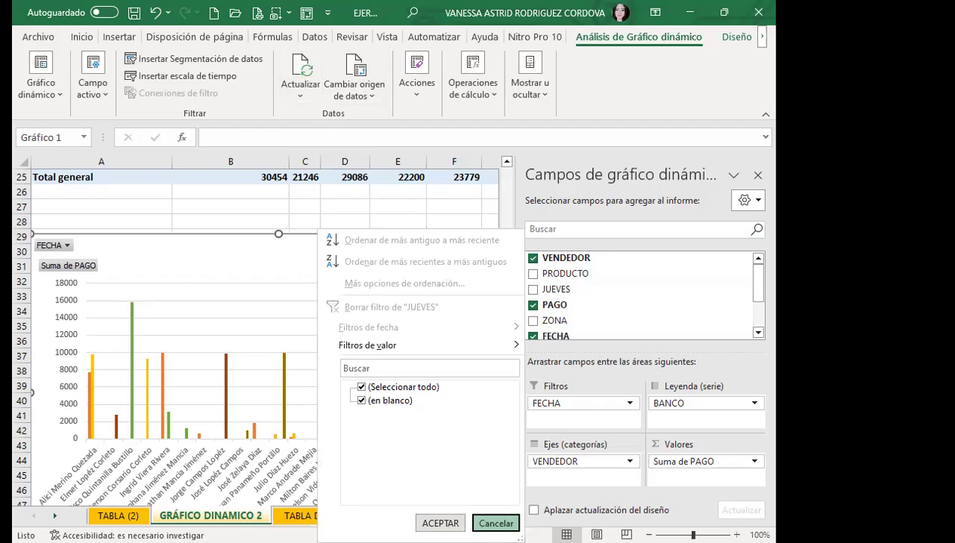
left_click(496, 523)
left_click(118, 515)
left_click(321, 194)
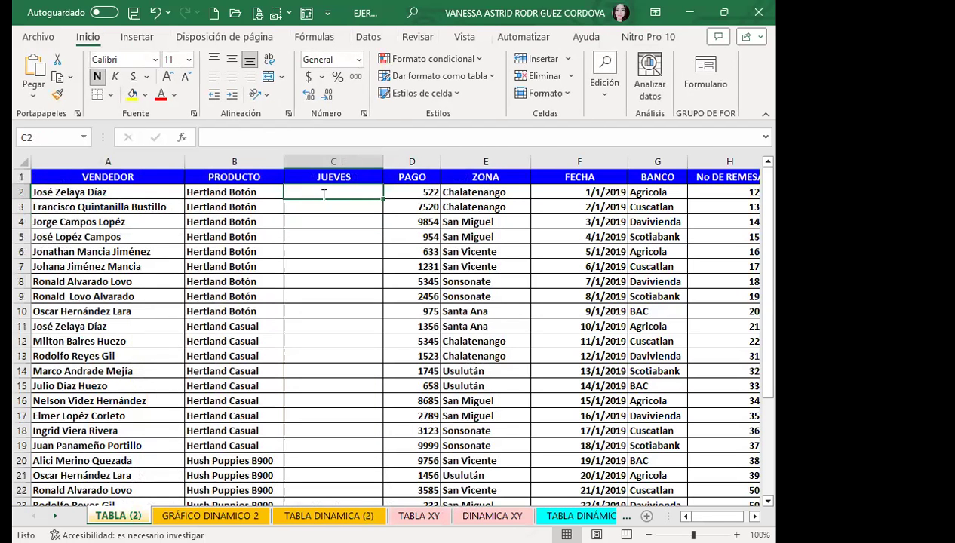
Enter LUNES in C2, autofill the weekdays down JUEVES, then go to GRÁFICO DINAMICO 2.
type("LUNES")
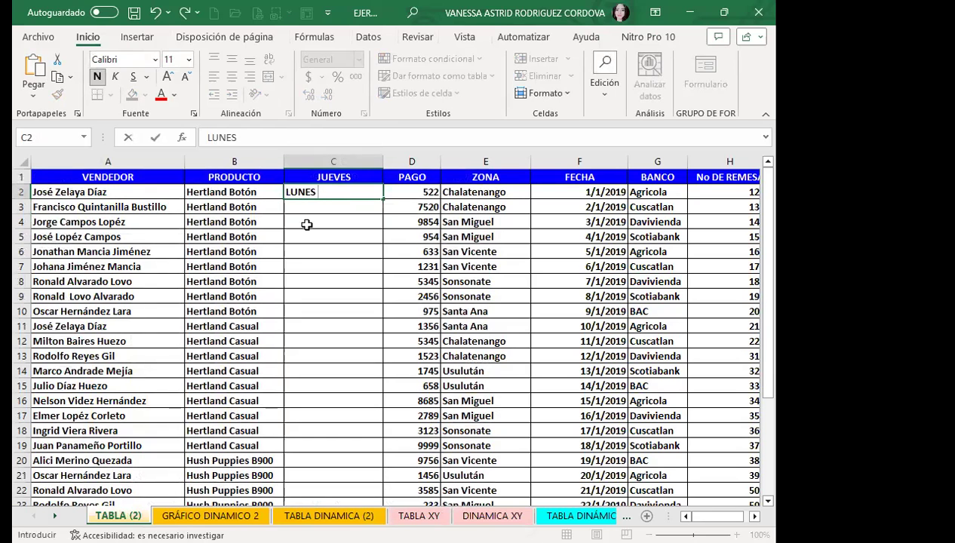
left_click(304, 222)
left_click(305, 181)
left_click(305, 193)
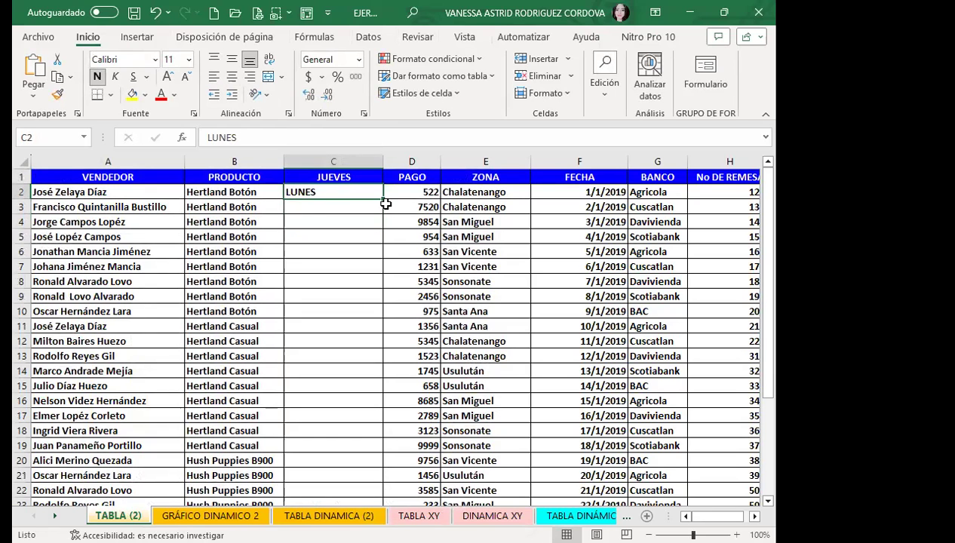
double_click(382, 199)
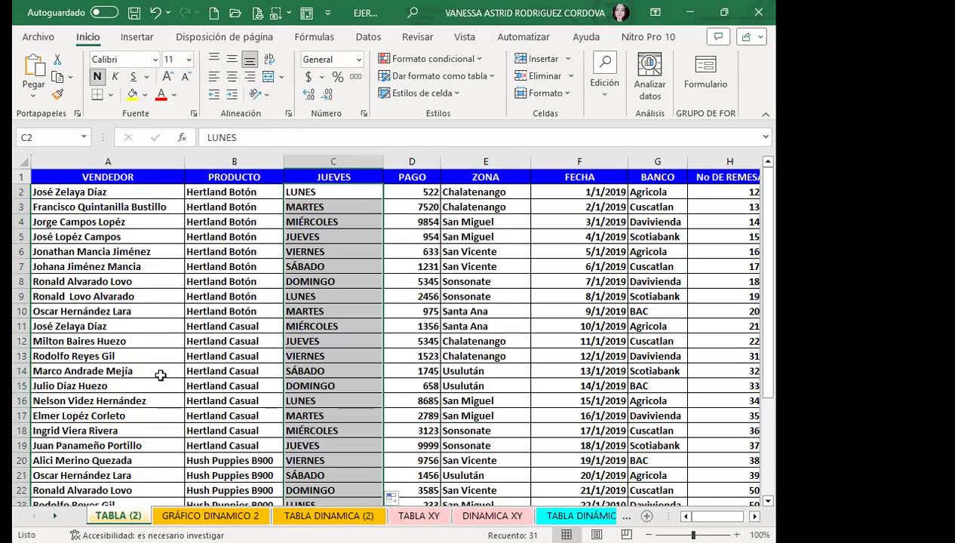
left_click(200, 515)
mouse_move(585, 291)
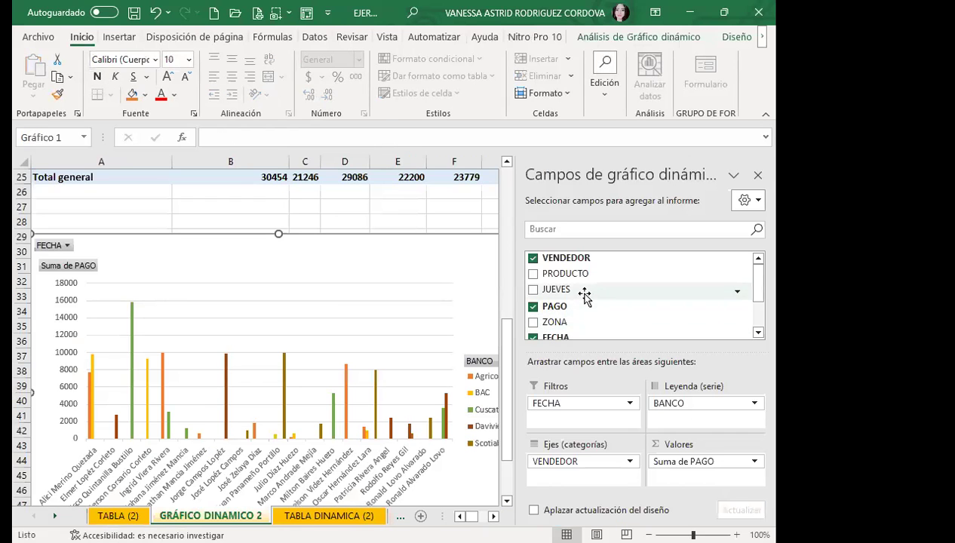
Refresh the pivot chart data via Actualizar on the Análisis de Gráfico dinámico tab.
left_click(737, 291)
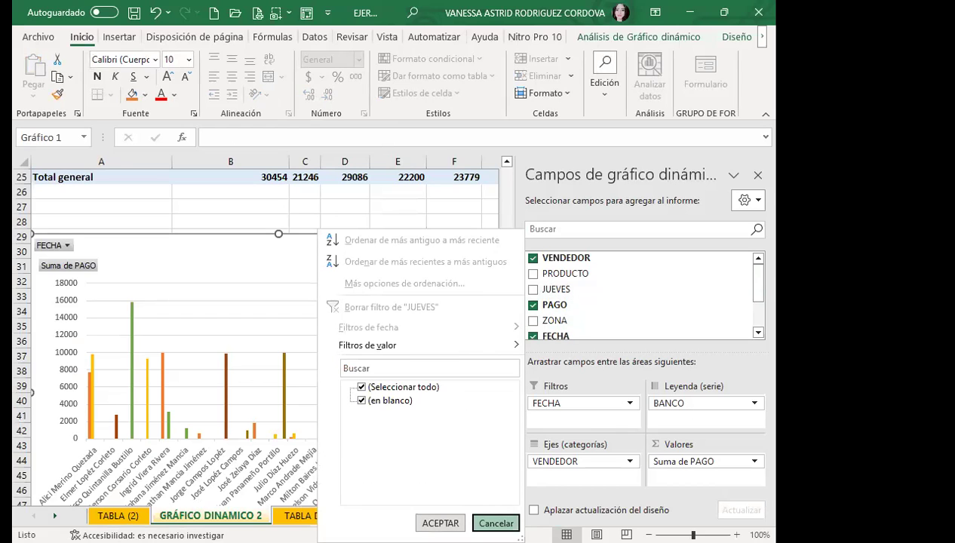
left_click(330, 404)
left_click(620, 36)
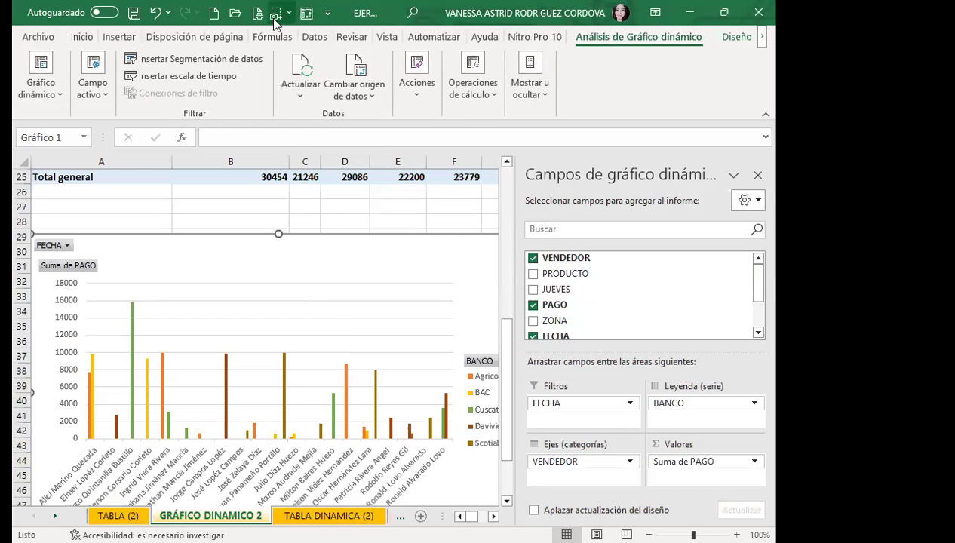
left_click(300, 74)
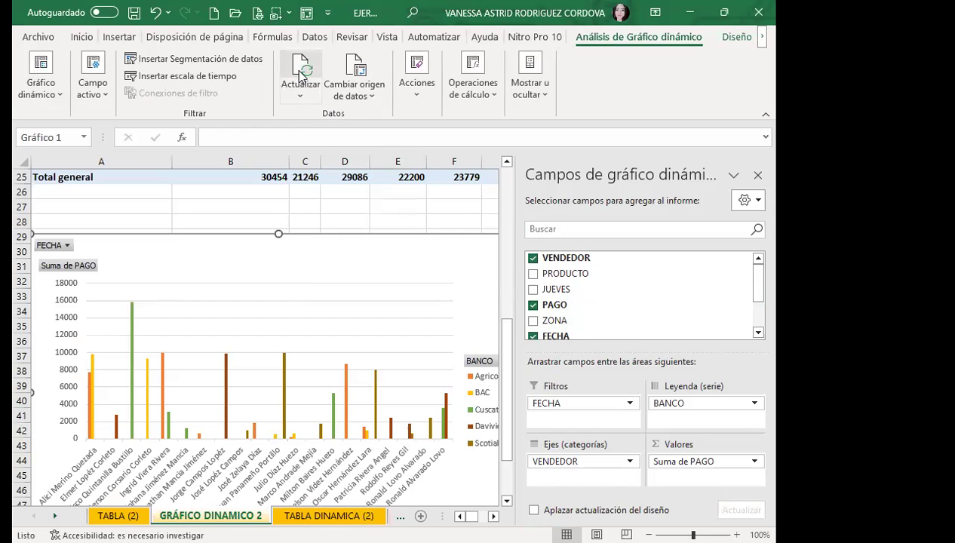
left_click(306, 71)
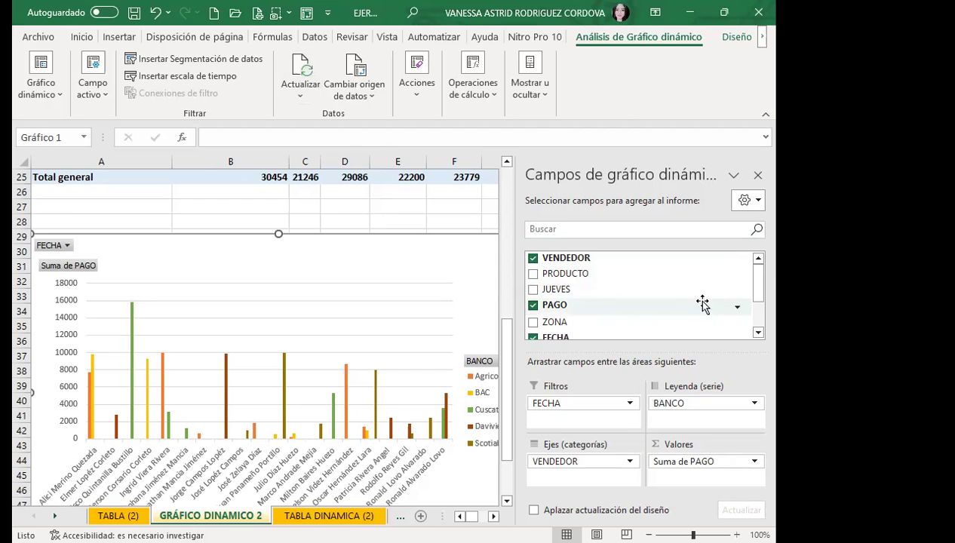
Verify the weekday values in the JUEVES filter, cancel, and switch to TABLA (2).
left_click(736, 290)
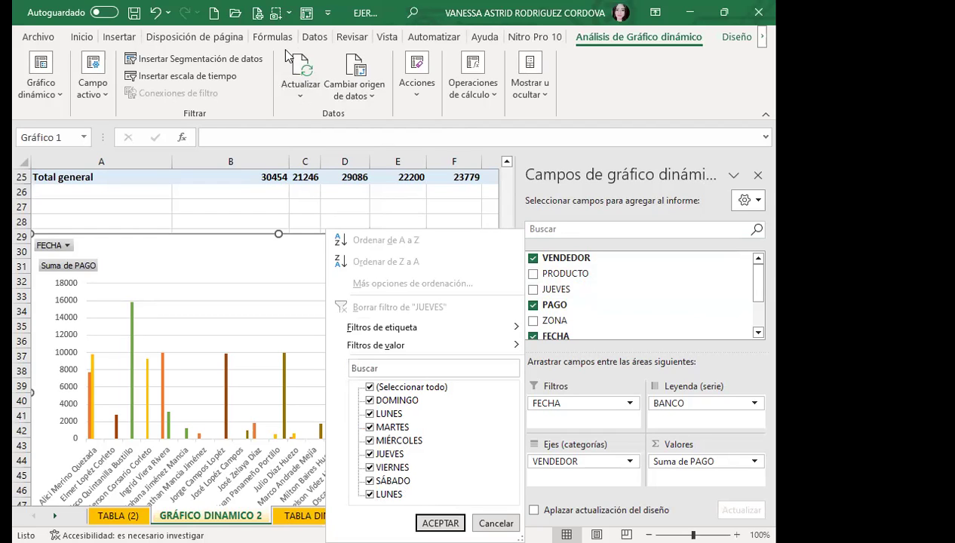
left_click(413, 368)
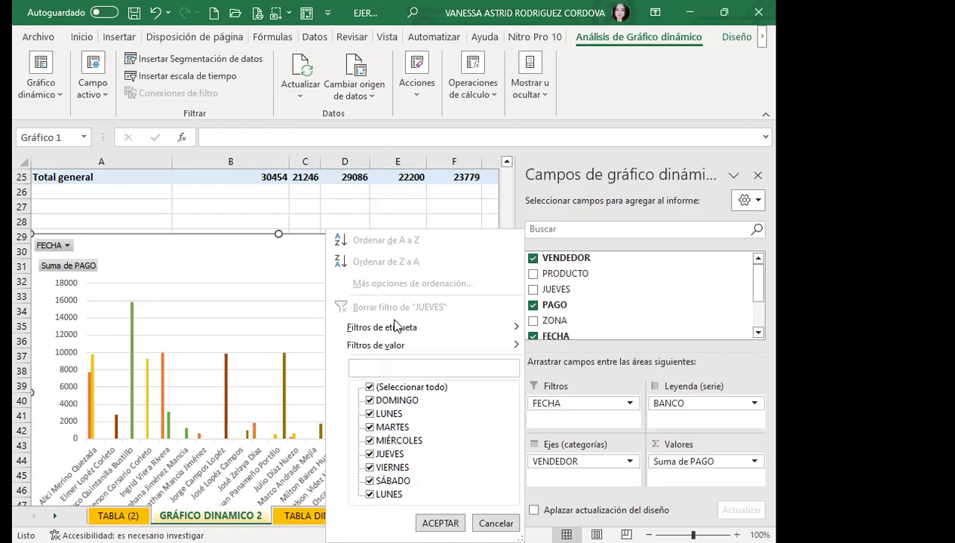
left_click(495, 523)
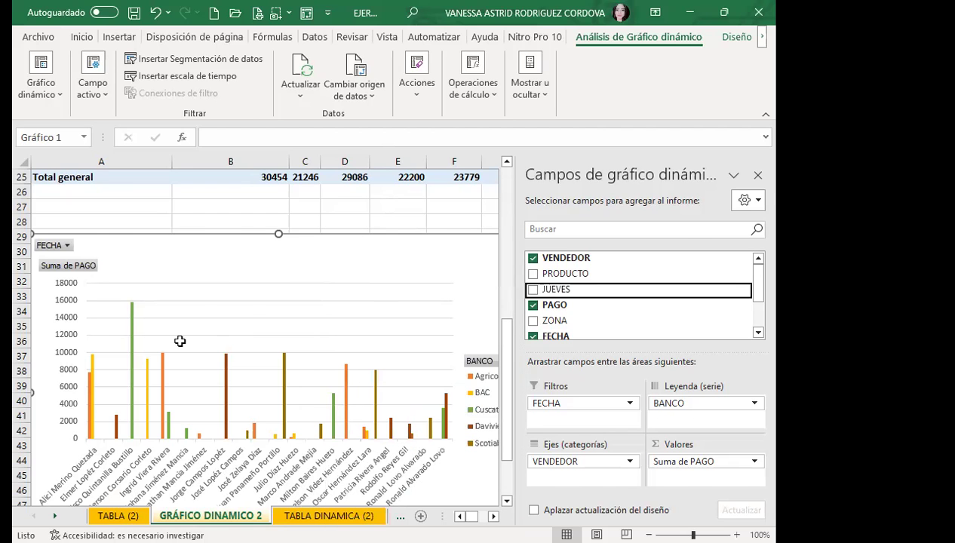
key("ctrl+Page_Up")
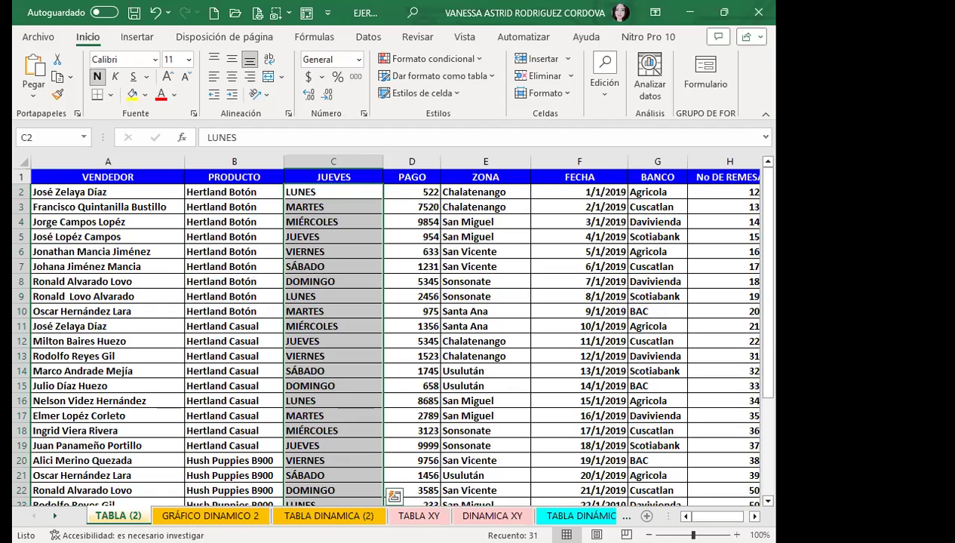
Compare TABLA DINAMICA (2) with the GRÁFICO DINAMICO 2 seller chart and hide its PivotChart Fields pane.
key("ctrl+Page_Down")
key("ctrl+Page_Down")
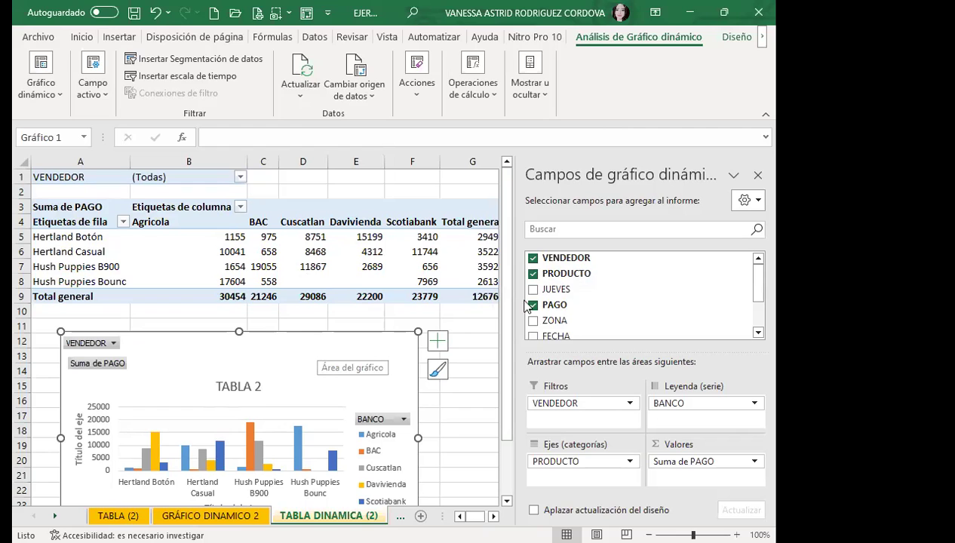
left_click(234, 519)
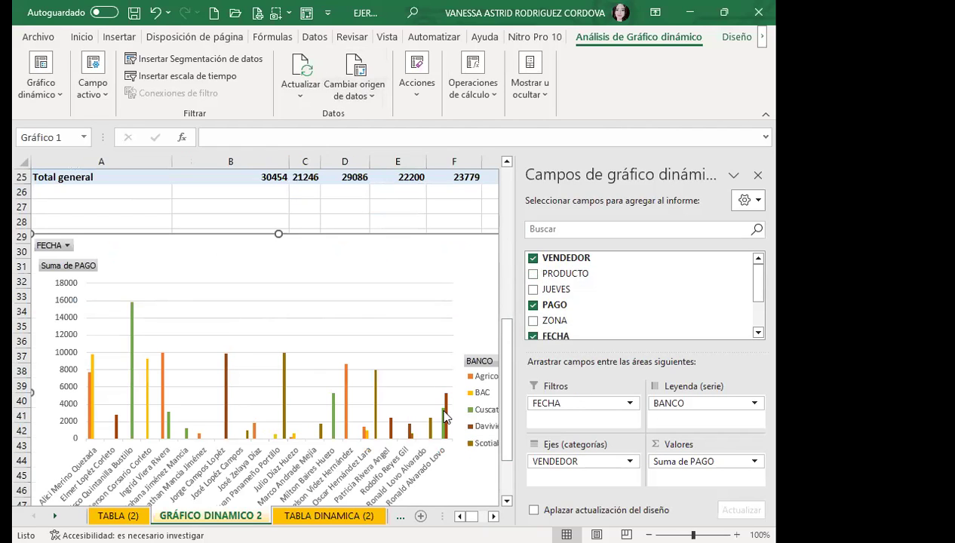
left_click(336, 515)
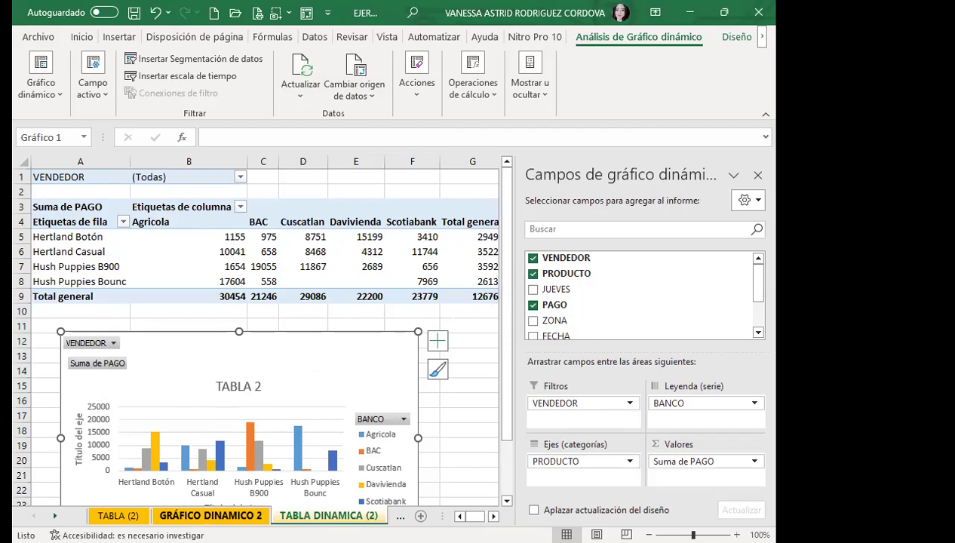
left_click(210, 515)
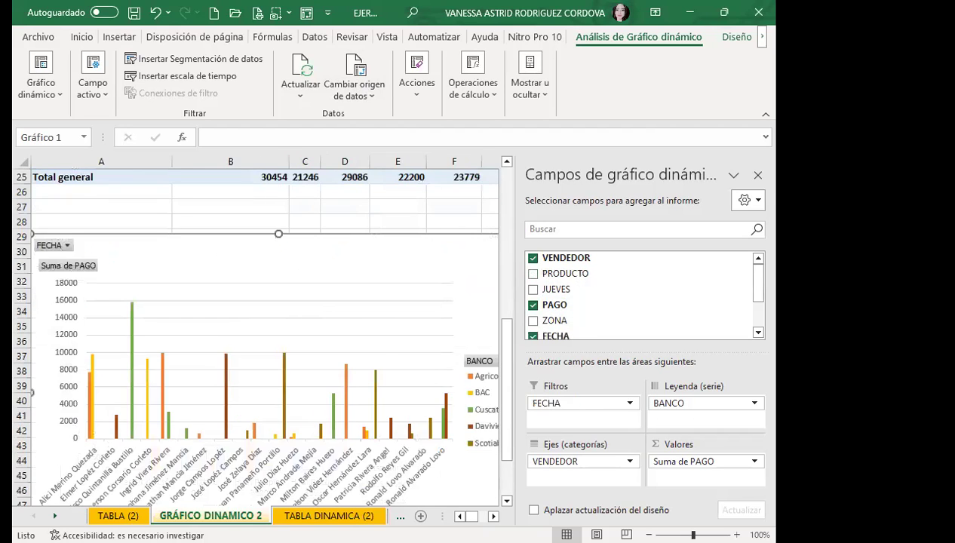
scroll(268, 258, "up", 8)
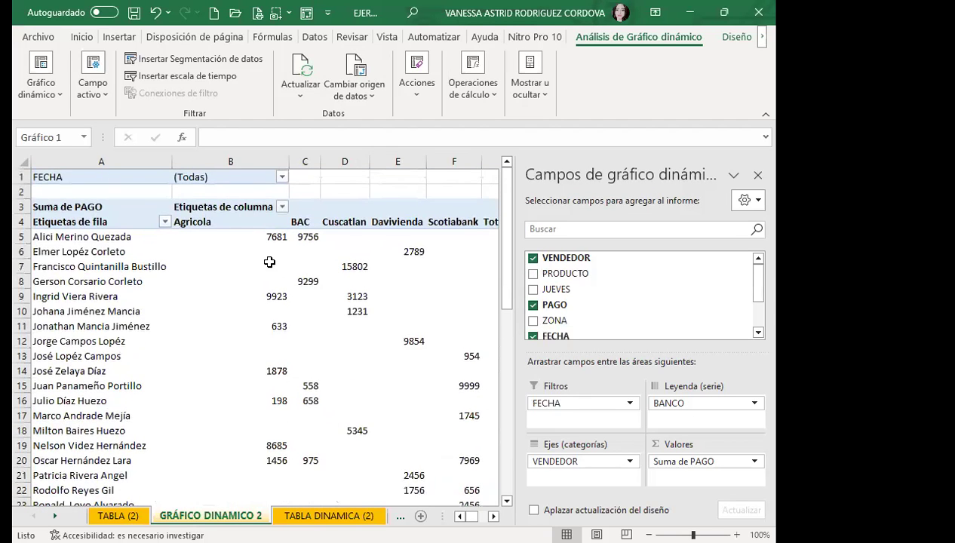
scroll(305, 320, "down", 8)
scroll(305, 320, "down", 4)
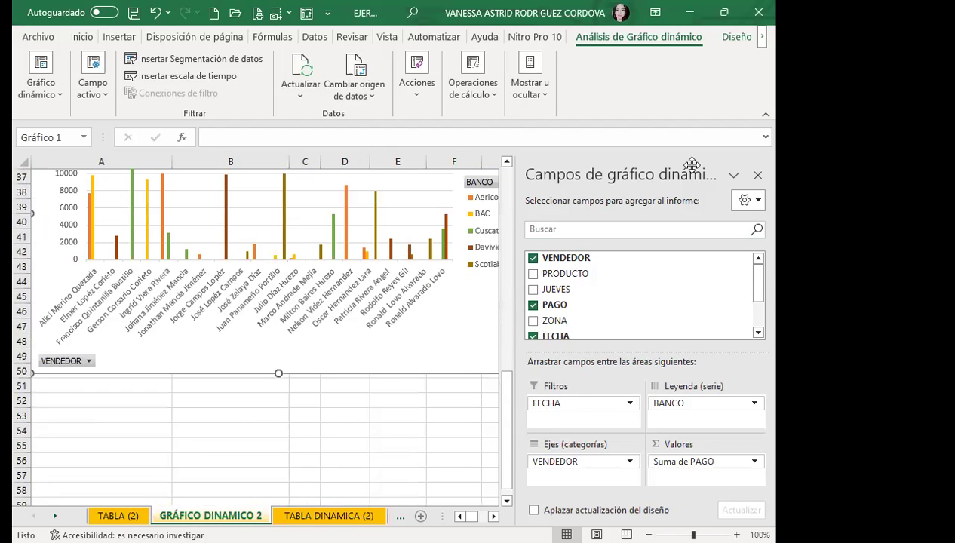
left_click(758, 175)
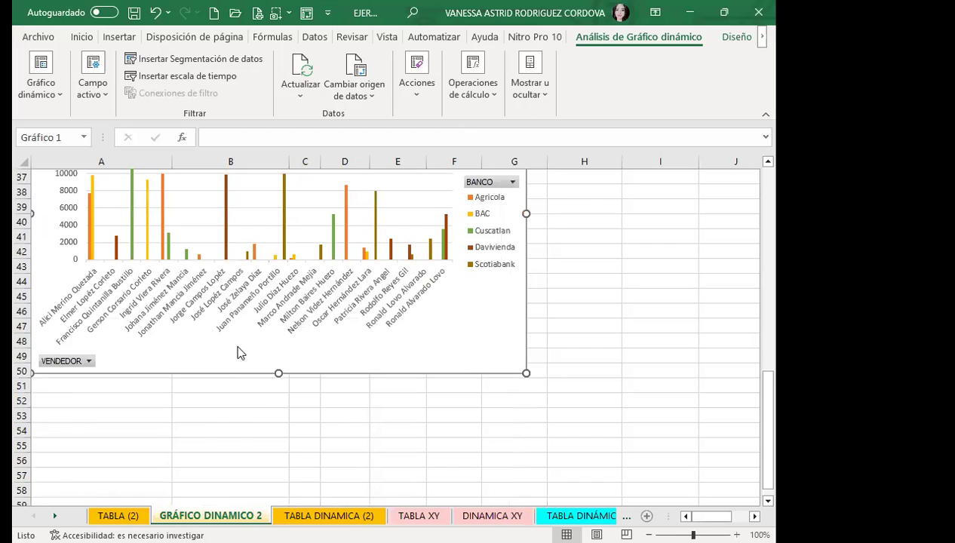
scroll(330, 271, "up", 3)
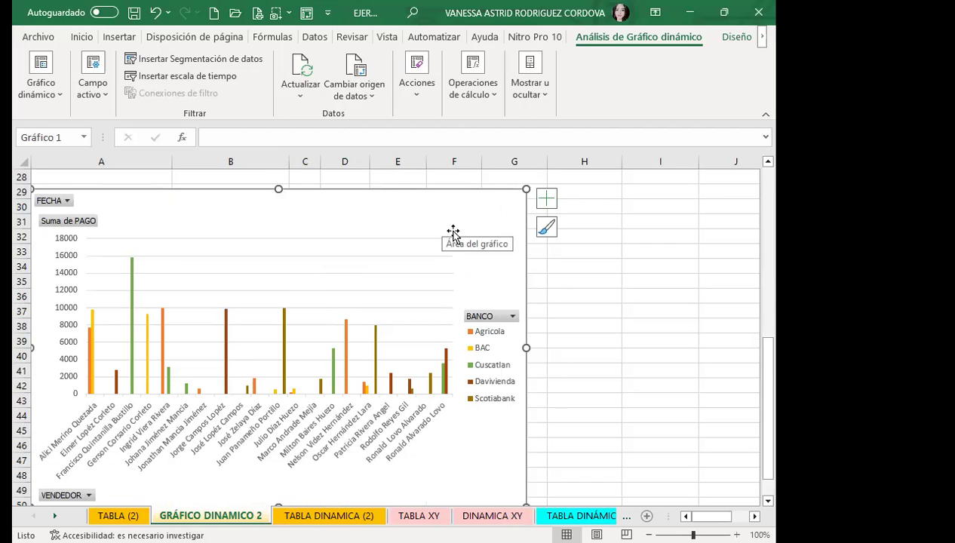
On the DINAMICA XY sheet, select pivot cell B5 (580) and show Analizar tabla dinámica.
left_click(469, 514)
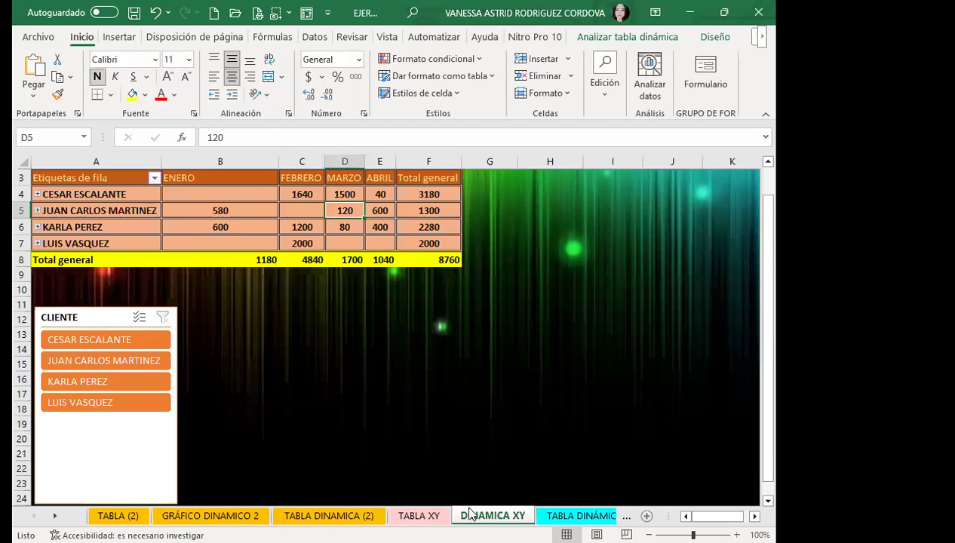
scroll(227, 302, "up", 1)
left_click(266, 242)
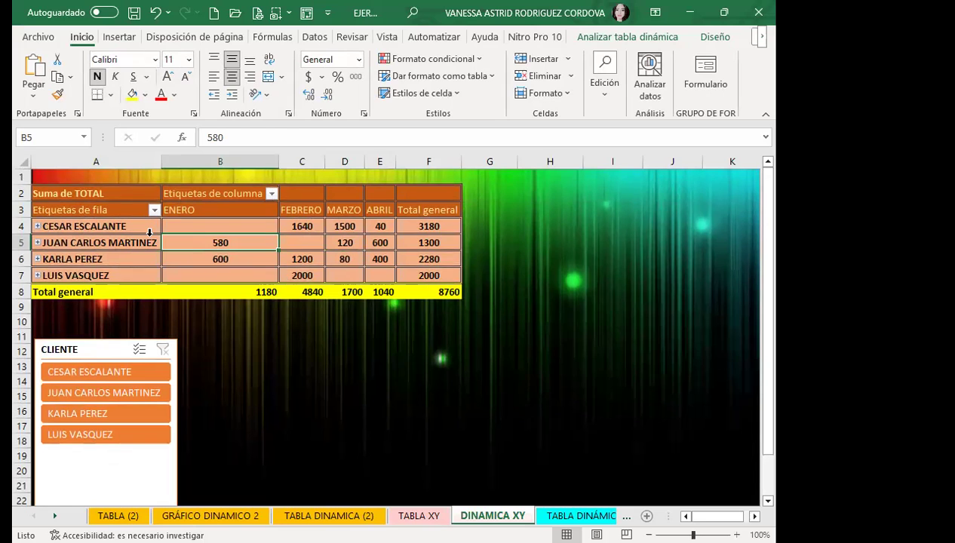
left_click(643, 38)
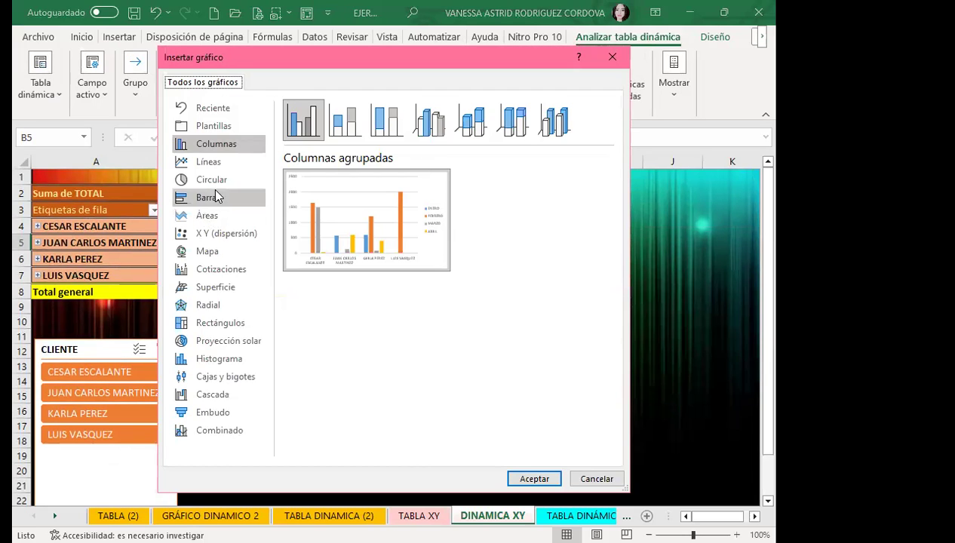
Preview bar, area and line chart types, including stacked and 100% stacked line with markers.
left_click(220, 181)
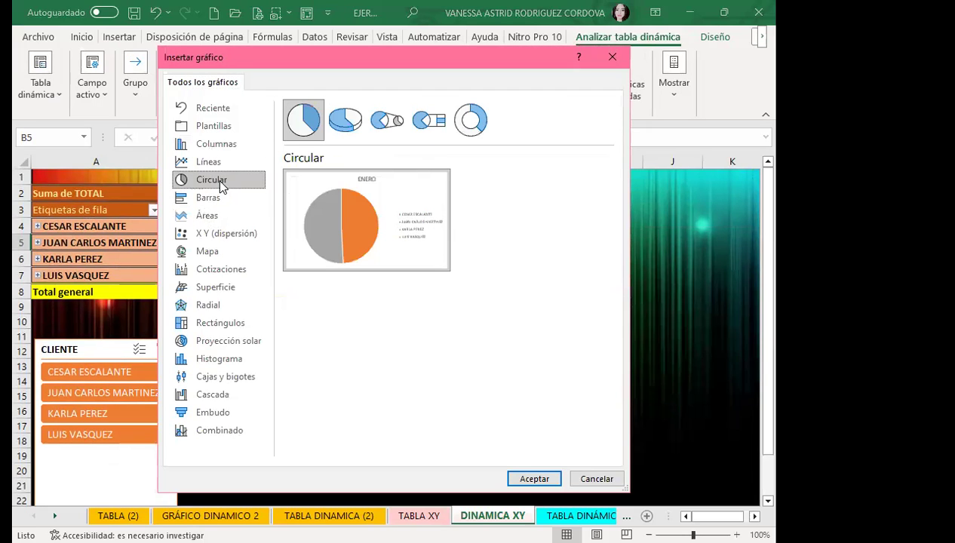
left_click(210, 202)
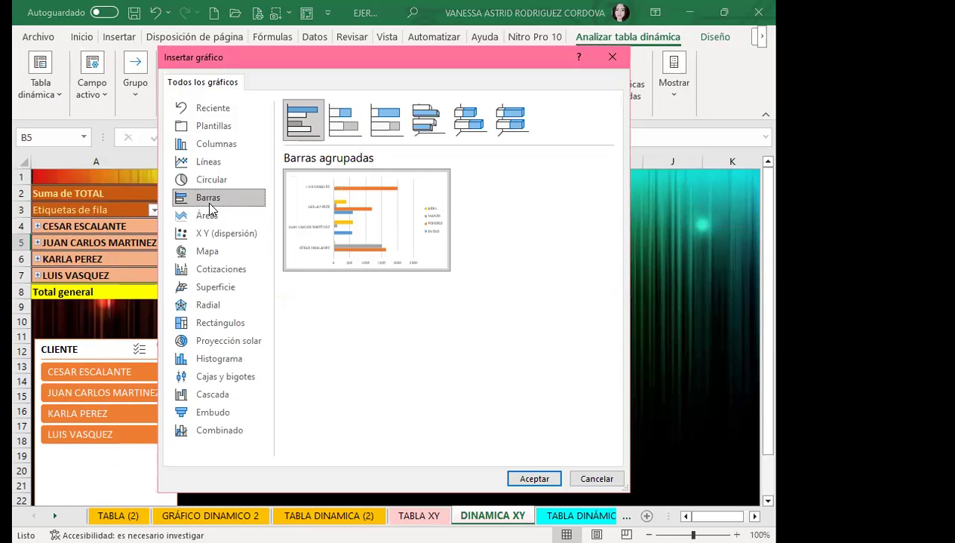
left_click(208, 216)
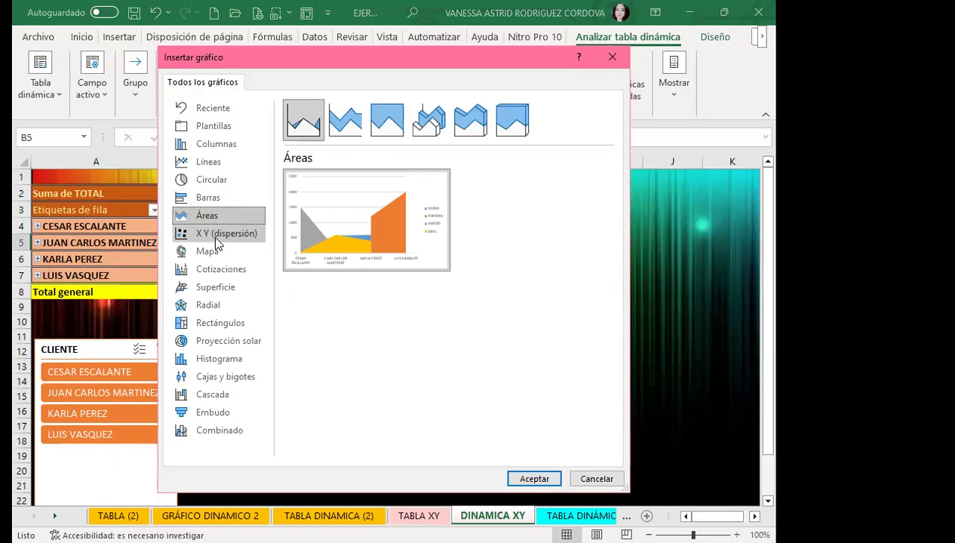
left_click(215, 164)
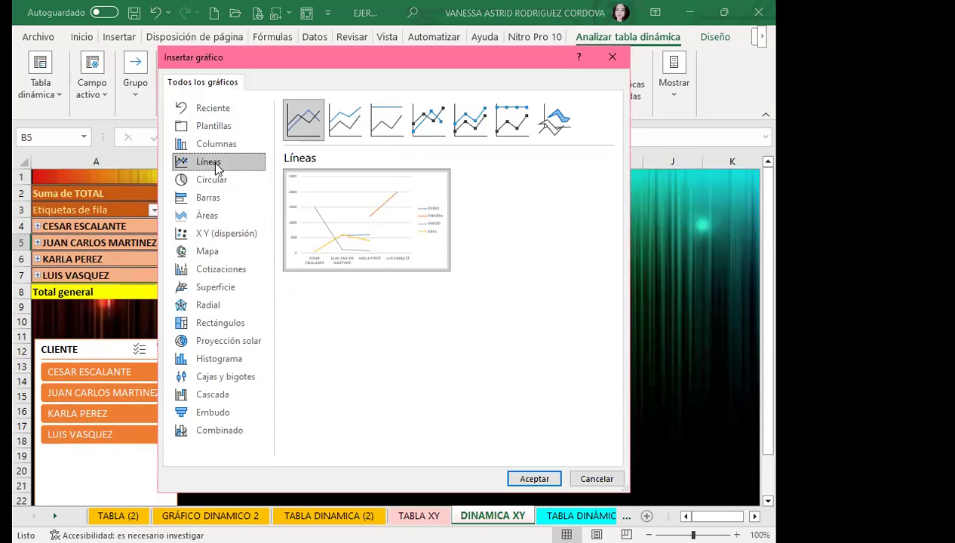
left_click(471, 119)
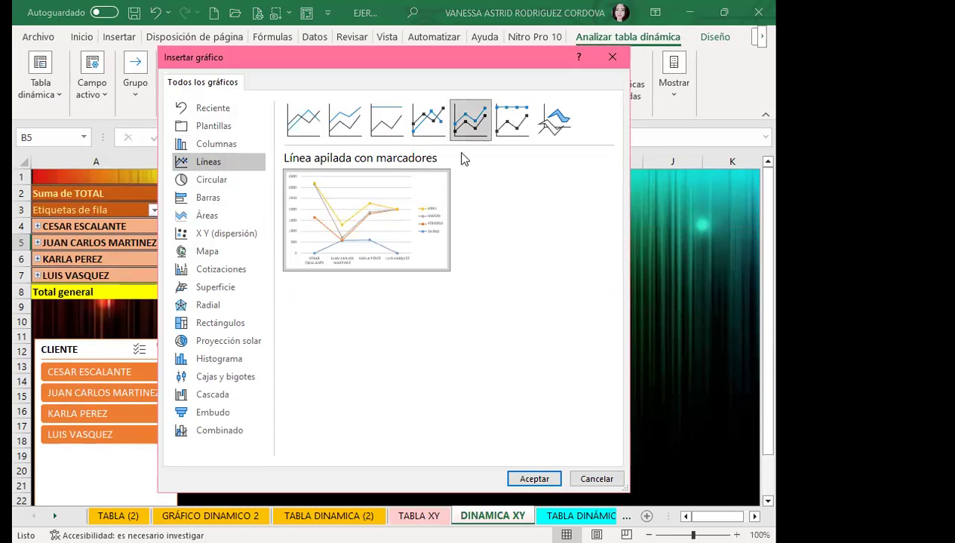
left_click(511, 121)
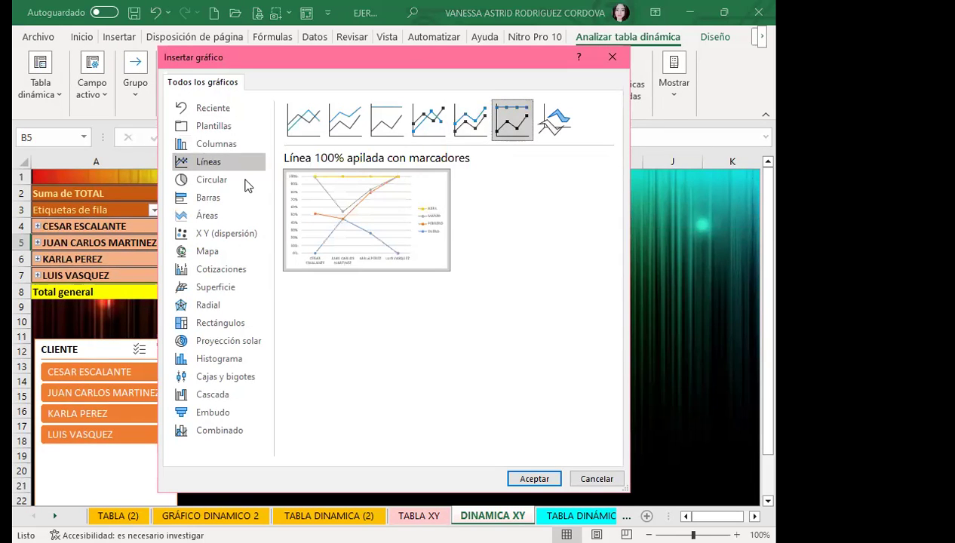
Preview recent, pie and column-plus-line combo charts, then close without inserting.
left_click(219, 126)
left_click(219, 111)
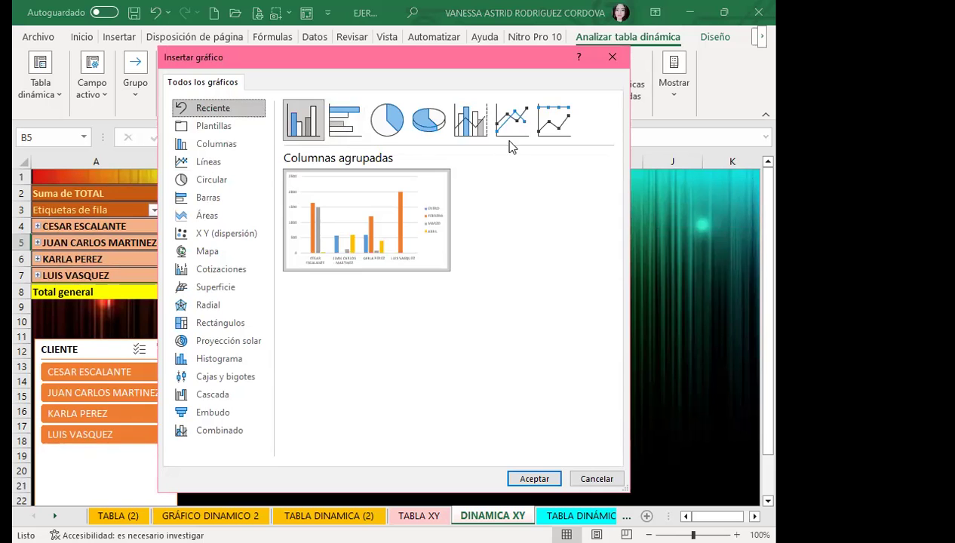
left_click(347, 122)
left_click(385, 129)
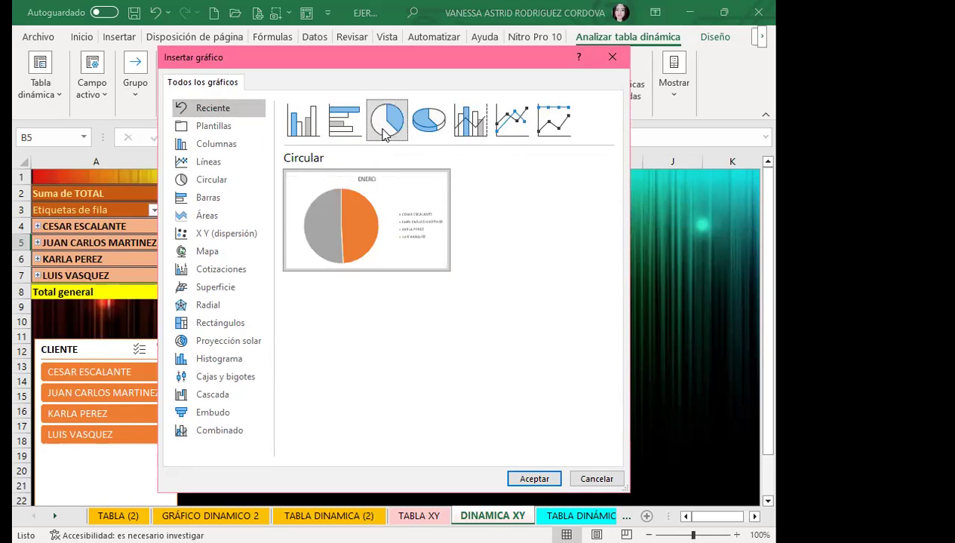
left_click(470, 132)
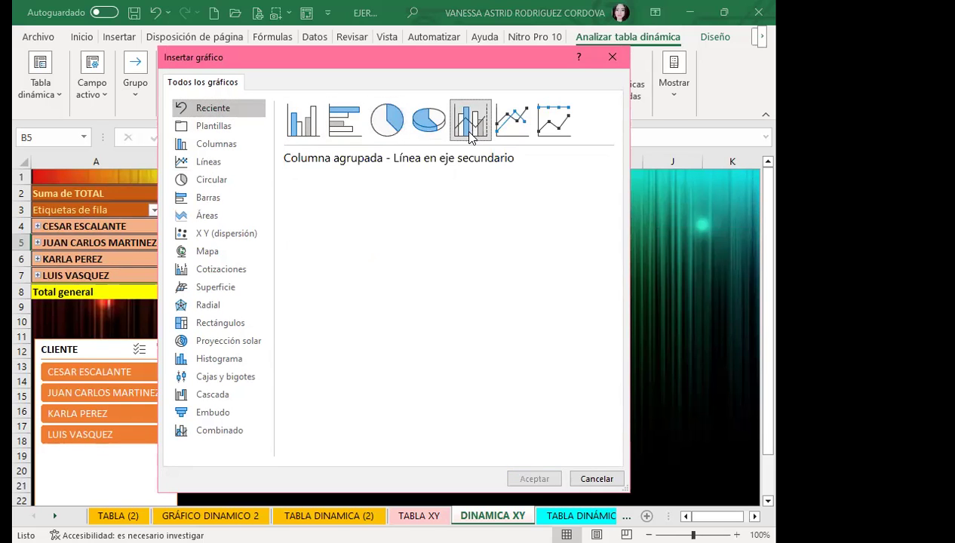
left_click(295, 124)
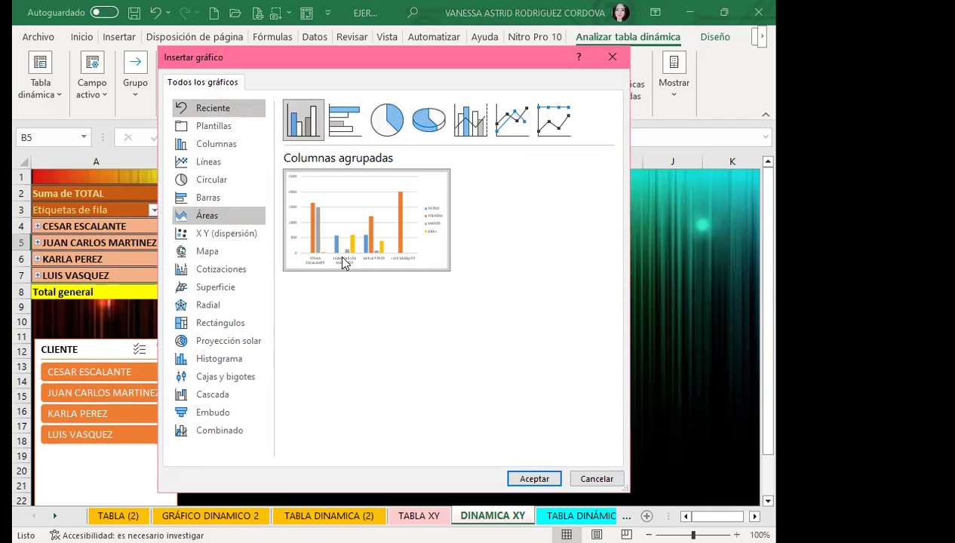
left_click(612, 56)
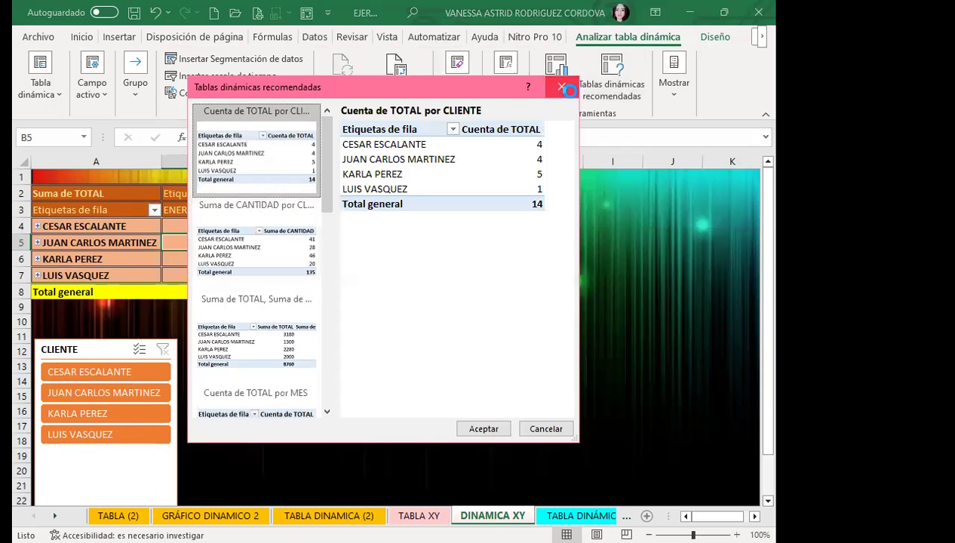
left_click(562, 88)
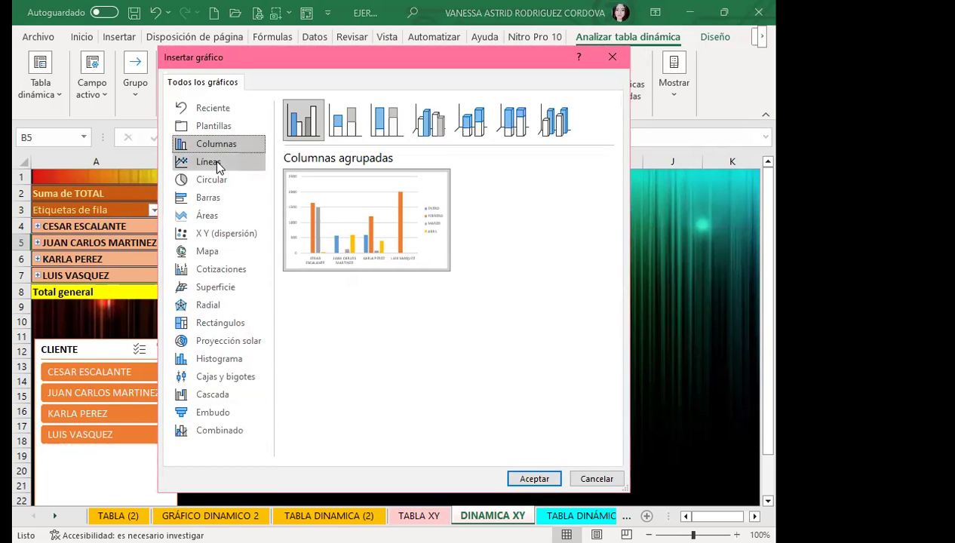
left_click(212, 436)
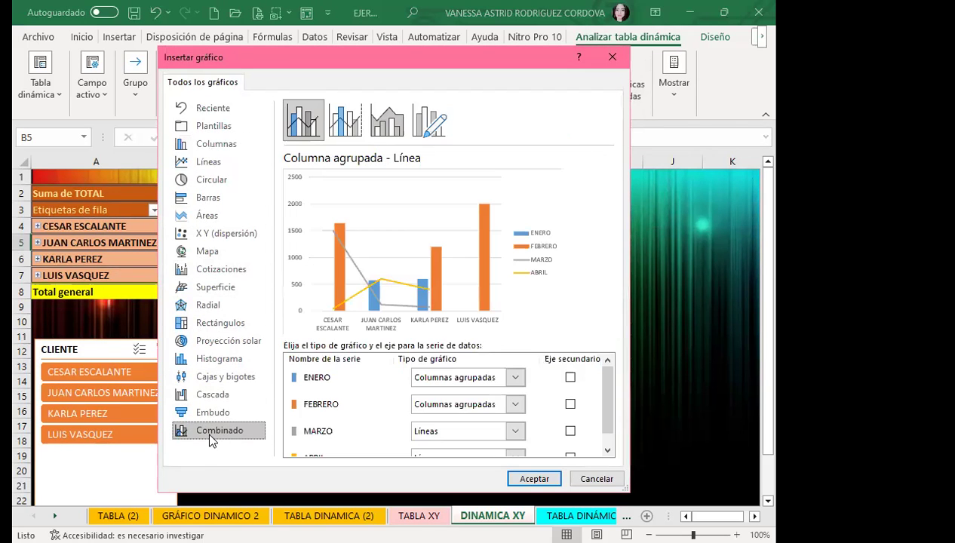
left_click(212, 270)
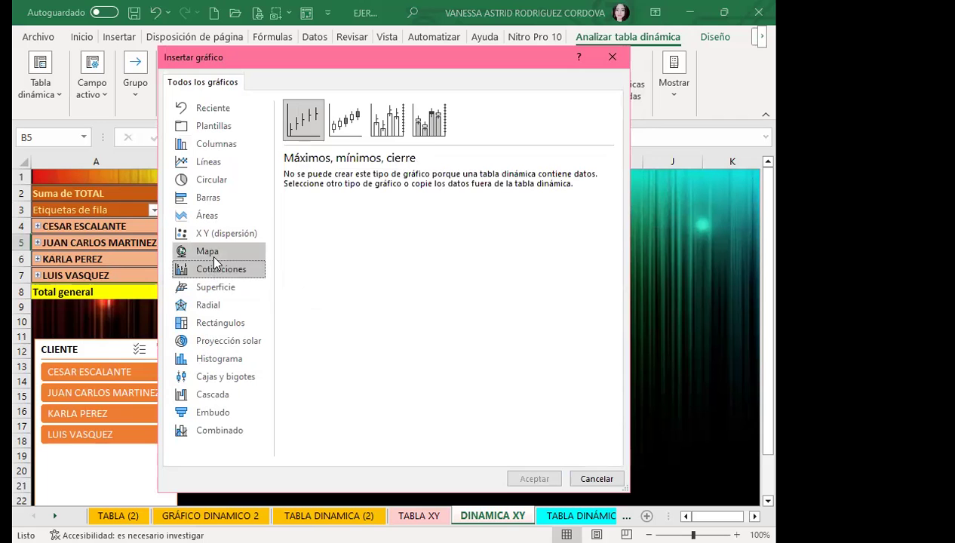
left_click(207, 252)
Browse line, pie and column charts from Insertar, cancel, then start a Gráfico dinámico instead.
left_click(613, 58)
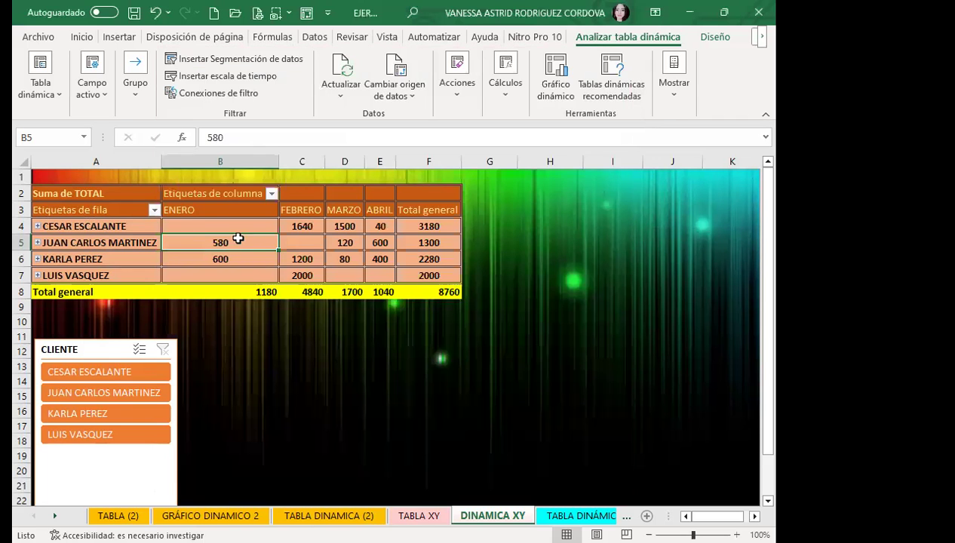
left_click(110, 42)
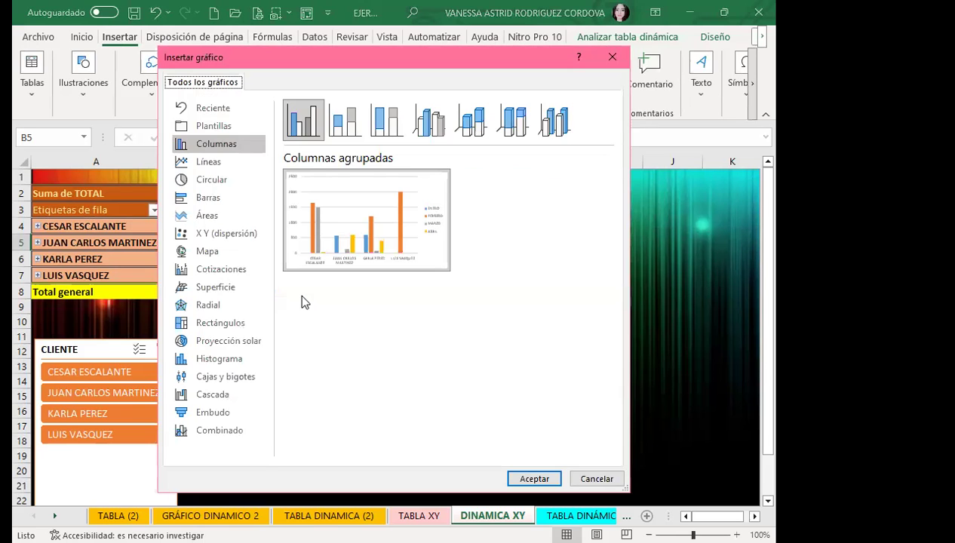
left_click(211, 162)
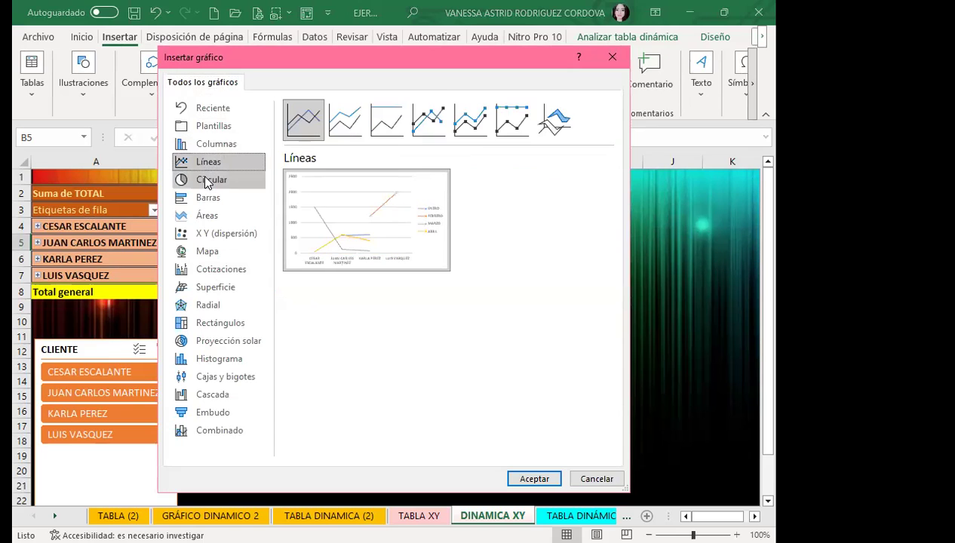
left_click(206, 181)
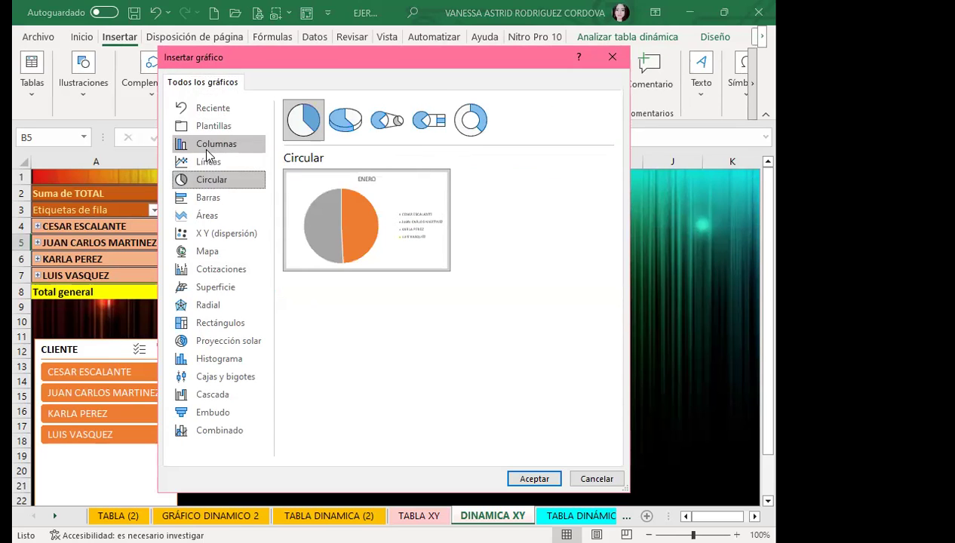
left_click(206, 150)
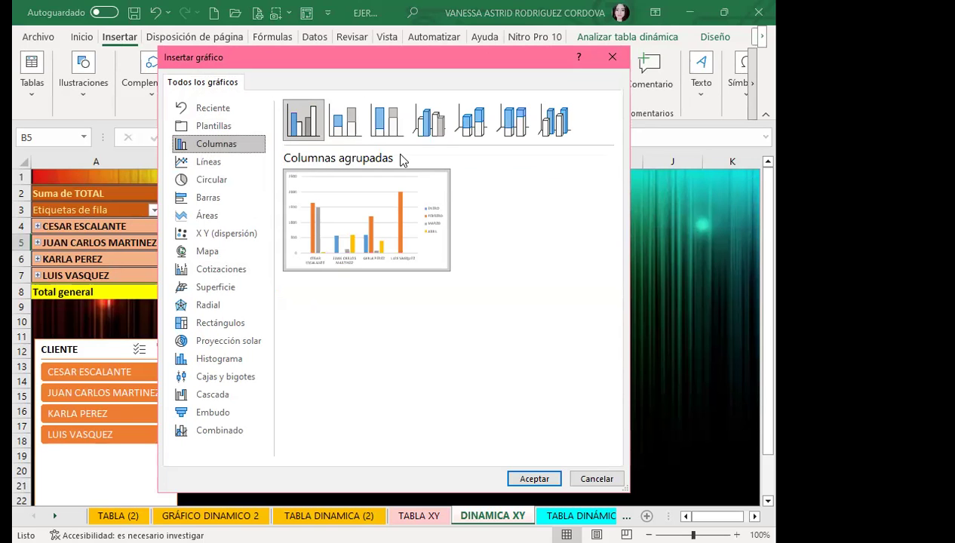
left_click(611, 56)
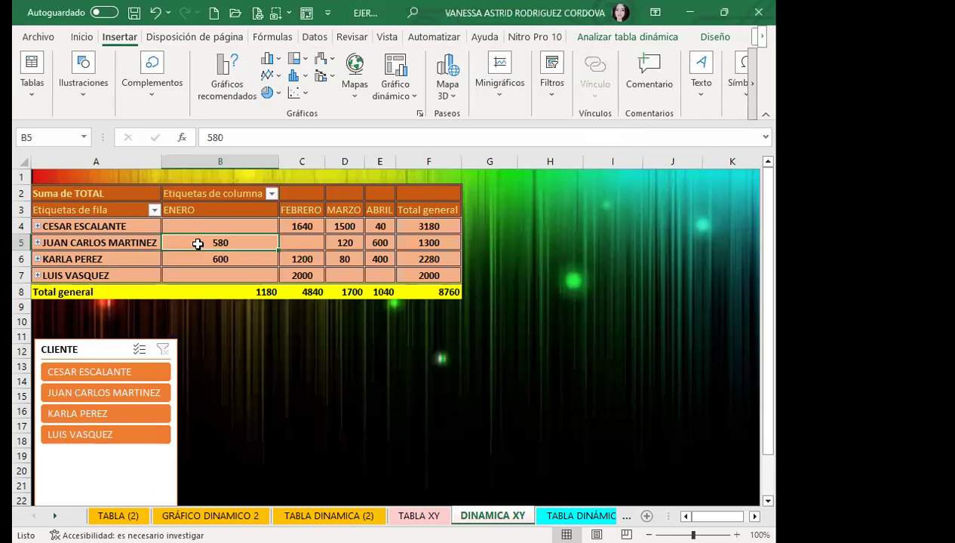
left_click(618, 36)
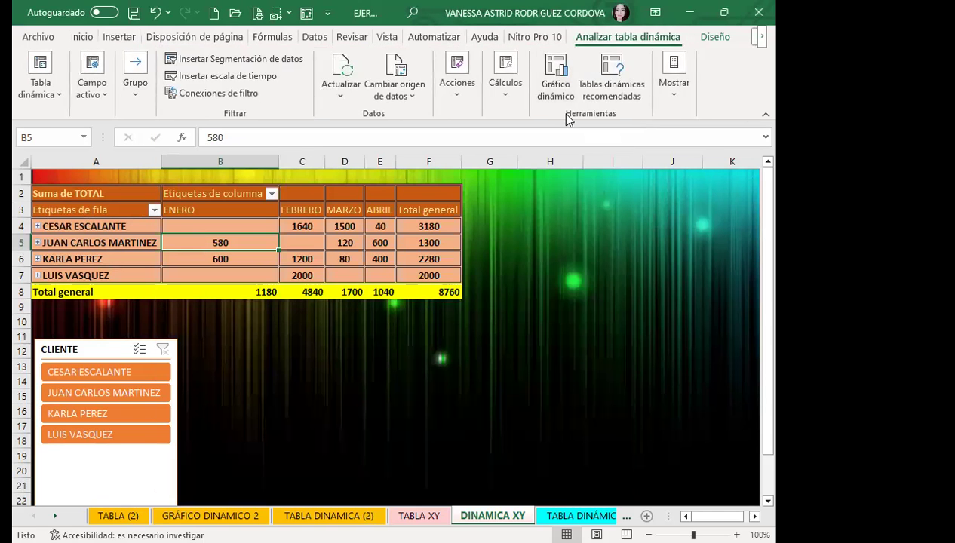
left_click(564, 74)
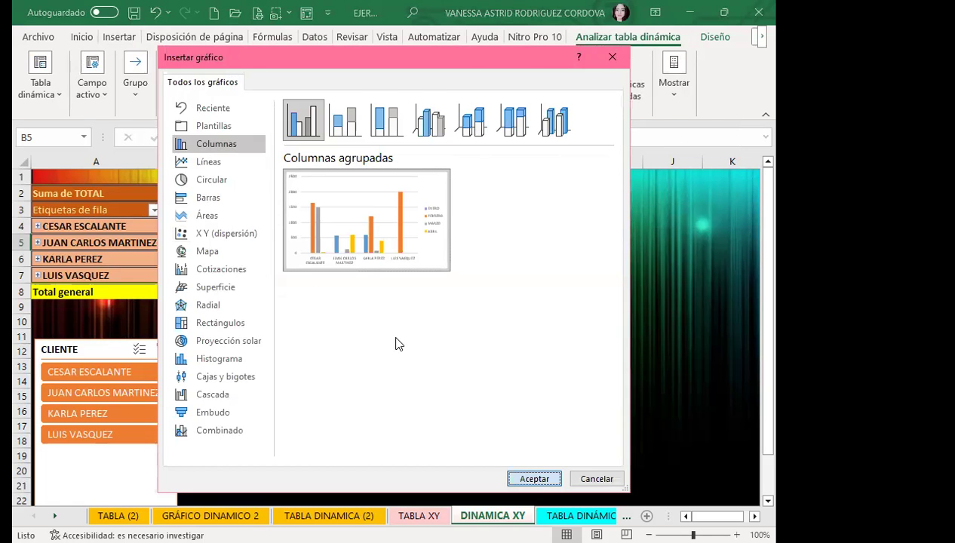
Insert the Columnas agrupadas pivot chart and place it below the pivot table beside the CLIENTE slicer.
key("Return")
left_click_drag(529, 283, 516, 326)
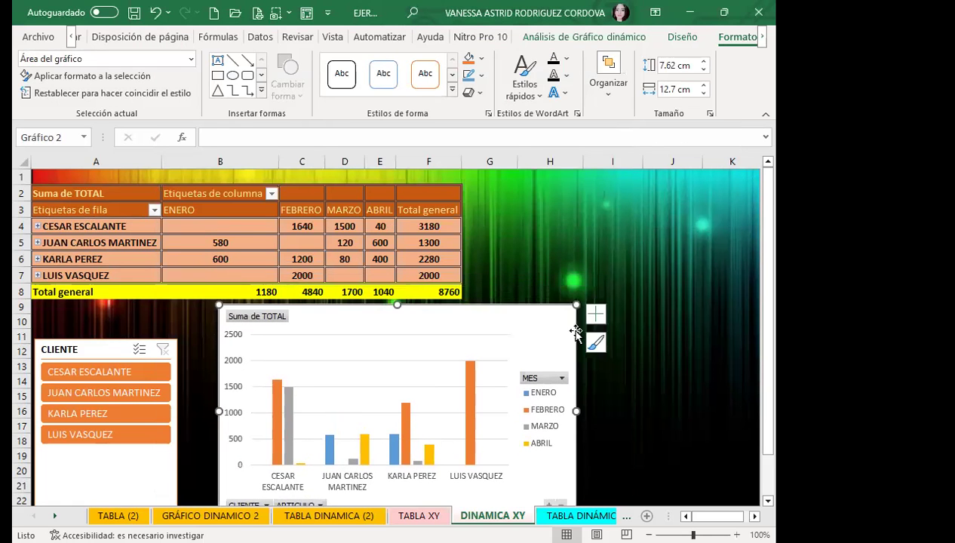
scroll(642, 390, "down", 1)
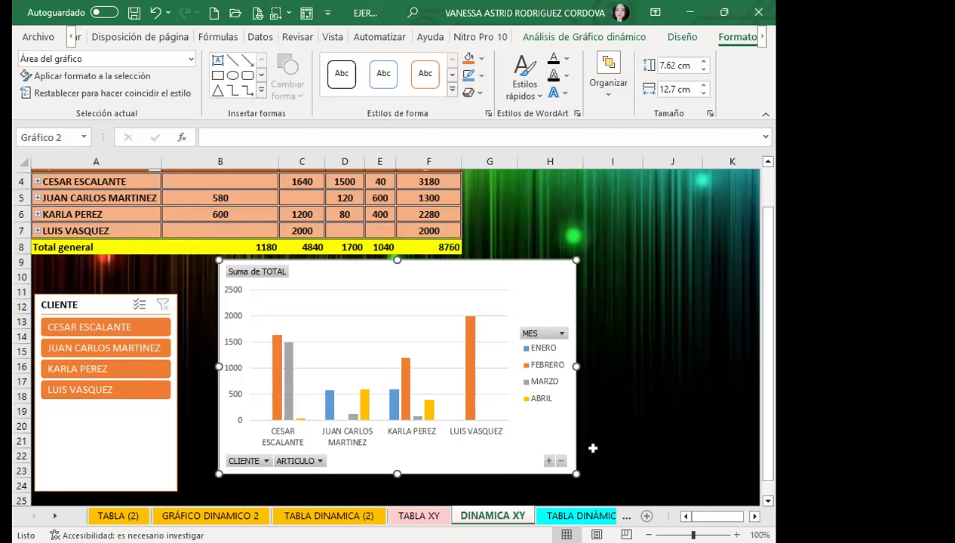
scroll(593, 449, "up", 1)
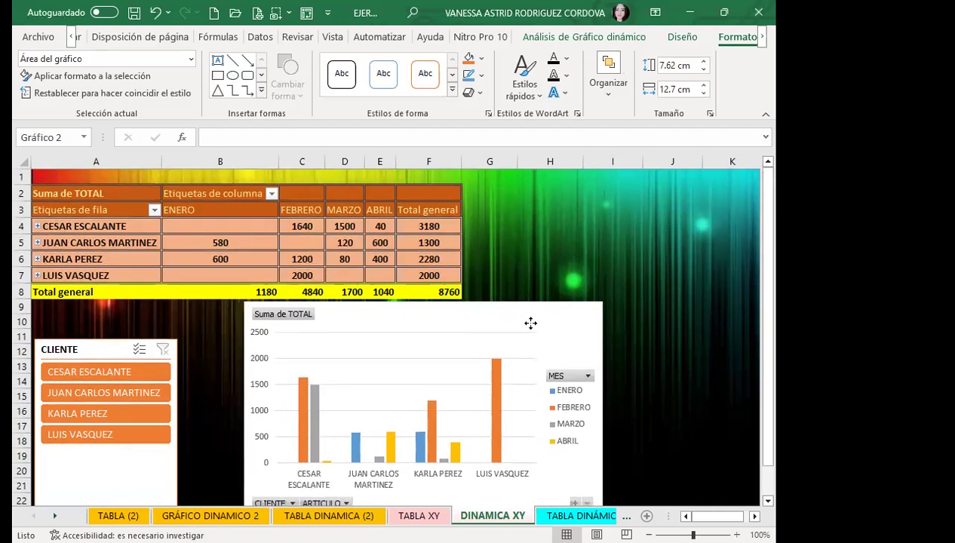
left_click_drag(498, 332, 529, 327)
scroll(524, 311, "down", 1)
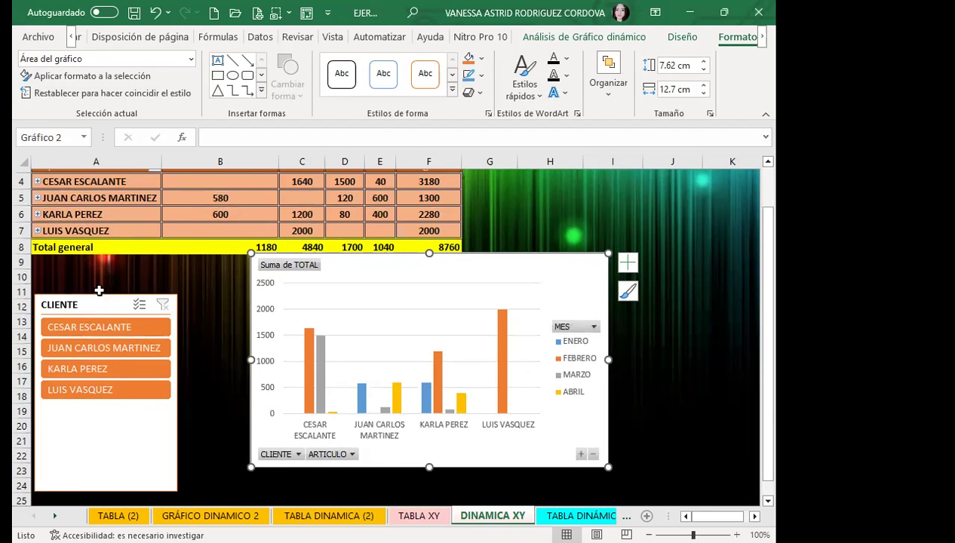
scroll(98, 291, "up", 1)
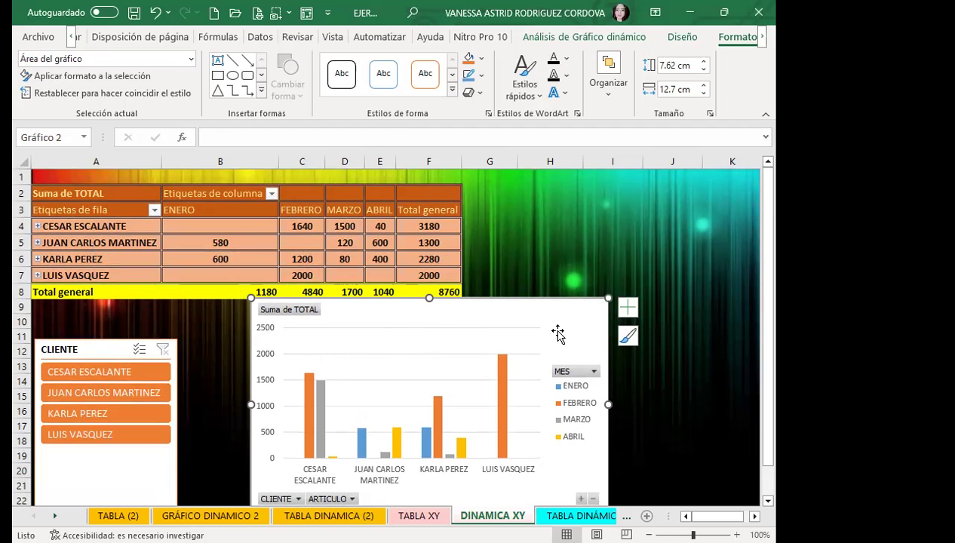
scroll(529, 360, "down", 2)
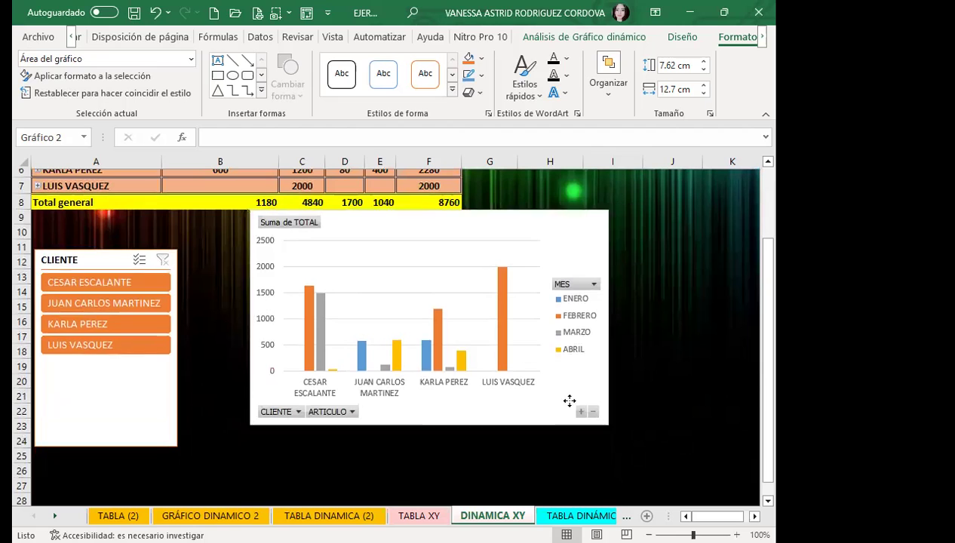
Nudge the Suma de TOTAL pivot chart on DINAMICA XY, then delete it.
left_click_drag(569, 374, 530, 412)
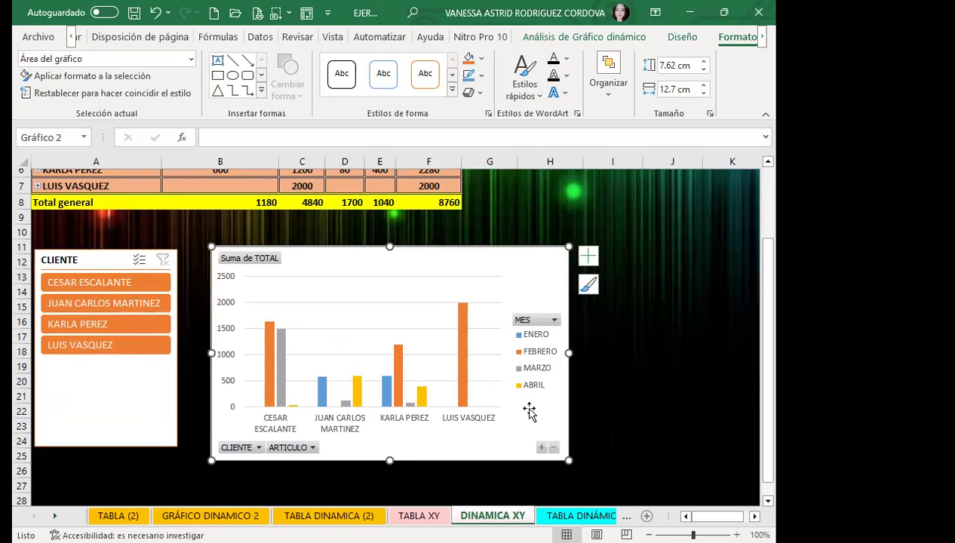
scroll(316, 294, "up", 2)
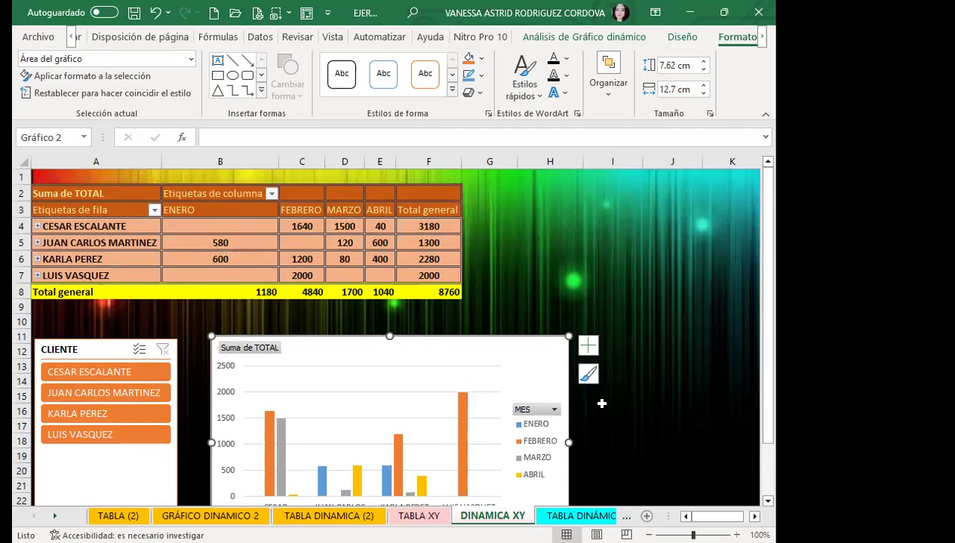
scroll(418, 349, "down", 2)
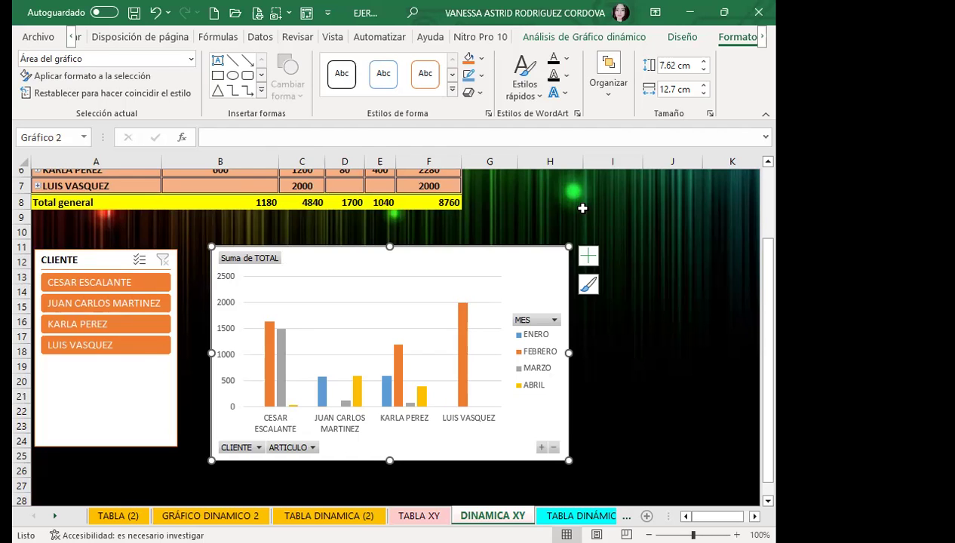
scroll(452, 264, "up", 2)
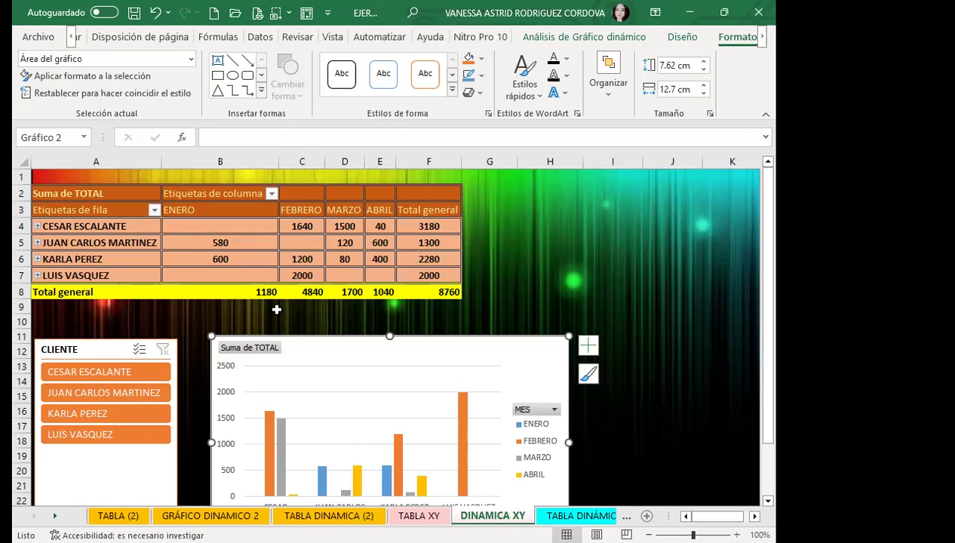
scroll(275, 306, "down", 2)
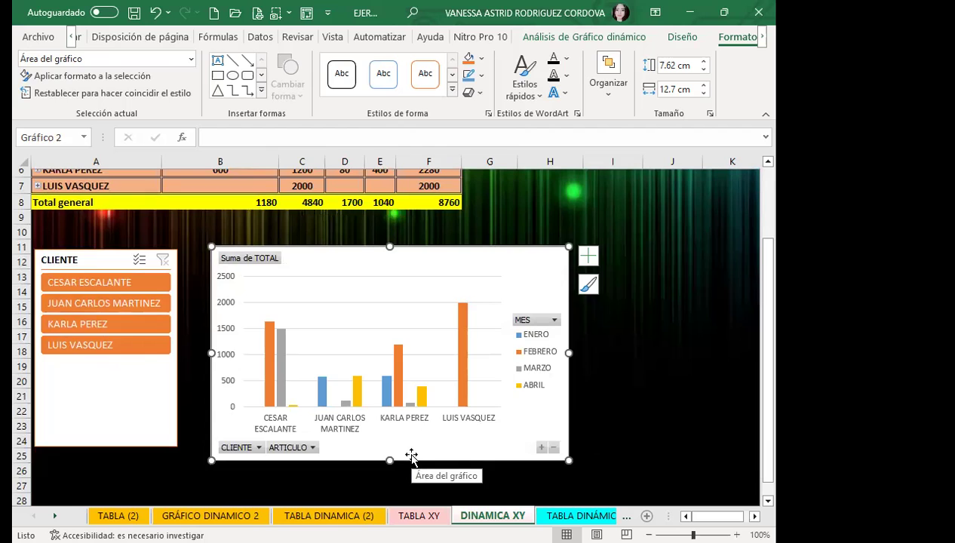
scroll(411, 455, "up", 2)
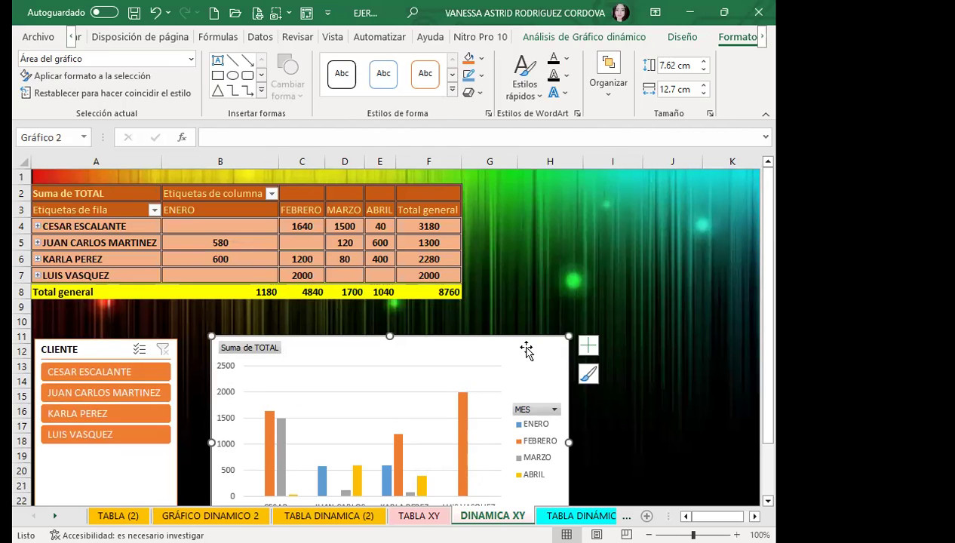
key("Delete")
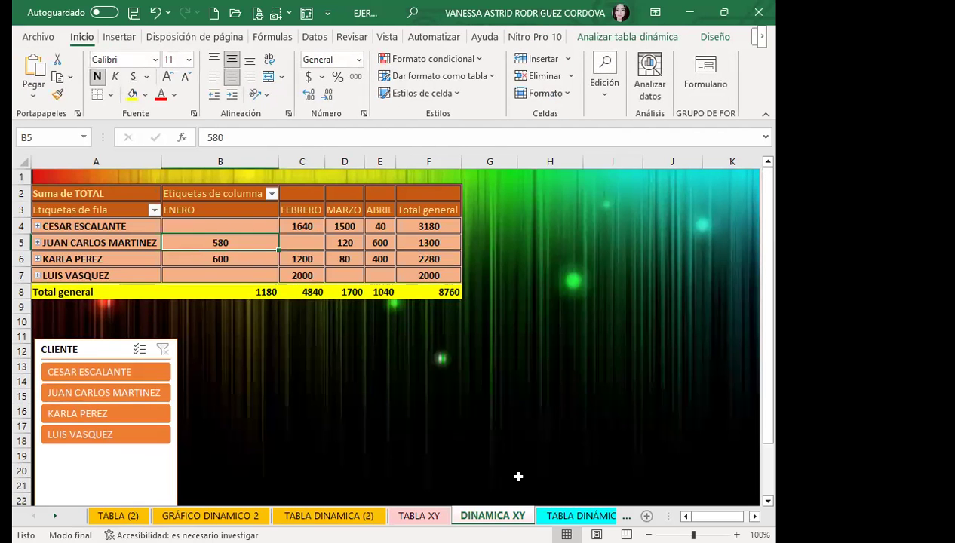
Insert a default column pivot chart for the February PAGO table on TABLAS 111 using Alt+F1.
left_click(581, 515)
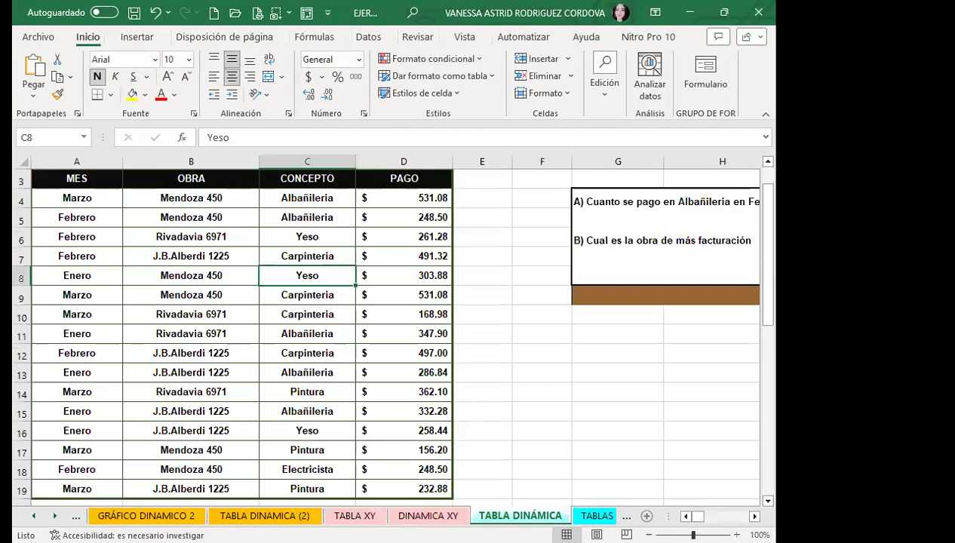
left_click(597, 515)
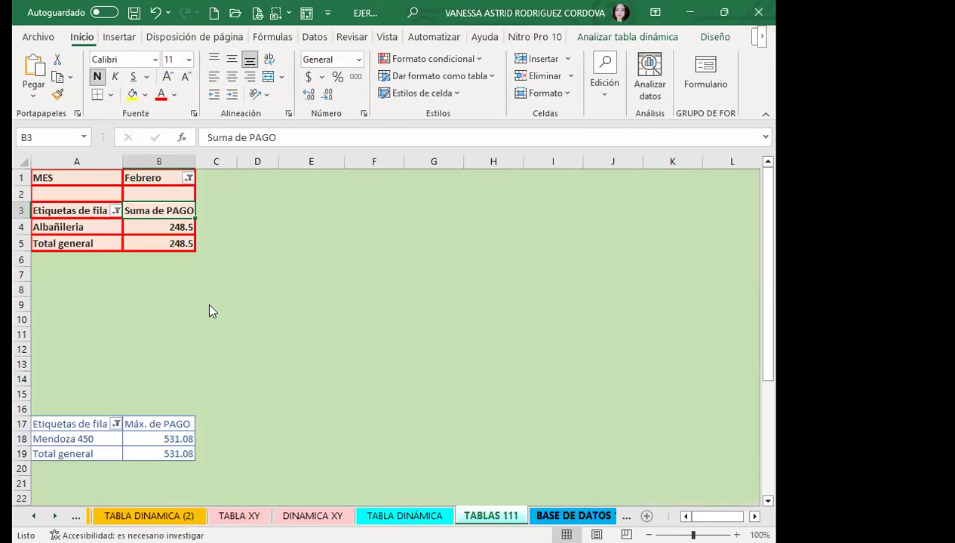
left_click(621, 36)
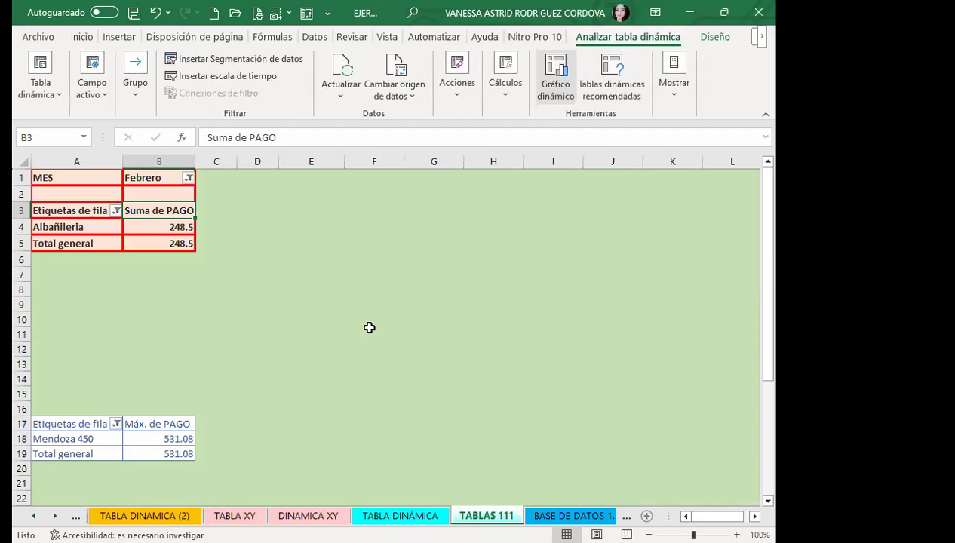
key("alt+F1")
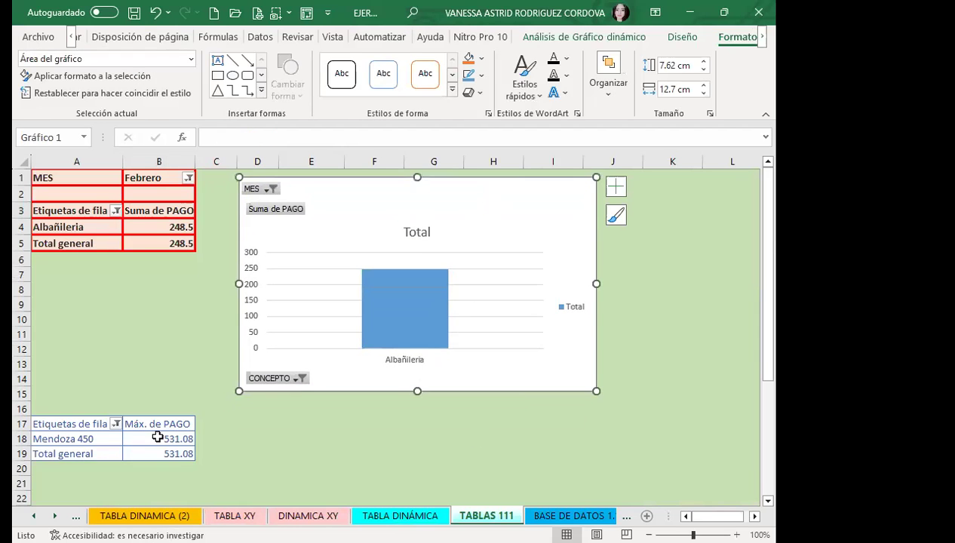
Add a bar pivot chart for the Máx. de PAGO by OBRA table and position it.
left_click(157, 436)
left_click(632, 38)
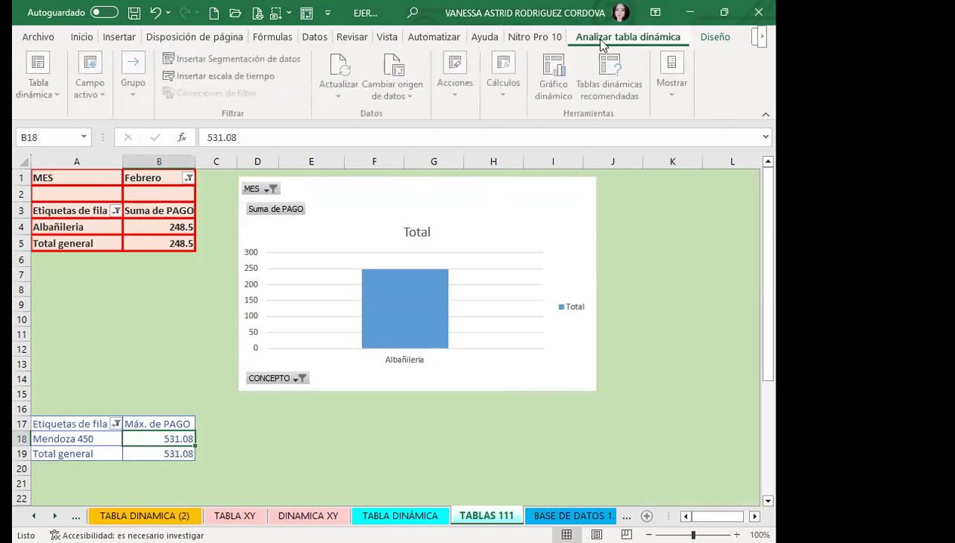
left_click(550, 79)
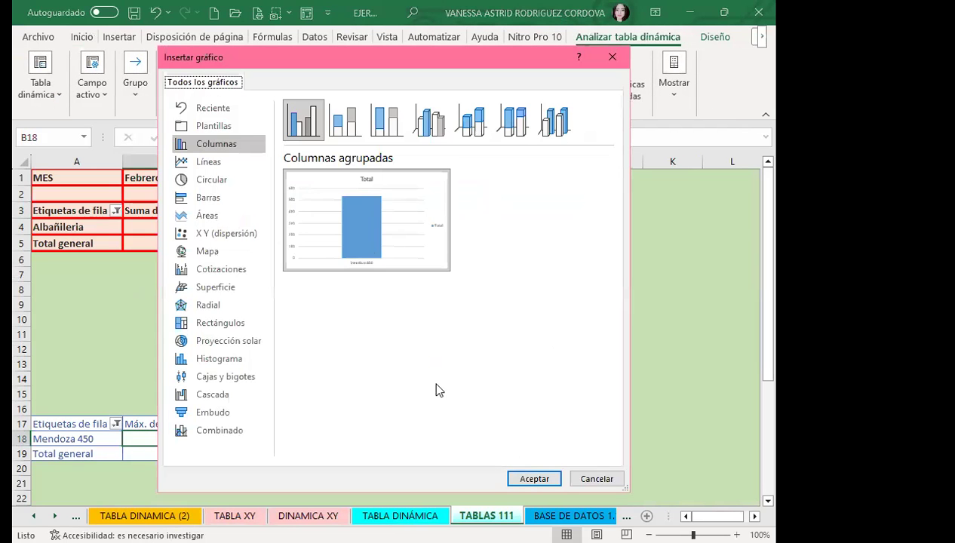
left_click(208, 181)
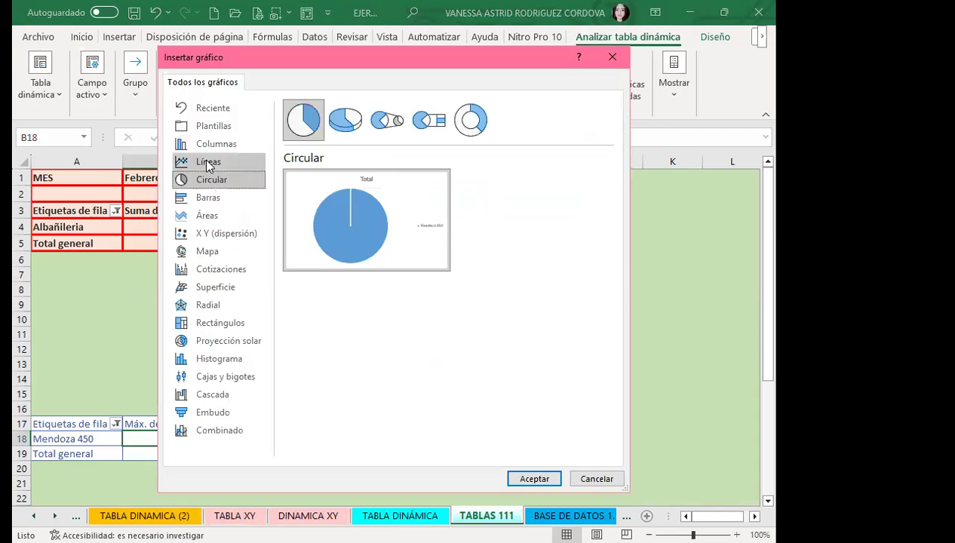
left_click(208, 163)
left_click(211, 144)
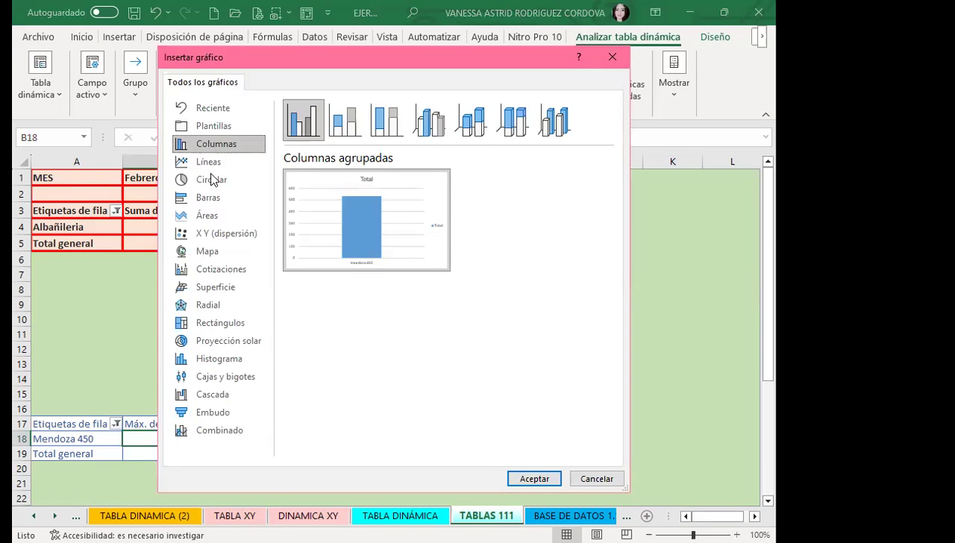
left_click(210, 198)
left_click(531, 475)
scroll(508, 371, "down", 3)
mouse_move(486, 305)
left_mouse_down()
mouse_move(501, 334)
mouse_move(518, 323)
left_mouse_up()
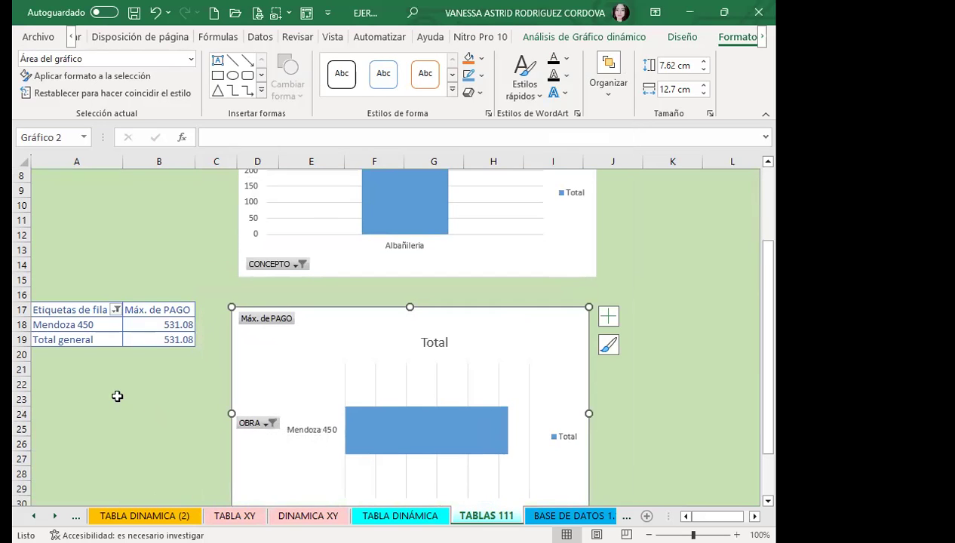
scroll(132, 393, "up", 2)
scroll(132, 393, "up", 1)
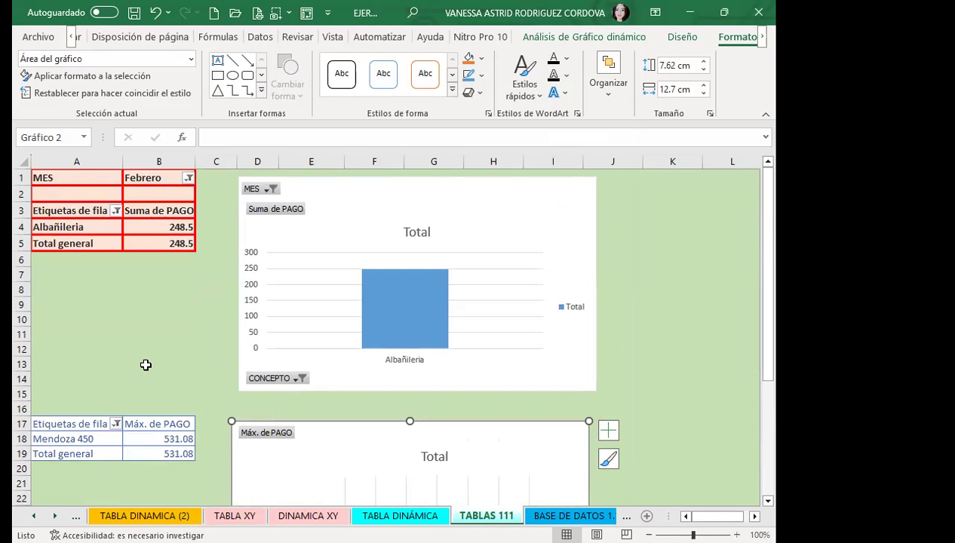
left_click(482, 218)
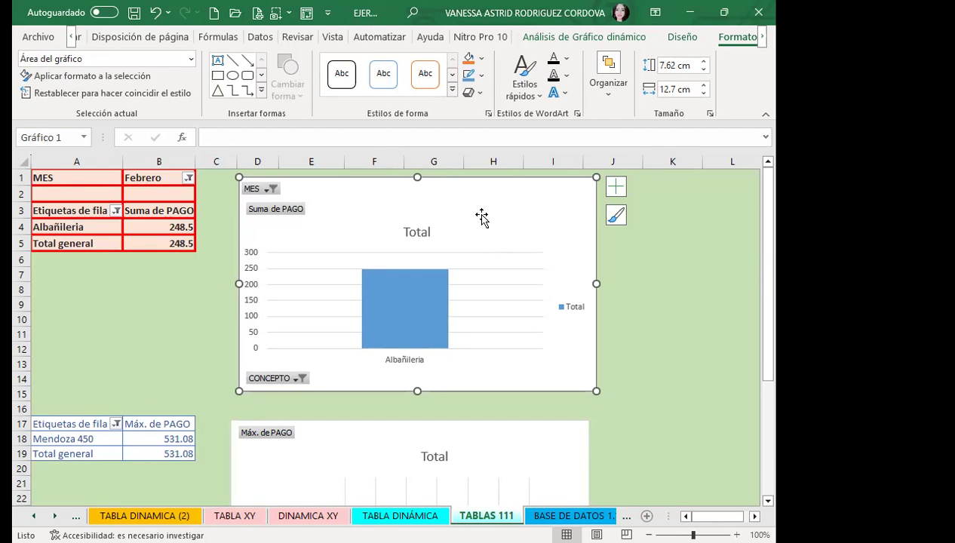
scroll(469, 273, "down", 2)
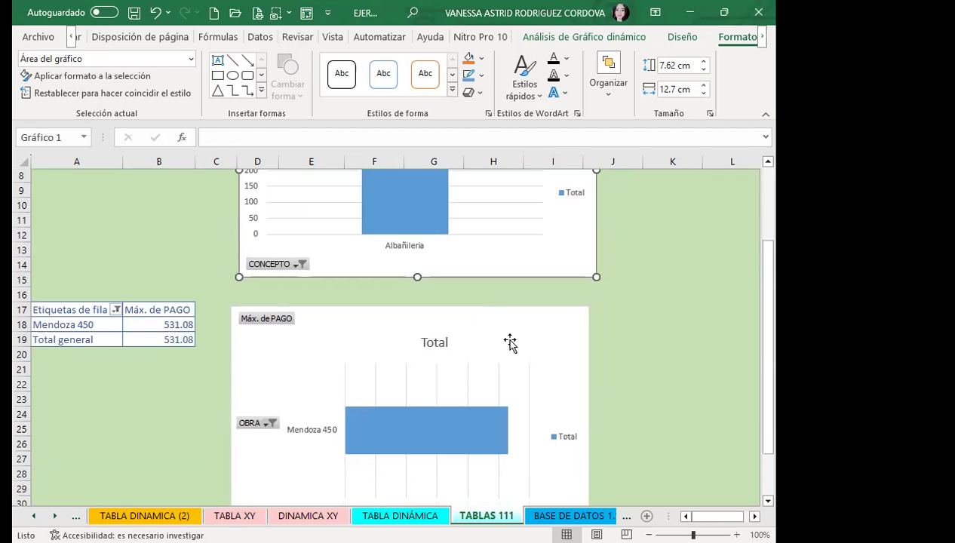
left_click(549, 346)
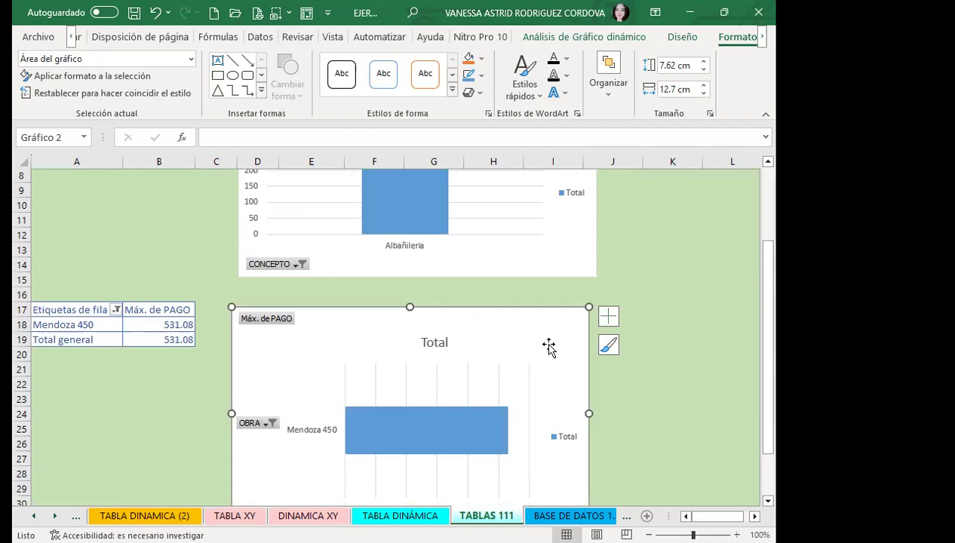
scroll(67, 336, "up", 3)
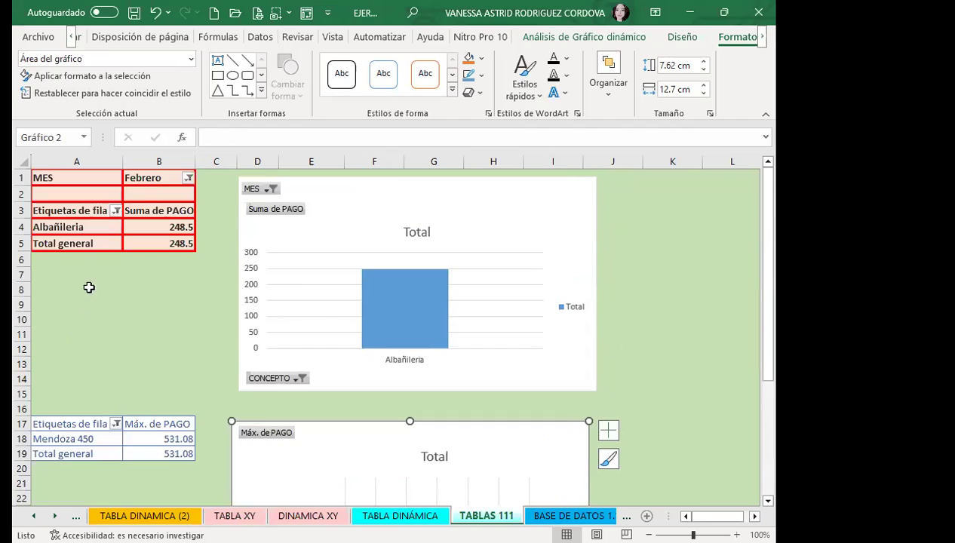
left_click(535, 219)
scroll(443, 418, "down", 2)
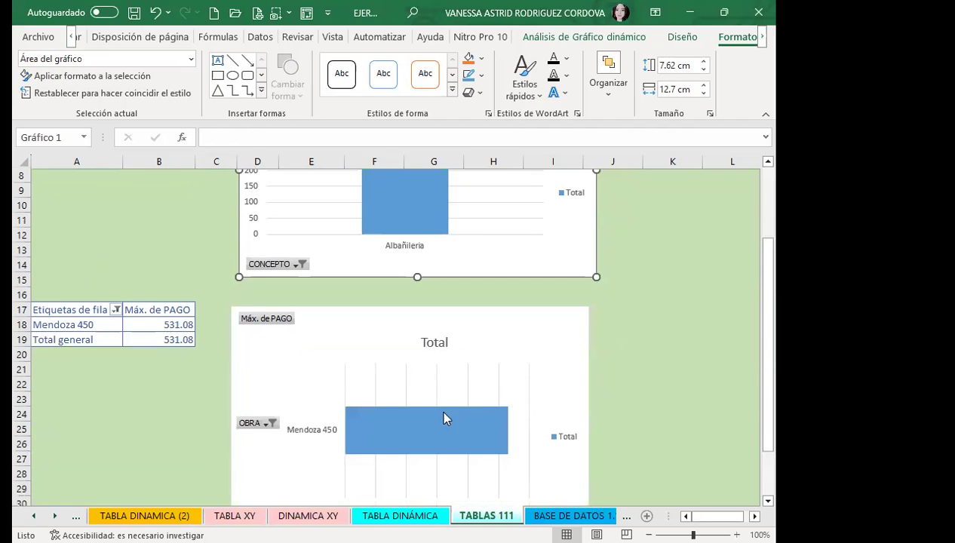
scroll(224, 394, "down", 3)
scroll(251, 387, "up", 3)
left_click(277, 357)
left_click(682, 37)
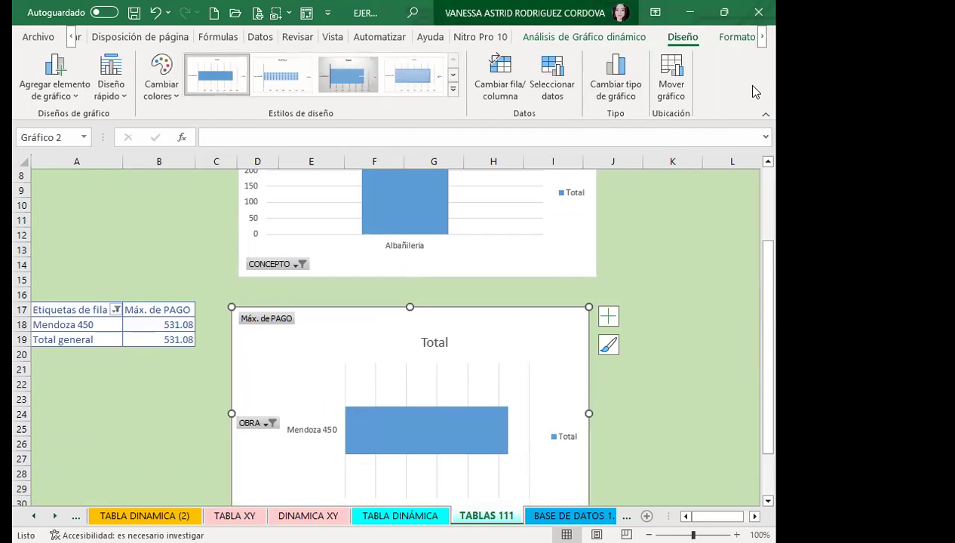
left_click(595, 39)
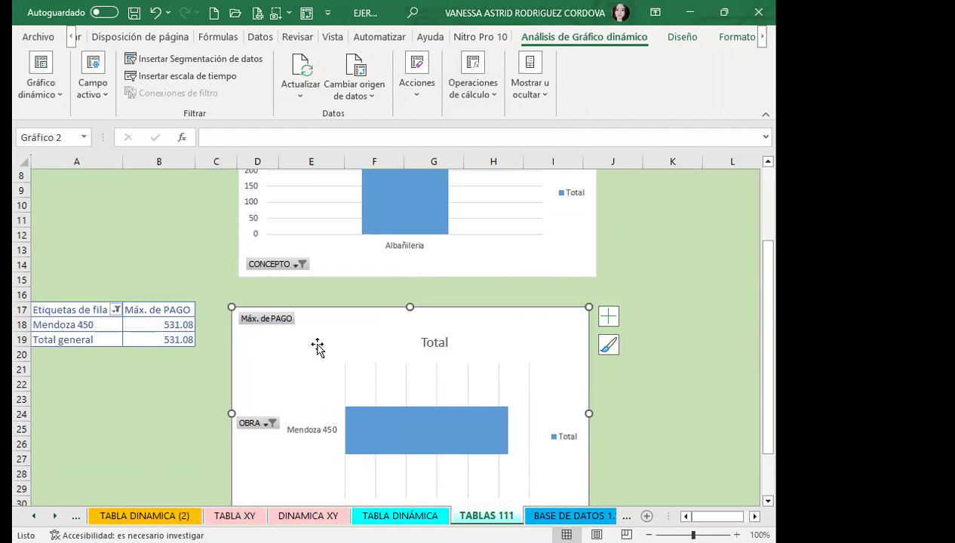
left_click(735, 37)
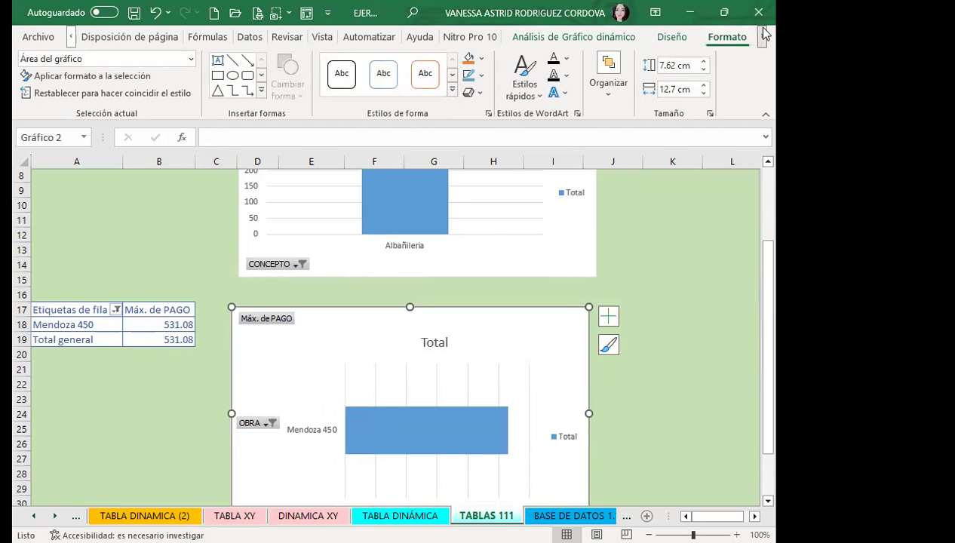
left_click(671, 37)
Change the OBRA bar chart to a pie with the striped style and bold TOTAL title.
left_click(609, 88)
left_click(530, 479)
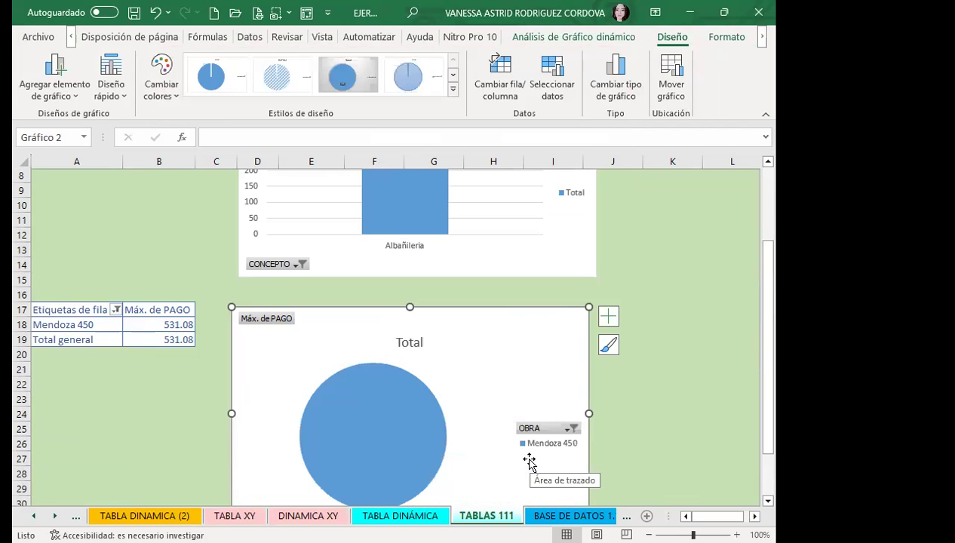
left_click(216, 76)
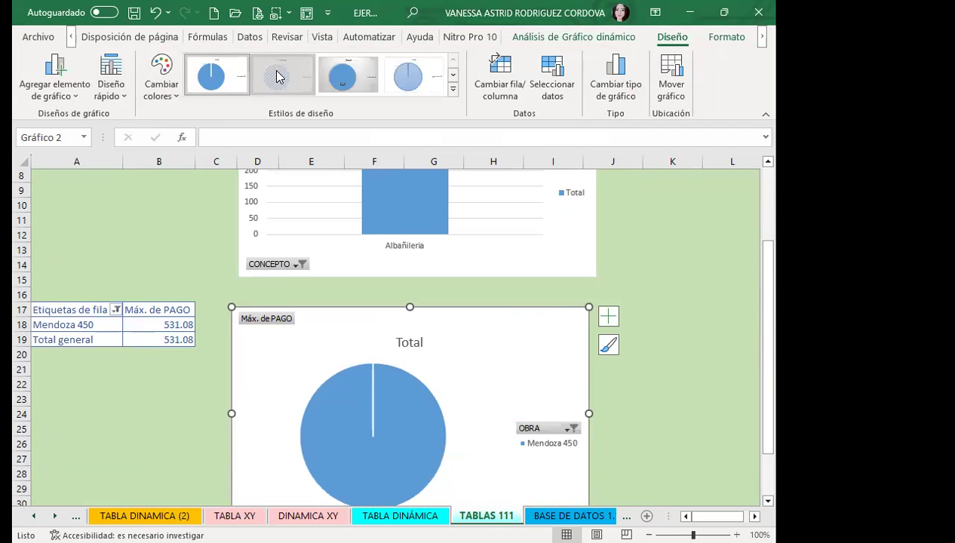
left_click(277, 75)
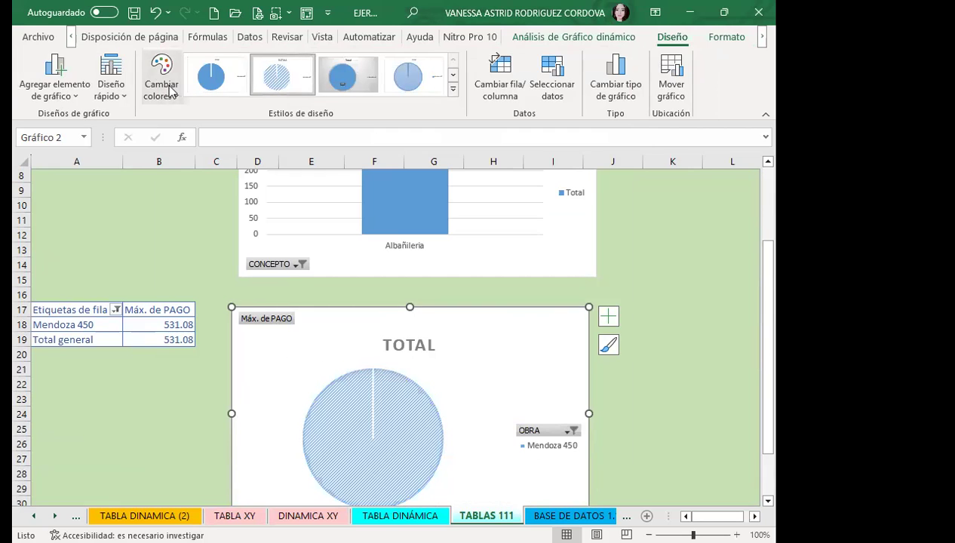
Recolour the pie chart with the orange palette.
left_click(171, 90)
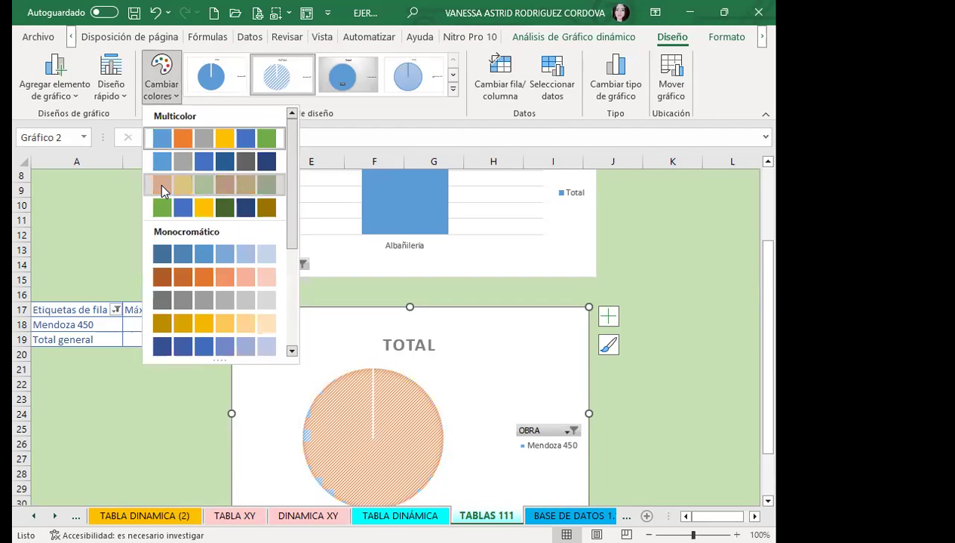
left_click(162, 187)
scroll(472, 413, "up", 3)
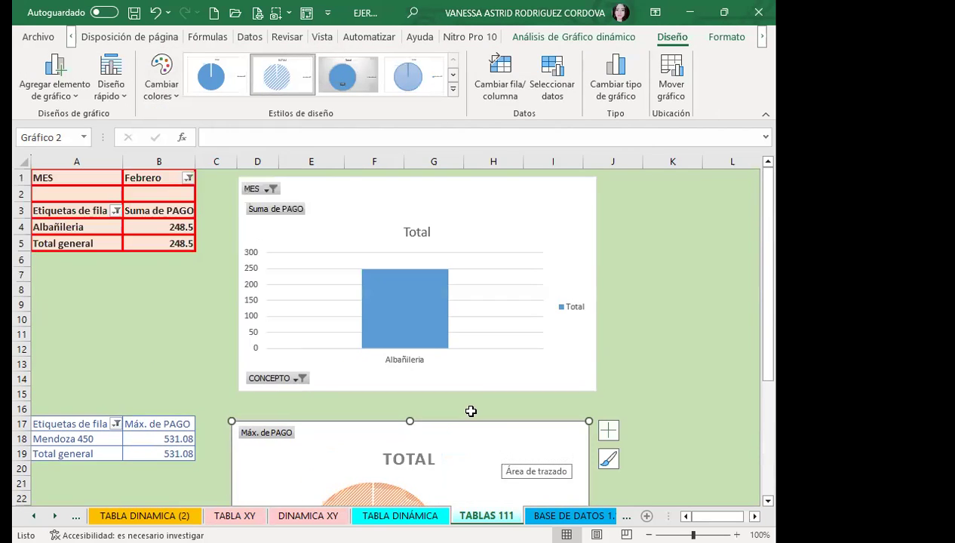
scroll(471, 378, "down", 4)
scroll(470, 377, "down", 1)
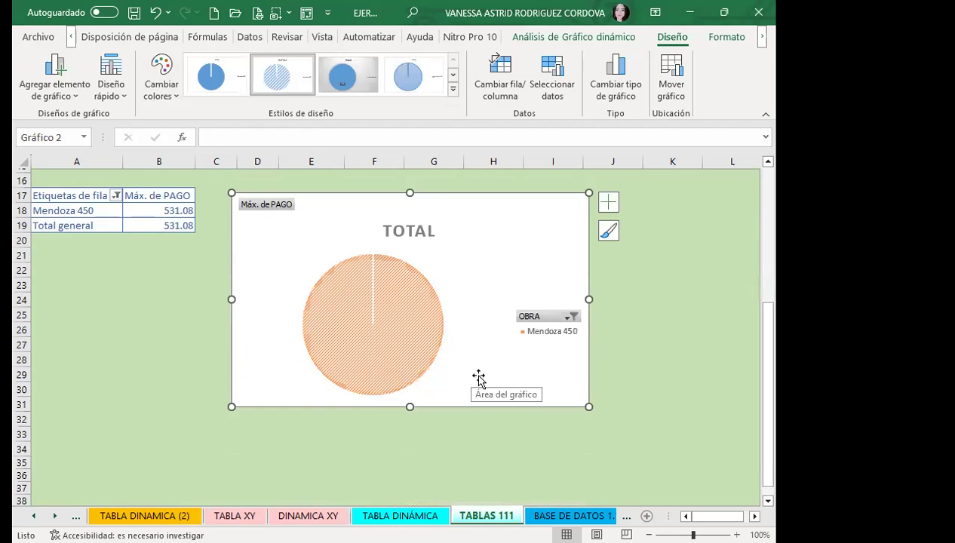
scroll(480, 379, "up", 2)
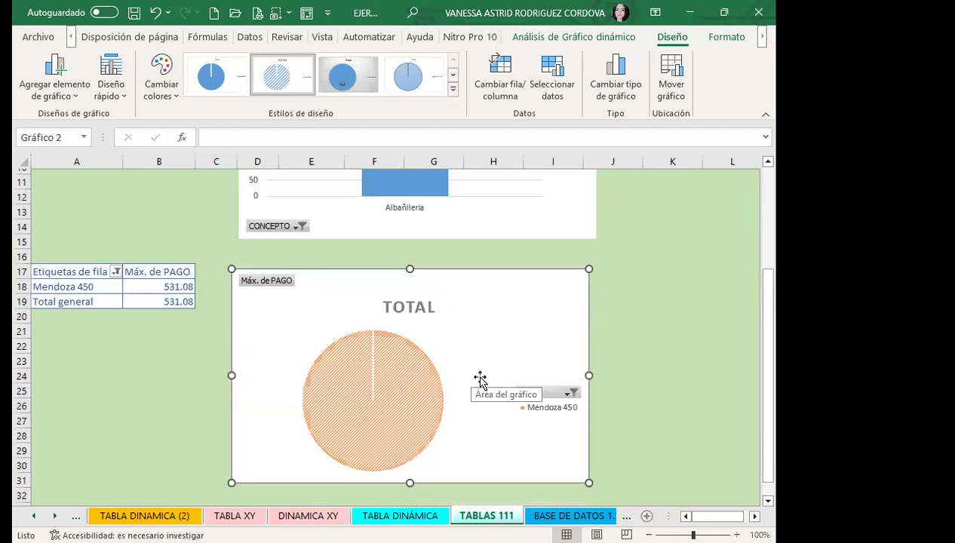
scroll(480, 380, "up", 3)
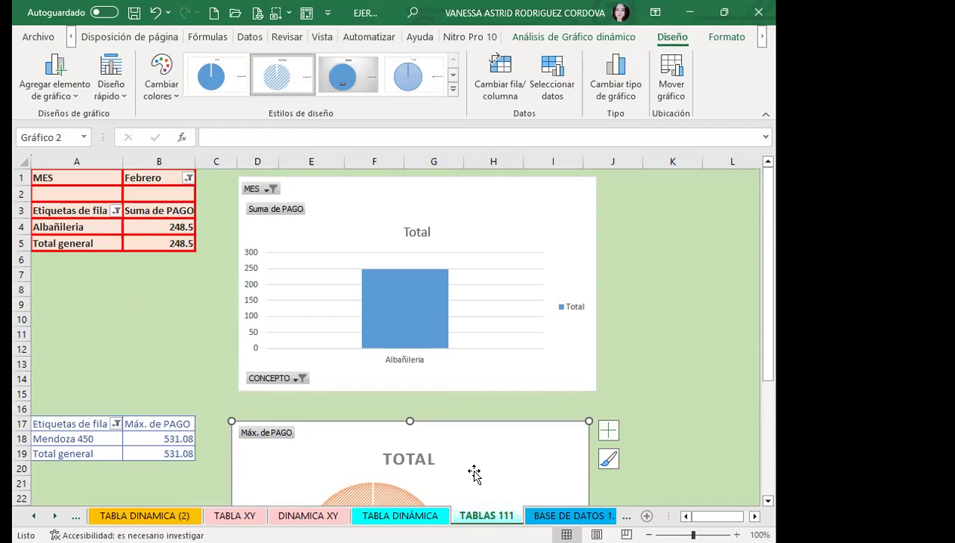
On TABLA RECOMENDADA, insert a clustered column pivot chart of Suma de Salario and move it down the sheet.
left_click(613, 513)
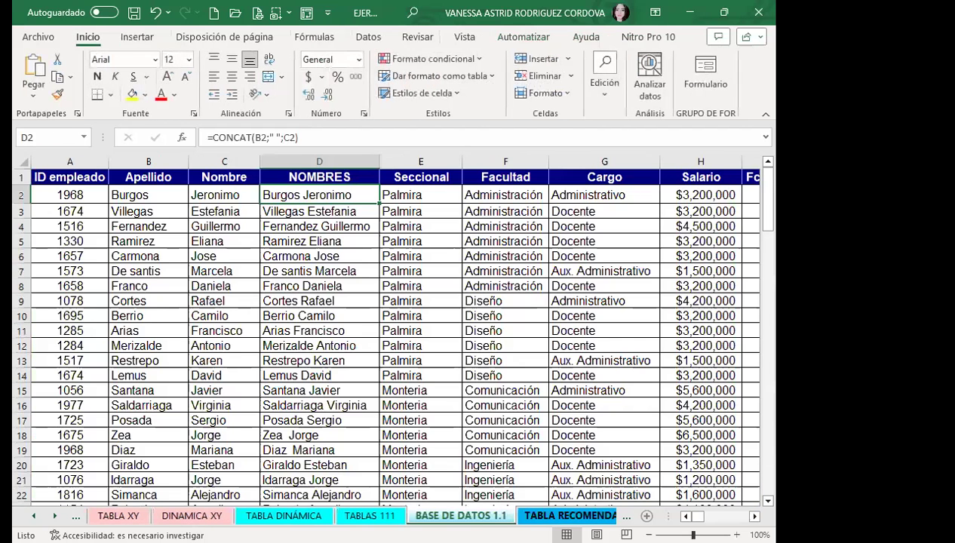
left_click(570, 515)
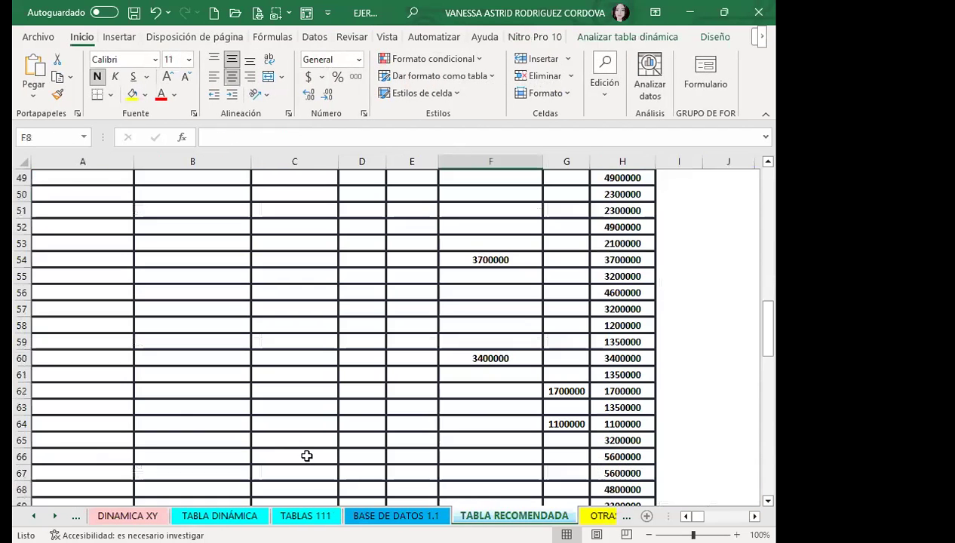
scroll(305, 317, "up", 12)
scroll(298, 279, "up", 4)
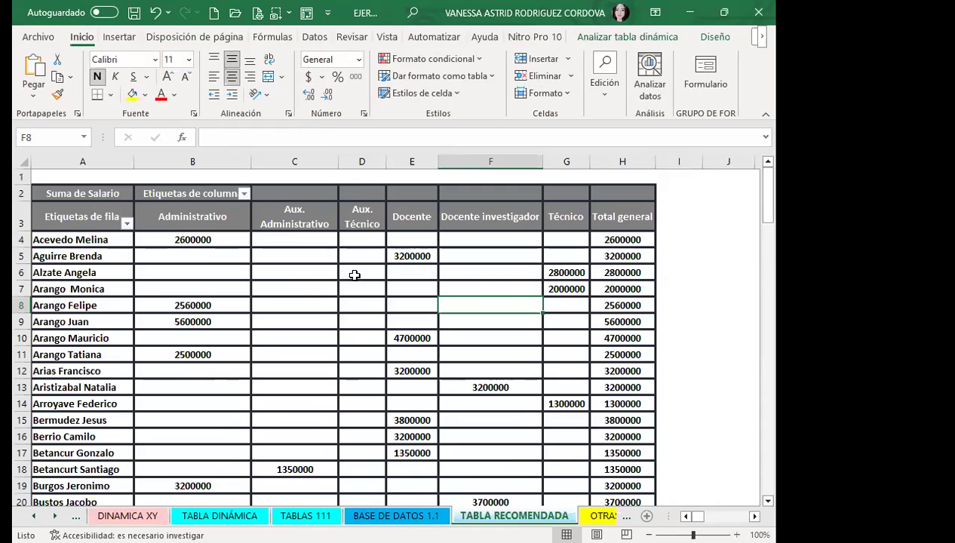
left_click(306, 273)
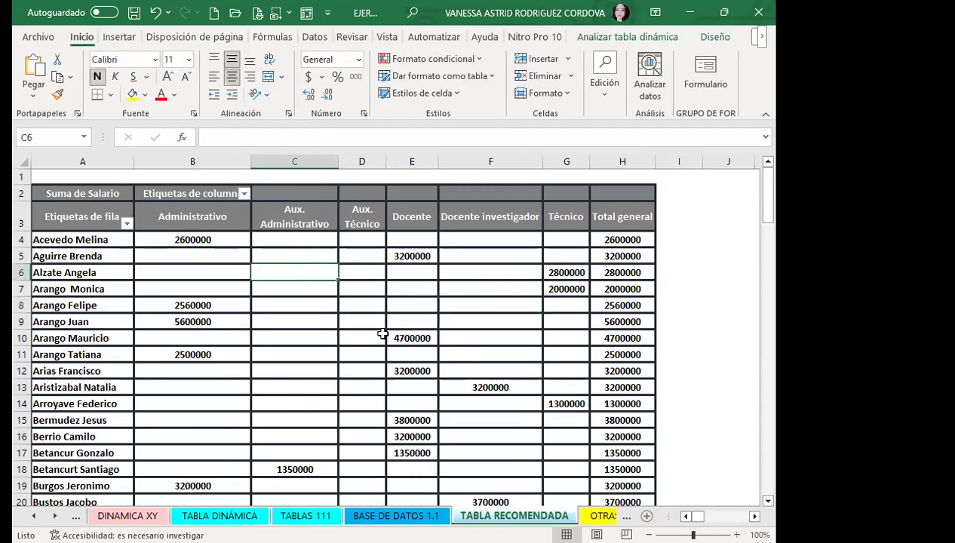
mouse_move(362, 338)
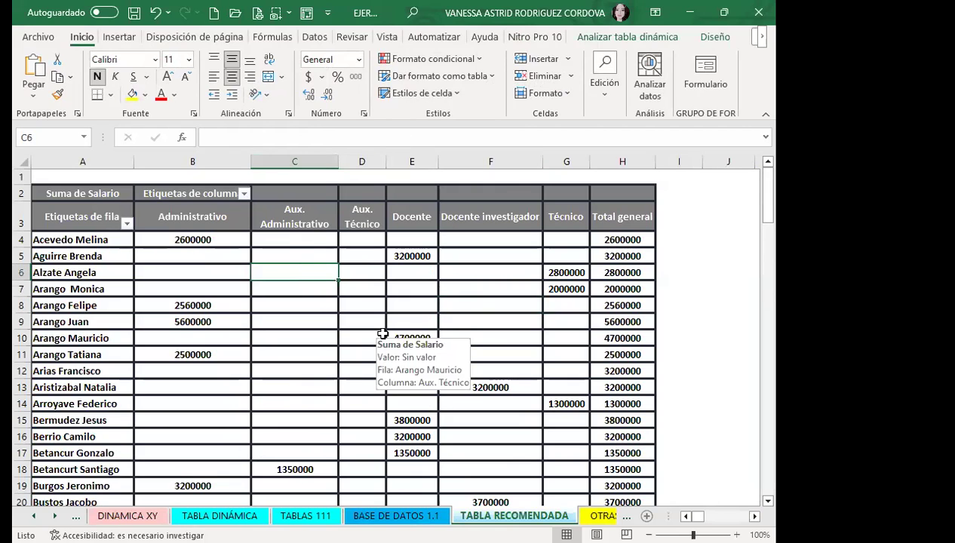
left_click(608, 36)
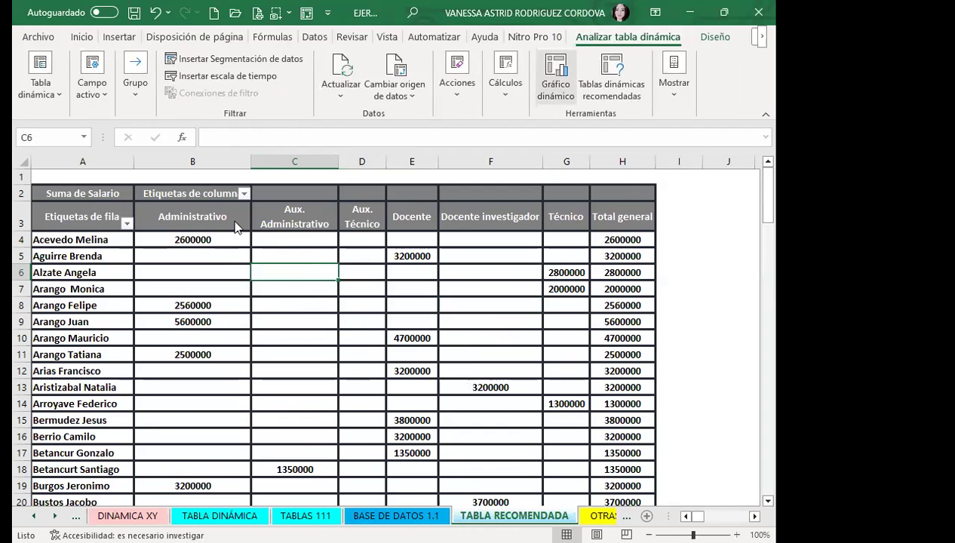
left_click(534, 480)
scroll(401, 330, "down", 2)
left_click_drag(468, 234, 384, 449)
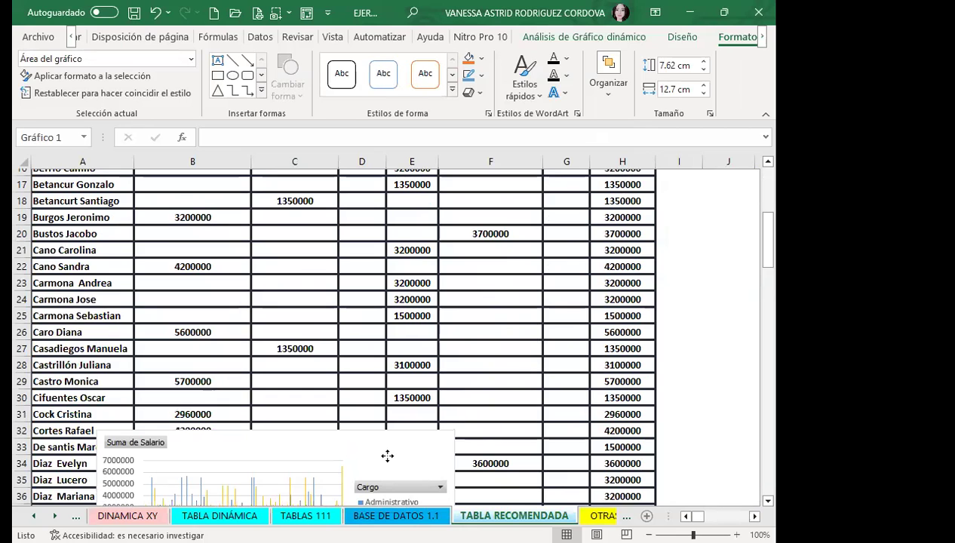
Cut the pivot chart and paste it into the empty area below the pivot table.
scroll(526, 490, "down", 7)
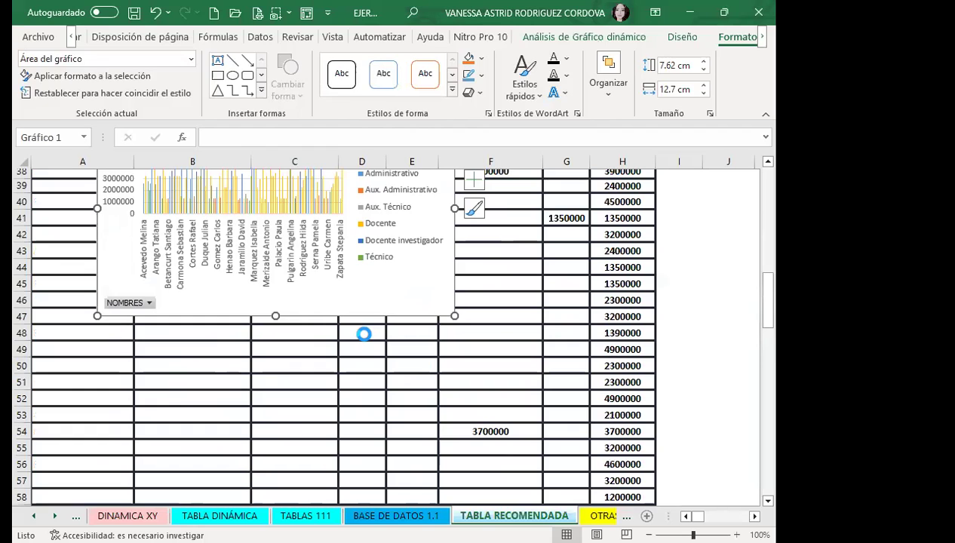
key("Escape")
scroll(302, 351, "down", 5)
scroll(288, 387, "down", 9)
scroll(294, 378, "down", 8)
scroll(295, 378, "down", 5)
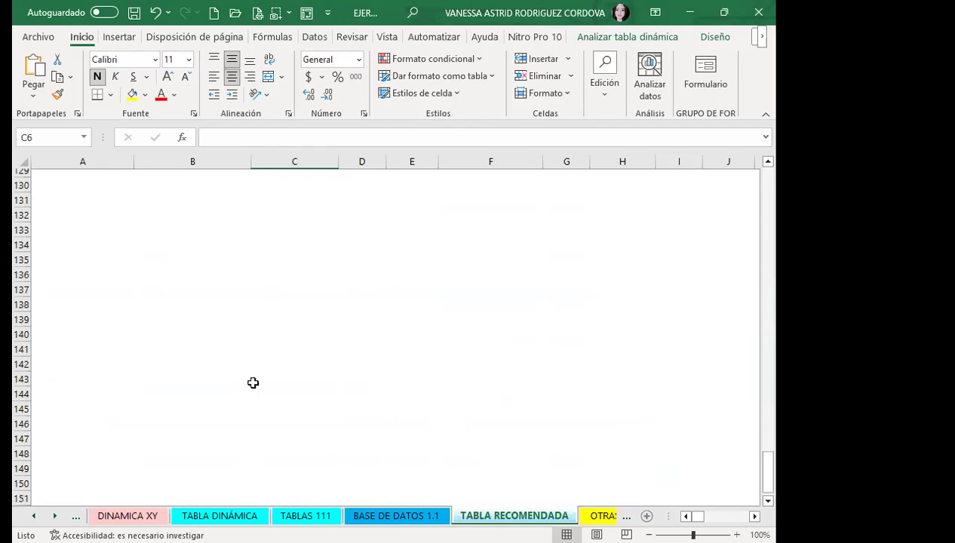
scroll(251, 384, "down", 3)
left_click(185, 253)
key("ctrl+v")
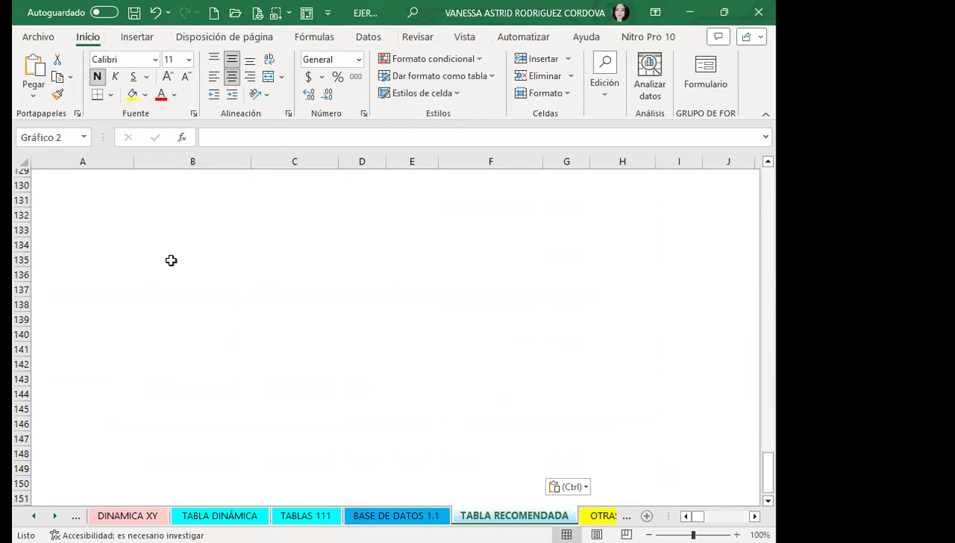
Place the chart around rows 131–145 and enlarge it to span columns A to I.
left_click_drag(328, 255, 273, 201)
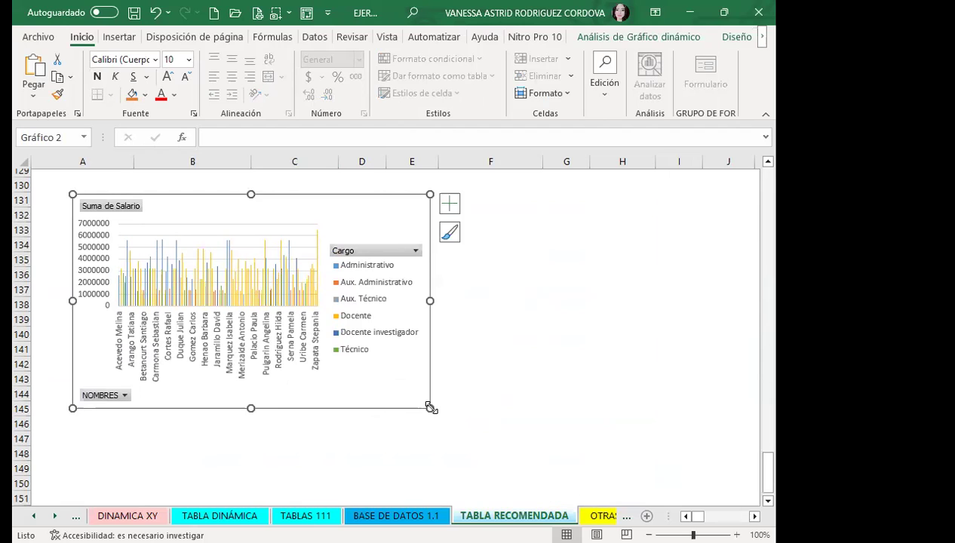
left_click_drag(430, 407, 581, 445)
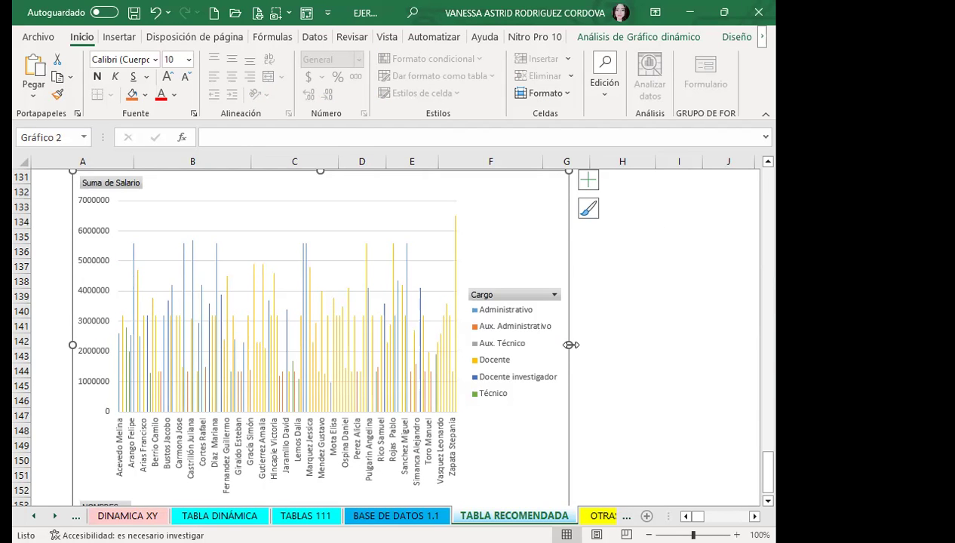
left_click_drag(570, 345, 679, 345)
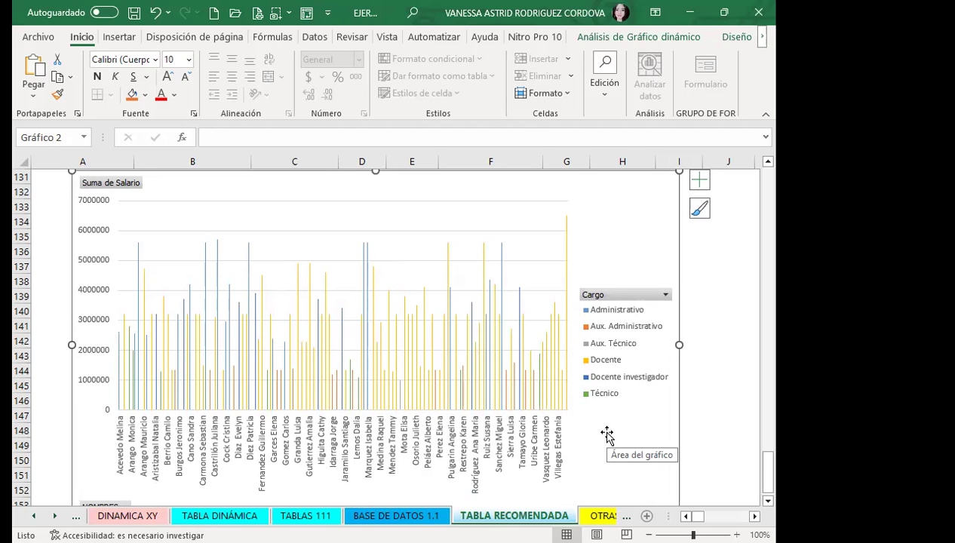
Apply the orange, yellow and green colour scheme to the Suma de Salario chart.
left_click(541, 300)
left_click(612, 191)
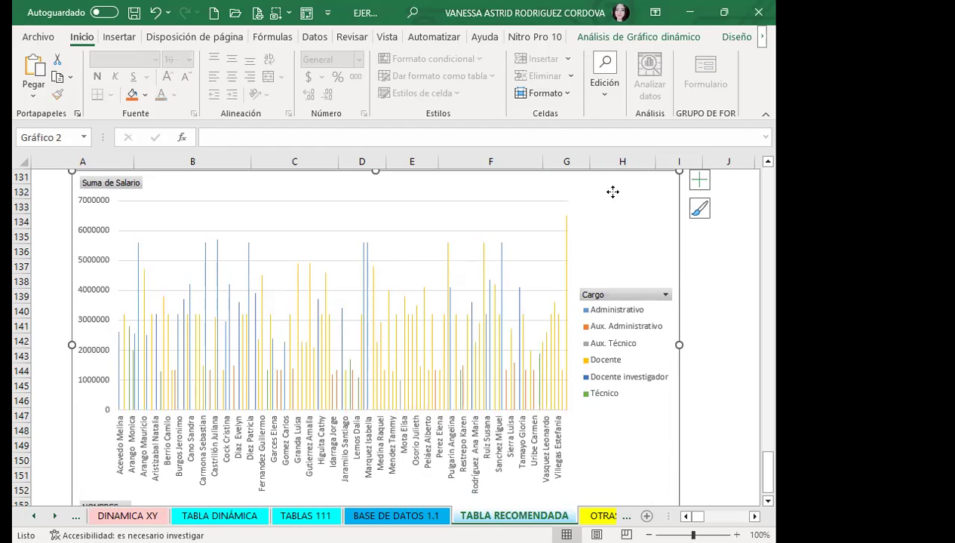
left_click(736, 36)
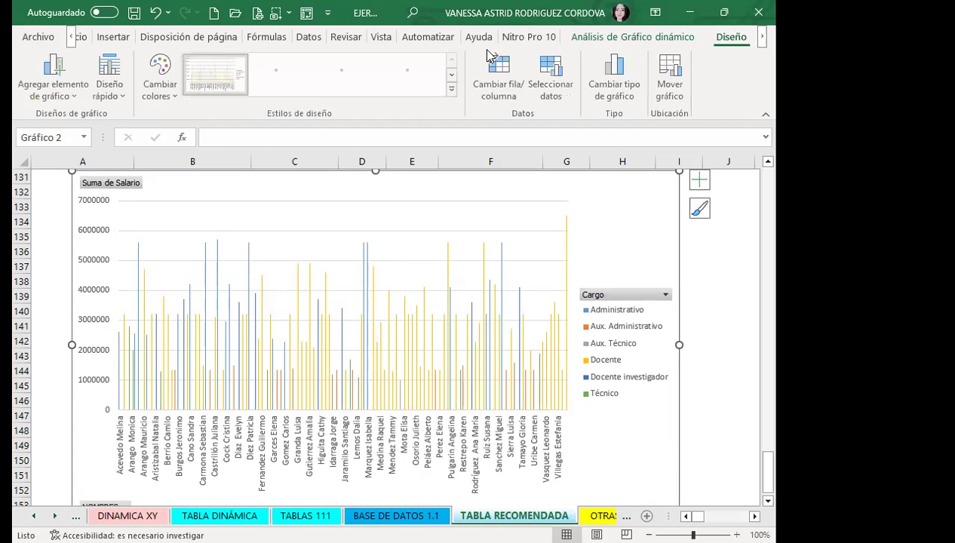
left_click(162, 85)
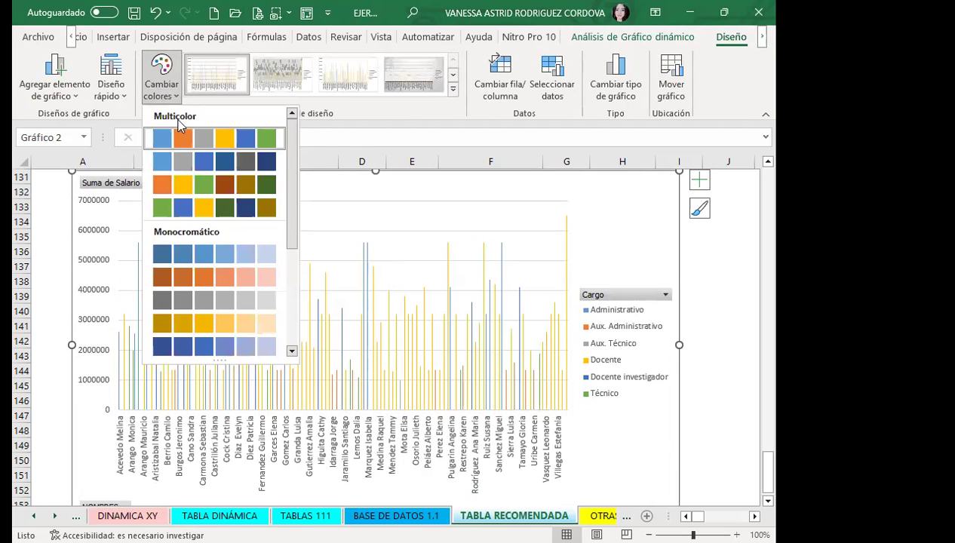
left_click(181, 190)
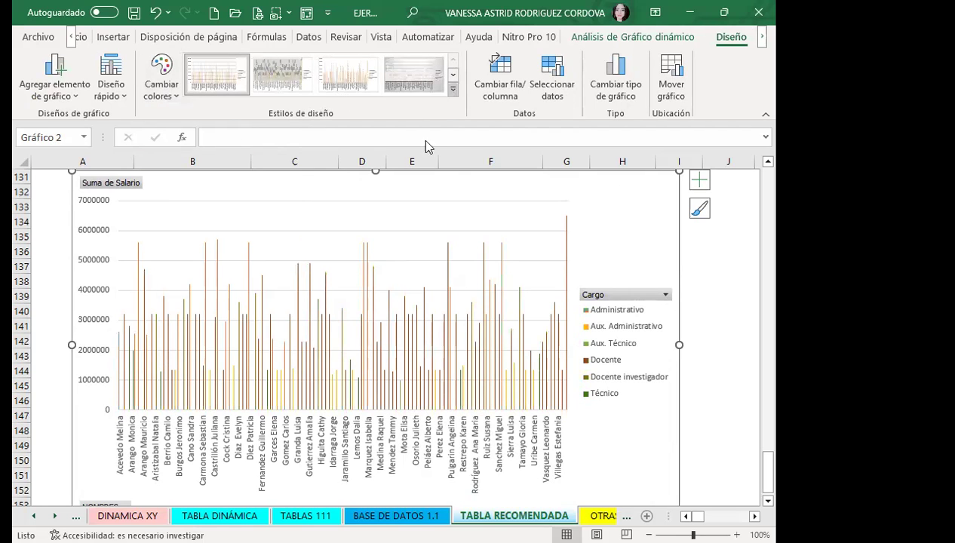
Give the chart a dark grey background style from the styles gallery.
left_click(453, 89)
left_click(399, 155)
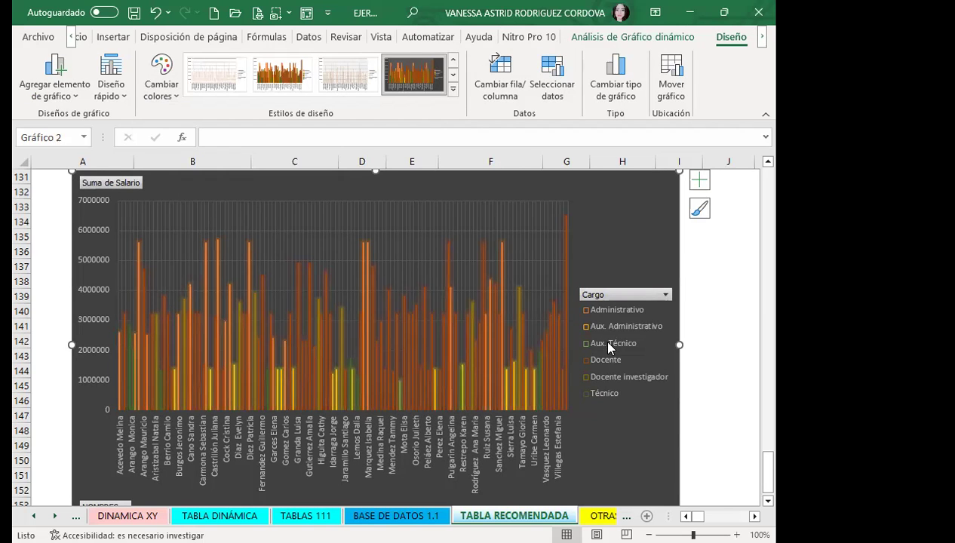
scroll(358, 313, "up", 6)
scroll(358, 303, "up", 4)
scroll(358, 310, "up", 3)
left_click(362, 317)
scroll(290, 314, "up", 4)
scroll(309, 313, "up", 8)
scroll(314, 313, "up", 5)
scroll(317, 309, "up", 8)
scroll(317, 307, "up", 5)
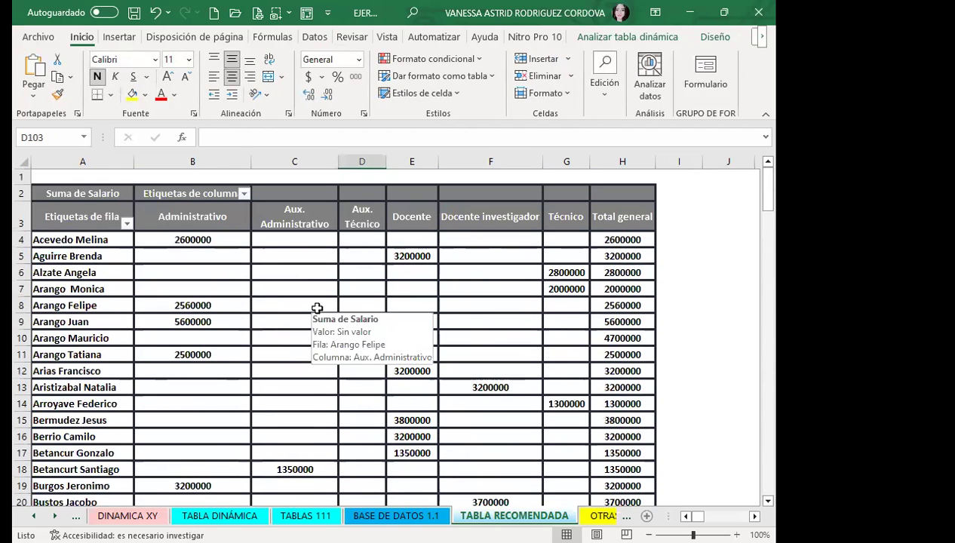
scroll(317, 308, "down", 3)
scroll(302, 340, "down", 4)
scroll(309, 355, "down", 4)
scroll(315, 359, "down", 5)
scroll(315, 361, "down", 4)
scroll(315, 357, "down", 7)
scroll(315, 358, "down", 5)
scroll(316, 361, "down", 9)
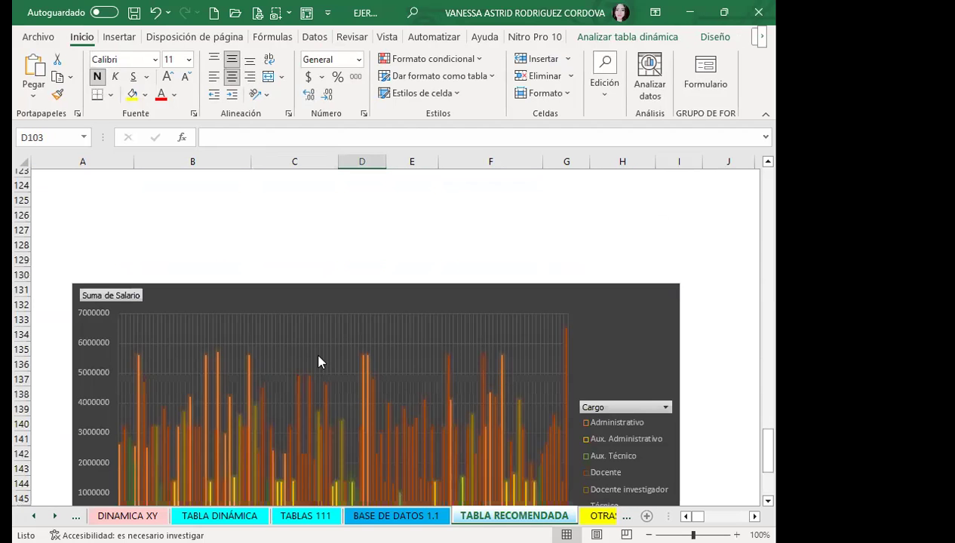
scroll(319, 362, "down", 2)
scroll(422, 373, "down", 1)
scroll(571, 452, "down", 1)
left_click(605, 407)
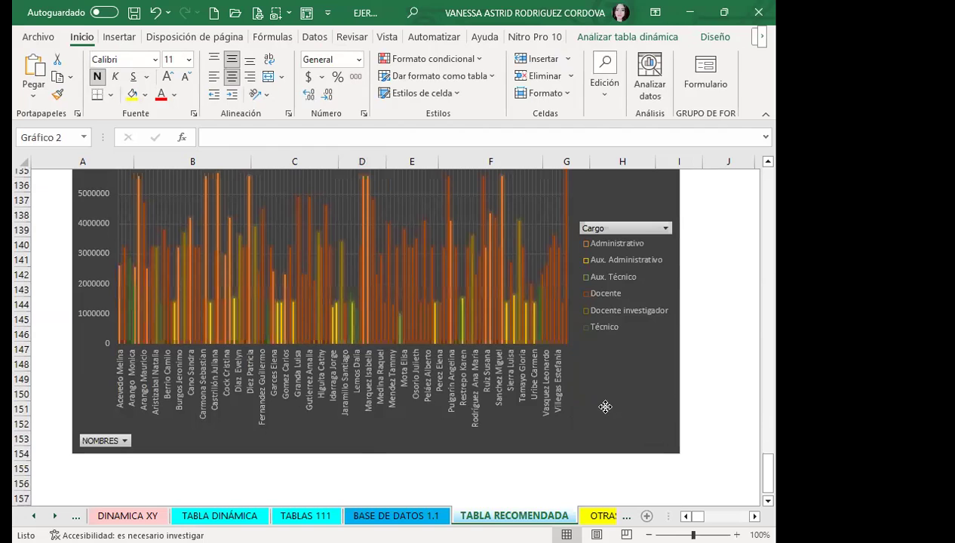
scroll(607, 407, "up", 1)
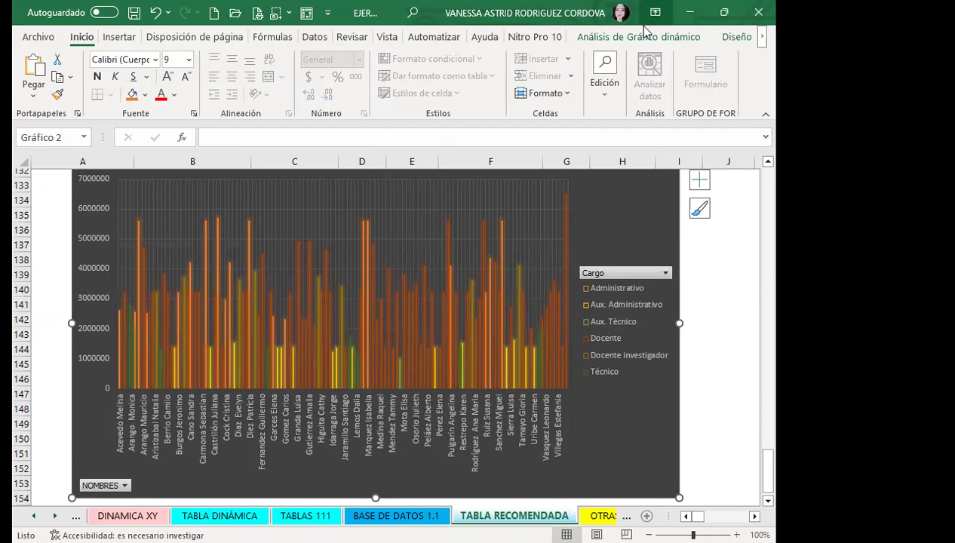
Browse the pivot chart analysis options, showing and then closing the field list.
left_click(612, 38)
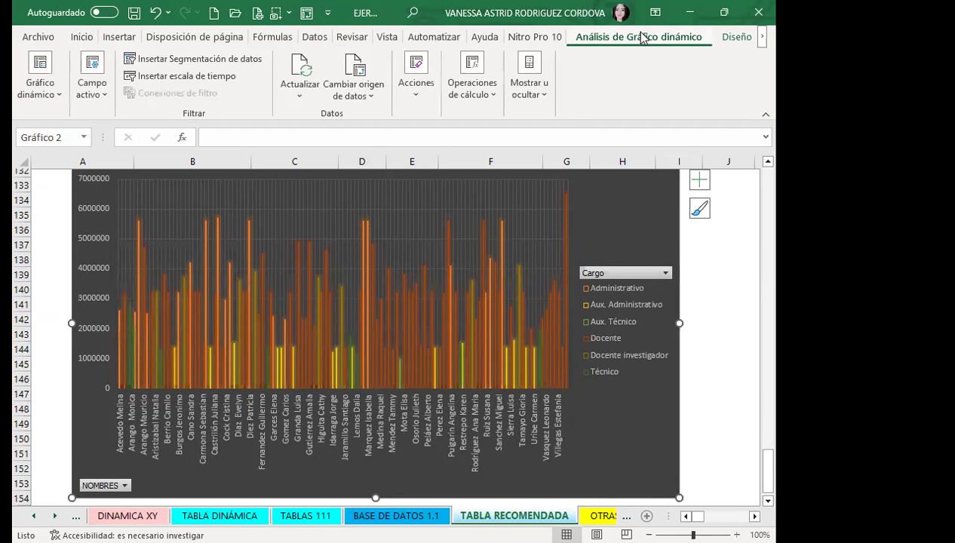
left_click(418, 97)
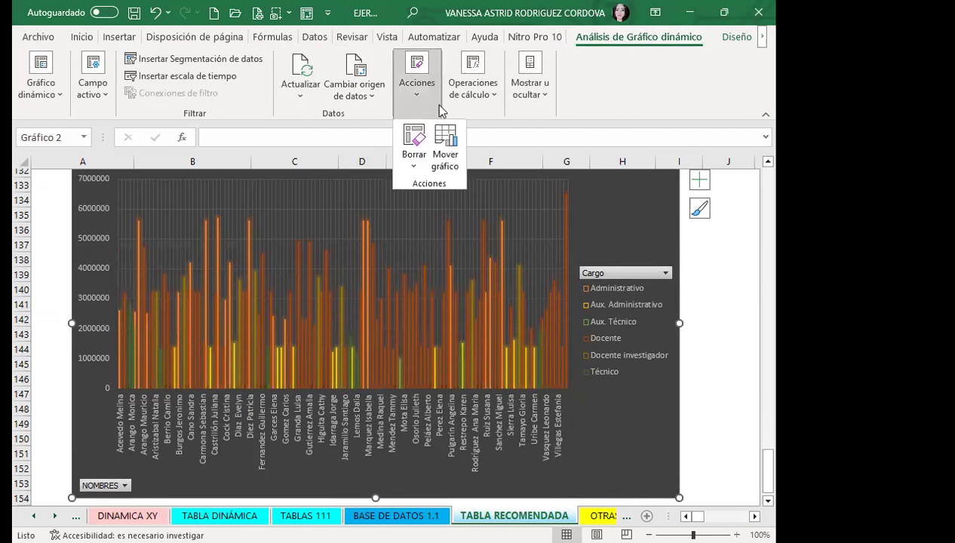
left_click(483, 98)
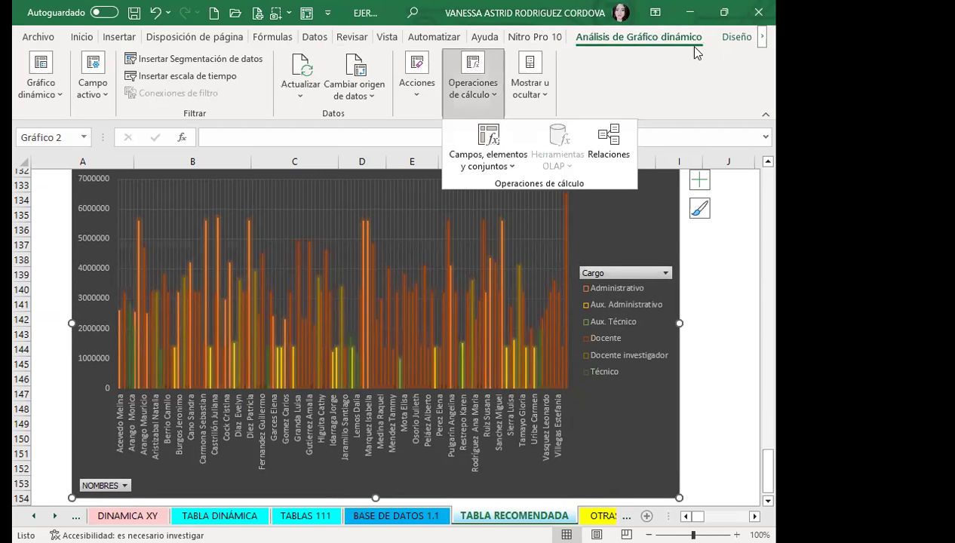
left_click(364, 98)
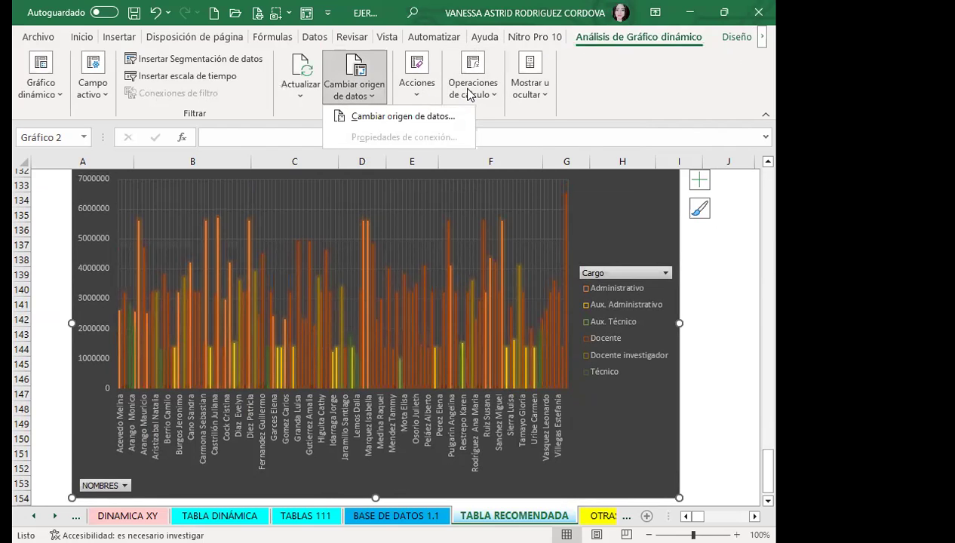
left_click(518, 90)
left_click(513, 151)
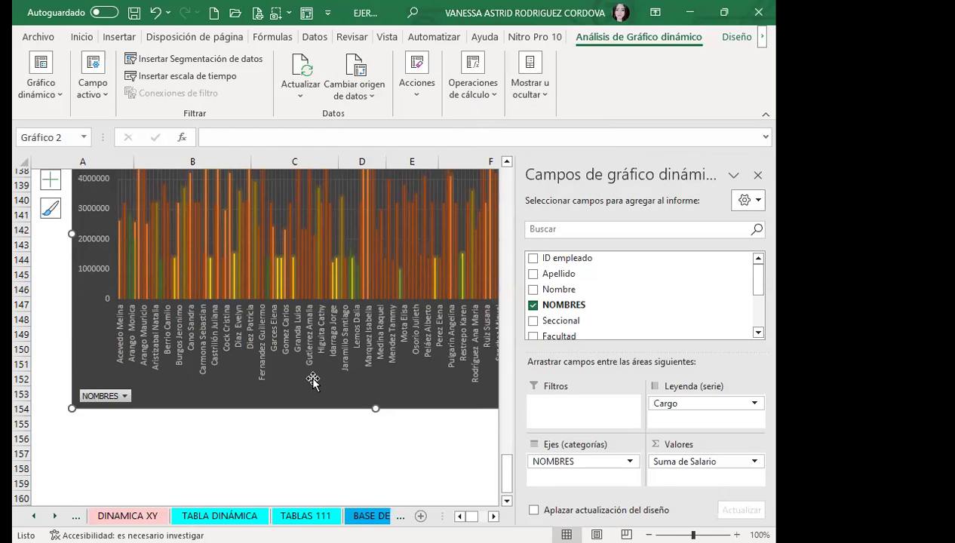
left_click(756, 173)
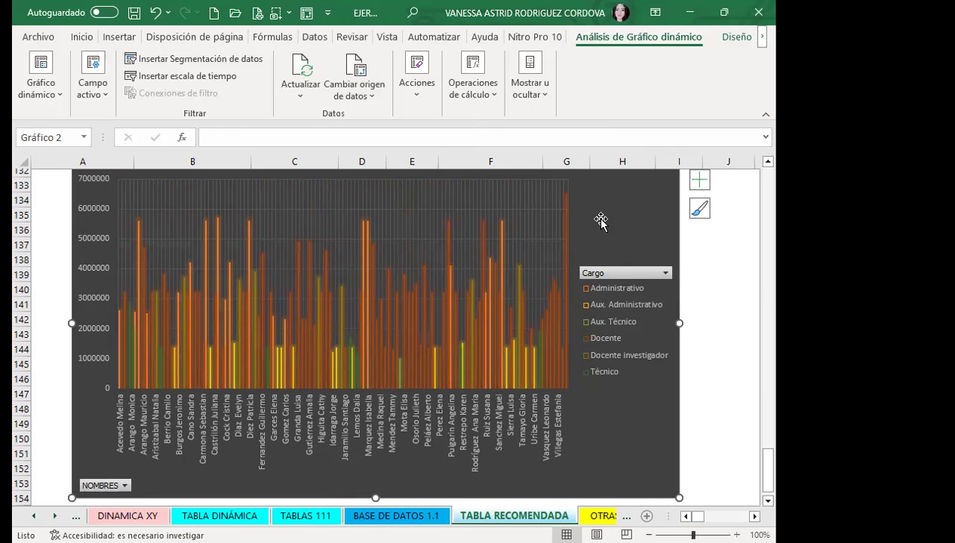
Review the Aux. Técnico, Docente and Docente investigador series in Select Data Source and confirm.
left_click(733, 37)
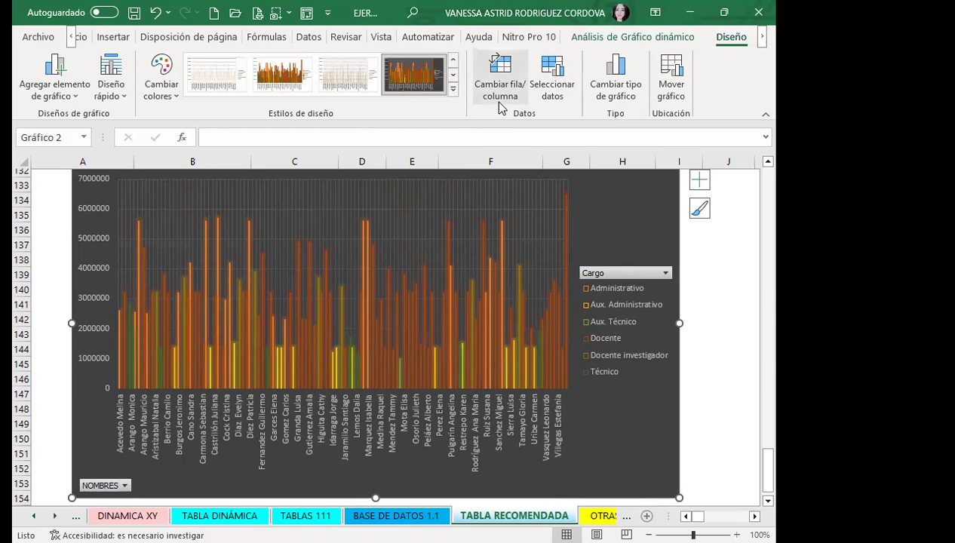
left_click(551, 76)
scroll(268, 305, "down", 1)
scroll(437, 305, "down", 1)
scroll(440, 298, "down", 1)
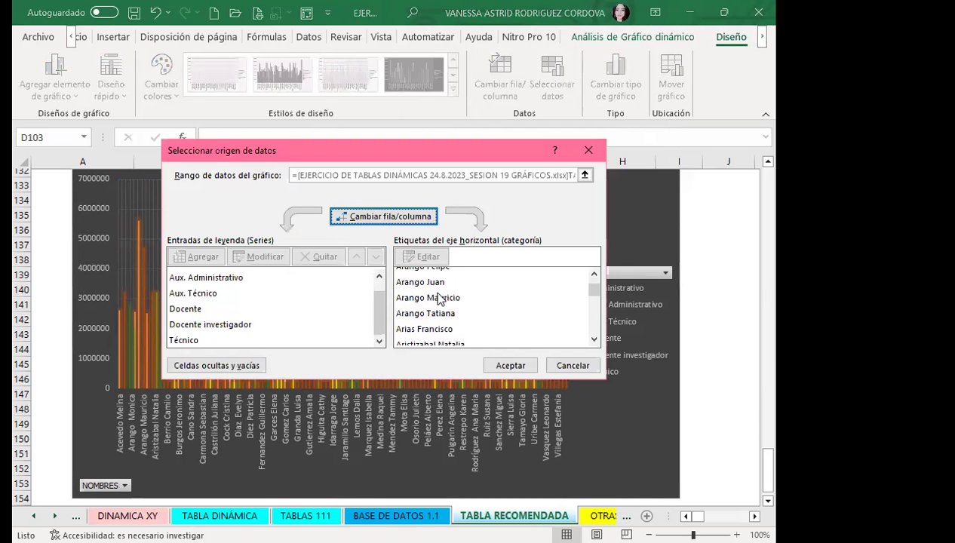
left_click(193, 295)
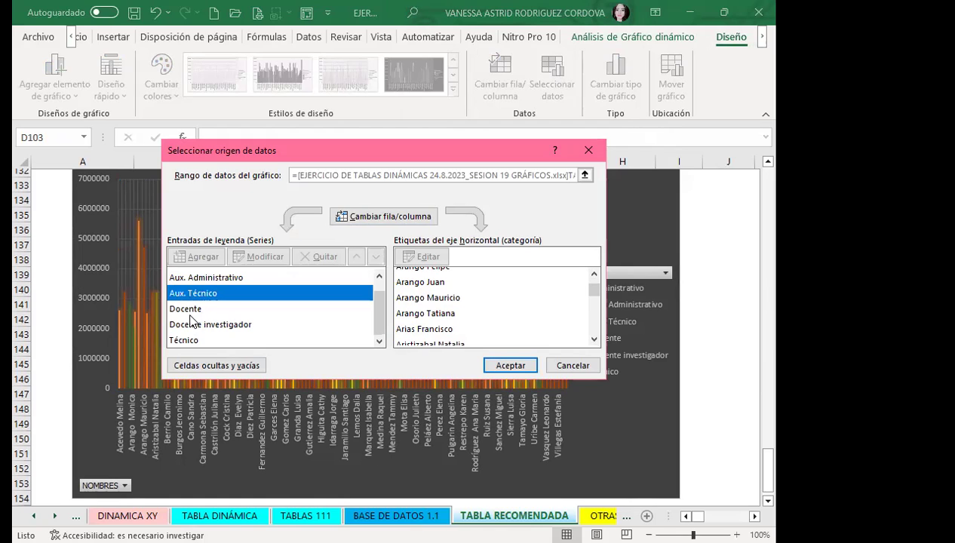
left_click(190, 310)
left_click(192, 325)
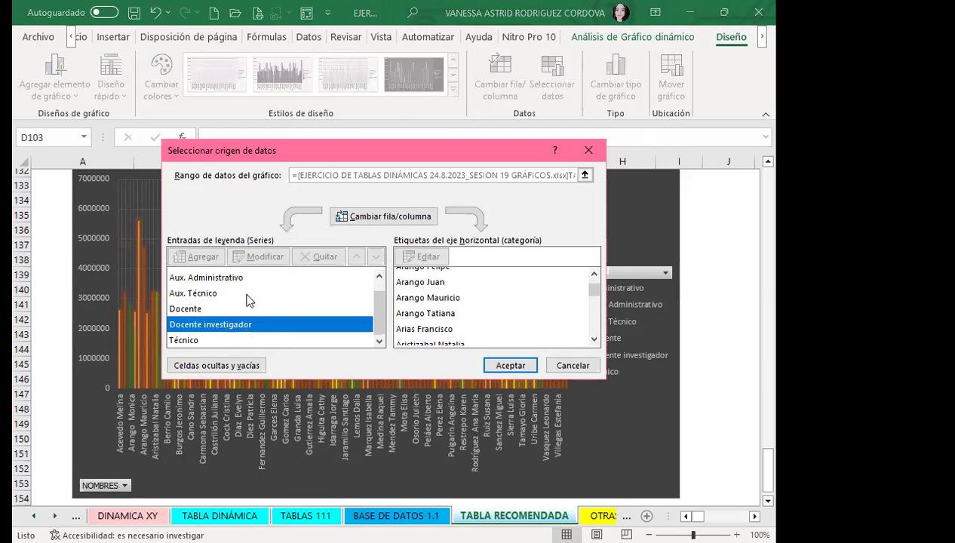
left_click(508, 365)
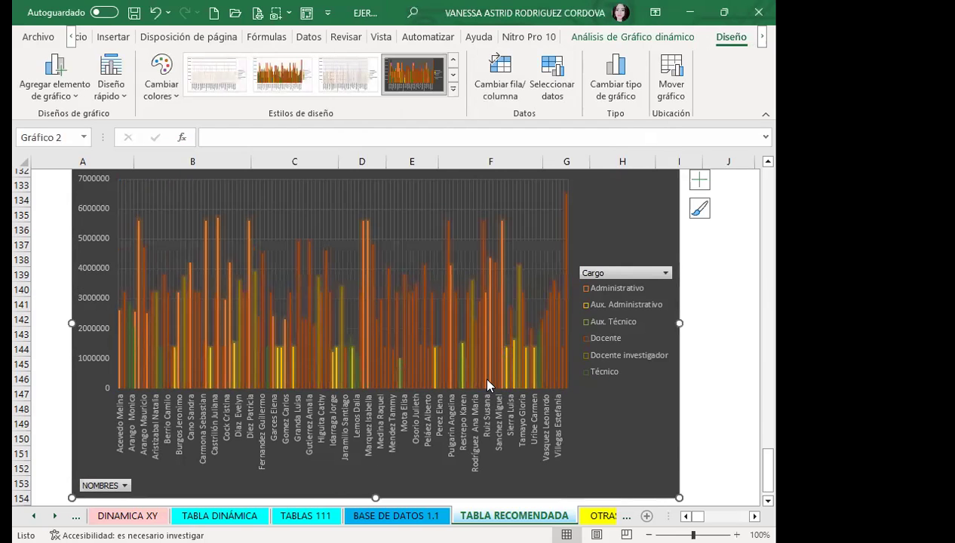
scroll(481, 375, "up", 3)
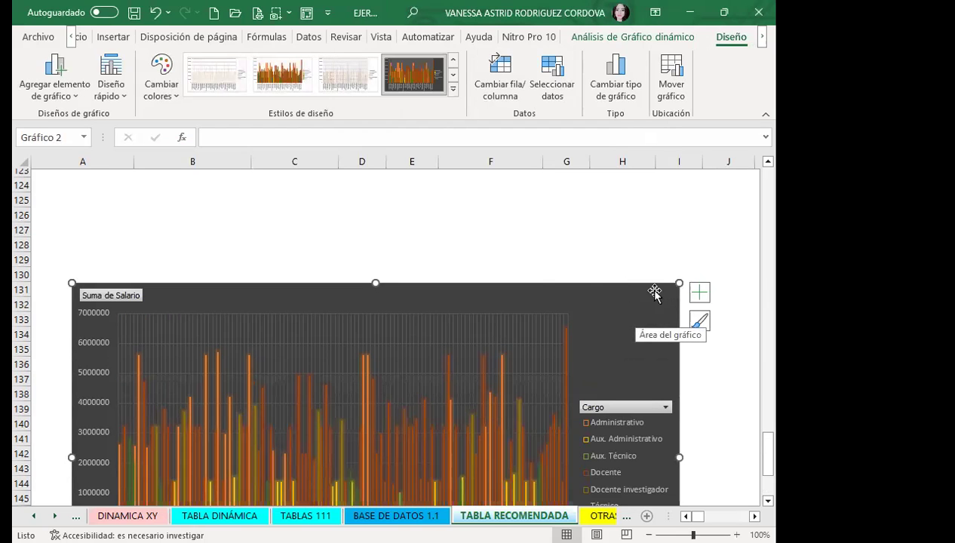
Limit the chart's Cargo filter to Aux. Administrativo, Docente and Docente investigador only.
scroll(378, 351, "down", 2)
left_click(664, 318)
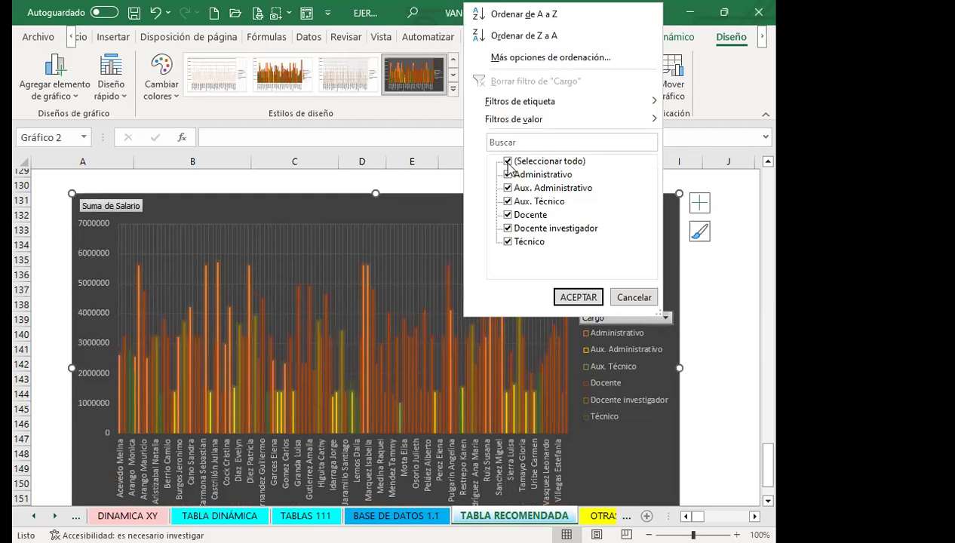
left_click(508, 161)
left_click(507, 187)
left_click(507, 215)
left_click(507, 228)
left_click(576, 297)
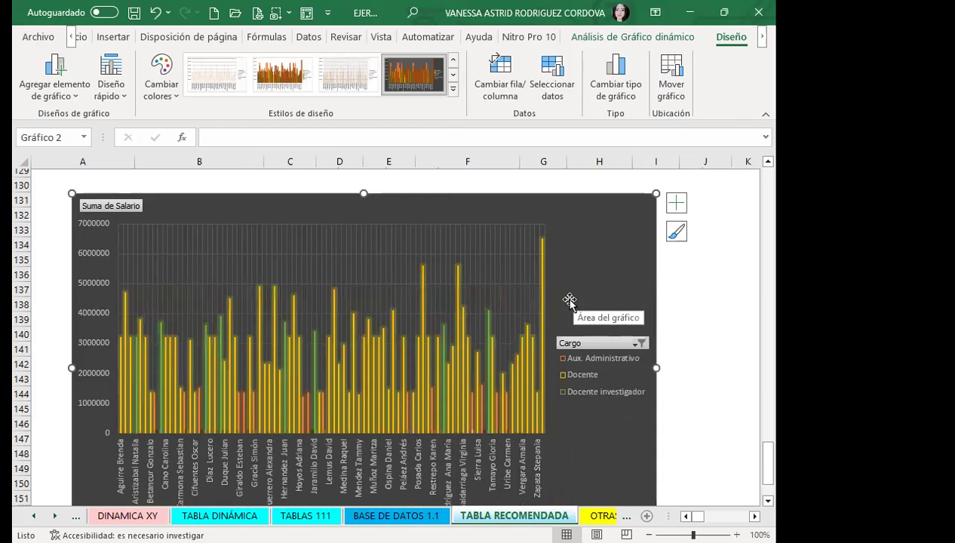
scroll(556, 420, "down", 1)
scroll(556, 420, "down", 2)
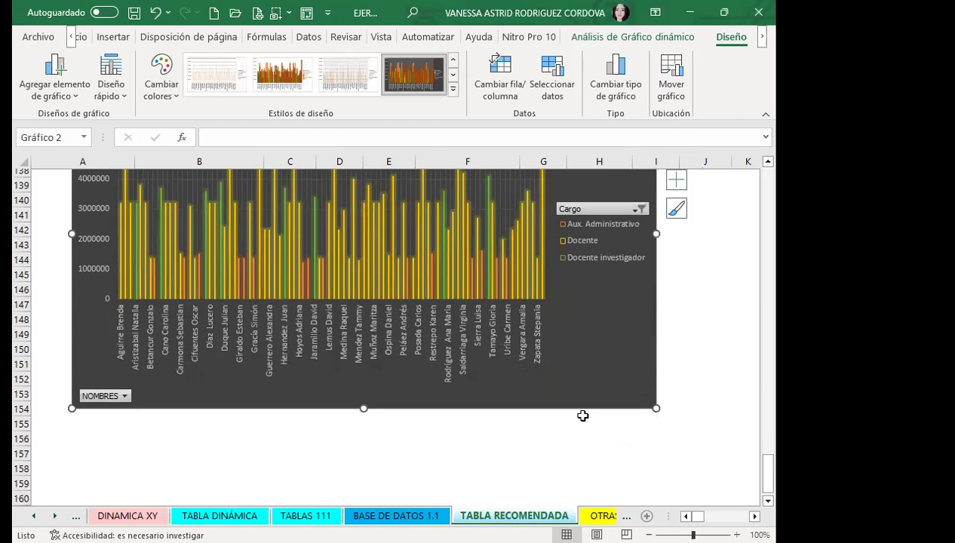
scroll(583, 416, "up", 2)
scroll(585, 413, "up", 1)
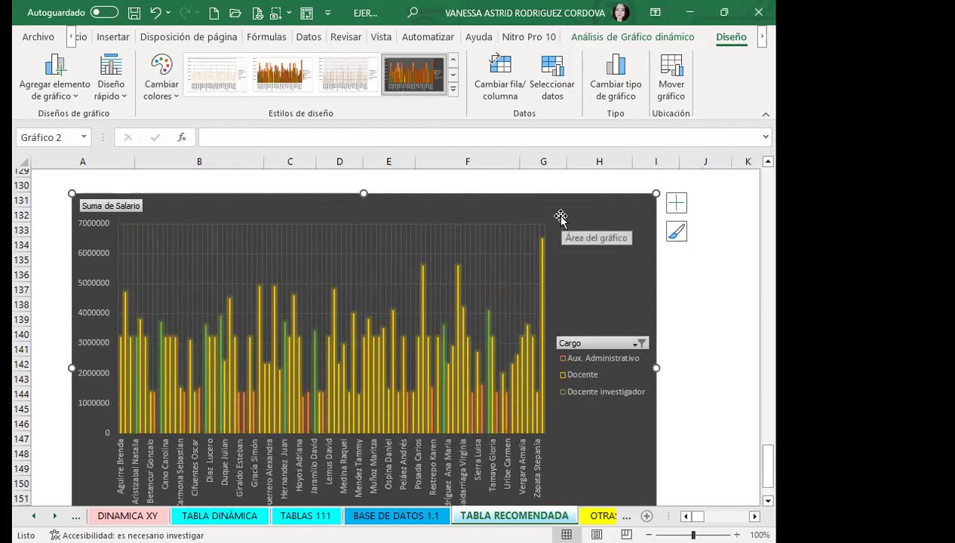
Select a cell in the salary pivot table and bring up its field list from Analizar tabla dinámica.
scroll(357, 394, "down", 2)
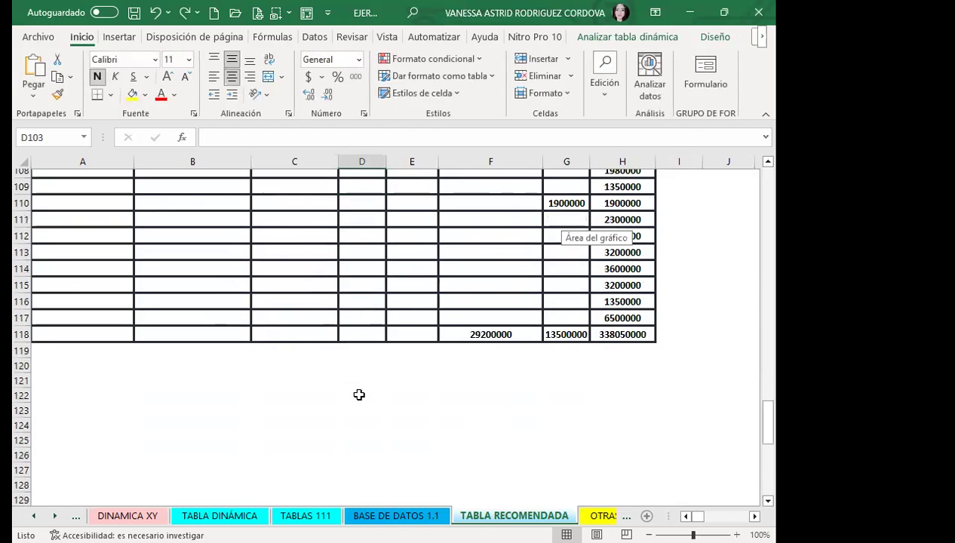
scroll(360, 392, "down", 5)
scroll(377, 388, "down", 4)
scroll(347, 404, "up", 1)
scroll(287, 414, "up", 6)
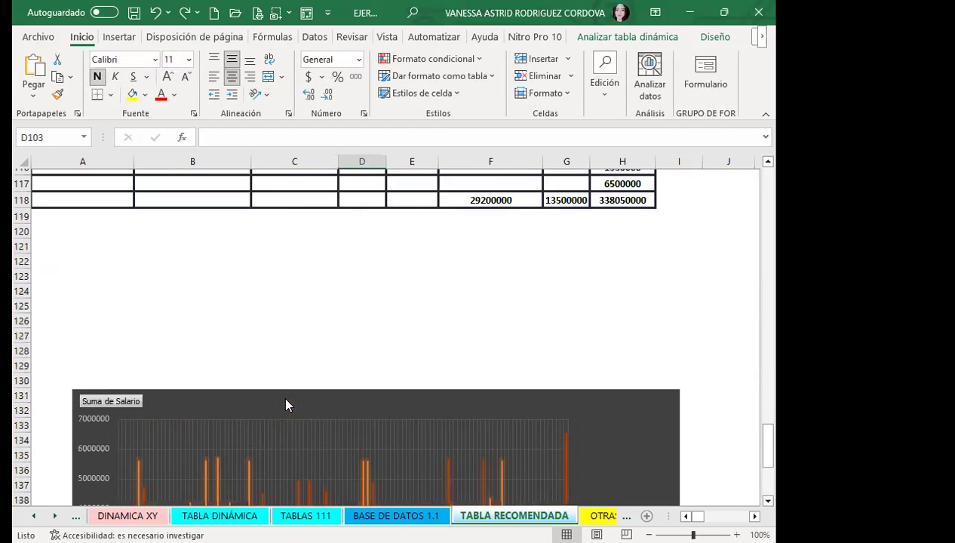
scroll(264, 392, "up", 3)
scroll(247, 381, "up", 5)
scroll(117, 358, "up", 6)
scroll(143, 329, "up", 6)
scroll(143, 324, "up", 7)
scroll(146, 302, "up", 3)
left_click(407, 331)
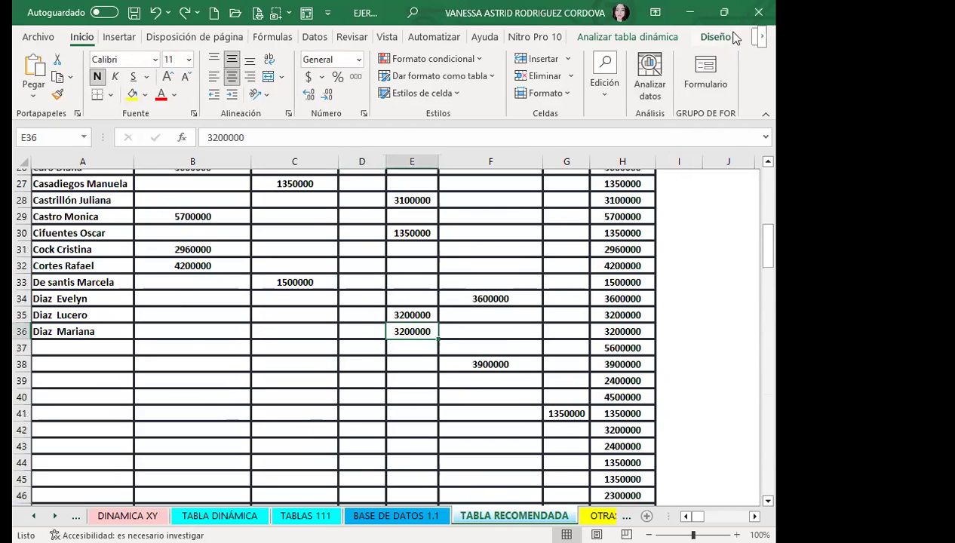
left_click(716, 36)
left_click(642, 37)
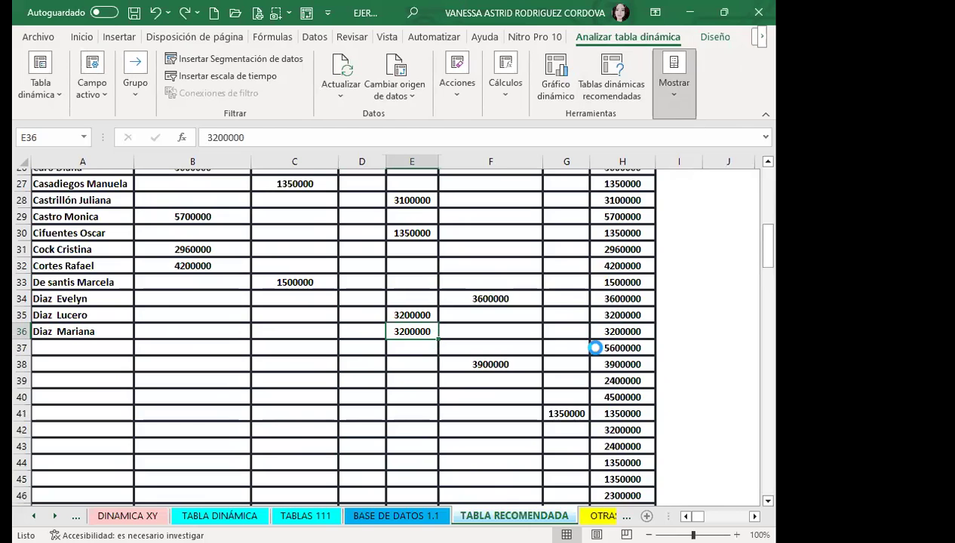
scroll(123, 363, "up", 4)
scroll(98, 287, "up", 5)
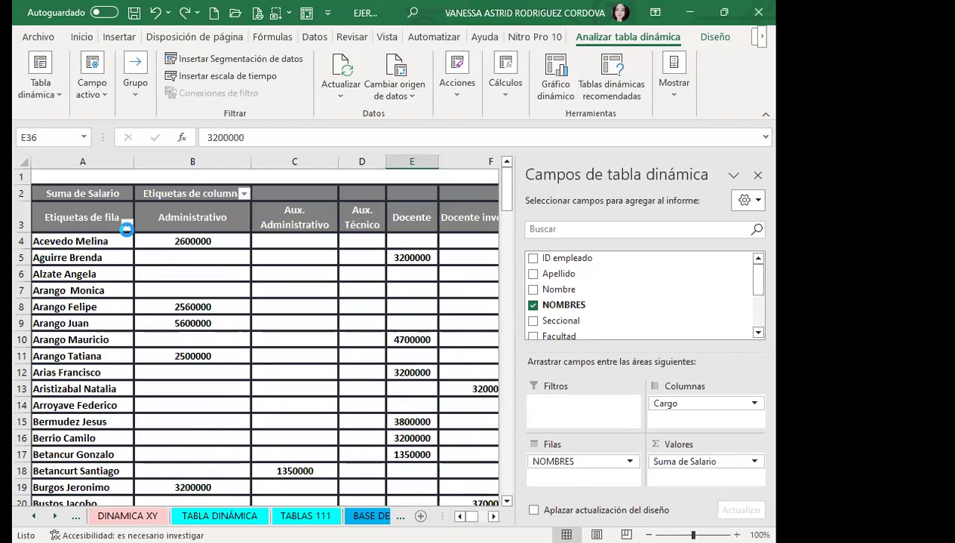
Filter the row names to nine chosen employees, giving a 34100000 grand total.
left_click(126, 226)
left_click(178, 378)
left_click(178, 405)
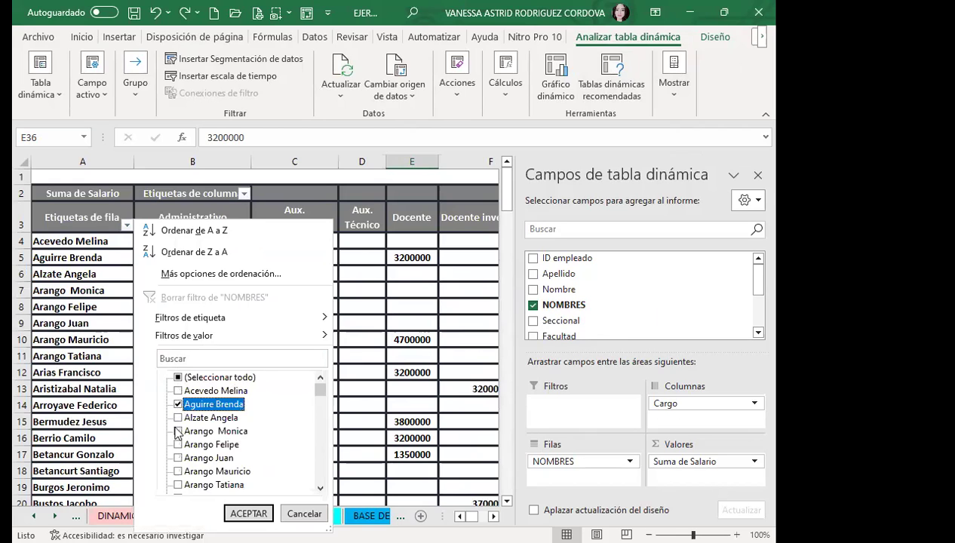
left_click(178, 458)
left_click(178, 471)
scroll(187, 457, "down", 1)
scroll(188, 457, "down", 1)
left_click(178, 458)
left_click(178, 431)
left_click(178, 404)
left_click(178, 470)
scroll(180, 464, "down", 2)
left_click(178, 444)
left_click(178, 471)
left_click(249, 514)
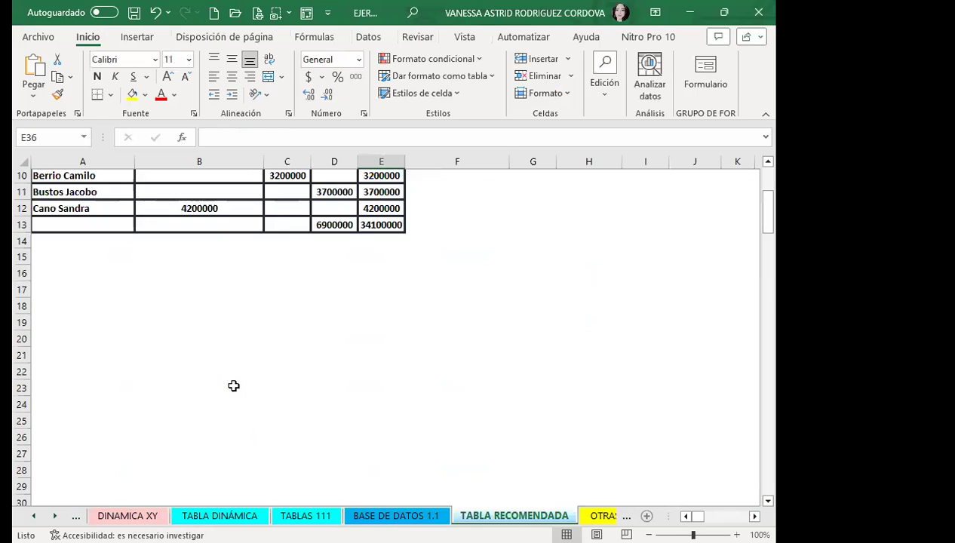
Move the pivot chart up to start near row 113 and hide its fields pane.
scroll(226, 385, "down", 3)
scroll(230, 388, "down", 4)
scroll(232, 386, "down", 8)
scroll(234, 387, "down", 9)
scroll(234, 387, "down", 9)
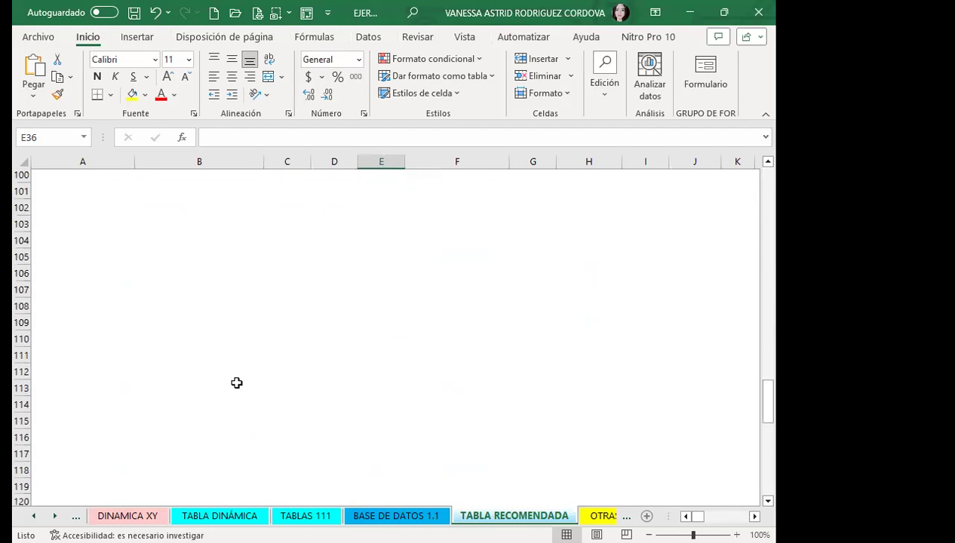
scroll(237, 384, "down", 8)
scroll(237, 390, "down", 7)
scroll(441, 404, "up", 7)
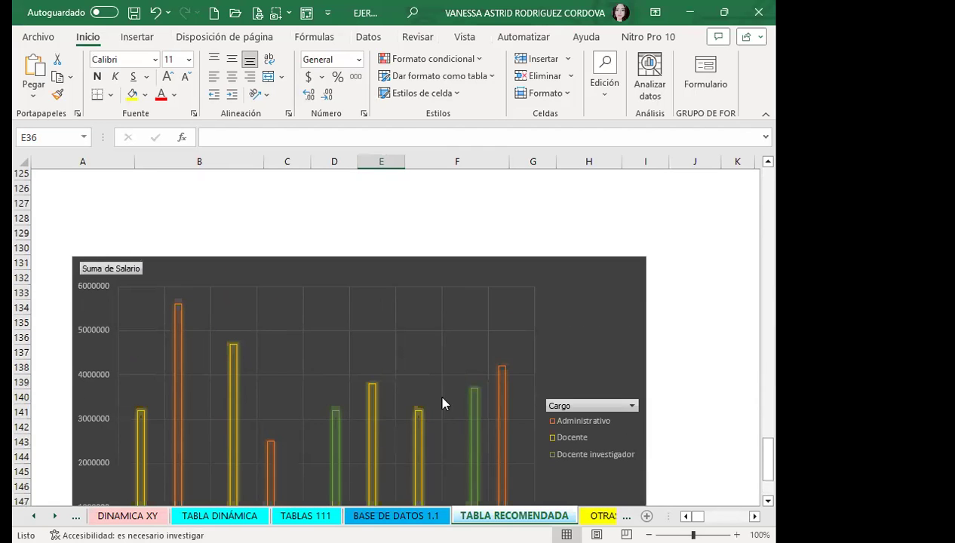
left_click(550, 299)
mouse_move(364, 440)
left_mouse_down()
mouse_move(344, 348)
mouse_move(356, 317)
left_mouse_up()
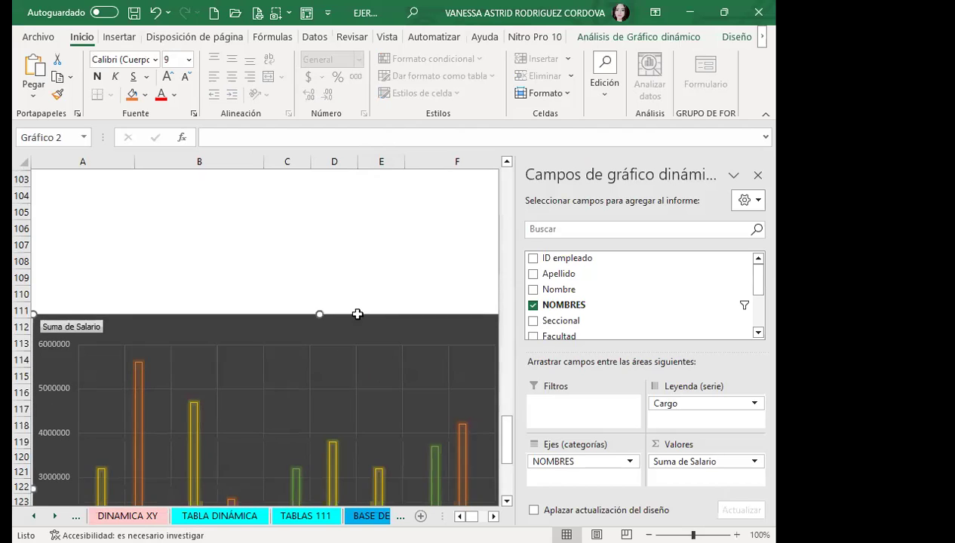
left_click(758, 175)
scroll(411, 362, "down", 4)
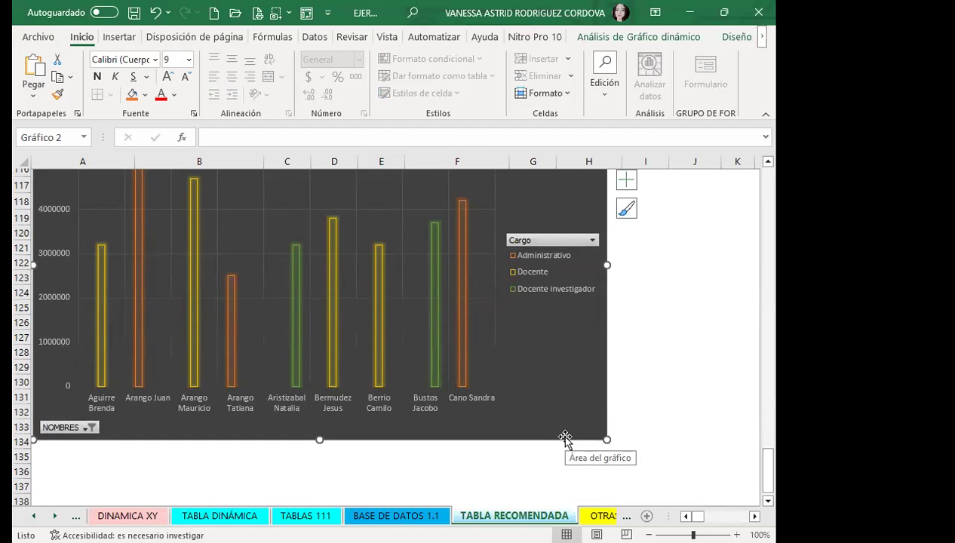
scroll(565, 438, "up", 2)
scroll(566, 445, "down", 1)
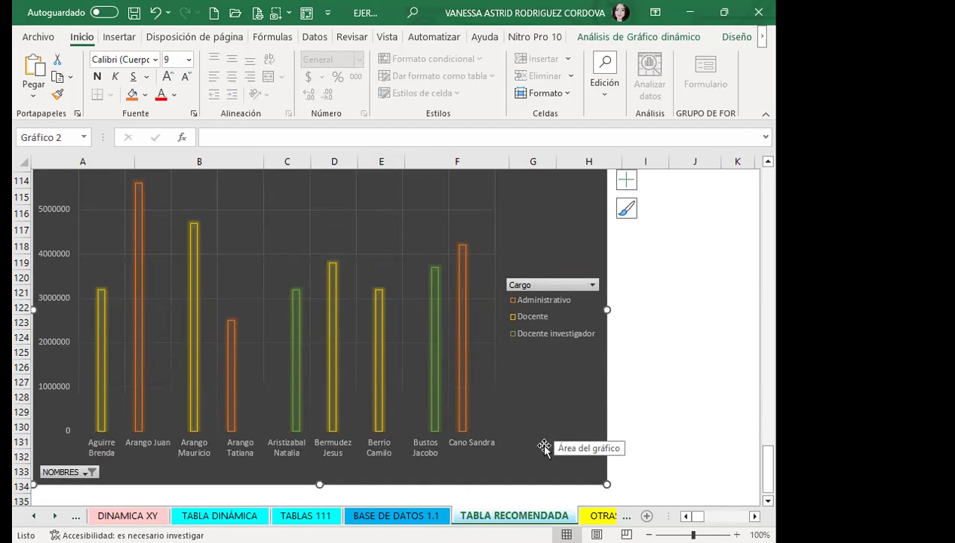
scroll(555, 434, "up", 9)
scroll(560, 430, "up", 4)
scroll(560, 431, "up", 6)
scroll(571, 456, "up", 6)
scroll(493, 467, "up", 6)
scroll(399, 359, "up", 7)
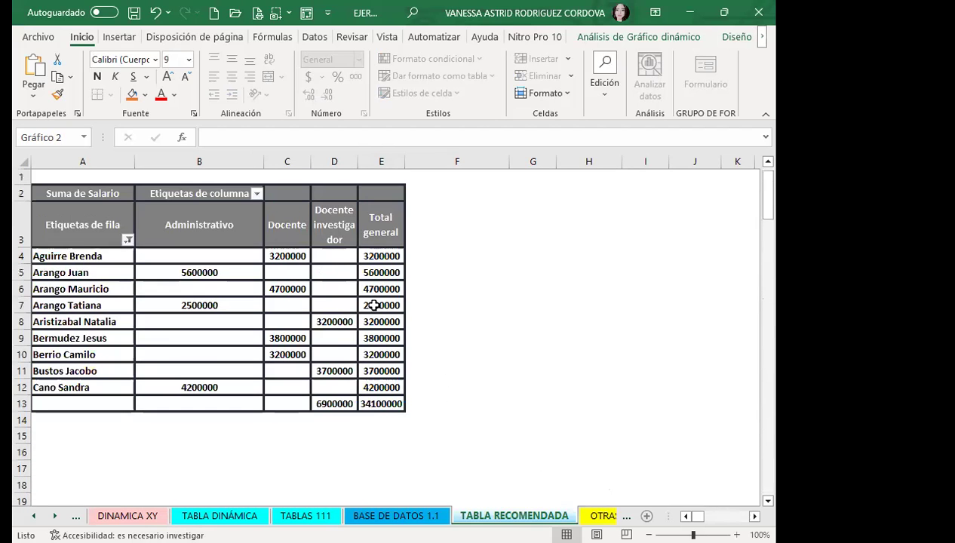
left_click(333, 273)
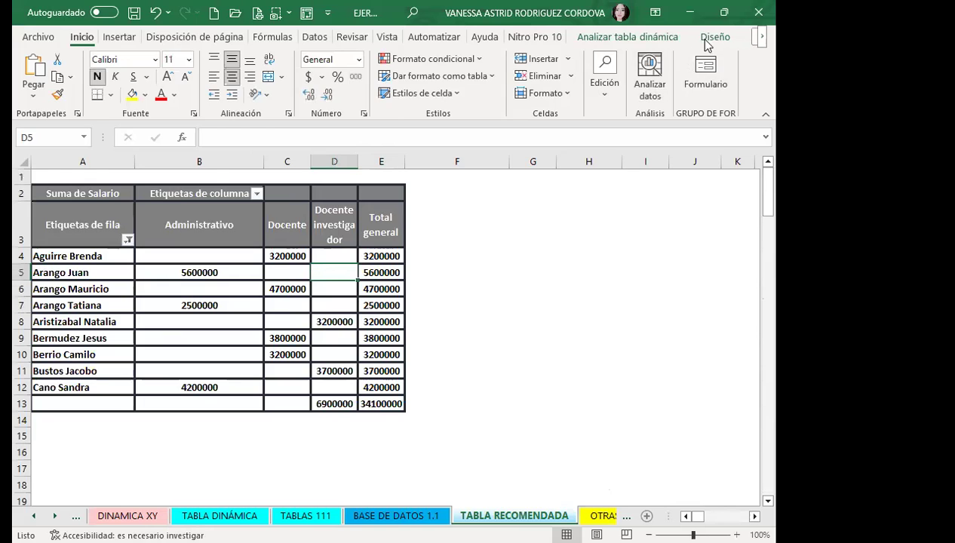
left_click(714, 38)
left_click(629, 37)
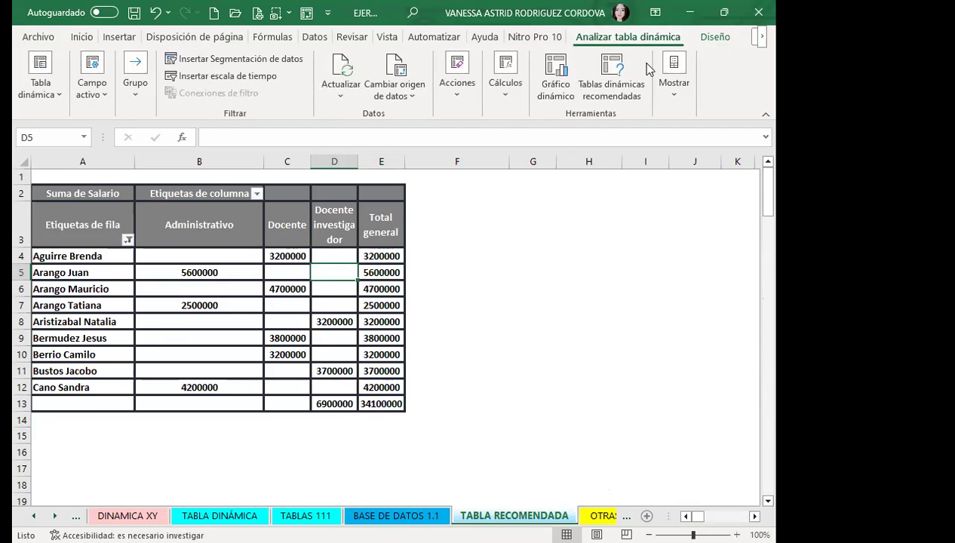
left_click(680, 96)
left_click(657, 143)
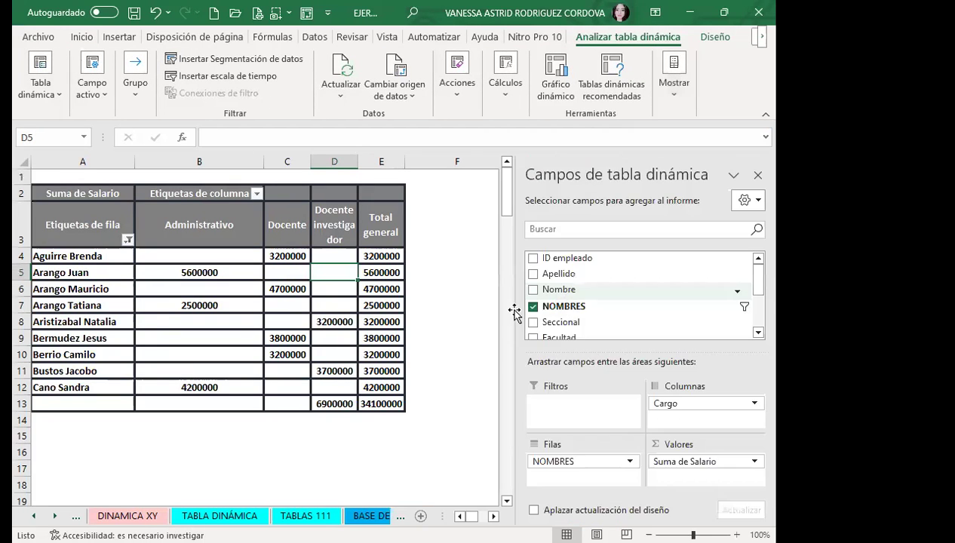
left_click(130, 237)
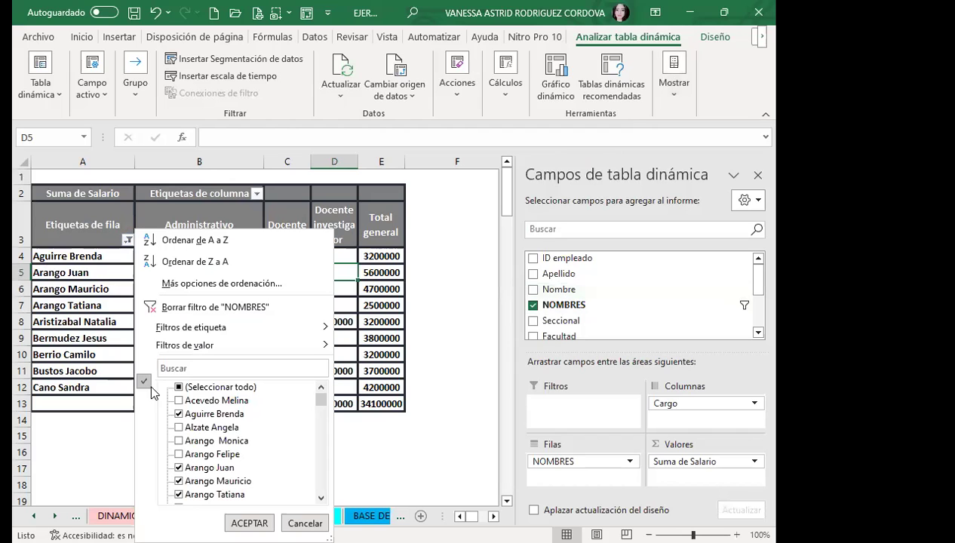
left_click(178, 387)
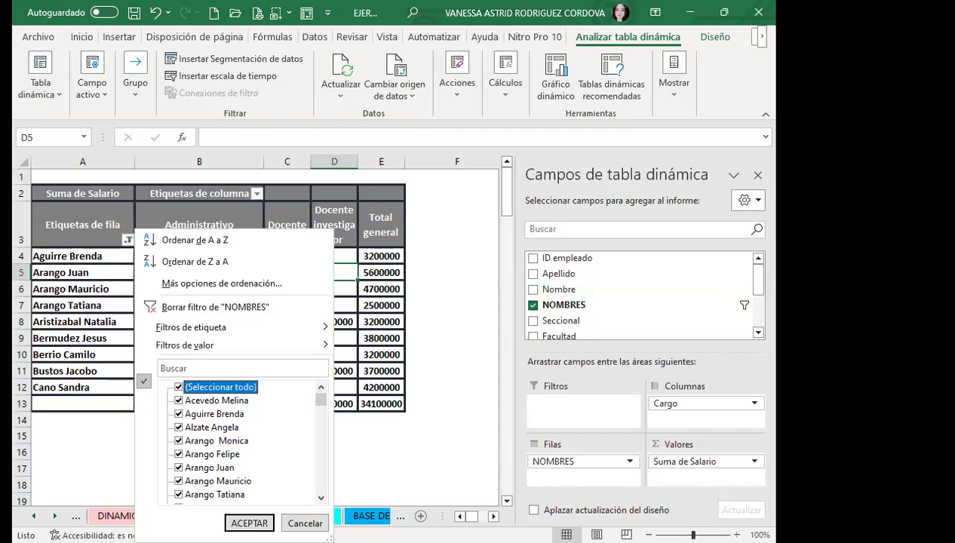
left_click(249, 523)
scroll(202, 402, "down", 3)
scroll(203, 402, "down", 5)
scroll(202, 402, "down", 9)
scroll(203, 402, "down", 5)
scroll(202, 402, "down", 9)
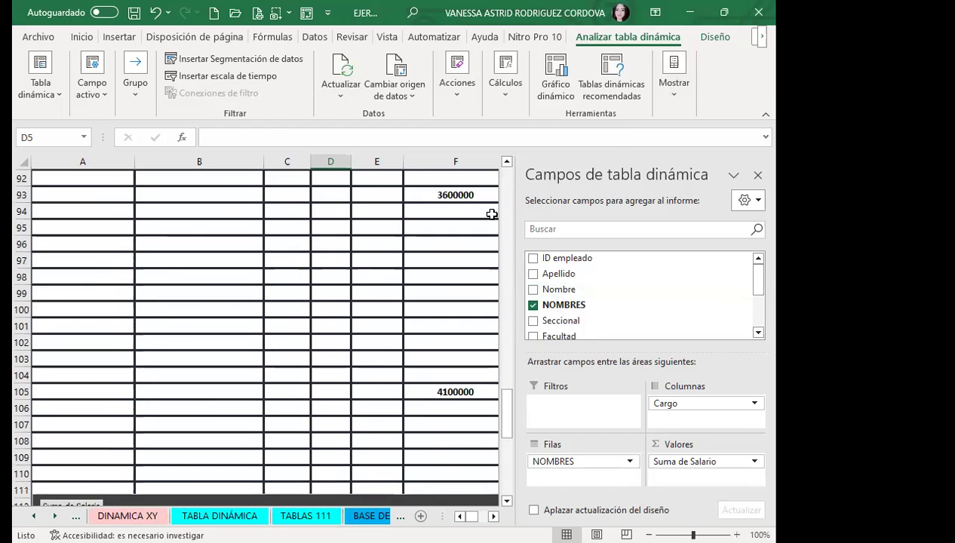
left_click(758, 175)
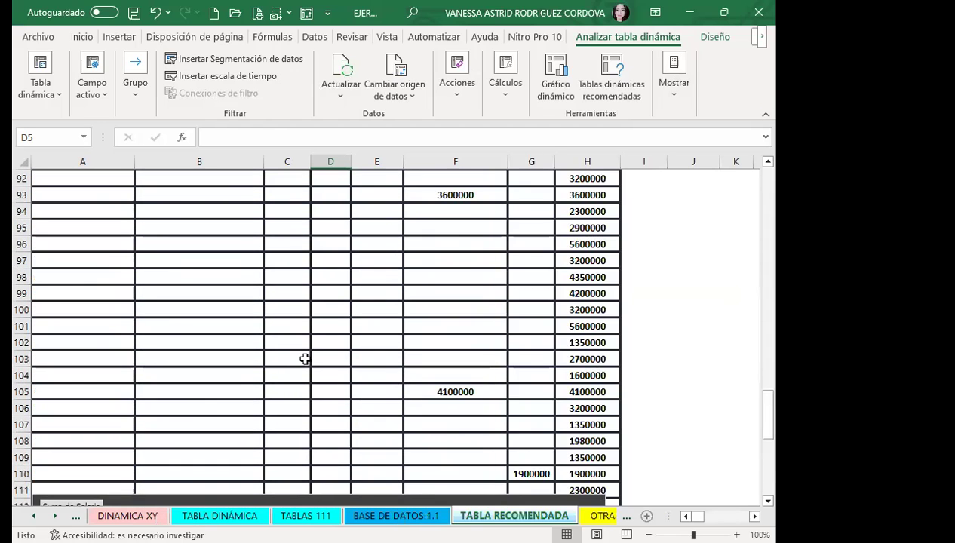
scroll(124, 341, "down", 7)
left_click(568, 217)
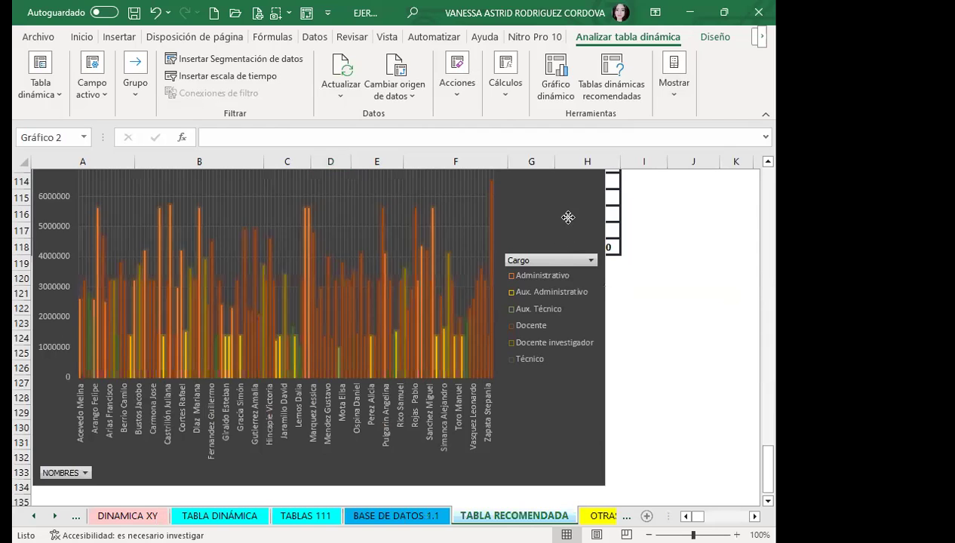
left_click_drag(568, 218, 584, 364)
scroll(585, 365, "down", 3)
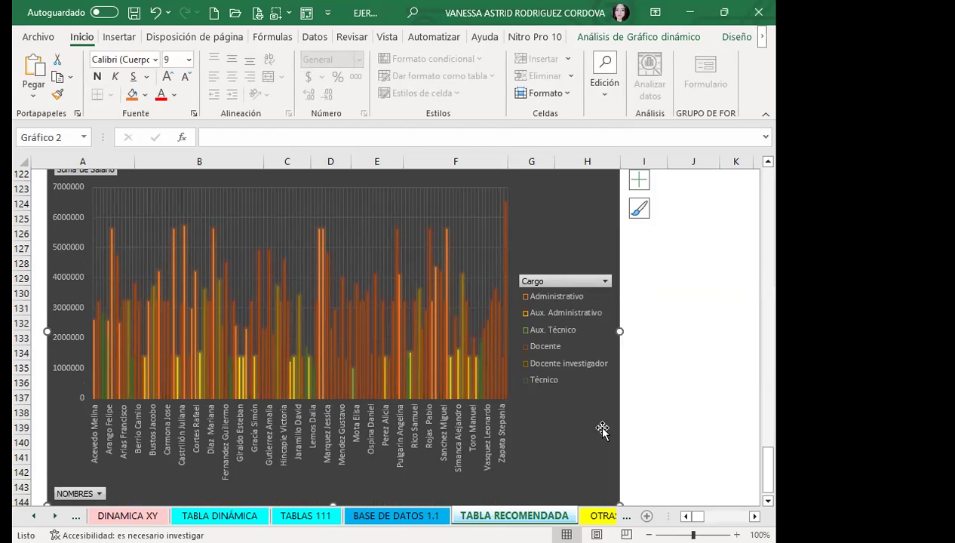
left_click(674, 420)
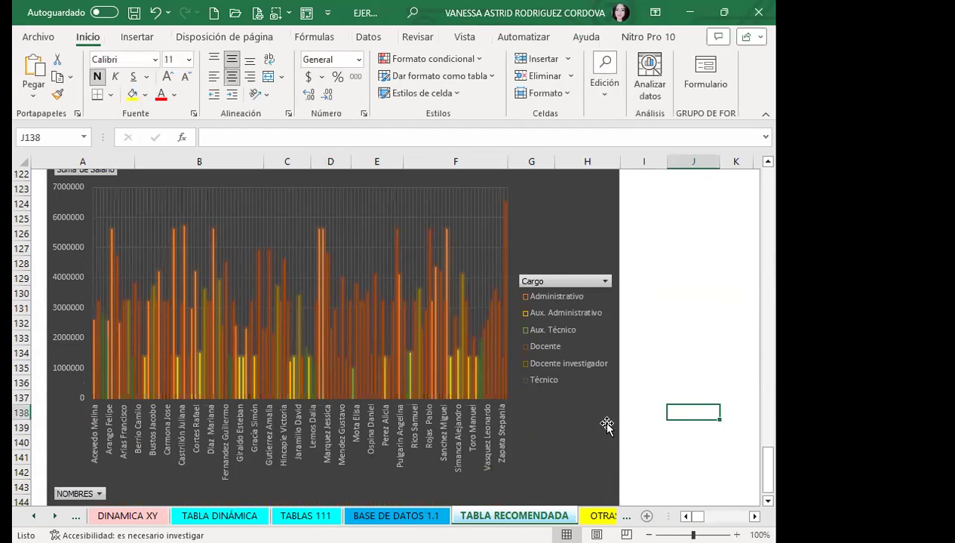
left_click(588, 428)
left_click(650, 412)
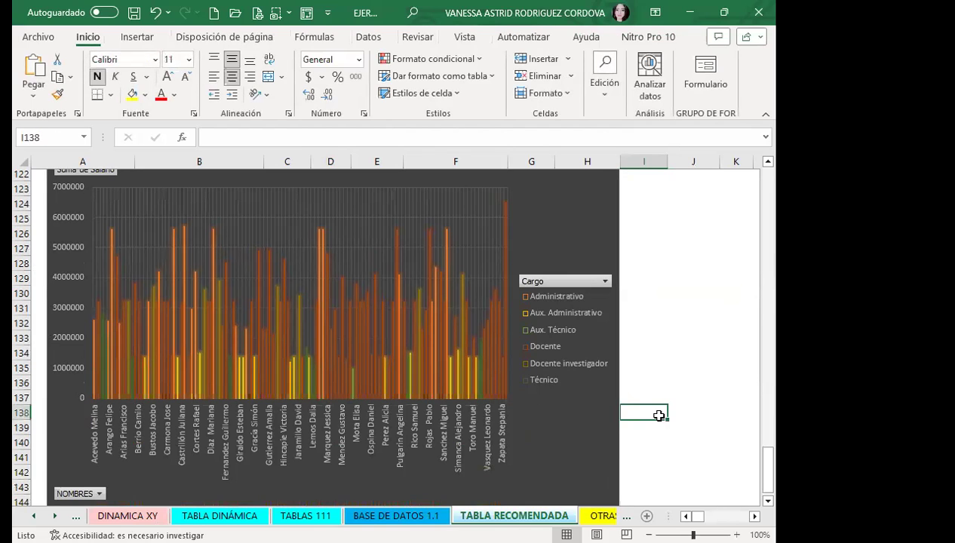
Scroll above the salary chart and go to the OTRAS FORMAS DE CREAR TABLAS sheet with the quarterly tables.
left_click(597, 440)
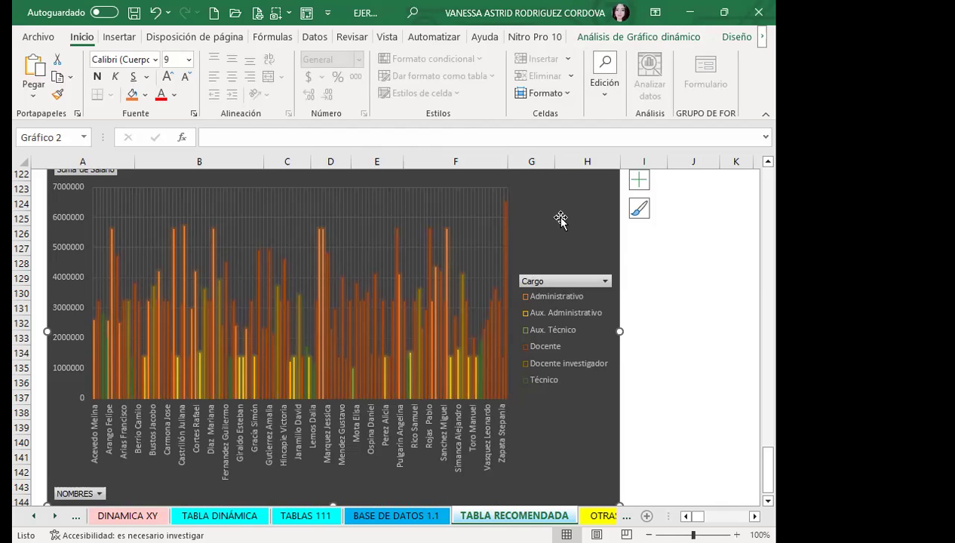
scroll(549, 336, "up", 3)
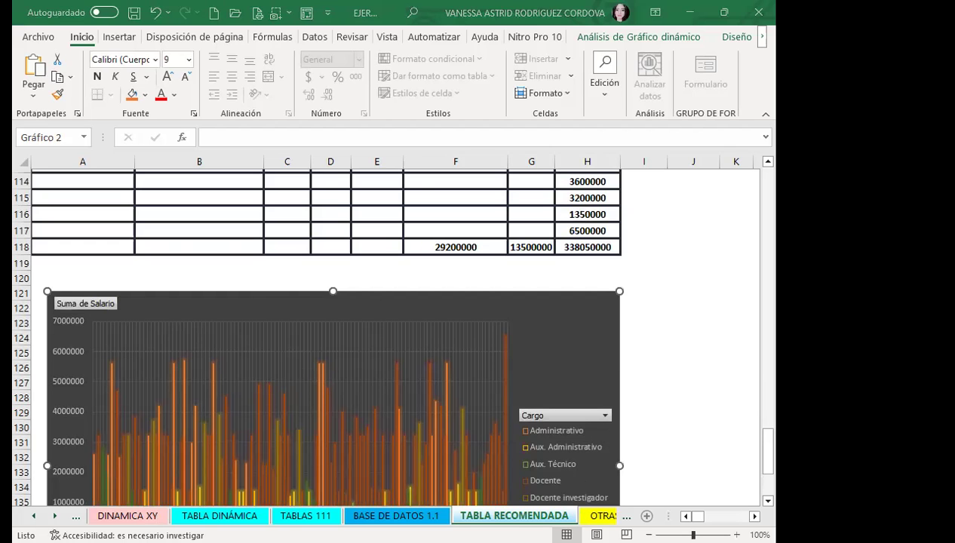
left_click(584, 516)
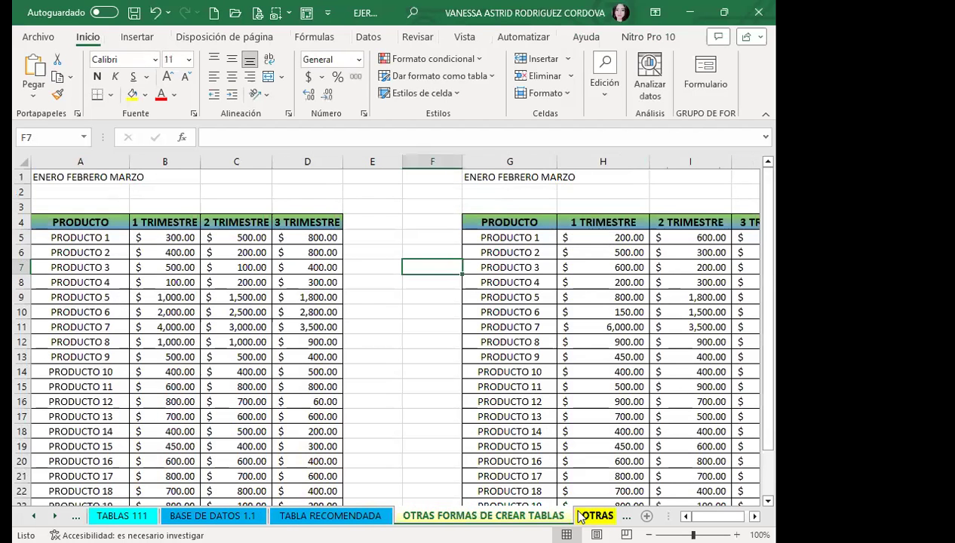
Switch to the other workbook, whose TABLA sheet lists FECHA, PRODUCTO, CANTIDAD and TOTAL sales.
left_click(581, 516)
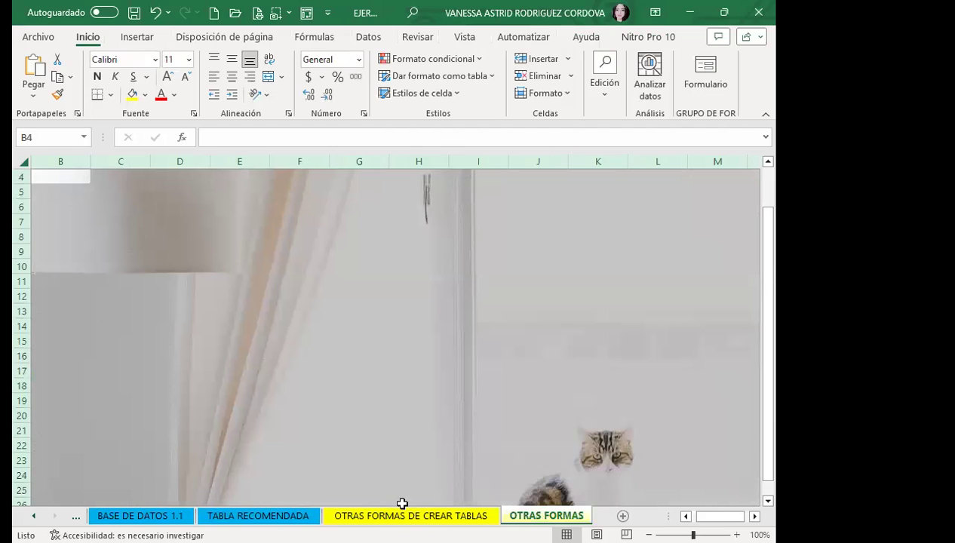
left_click(403, 513)
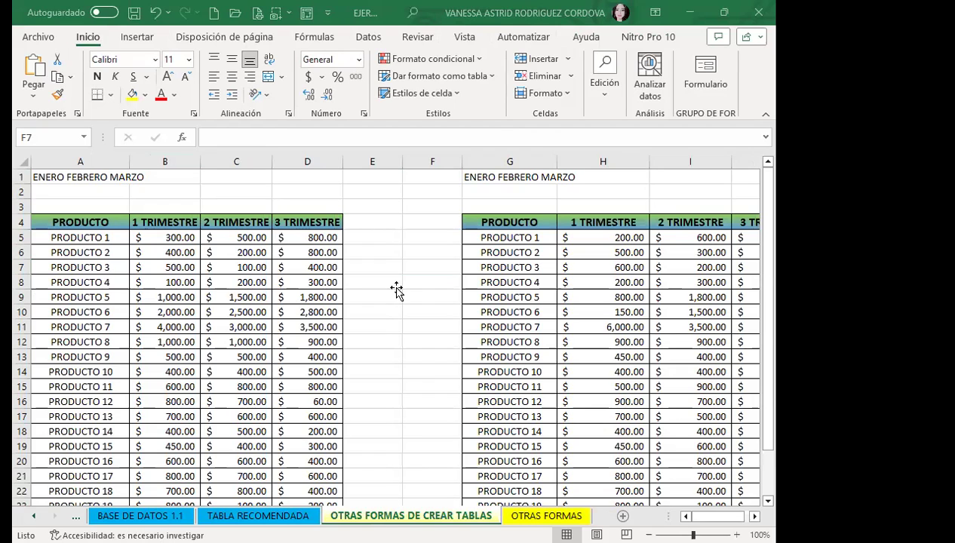
left_click(213, 268)
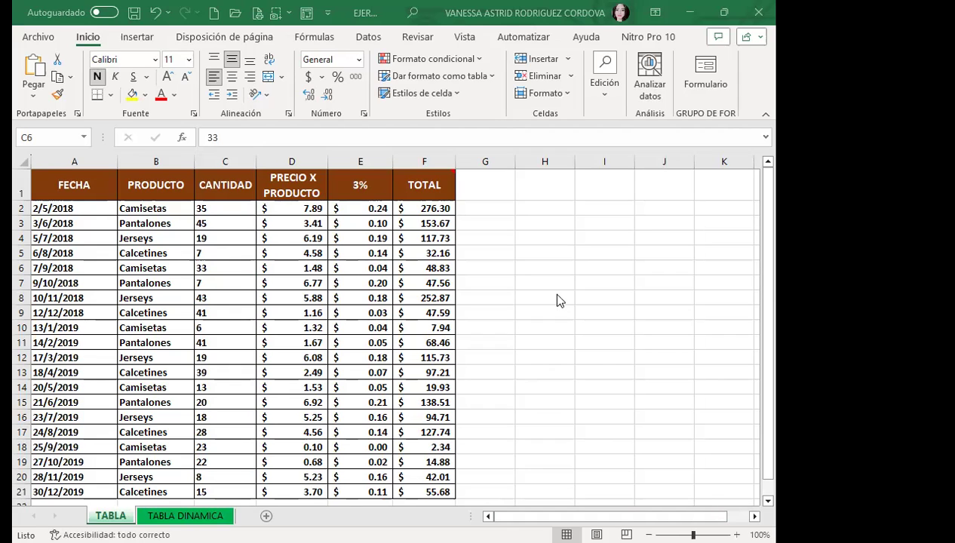
Insert an empty pivot table from the sales range at existing-sheet location 'TABLA DINAMICA'!A3.
left_click(144, 273)
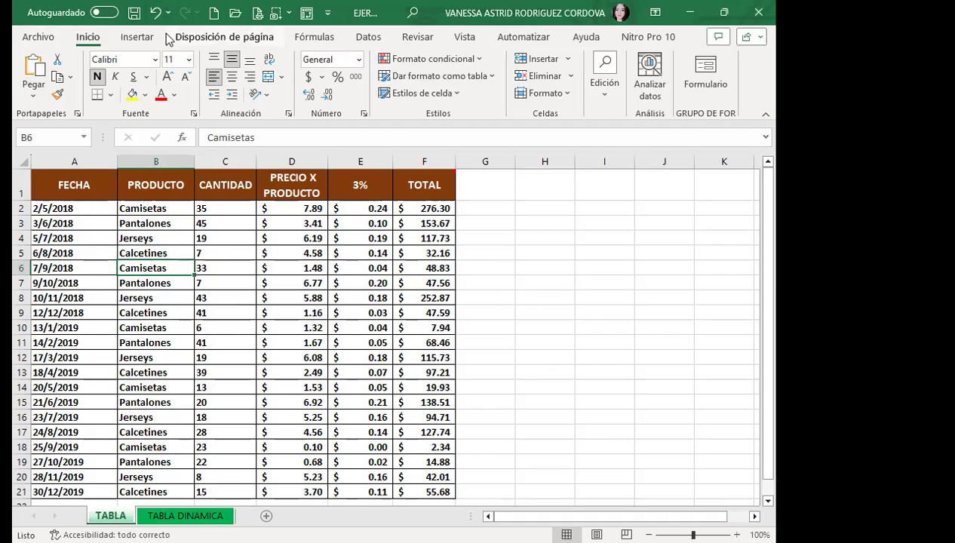
left_click(137, 37)
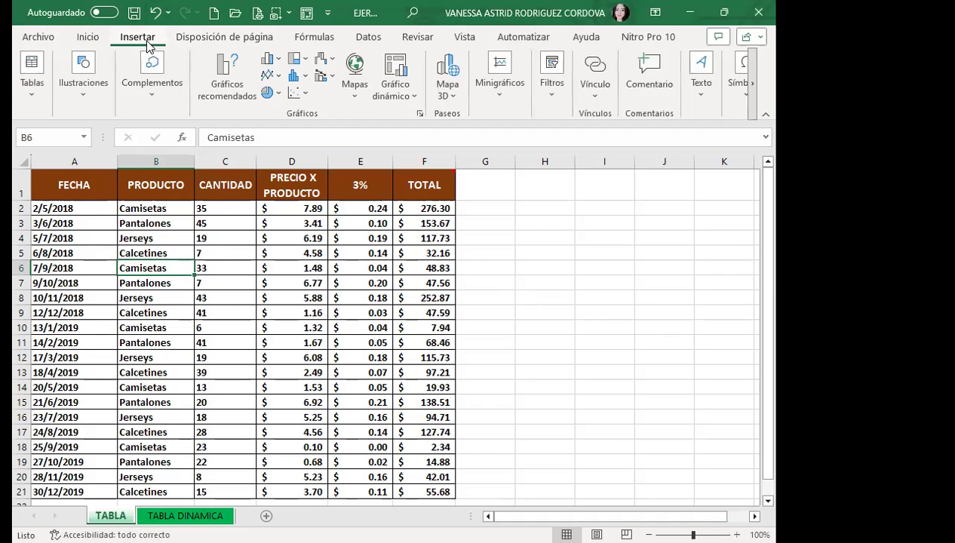
left_click(31, 76)
left_click(47, 154)
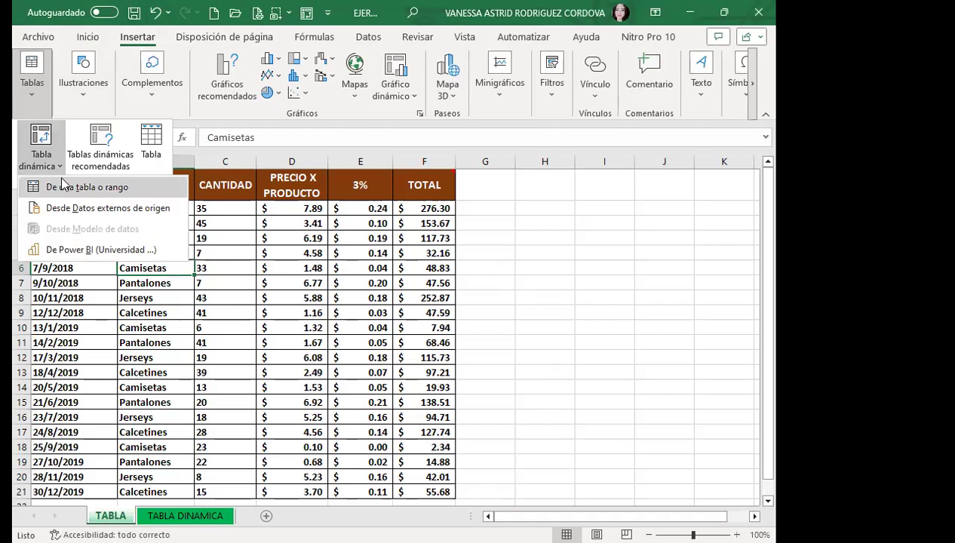
left_click(33, 63)
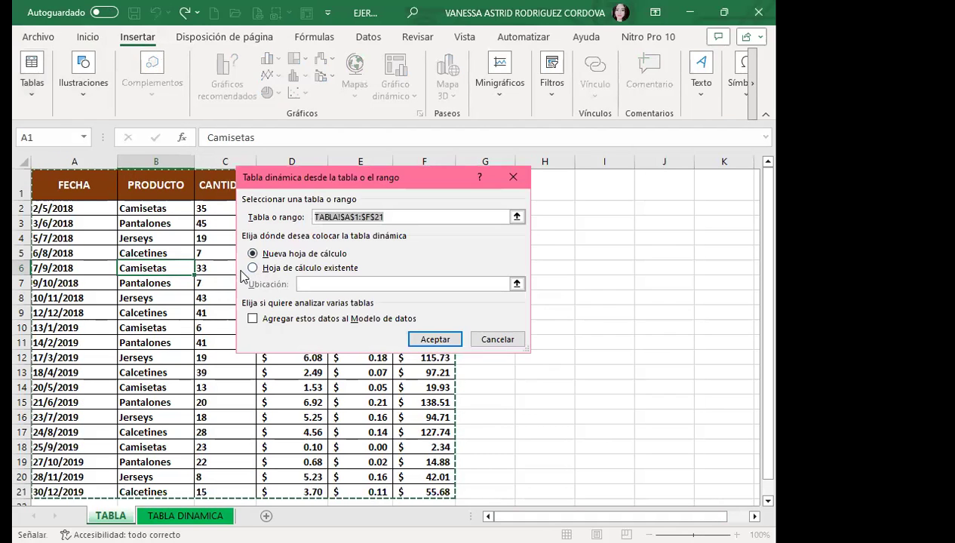
left_click(253, 268)
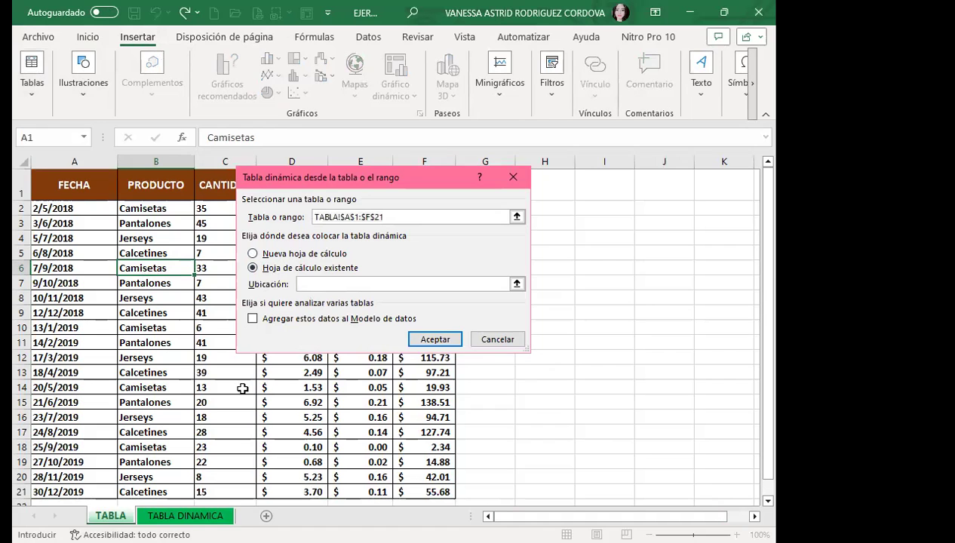
left_click(185, 516)
left_click(78, 208)
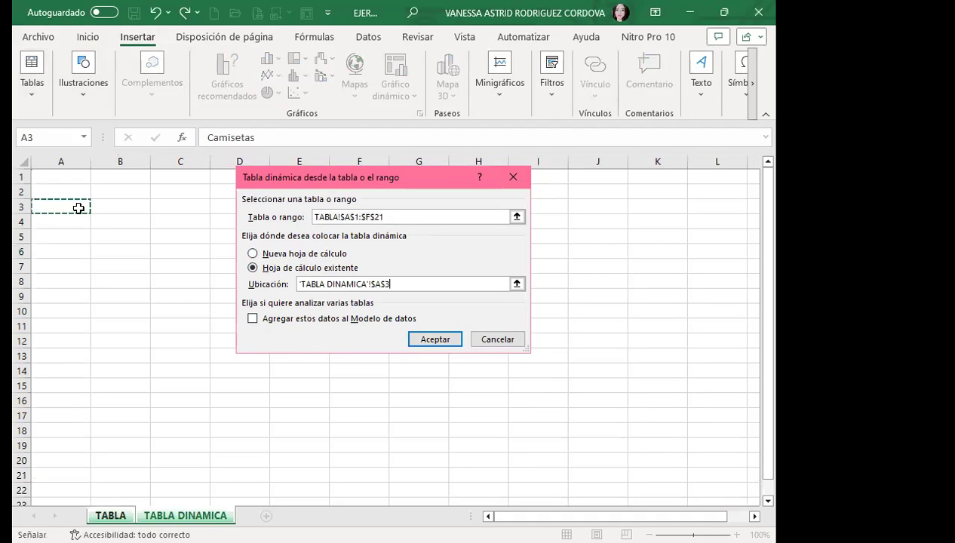
left_click(435, 339)
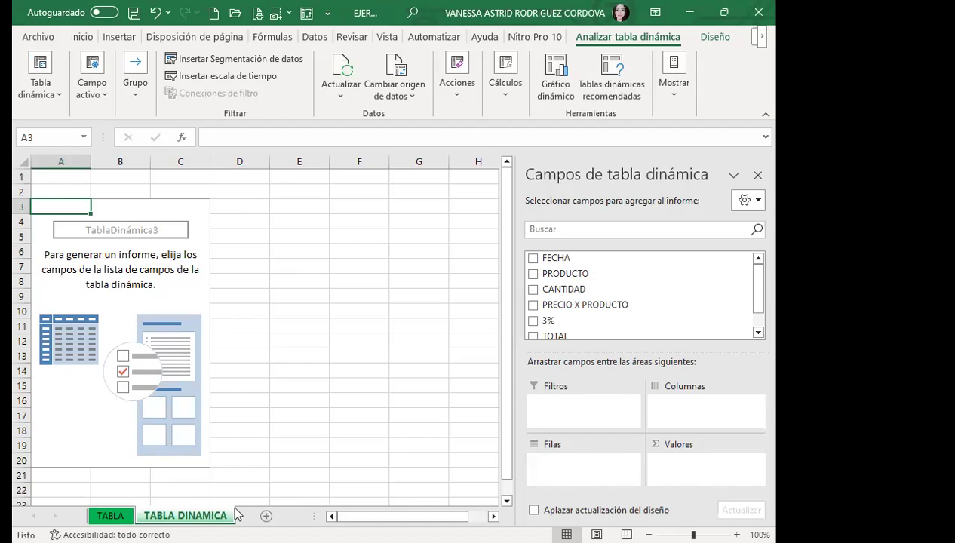
Add PRODUCTO as rows, listing Calcetines, Camisetas, Jerseys and Pantalones with a Total general.
left_click(313, 296)
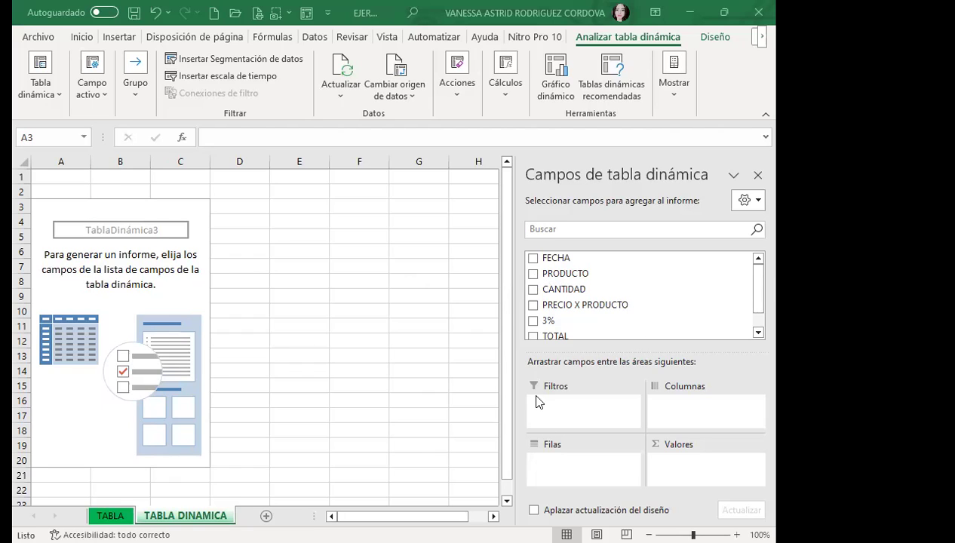
left_click(533, 274)
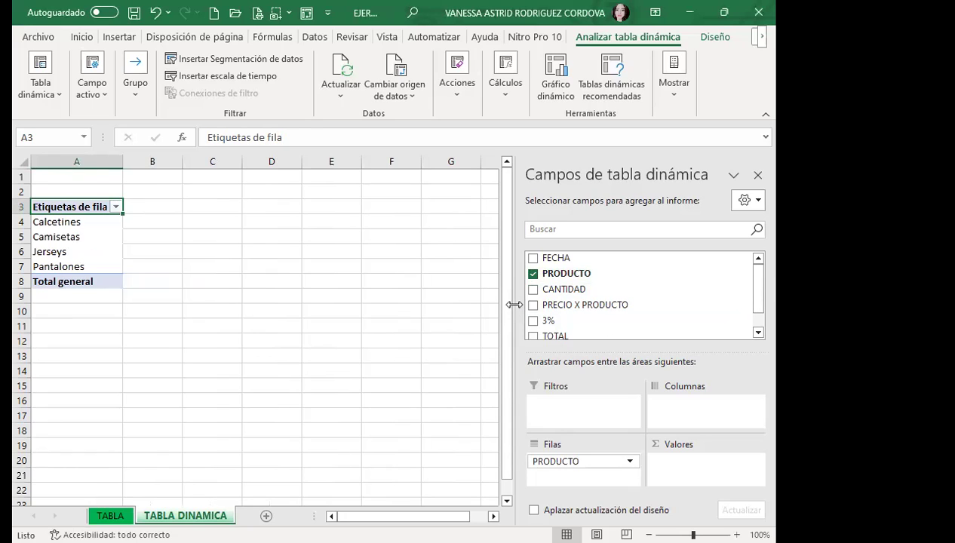
mouse_move(585, 306)
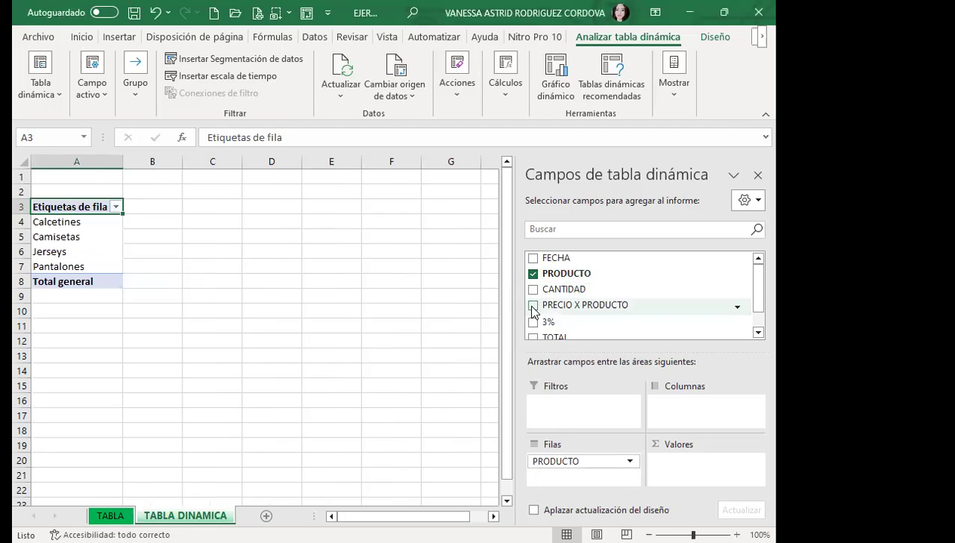
Make PRECIO X PRODUCTO a report filter and sum CANTIDAD per product (130, 110, 107, 135; total 482).
left_click(532, 305)
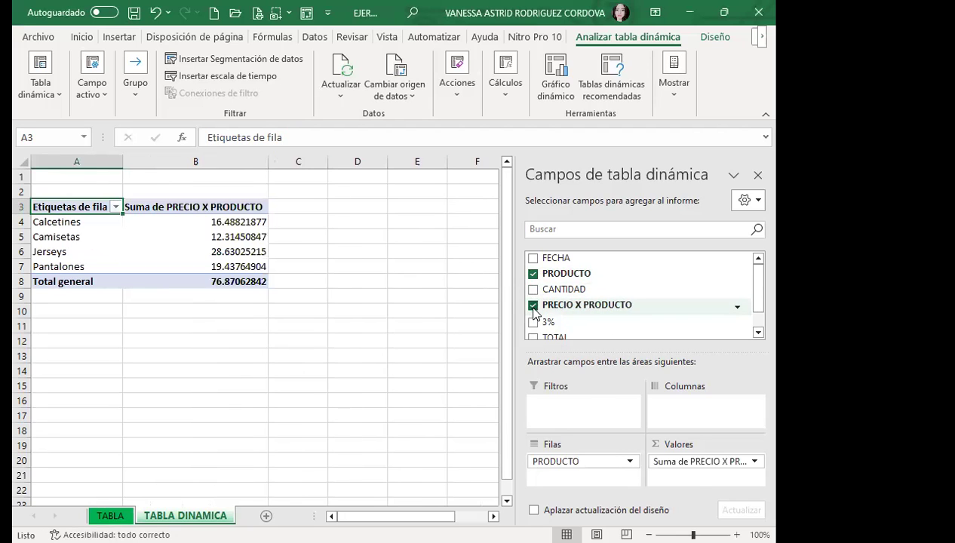
left_click_drag(690, 457, 590, 415)
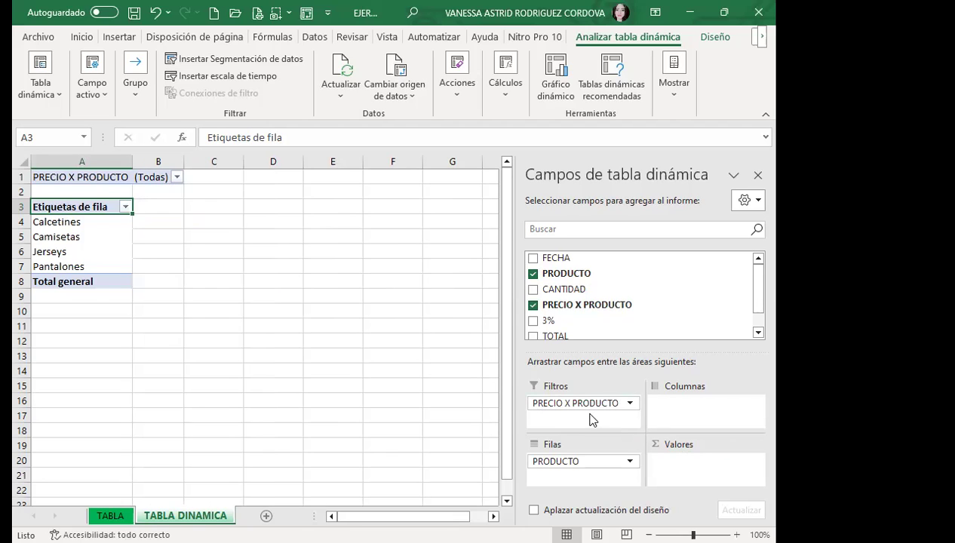
left_click(533, 290)
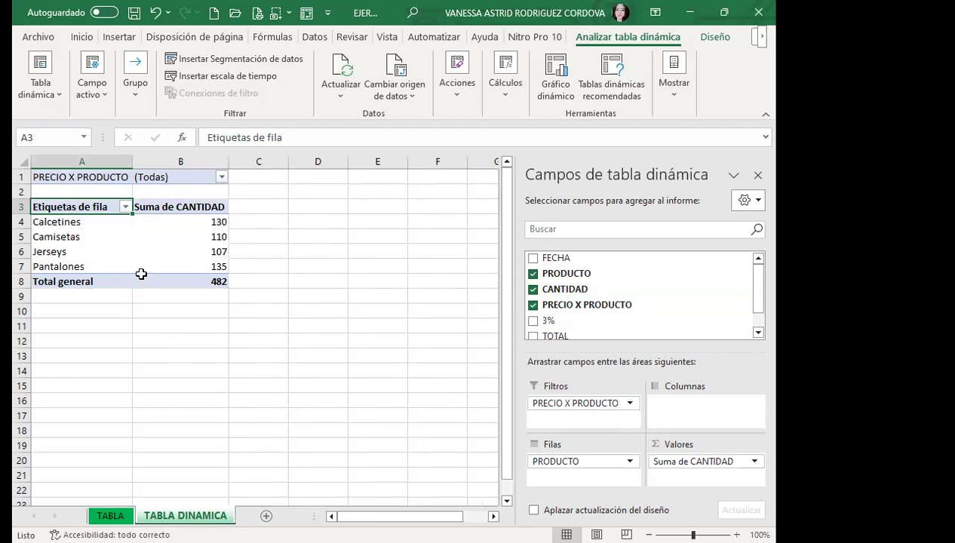
left_click(145, 246)
mouse_move(180, 251)
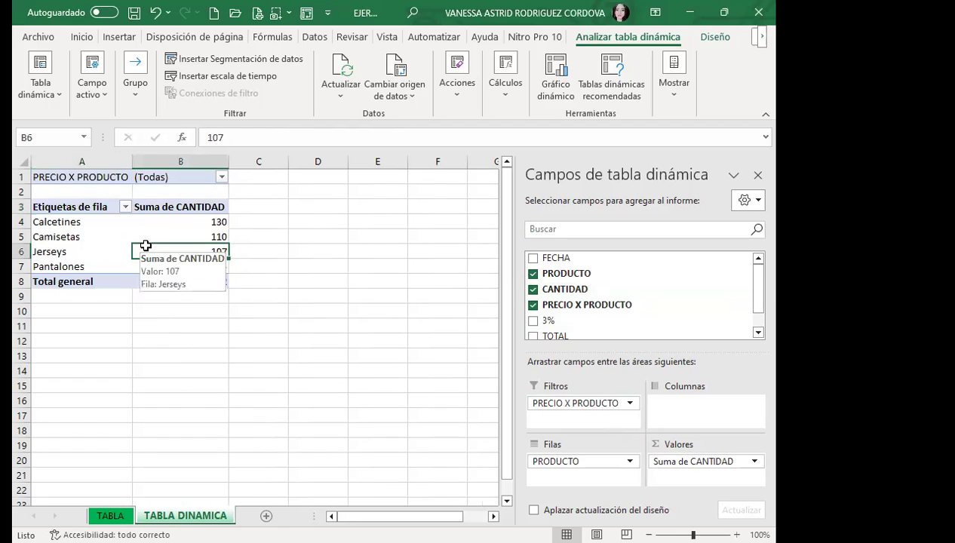
left_click(68, 204)
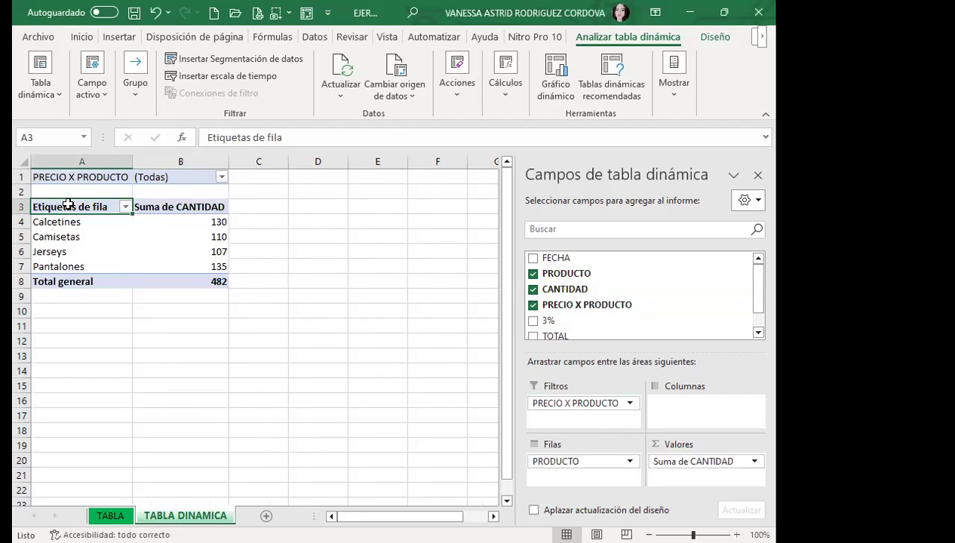
left_click(43, 387)
scroll(241, 453, "down", 3)
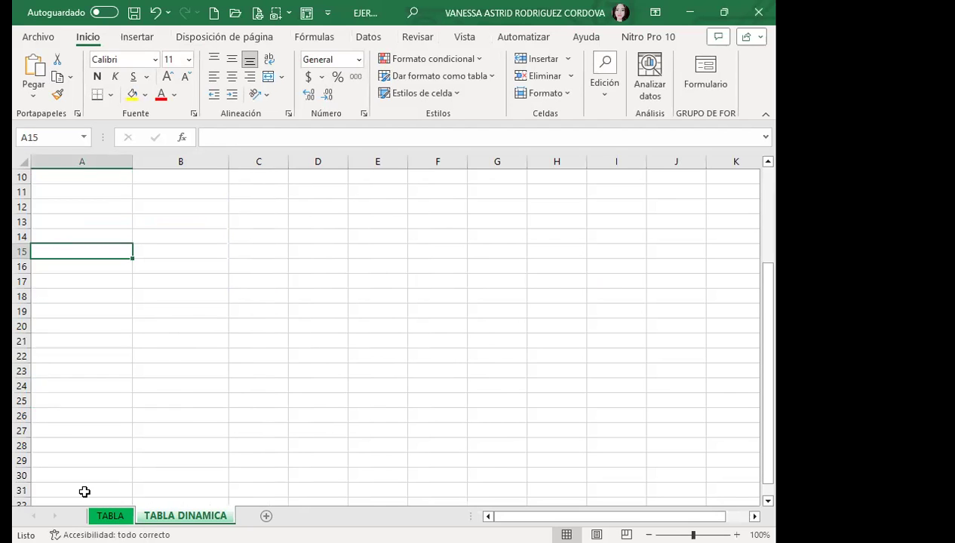
From the TABLA sales range, insert a second empty pivot table at 'TABLA DINAMICA'!A30.
left_click(110, 515)
left_click(136, 312)
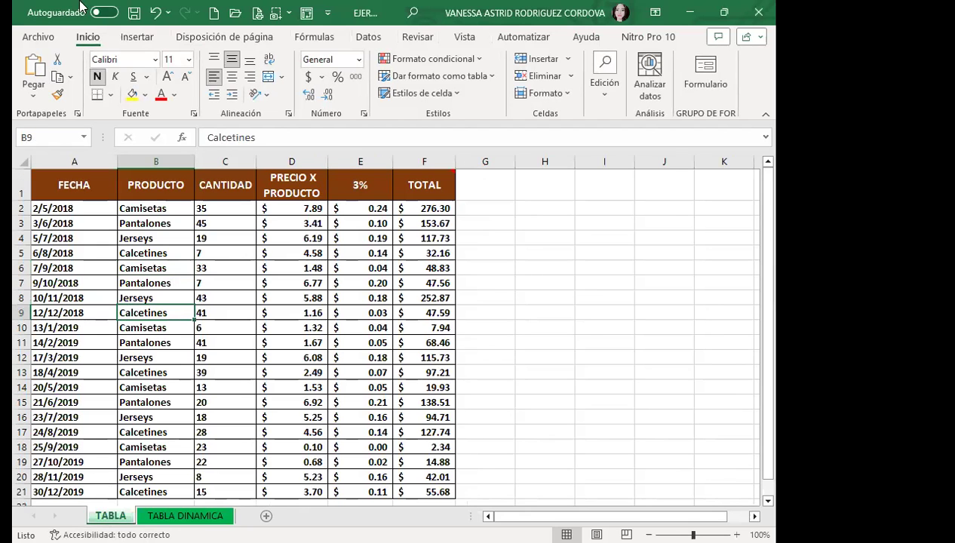
left_click(137, 36)
left_click(36, 104)
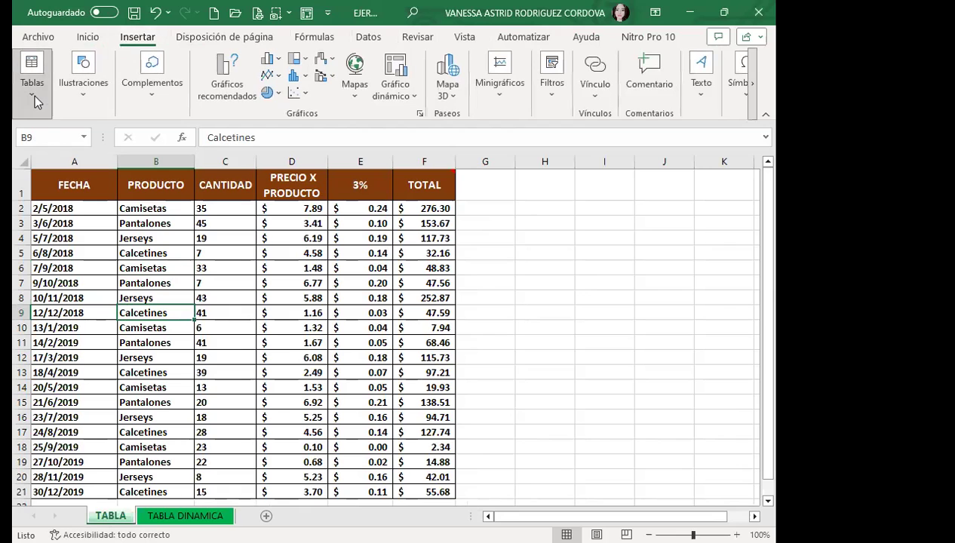
left_click(37, 144)
left_click(253, 267)
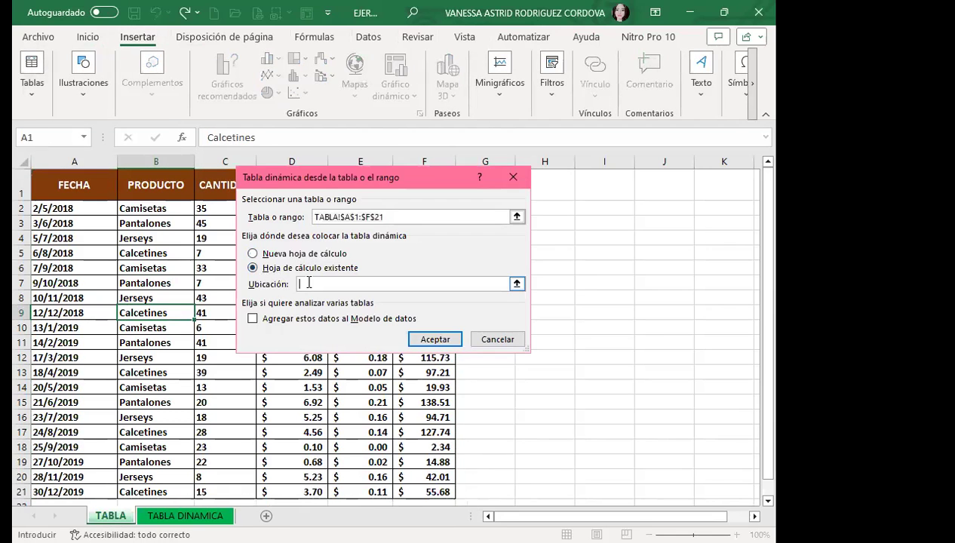
left_click(185, 516)
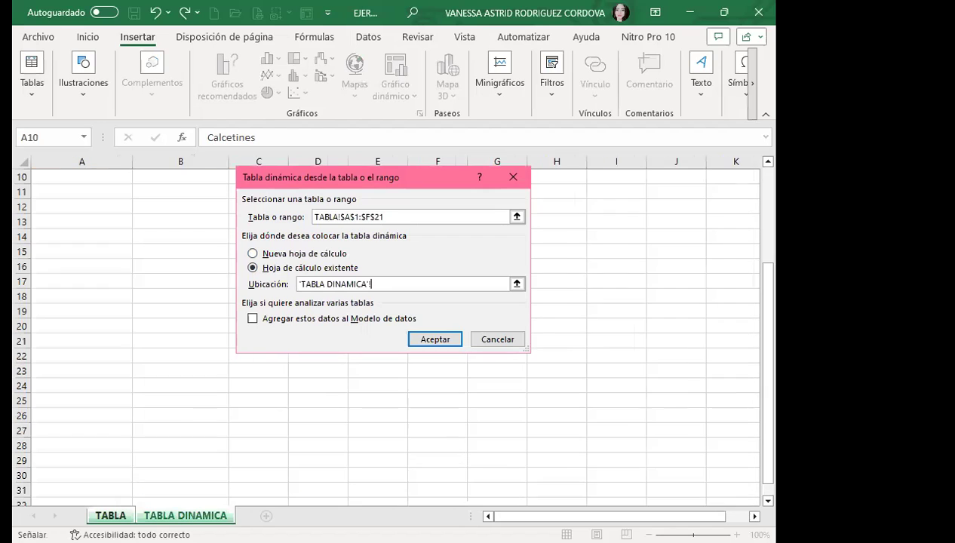
scroll(48, 385, "down", 5)
left_click(59, 250)
left_click(428, 338)
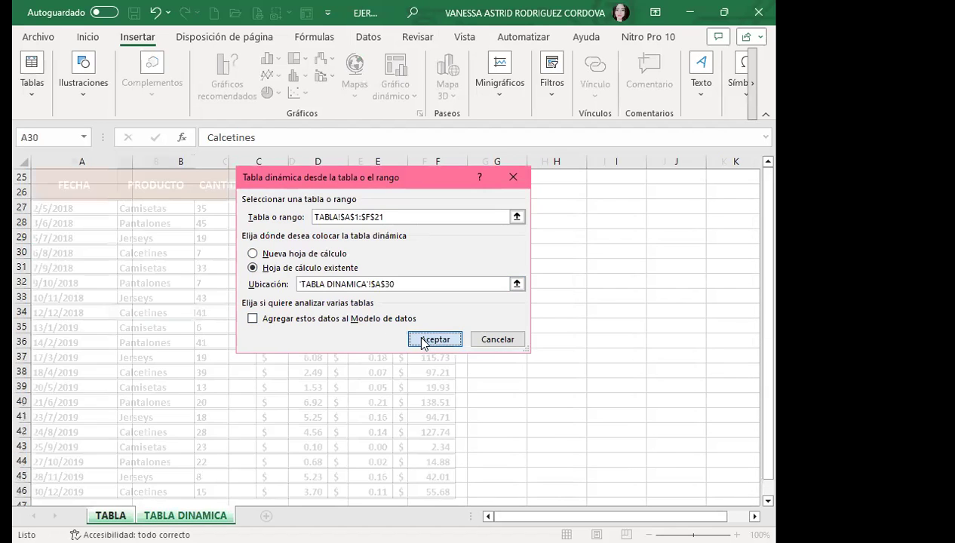
left_click(280, 339)
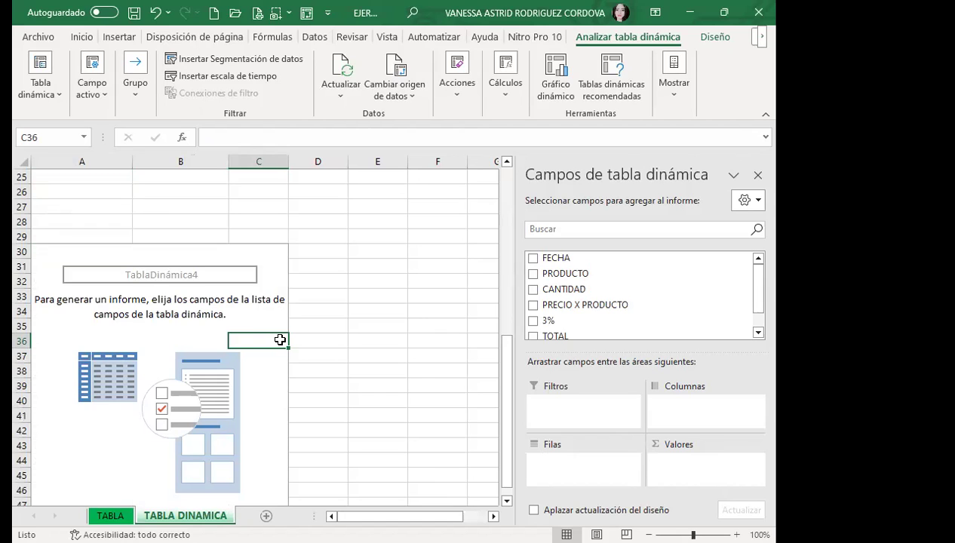
Scroll to row 1 of TABLA DINAMICA to view the CANTIDAD-by-product pivot totalling 482.
left_click(576, 513)
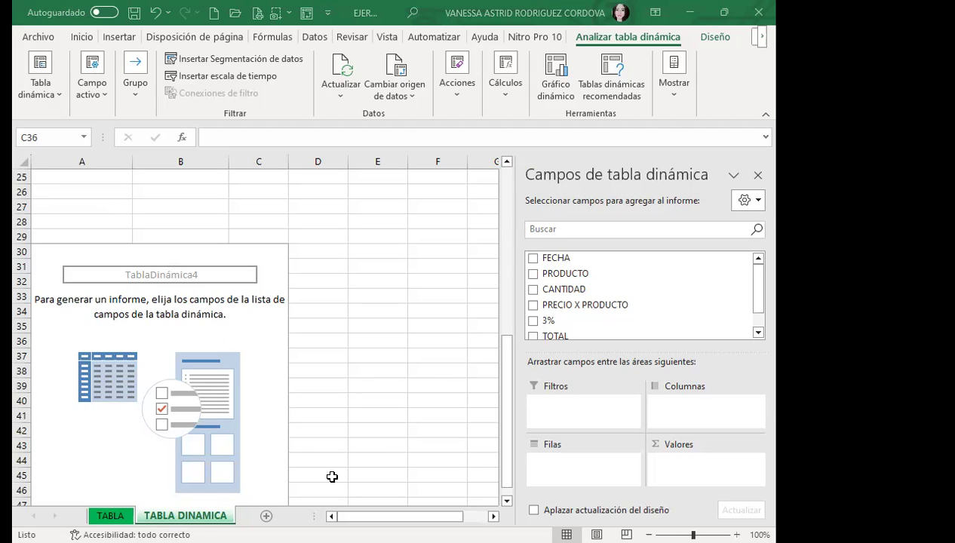
left_click(265, 335)
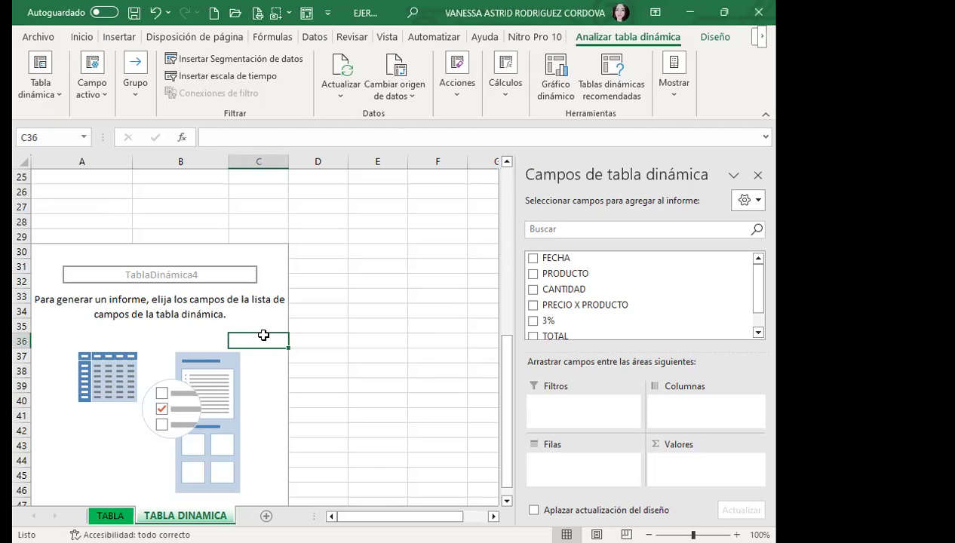
scroll(204, 354, "up", 2)
scroll(194, 344, "up", 3)
scroll(188, 335, "up", 3)
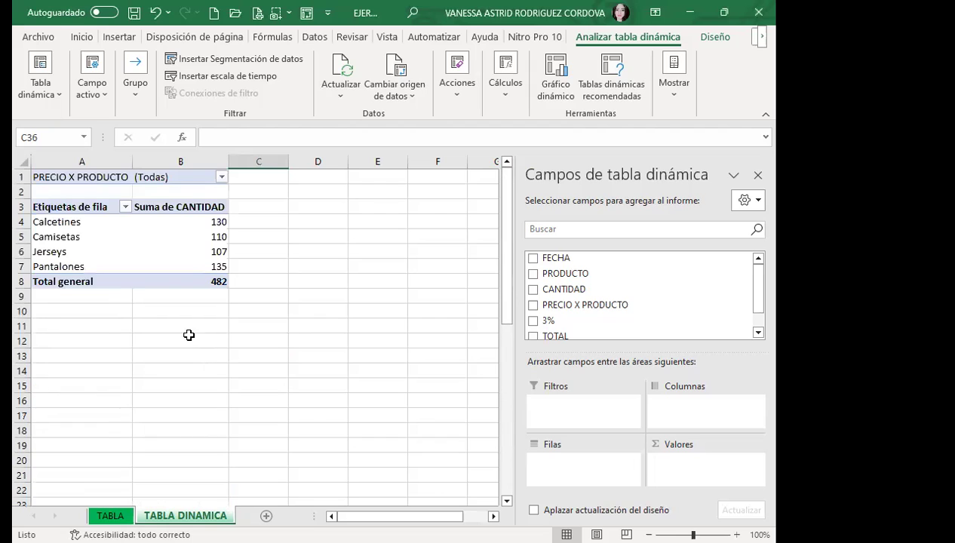
left_click(164, 253)
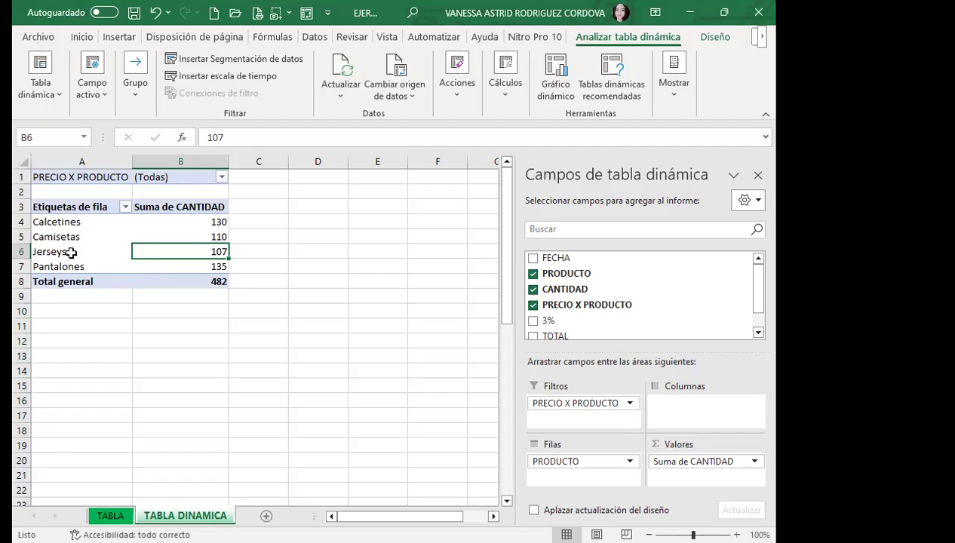
left_click(112, 517)
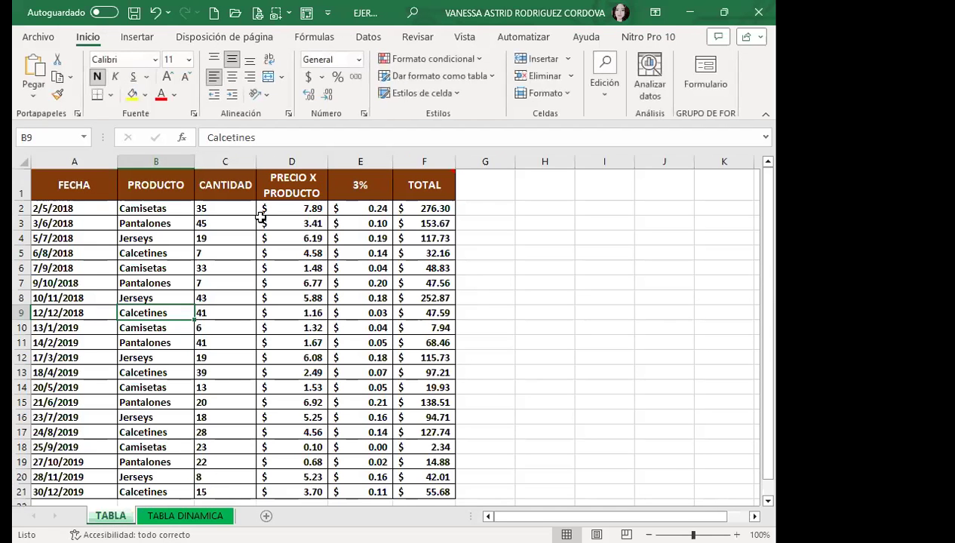
left_click(436, 208)
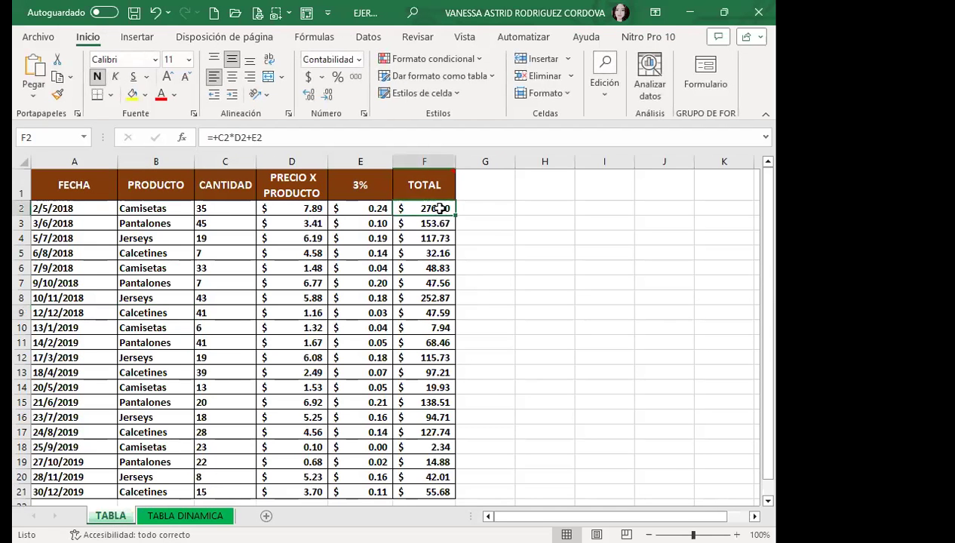
left_click(336, 208)
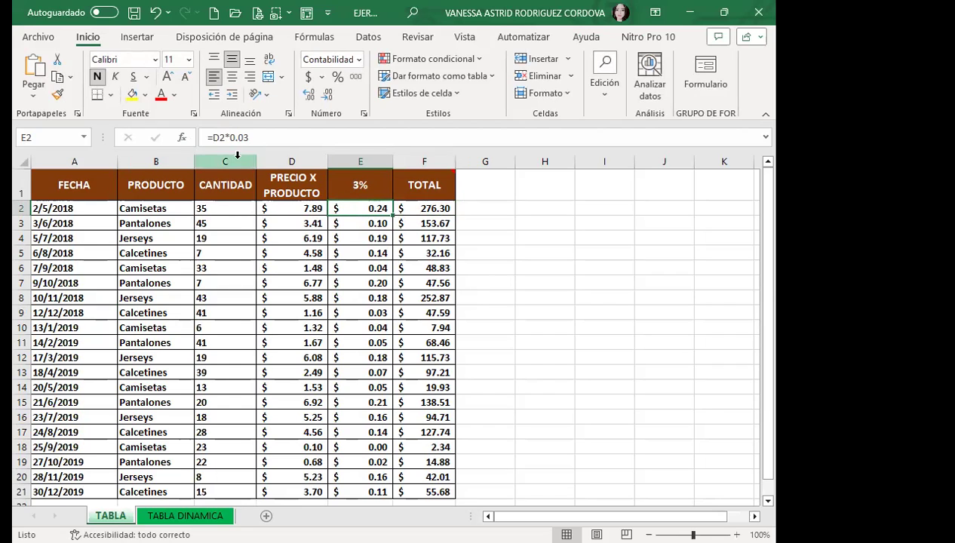
left_click(419, 211)
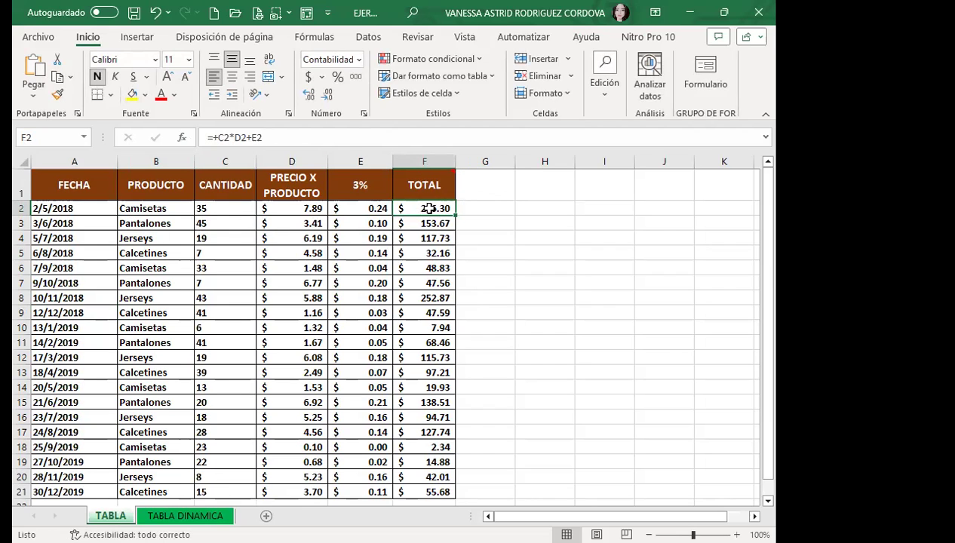
key("ctrl+Page_Down")
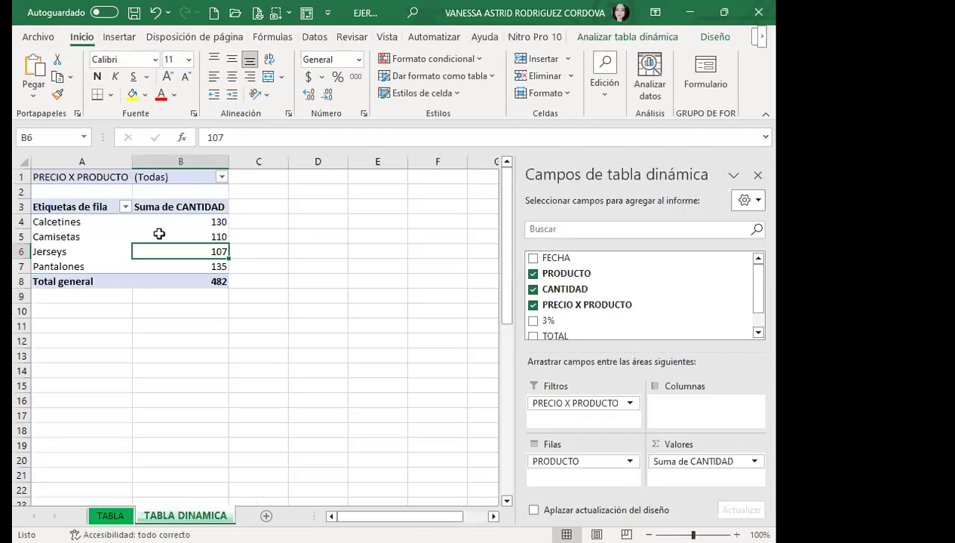
left_click(171, 222)
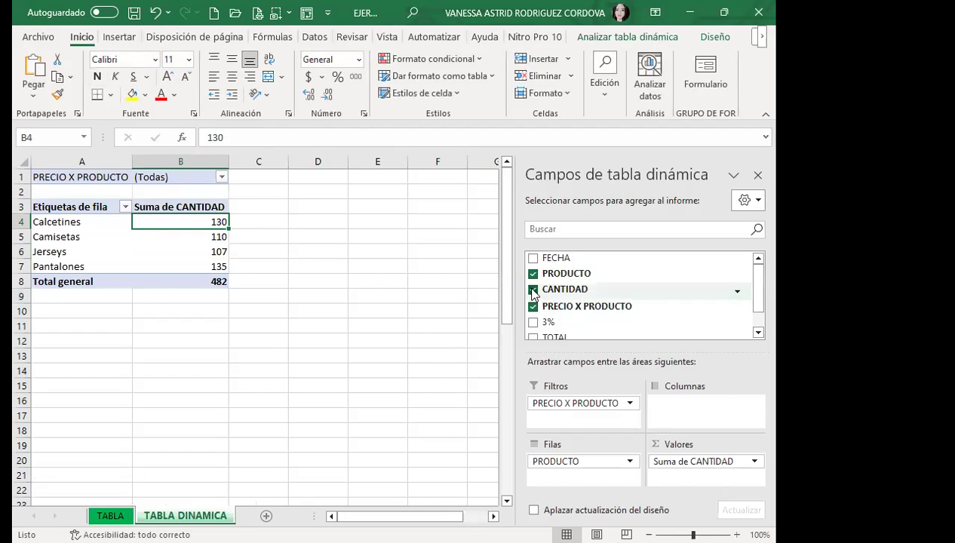
Replace CANTIDAD and the PRECIO X PRODUCTO filter with summed TOTAL values per product.
left_click(533, 289)
left_click(533, 306)
left_click(532, 337)
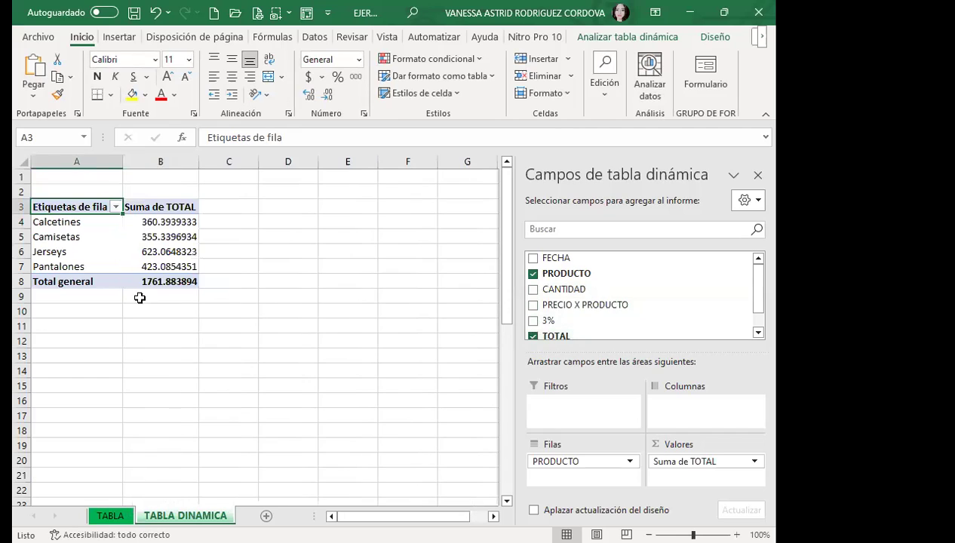
Format the product TOTAL sums and B8 grand total as two-decimal dollar accounting, totalling $1,761.88.
left_click_drag(159, 218, 160, 267)
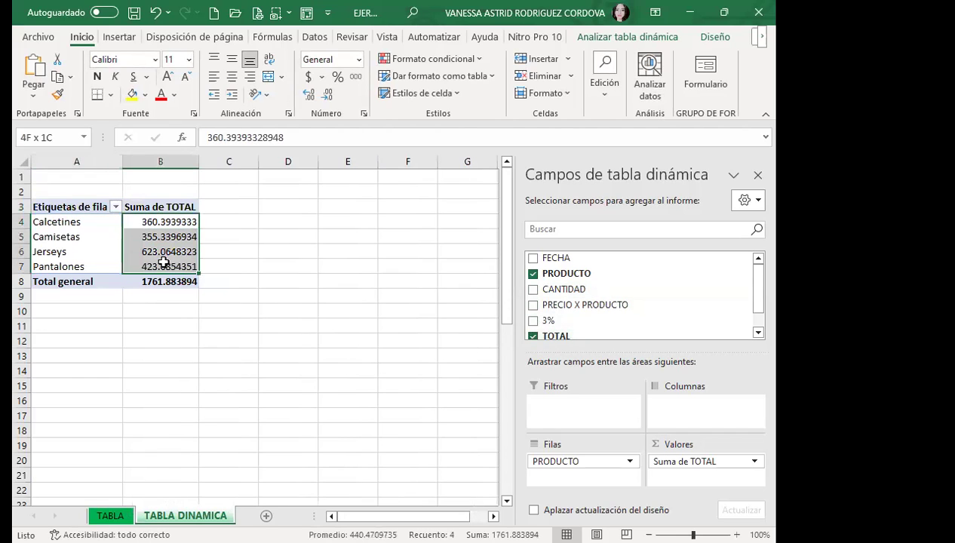
left_click(327, 98)
left_click(328, 98)
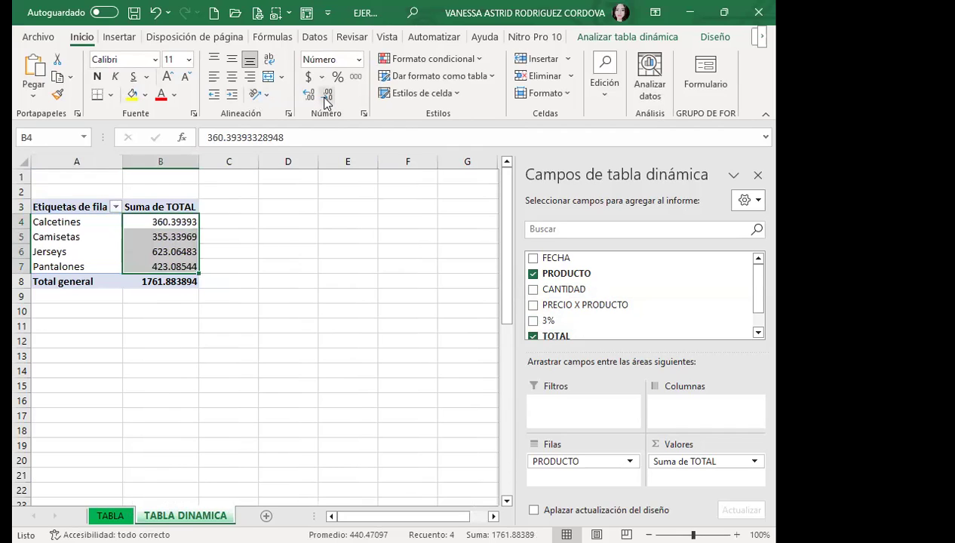
left_click(325, 99)
left_click(325, 99)
left_click(325, 99)
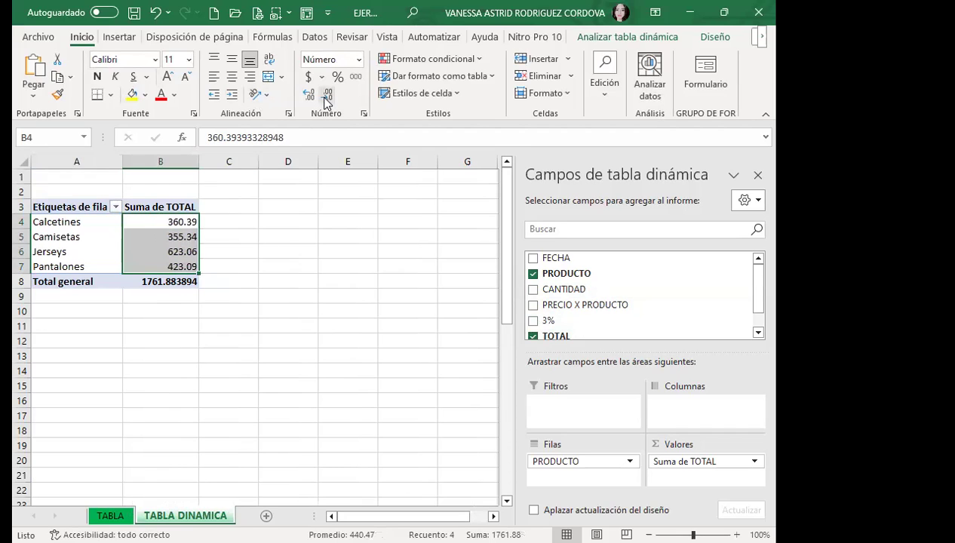
left_click(307, 76)
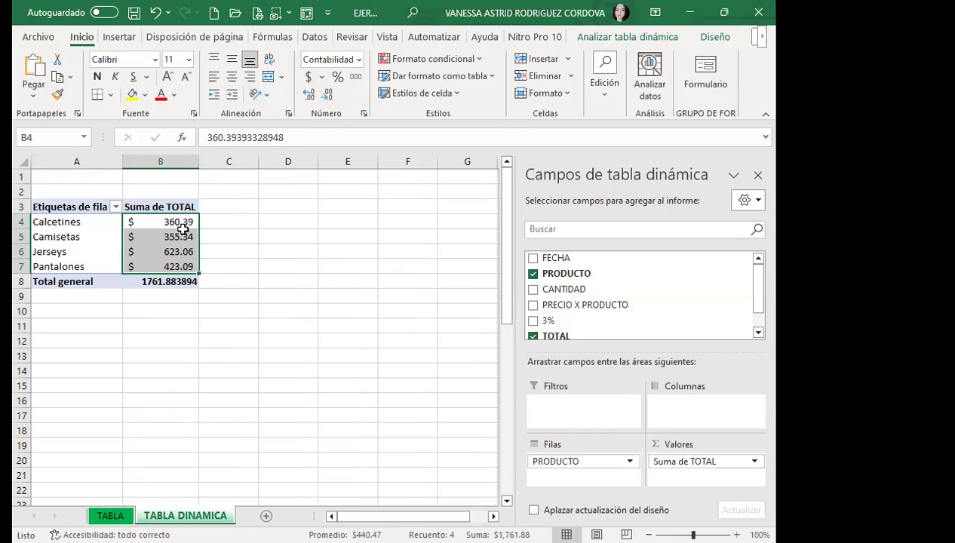
left_click(131, 282)
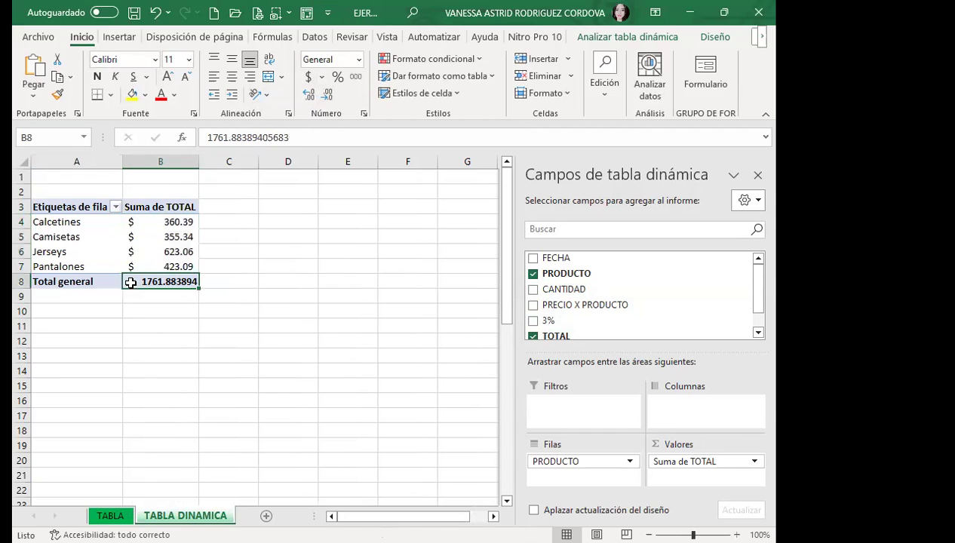
key("Up")
left_click(59, 100)
left_click(136, 280)
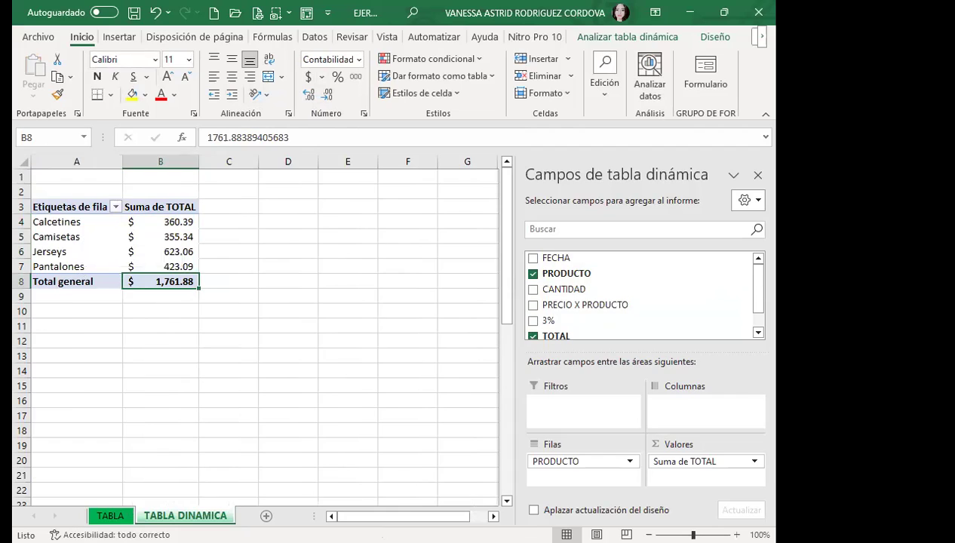
key("ctrl+Page_Up")
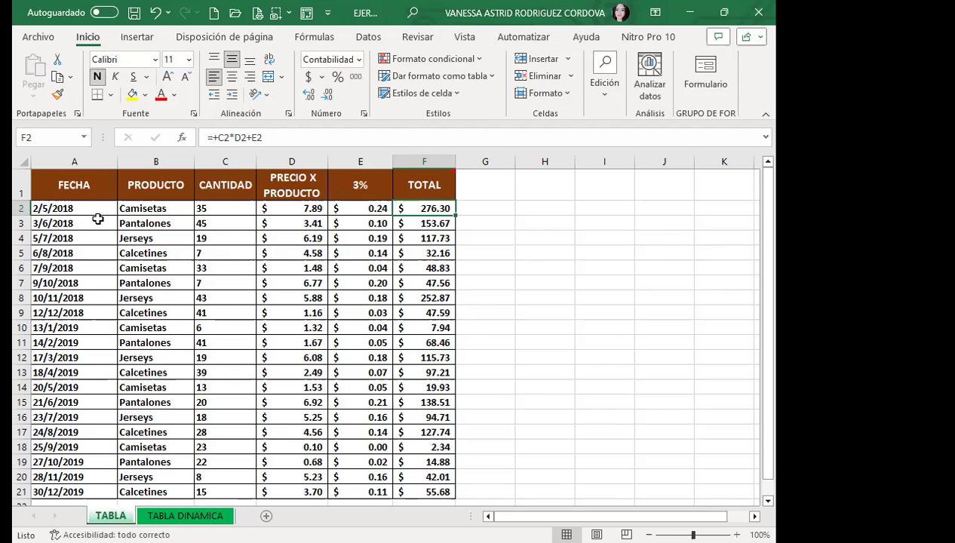
Nest FECHA dates under each product to show individual TOTAL amounts, accepting the overlap warning.
left_click(184, 515)
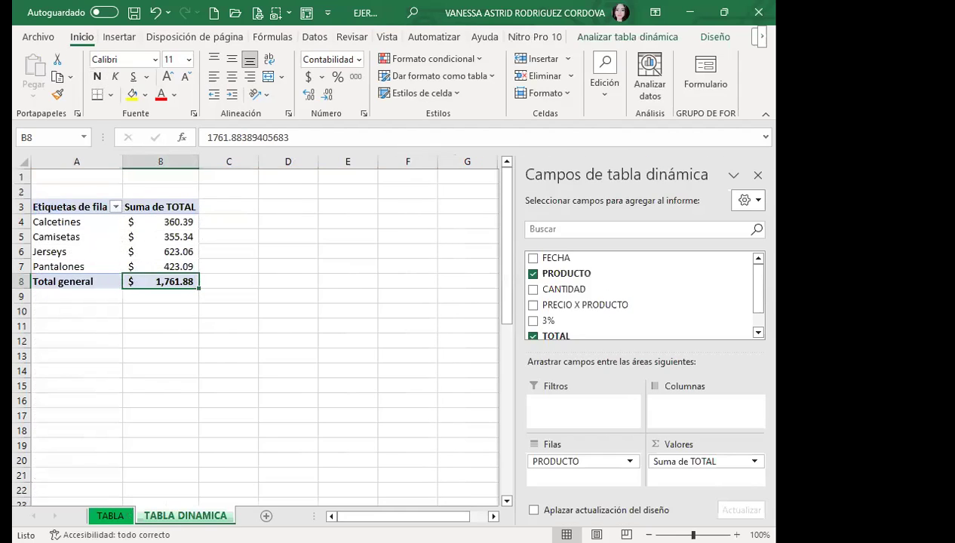
left_click(531, 258)
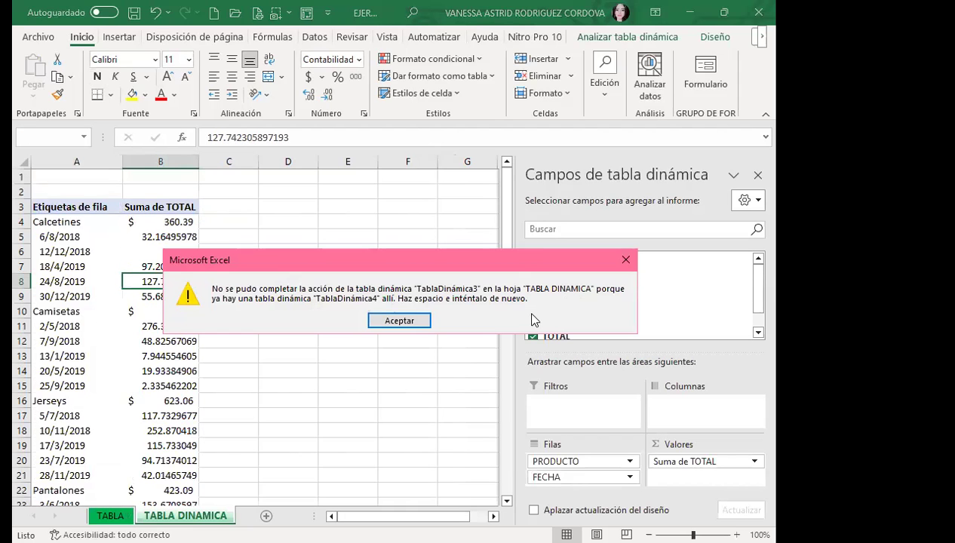
left_click(626, 260)
left_click(398, 339)
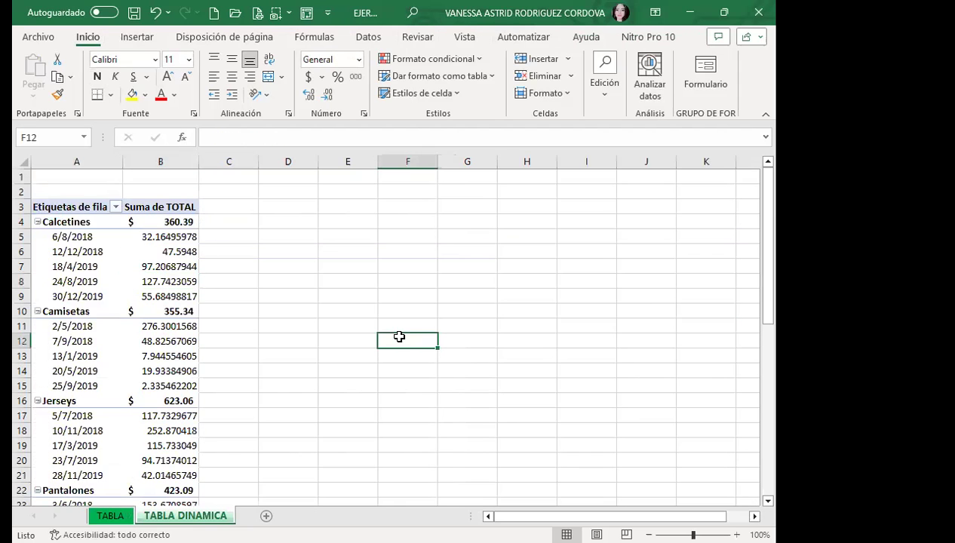
Check the TABLA data sheet, then return to the TABLA DINAMICA pivot table.
left_click(87, 323)
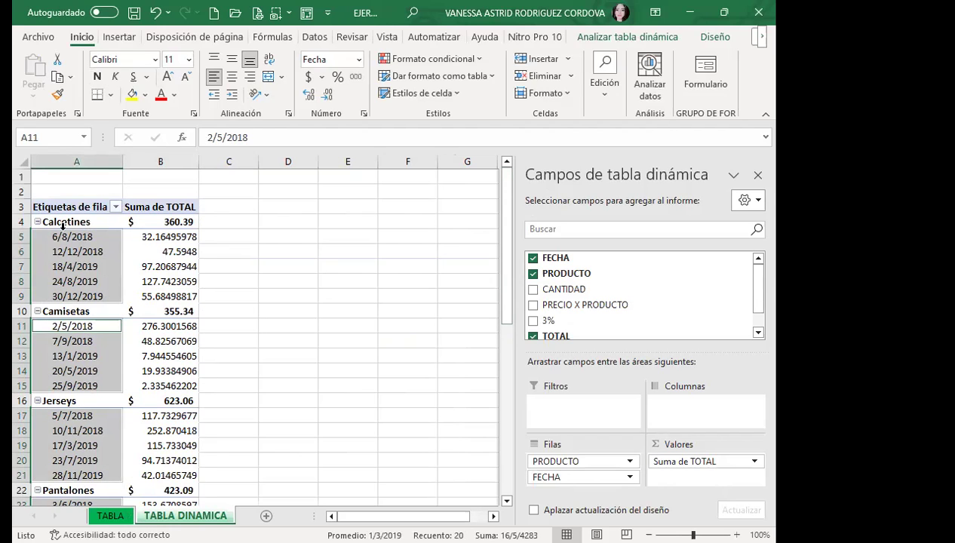
left_click(111, 515)
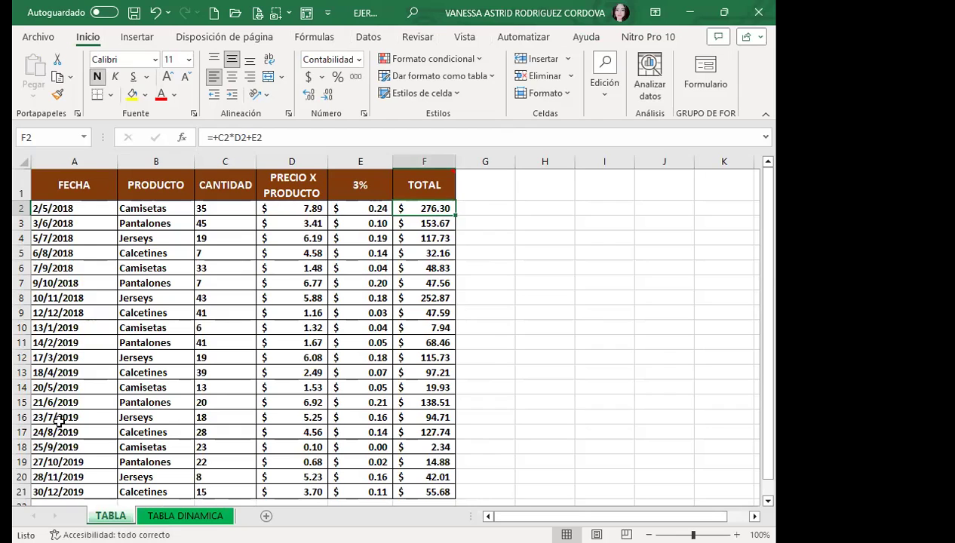
left_click(172, 515)
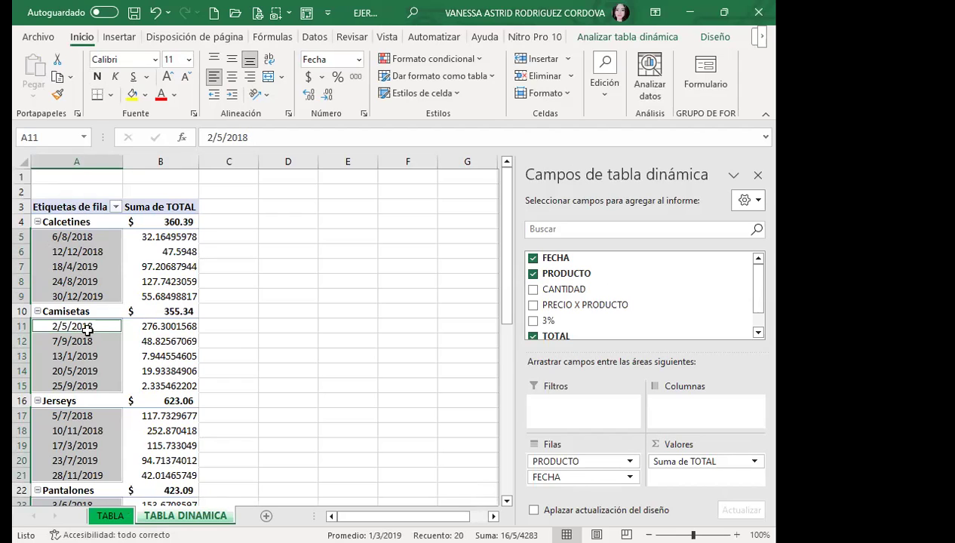
Collapse the Pantalones, Jerseys, Camisetas and Calcetines date groups, leaving only subtotals and the $1,761.88 total.
scroll(89, 326, "down", 2)
scroll(93, 326, "down", 2)
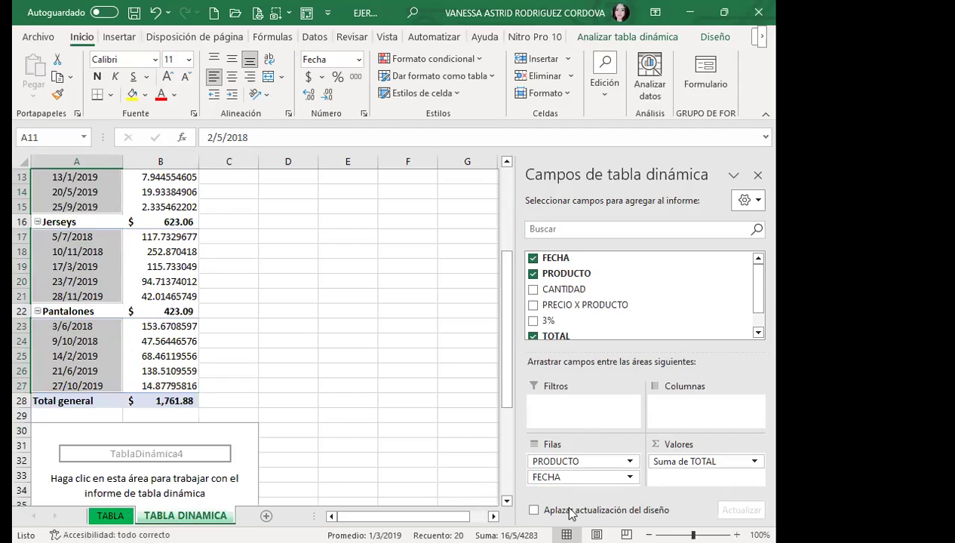
left_click(38, 311)
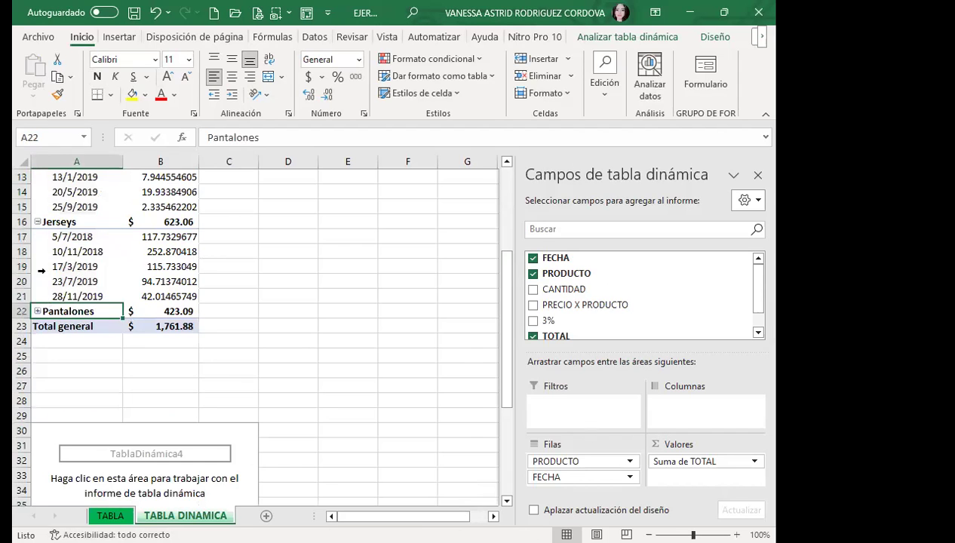
left_click(38, 222)
left_click(38, 262)
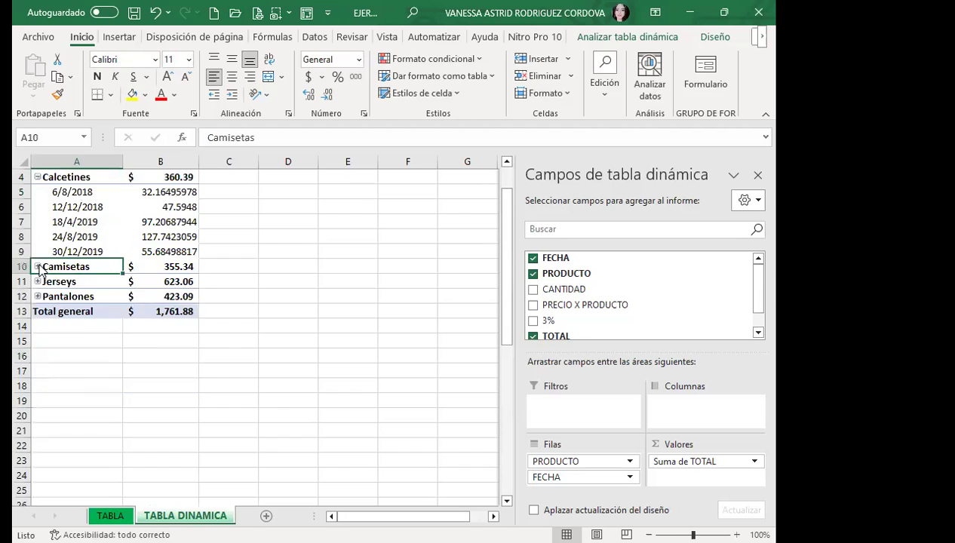
left_click(40, 223)
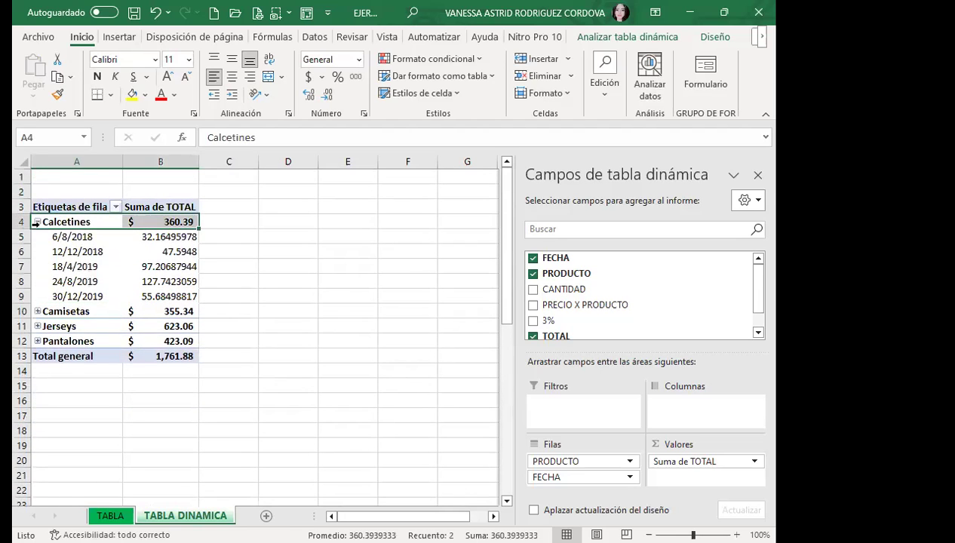
left_click(38, 222)
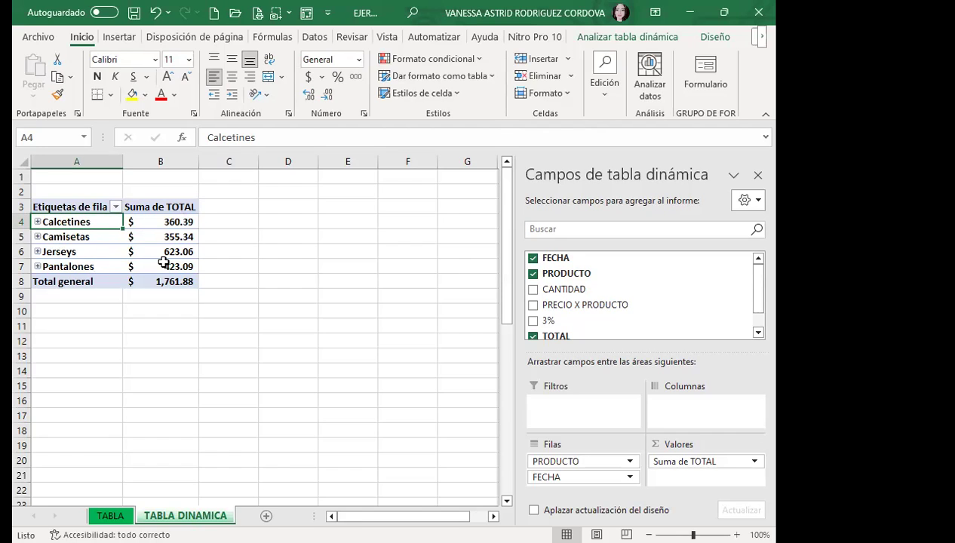
Move the TOTAL field into the report filter, view its values, then return it to the values area.
left_click(207, 367)
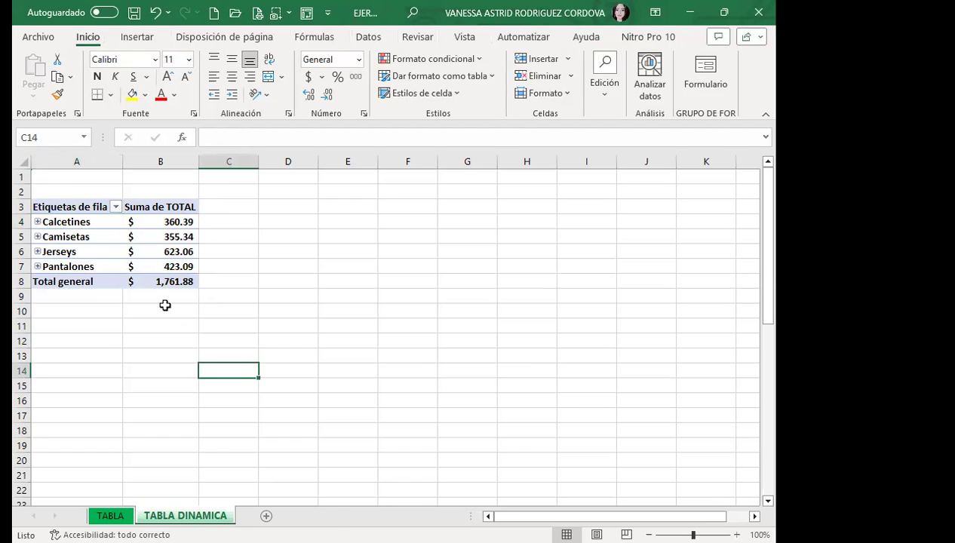
left_click(155, 262)
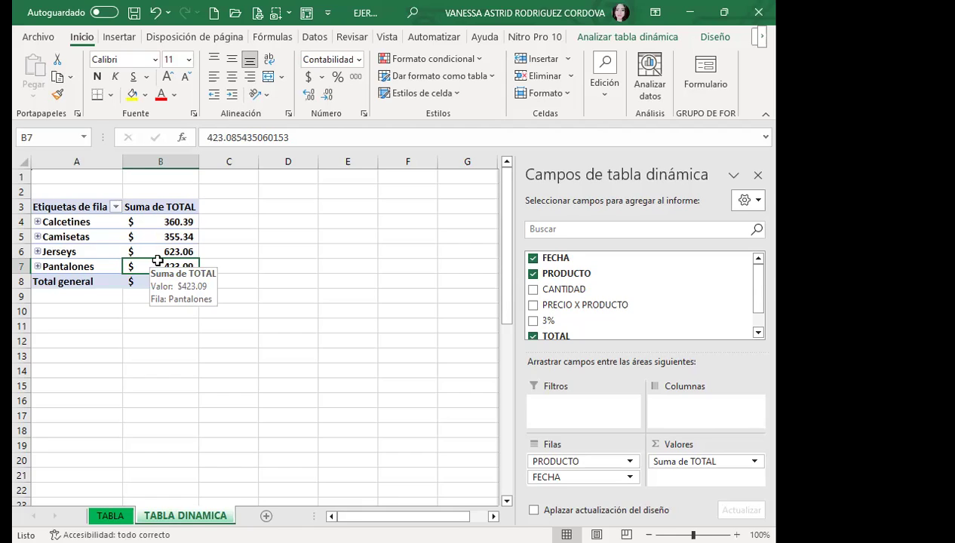
left_click(189, 221)
mouse_move(160, 221)
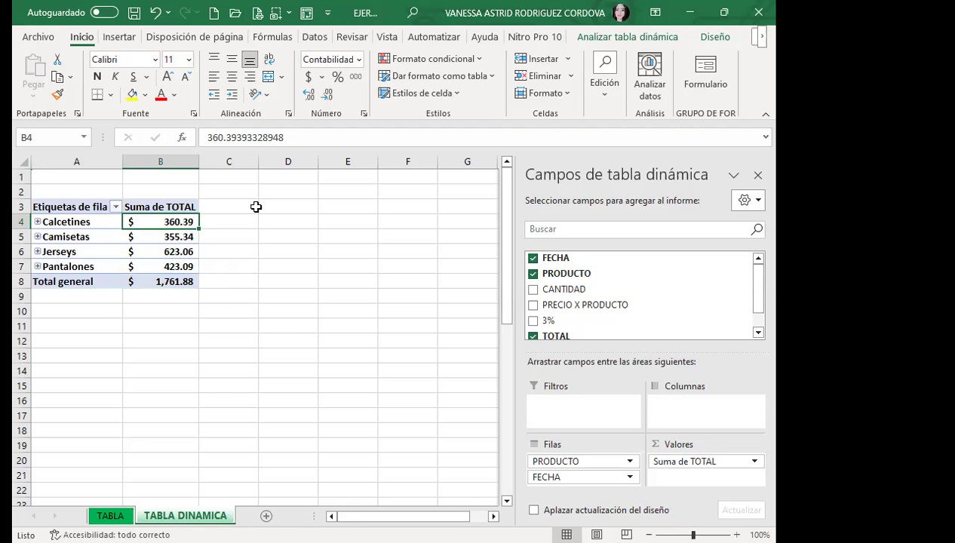
left_click_drag(690, 467, 600, 403)
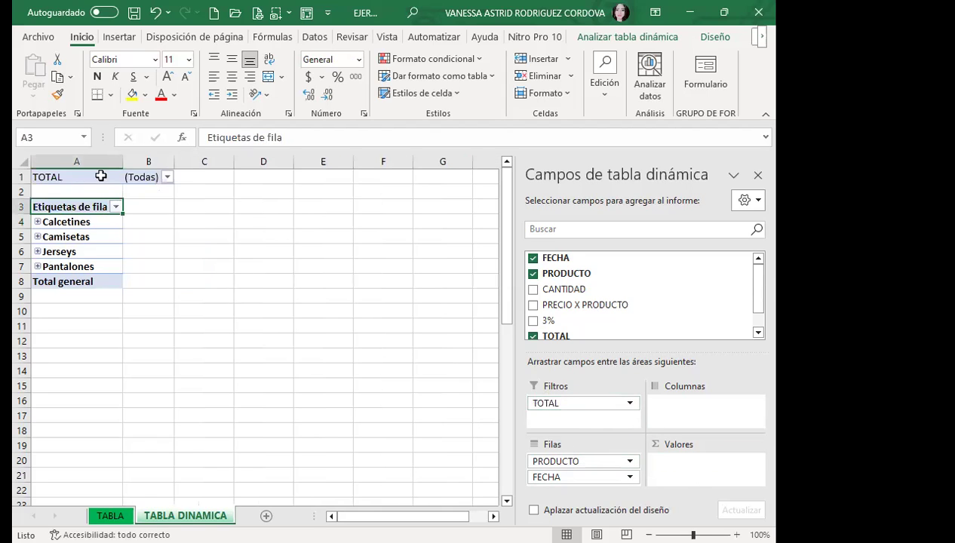
left_click(167, 176)
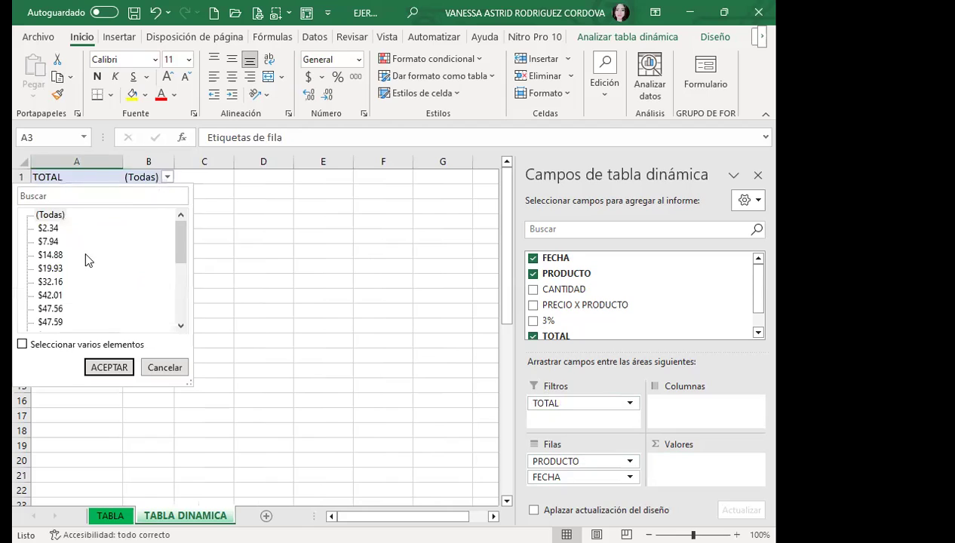
mouse_move(181, 251)
left_mouse_down()
mouse_move(179, 329)
mouse_move(183, 228)
left_mouse_up()
left_click(164, 375)
mouse_move(558, 403)
left_mouse_down()
mouse_move(681, 463)
mouse_move(668, 461)
left_mouse_up()
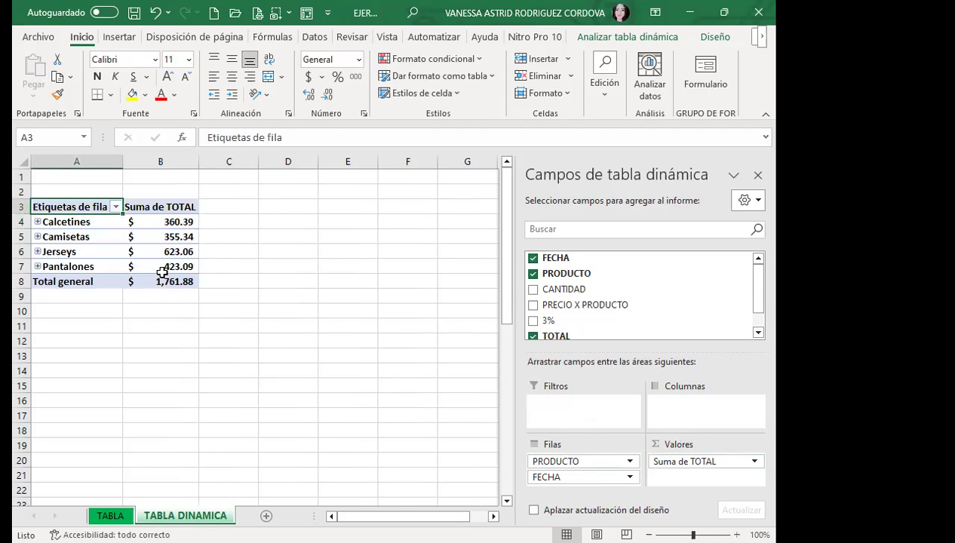
Try overwriting the Calcetines pivot value and dismiss the cannot-change-pivot warnings.
left_click(161, 224)
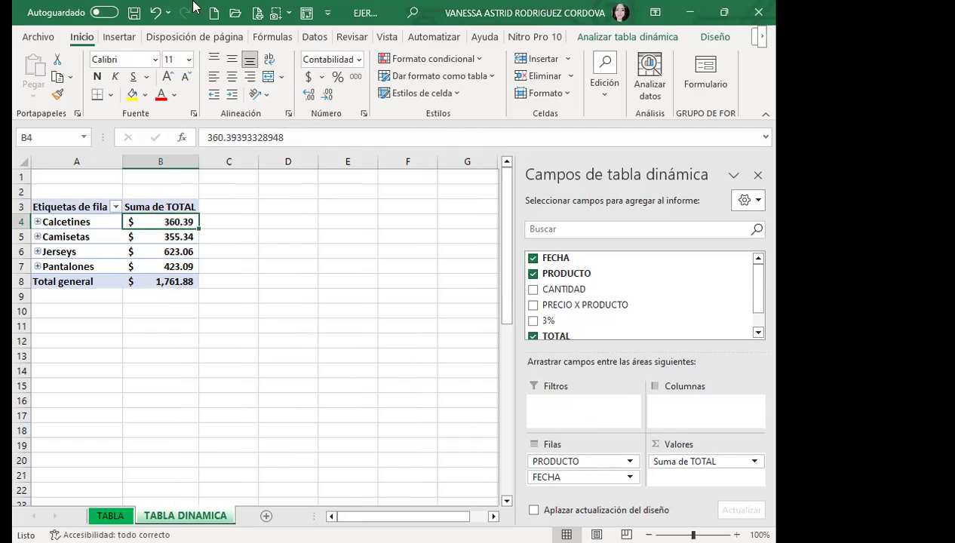
left_click(217, 134)
key("Return")
left_click(520, 260)
left_click(533, 289)
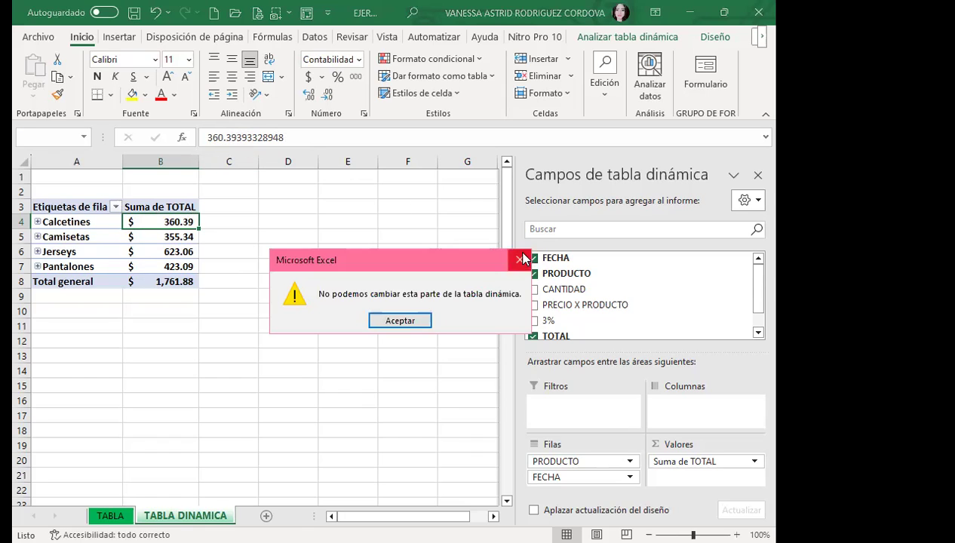
left_click(520, 259)
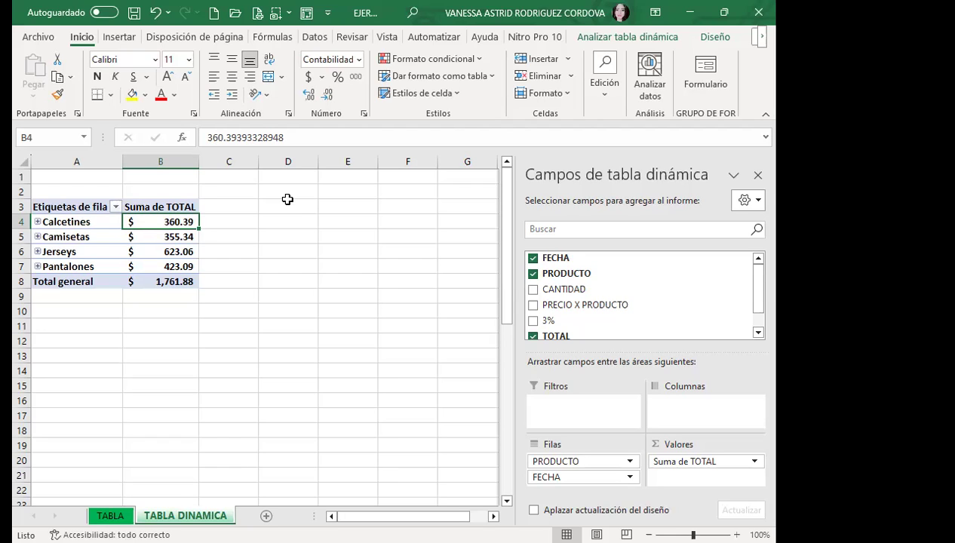
Select the Camisetas and Calcetines totals, then an empty cell beside the pivot.
left_click(153, 239)
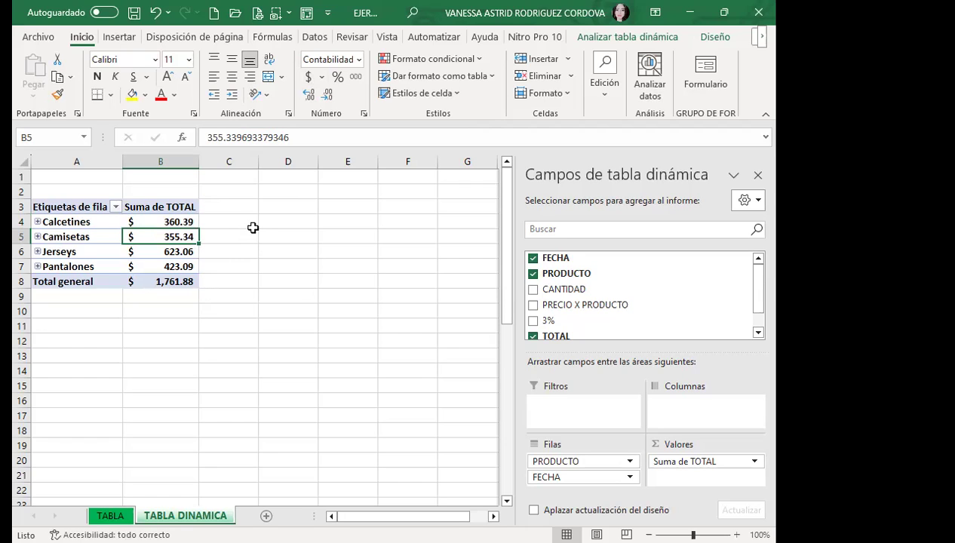
left_click(183, 221)
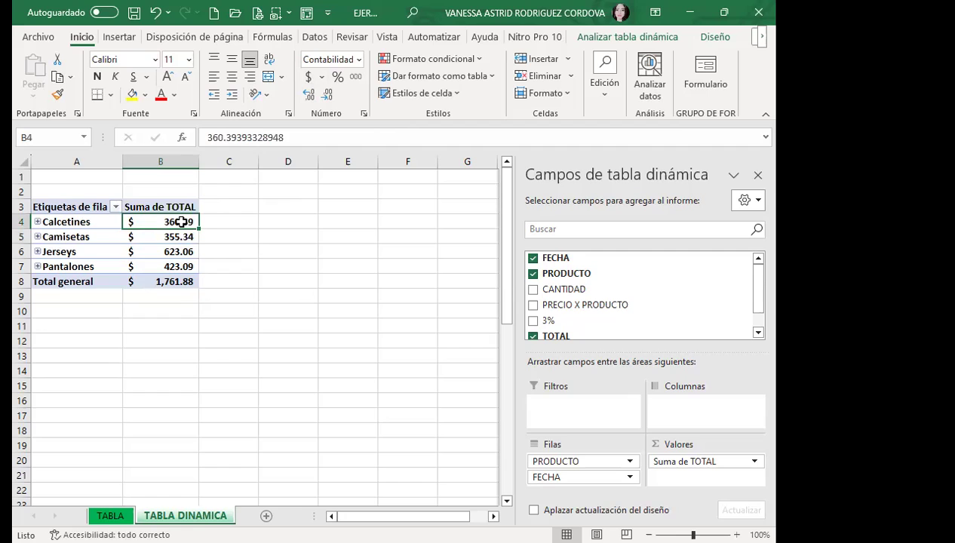
left_click(262, 239)
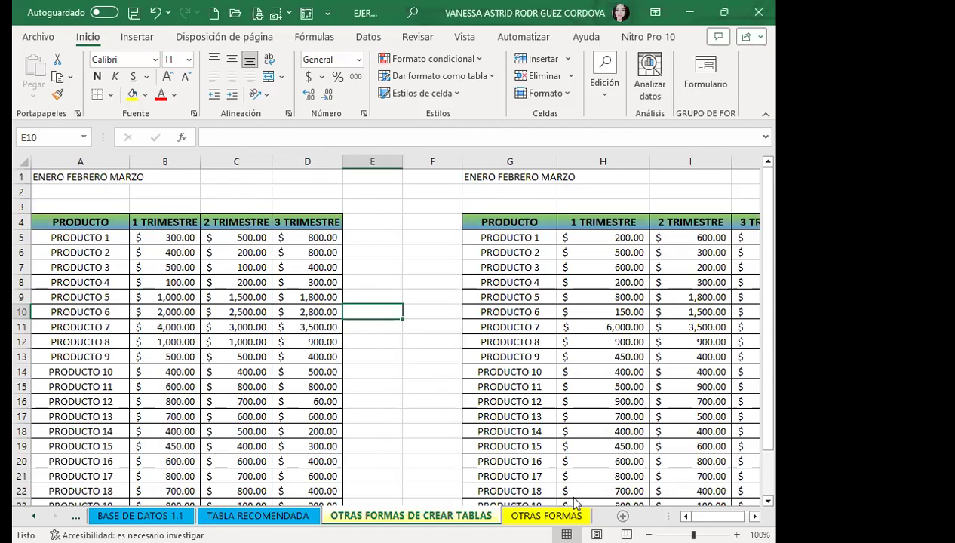
Select PRODUCTO 7 and 6 third-quarter values, show the Datos commands, and dismiss the relationships tip.
left_click(282, 322)
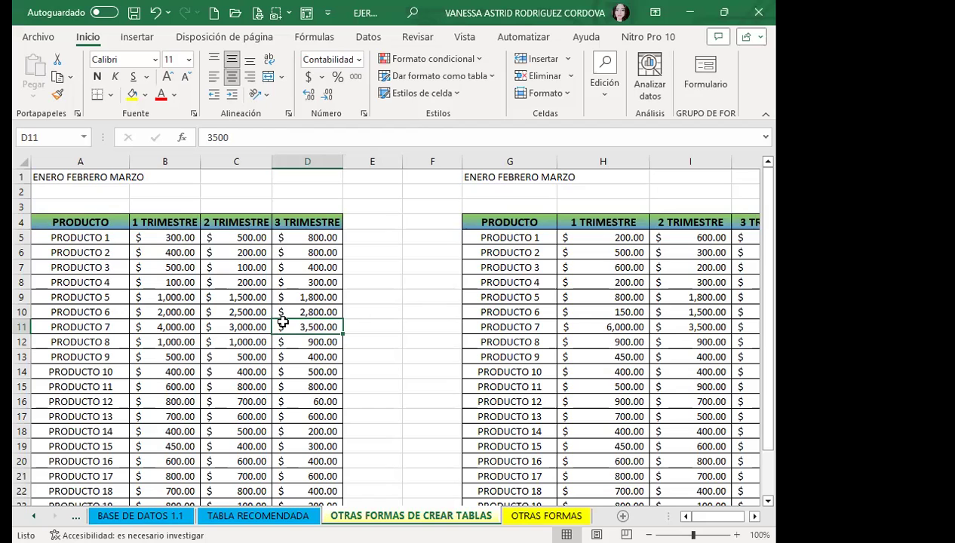
left_click(283, 314)
left_click(368, 35)
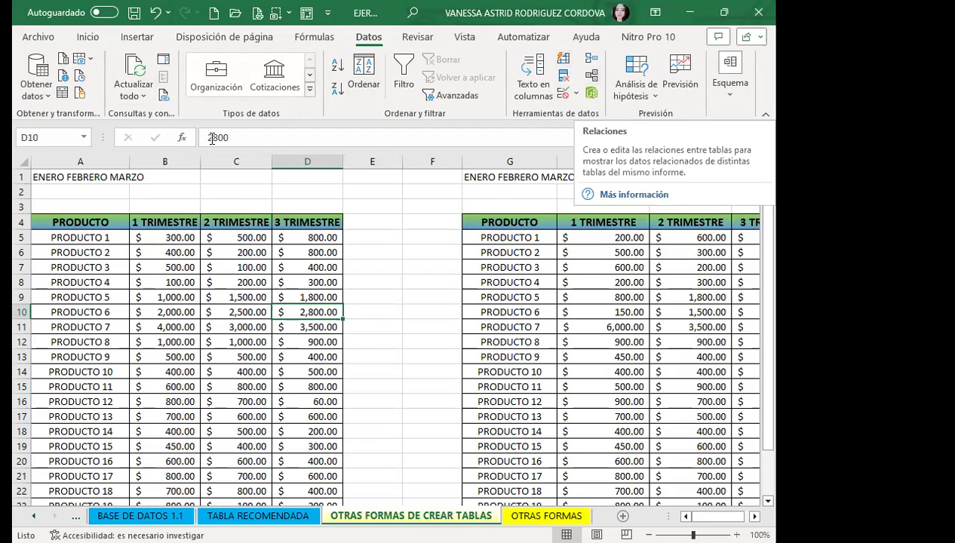
left_click(243, 312)
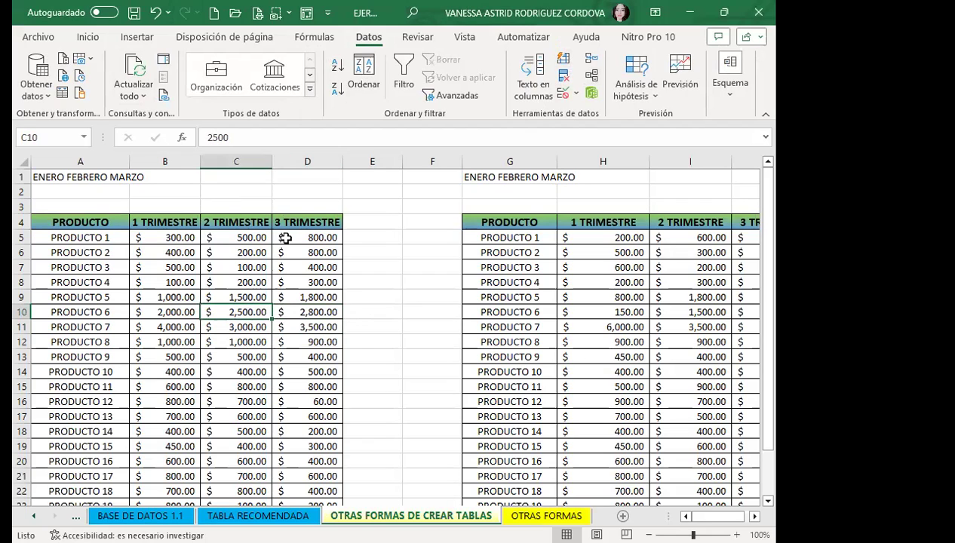
left_click(562, 286)
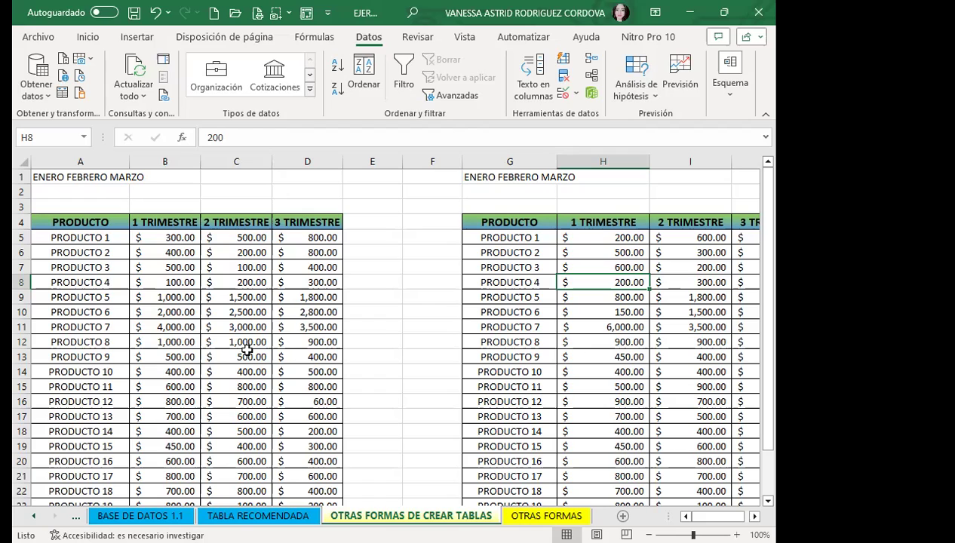
Start the PivotTable and PivotChart Wizard with Rangos de consolidación múltiples and reach step 2a.
left_click(305, 16)
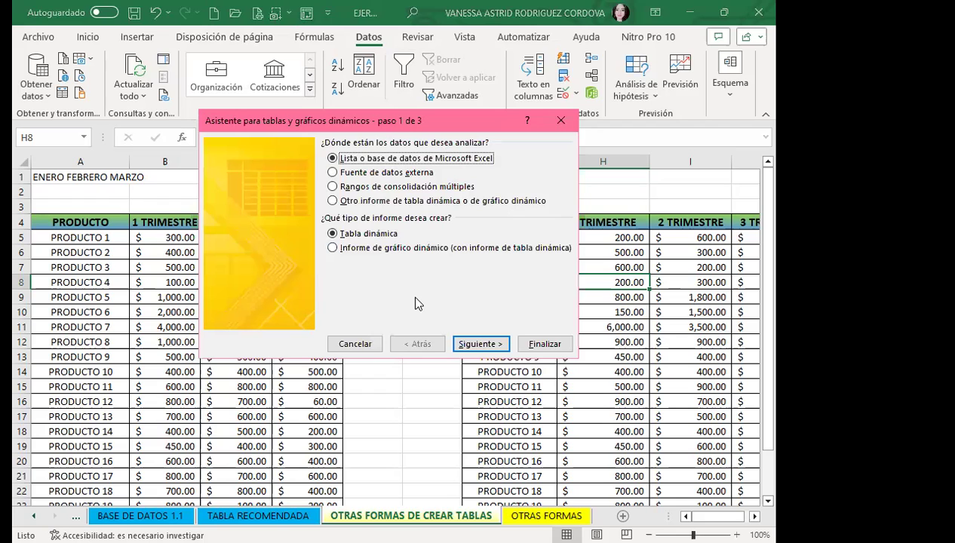
left_click(334, 188)
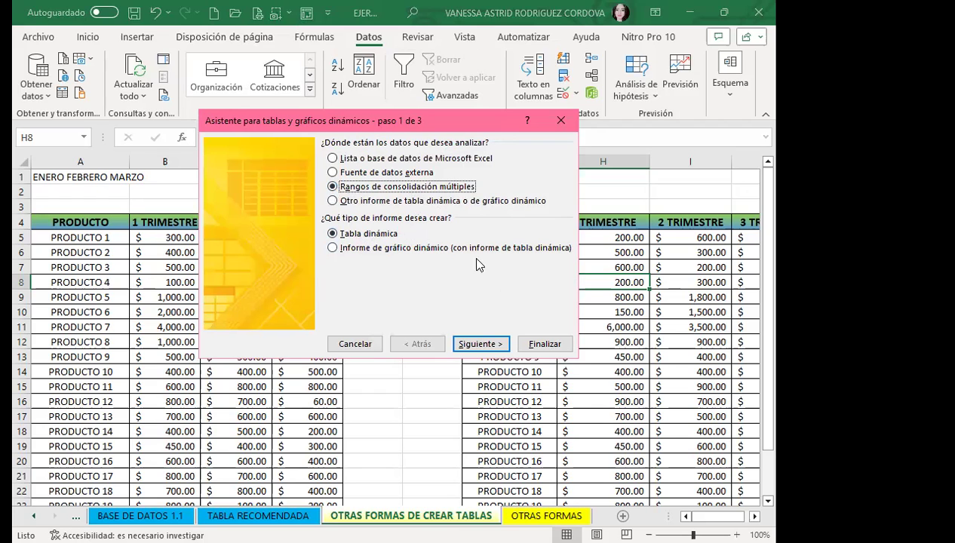
left_click(481, 344)
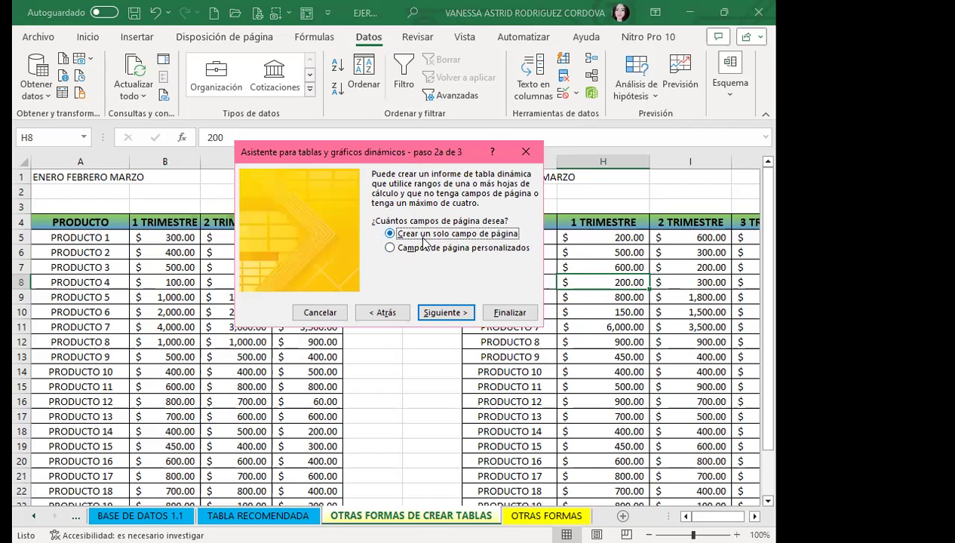
Add ranges A4:D23 and G4:J23 to the consolidation list and advance to step 3.
left_click(446, 312)
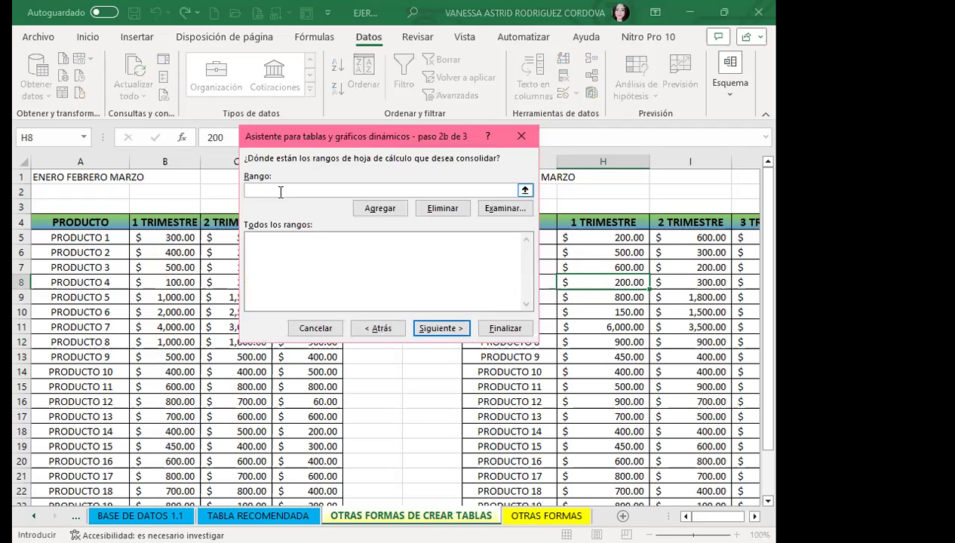
left_click(45, 221)
key("ctrl+shift+Down")
key("ctrl+shift+Right")
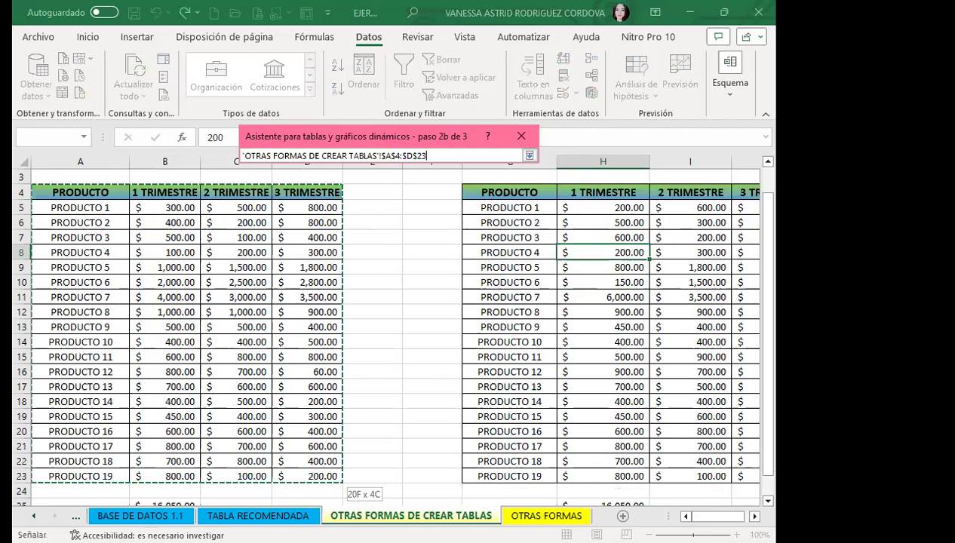
left_click(338, 217)
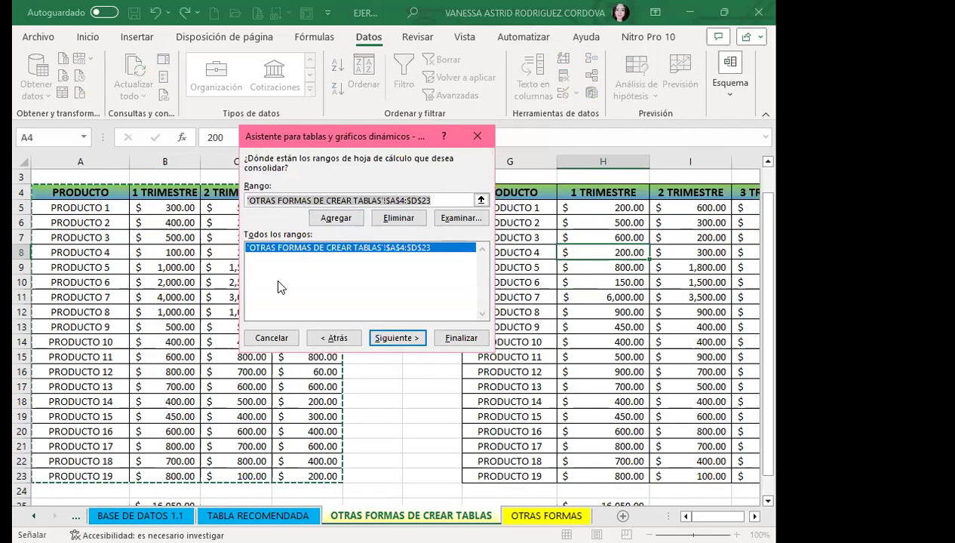
left_click(520, 193)
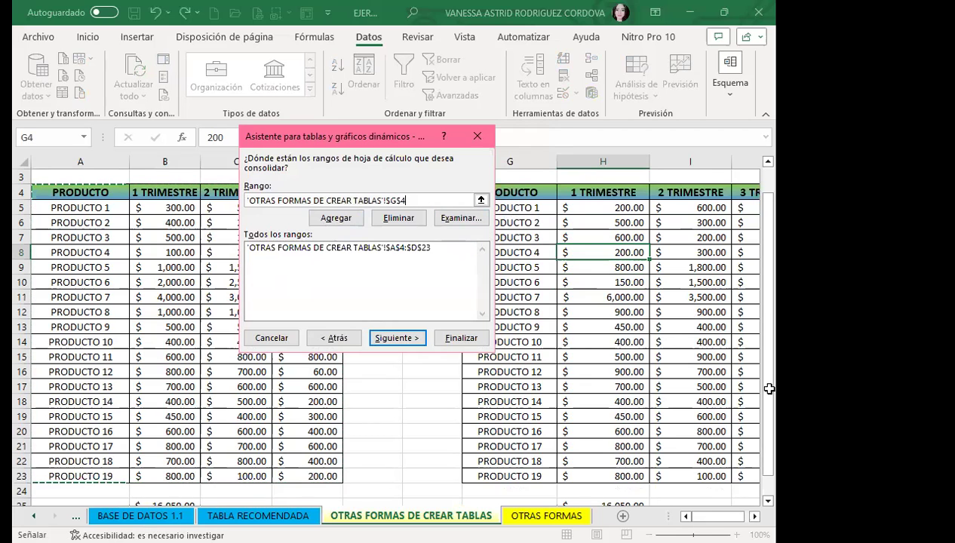
key("ctrl+shift+Down")
key("ctrl+shift+Right")
left_click(336, 217)
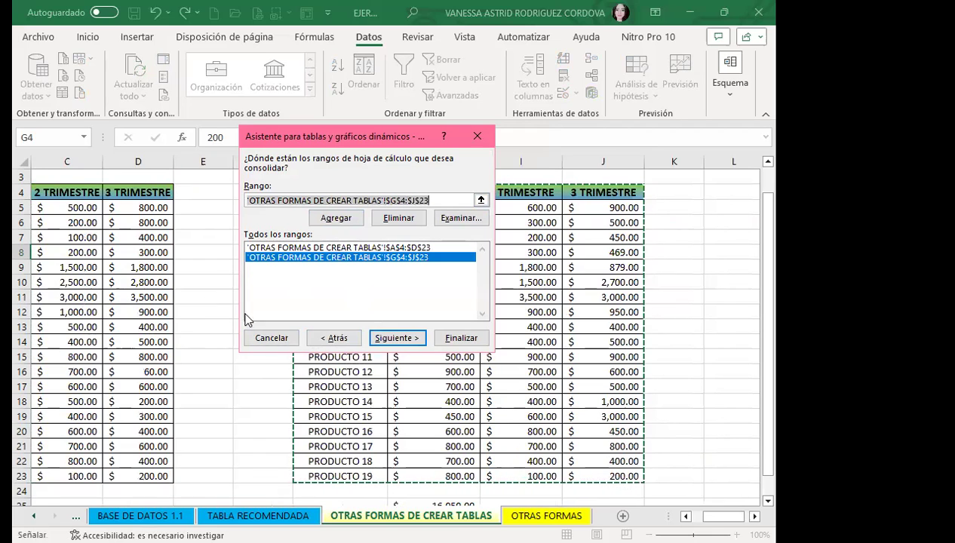
left_click(408, 340)
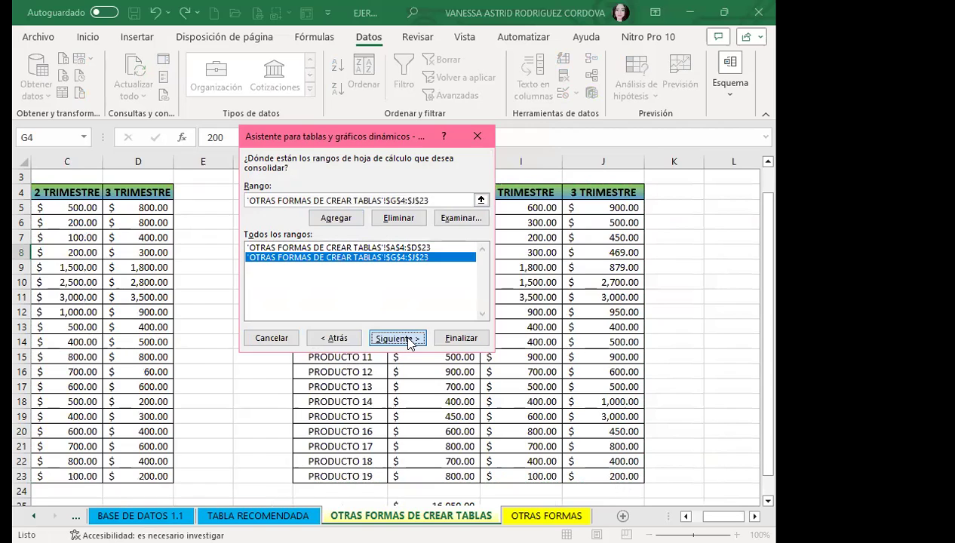
left_click(318, 216)
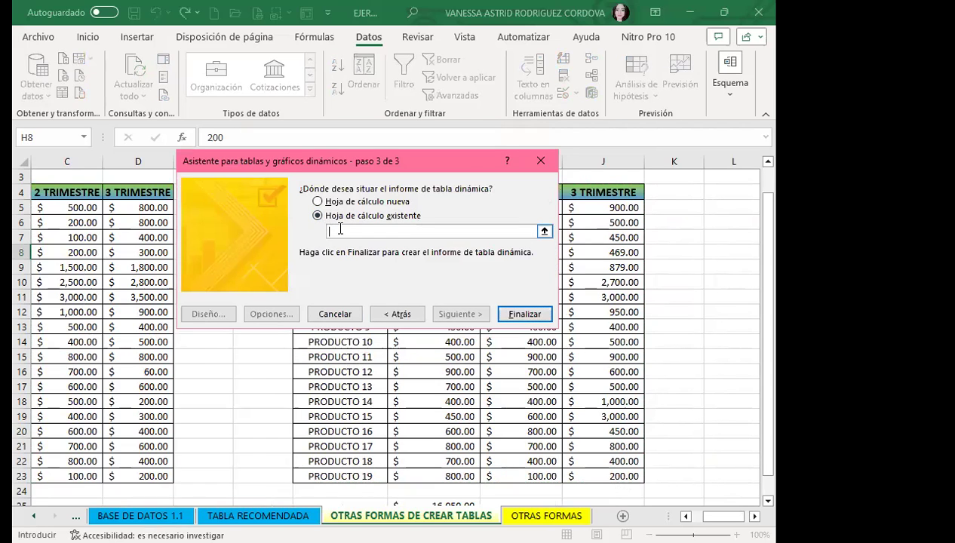
Place the consolidated pivot at cell B6 of the OTRAS FORMAS sheet and finish the wizard.
left_click(526, 515)
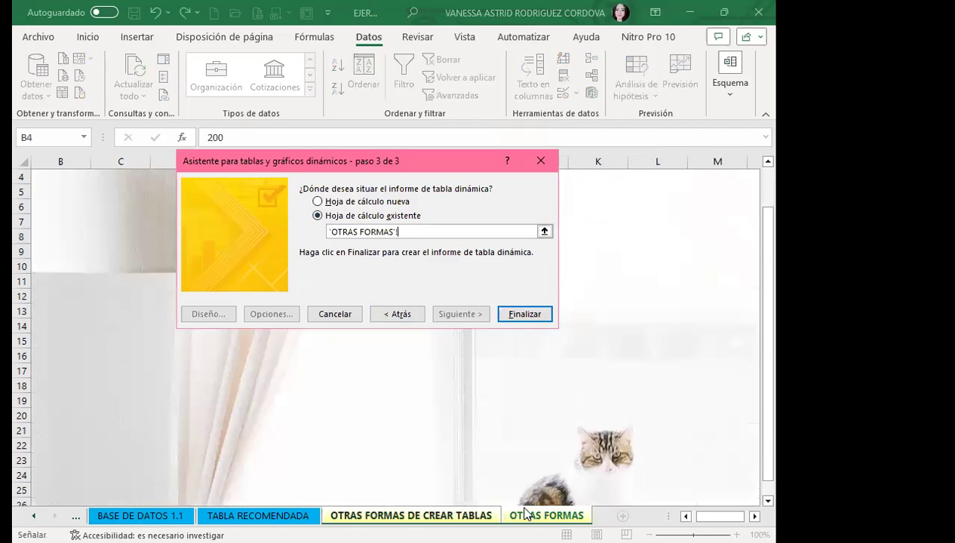
left_click(51, 204)
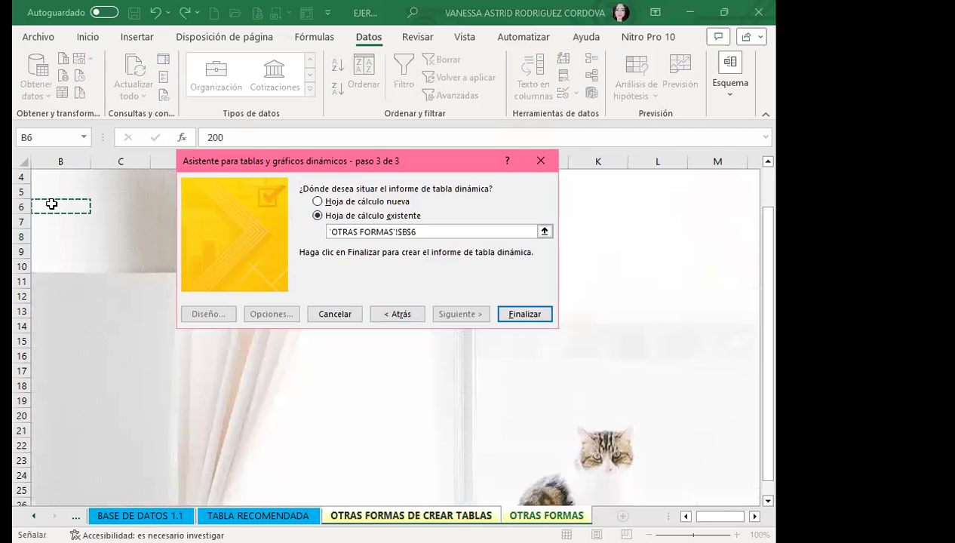
scroll(620, 344, "down", 5)
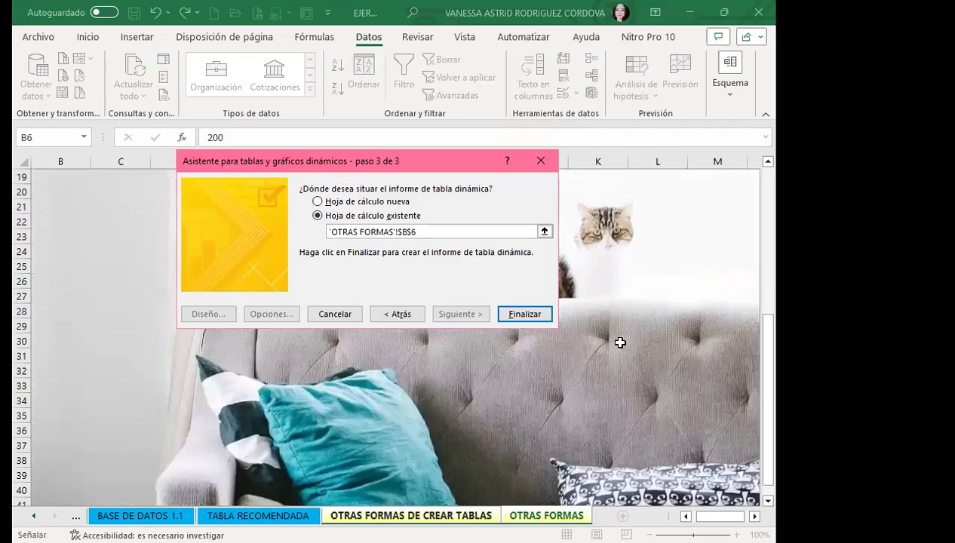
scroll(679, 339, "up", 6)
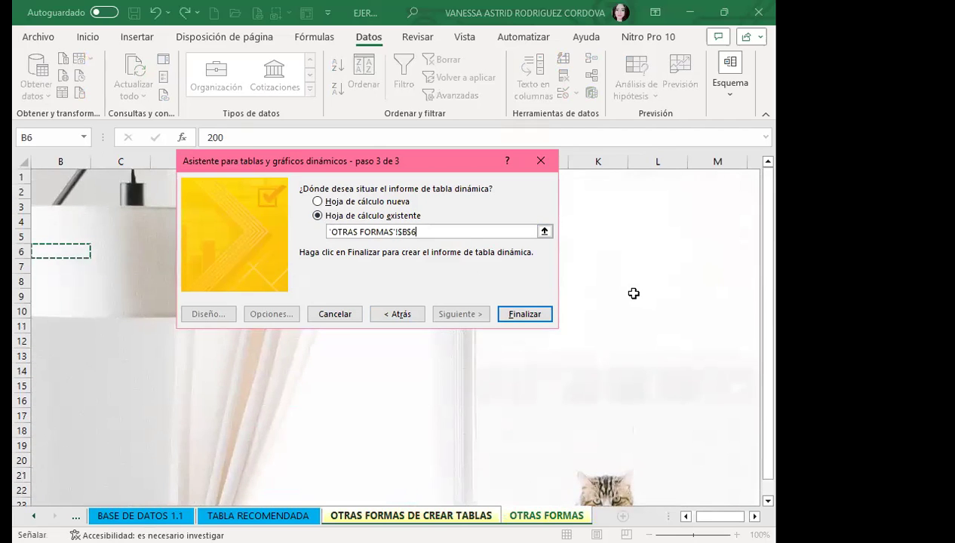
left_click(528, 313)
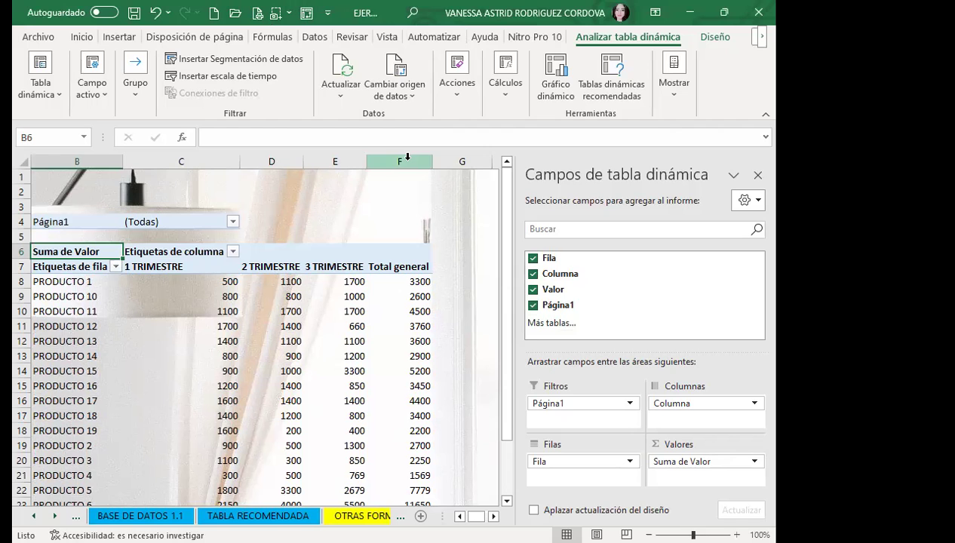
Scroll through the new pivot, then go to the OTRAS FORMAS DE CREAR TABLAS source sheet.
scroll(241, 392, "down", 4)
scroll(249, 354, "down", 4)
scroll(258, 344, "up", 4)
scroll(271, 319, "up", 3)
scroll(284, 281, "up", 1)
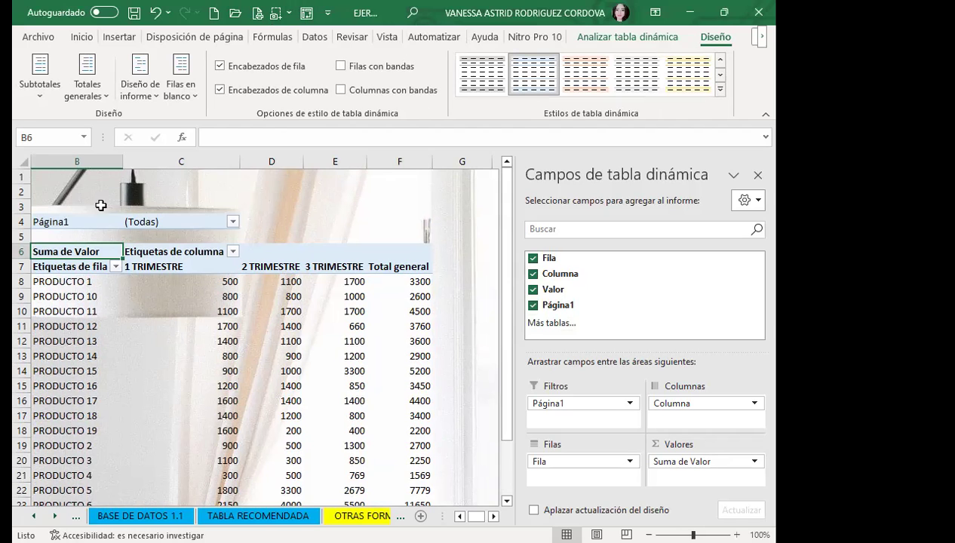
left_click(362, 516)
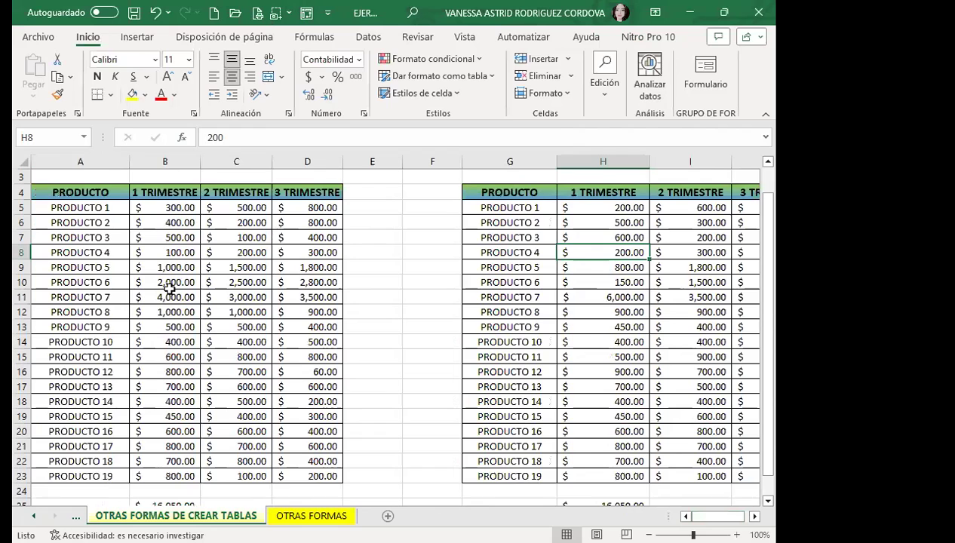
Check a cell in each source table, then return to the OTRAS FORMAS pivot sheet with Ctrl+PageDown.
left_click(162, 201)
left_click(572, 191)
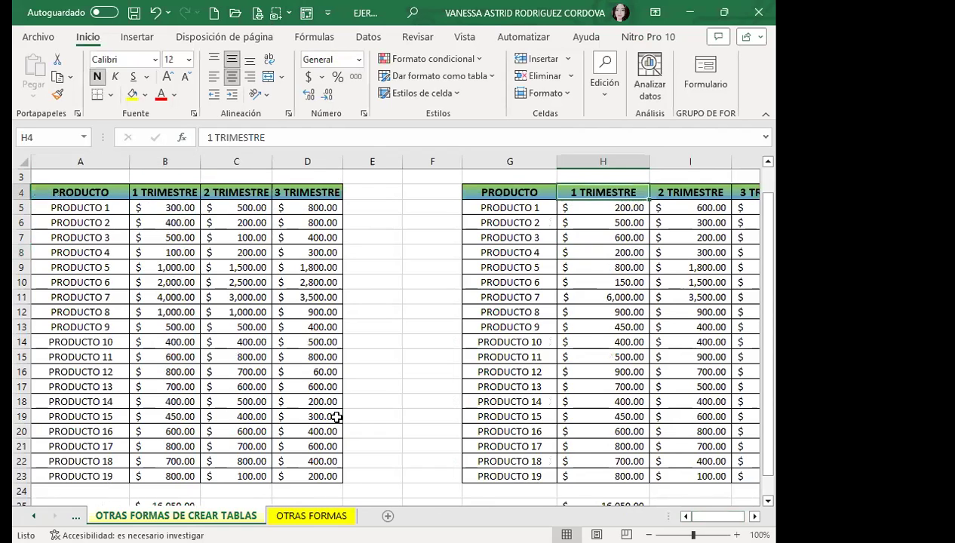
key("ctrl+Page_Down")
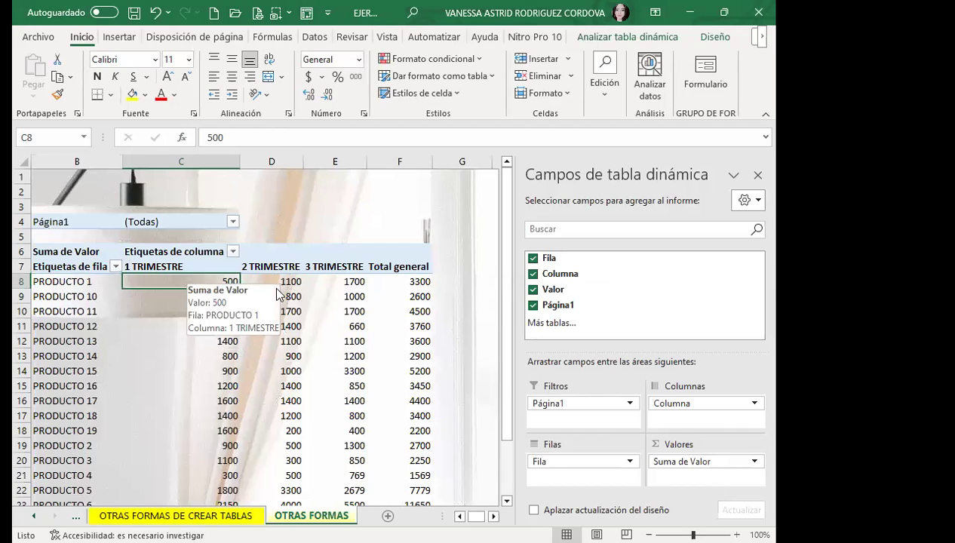
Review the pivot down to its 96558 grand total and open the Analizar tabla dinámica tab.
left_click(746, 461)
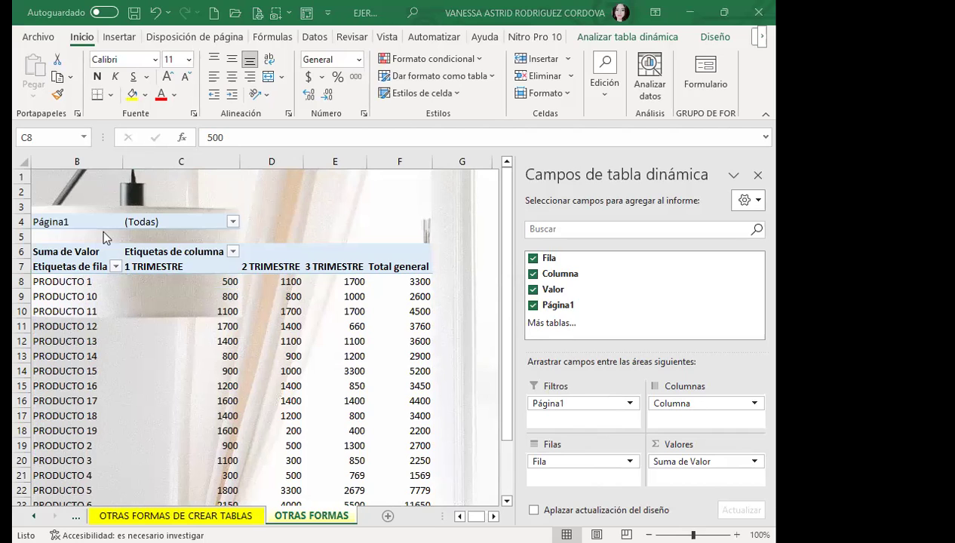
scroll(157, 421, "down", 4)
scroll(156, 420, "down", 3)
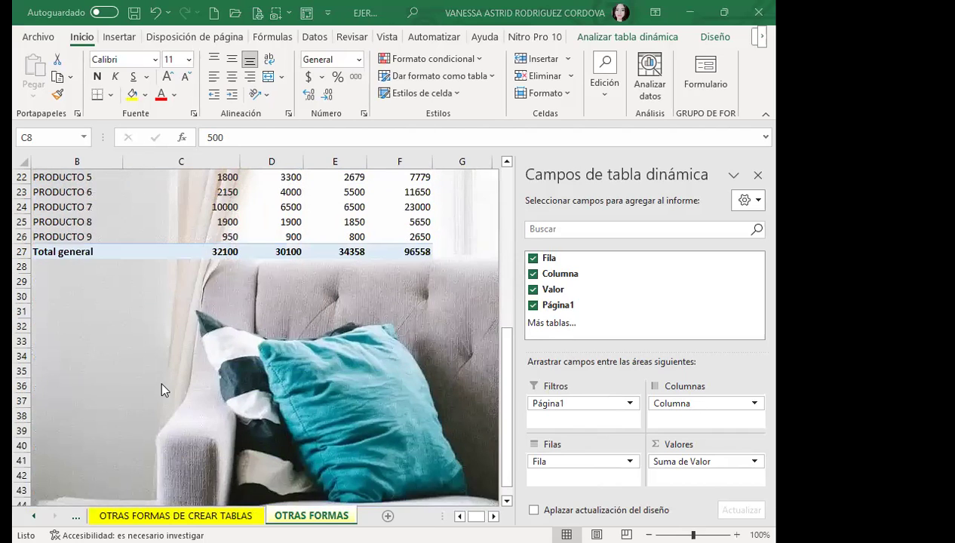
scroll(162, 388, "up", 3)
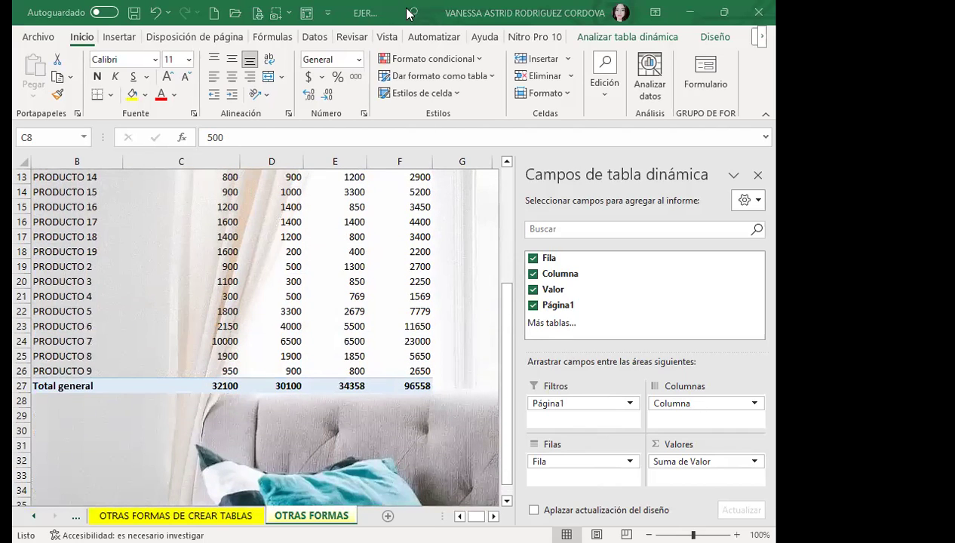
left_click(602, 37)
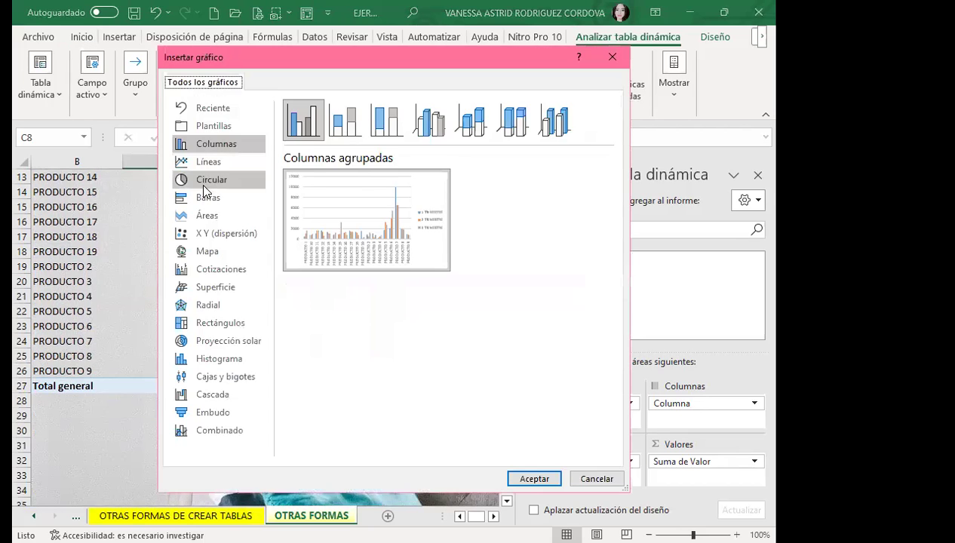
Insert a Circular pie pivot chart and drag it below the Total general row.
left_click(203, 180)
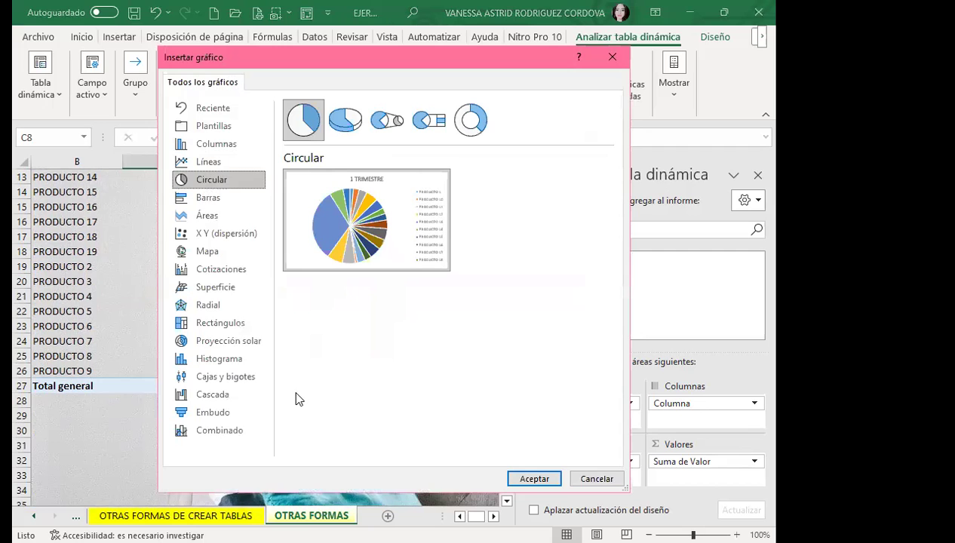
key("Return")
scroll(264, 445, "down", 2)
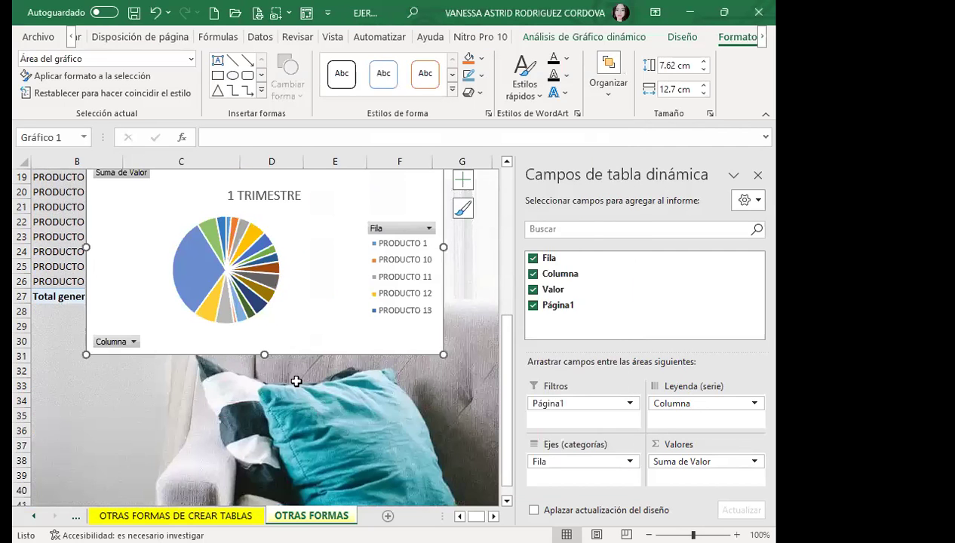
left_click_drag(326, 320, 326, 483)
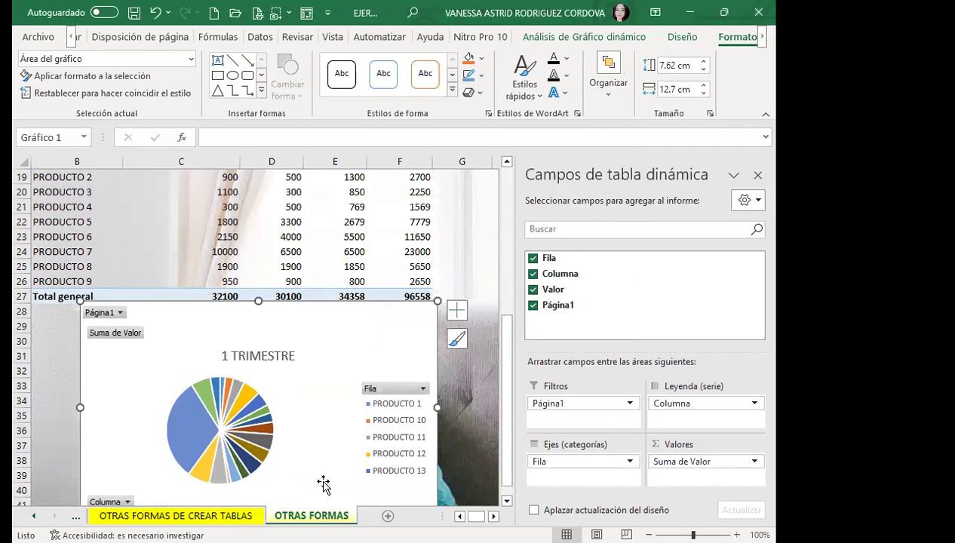
Select the 1 TRIMESTRE pie series and drag it outward to explode the slices.
left_click(233, 463)
scroll(233, 463, "down", 3)
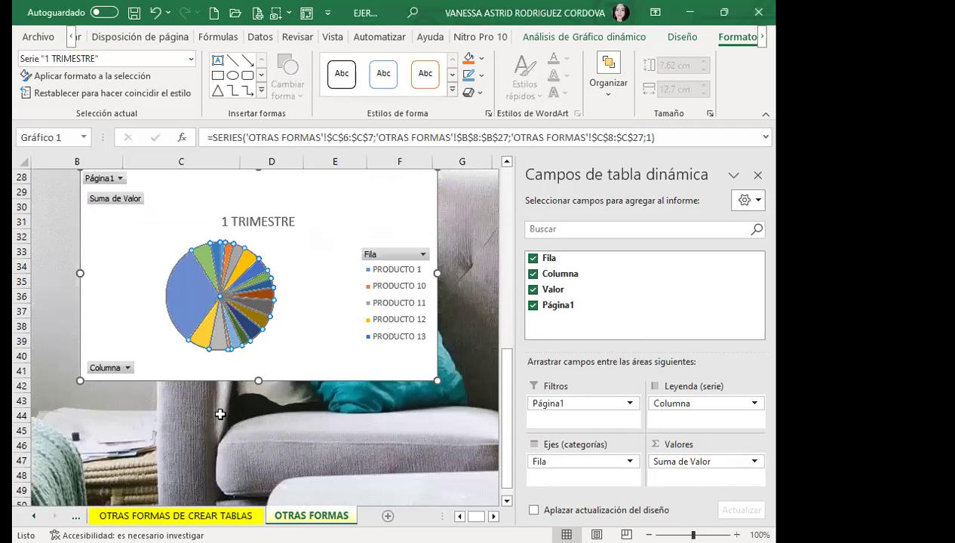
mouse_move(250, 348)
left_mouse_down()
mouse_move(265, 365)
mouse_move(252, 375)
left_mouse_up()
scroll(251, 375, "up", 1)
scroll(279, 405, "up", 1)
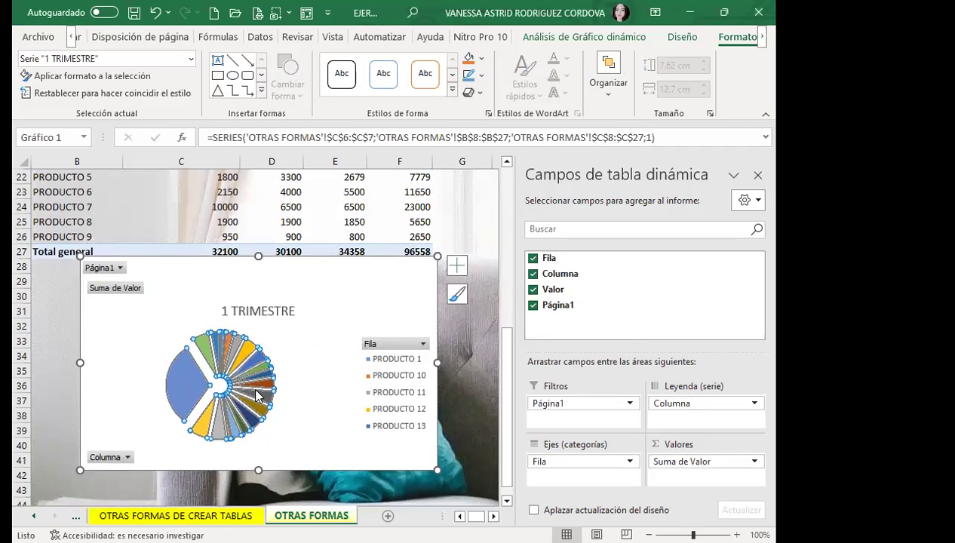
left_click_drag(249, 392, 277, 395)
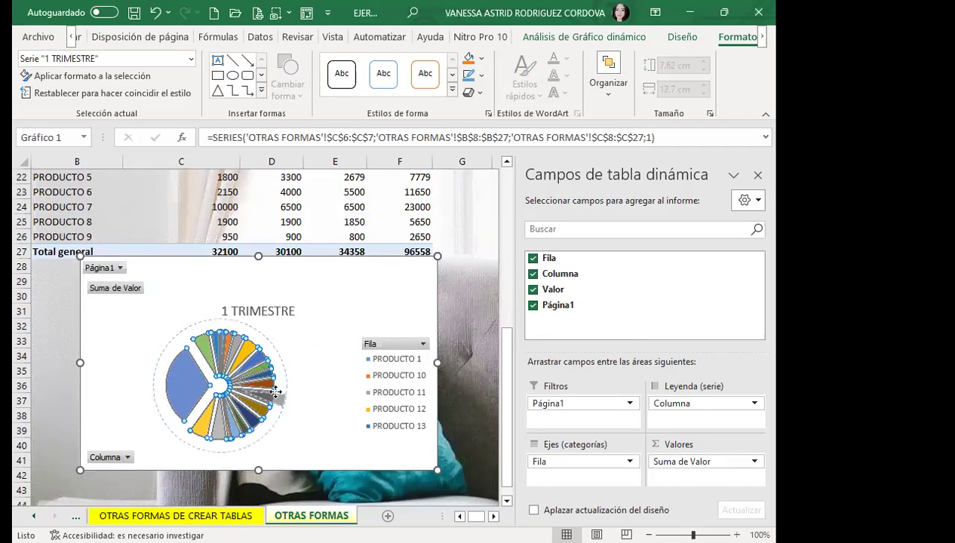
mouse_move(233, 435)
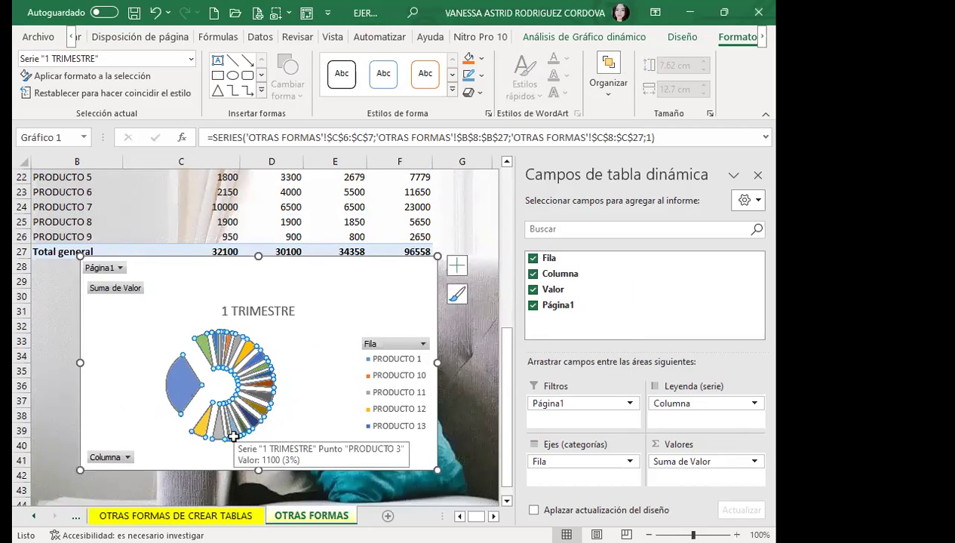
scroll(264, 358, "up", 4)
scroll(264, 359, "up", 3)
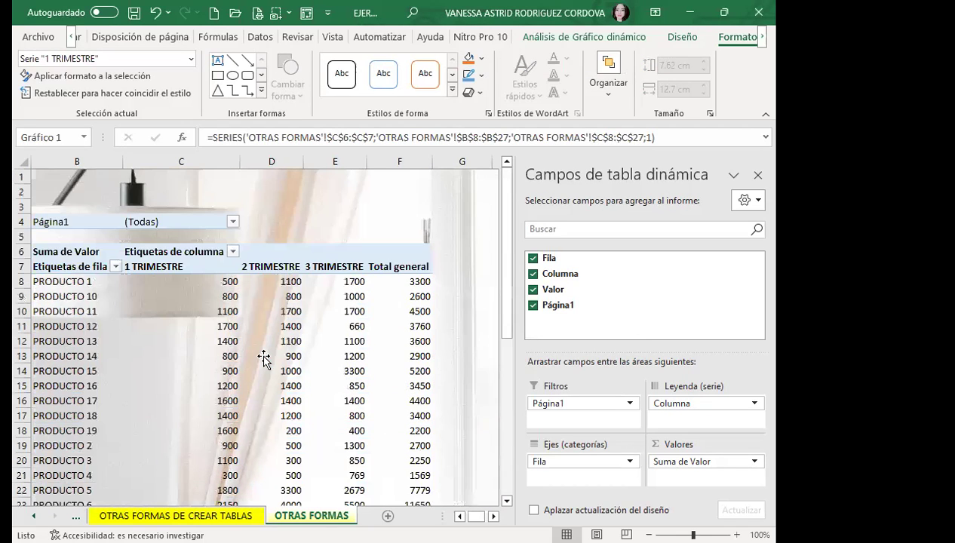
Select cells D17 and PRODUCTO 18's value 1400, then open and close the row labels filter.
left_click(307, 407)
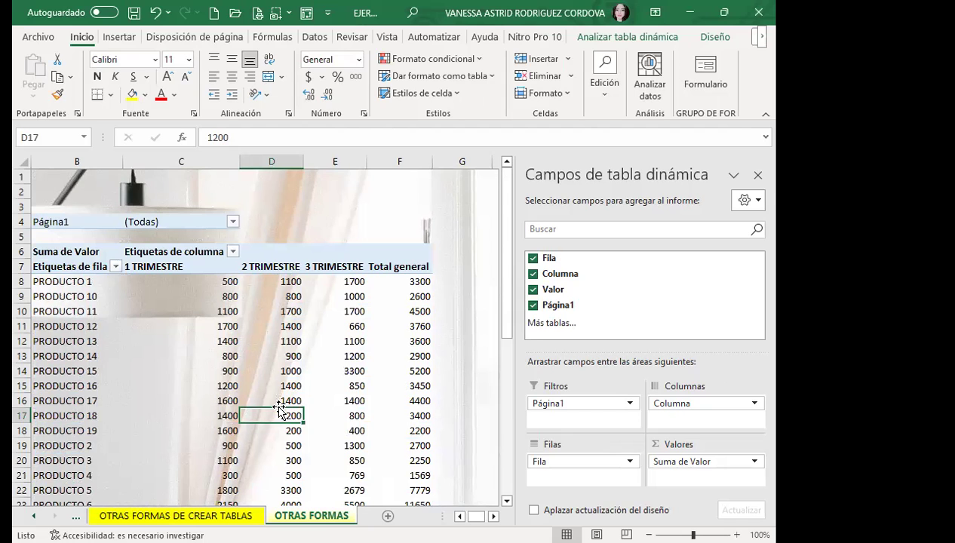
left_click(183, 409)
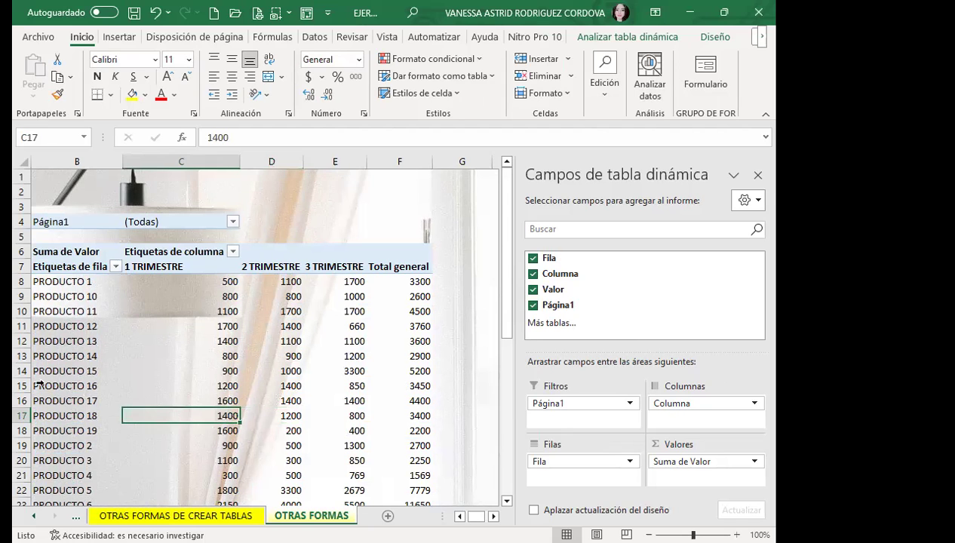
scroll(100, 370, "down", 2)
scroll(98, 358, "up", 1)
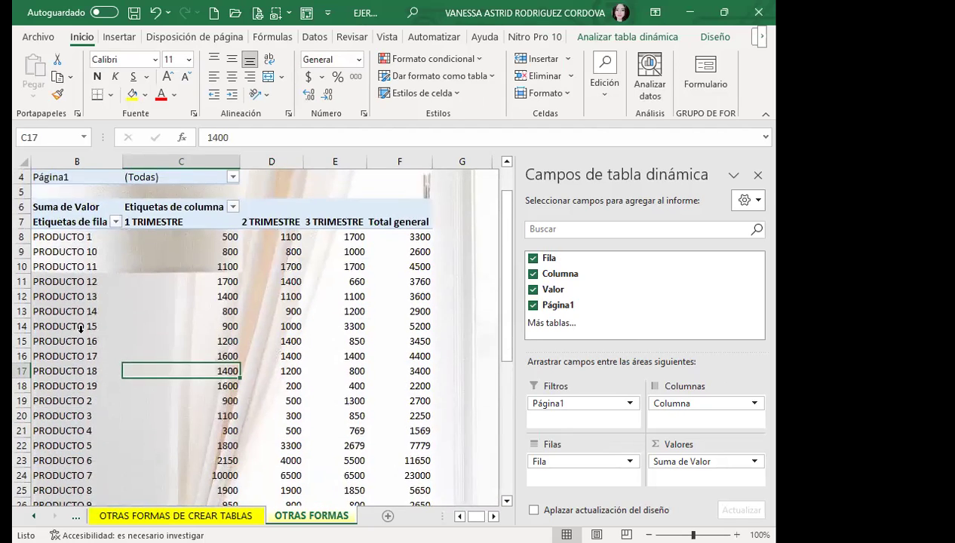
left_click(116, 220)
left_click(116, 221)
Check PRODUCTO 1's quarterly values 500, 1100, 1700 and its 3300 total.
left_click(234, 239)
left_click(299, 237)
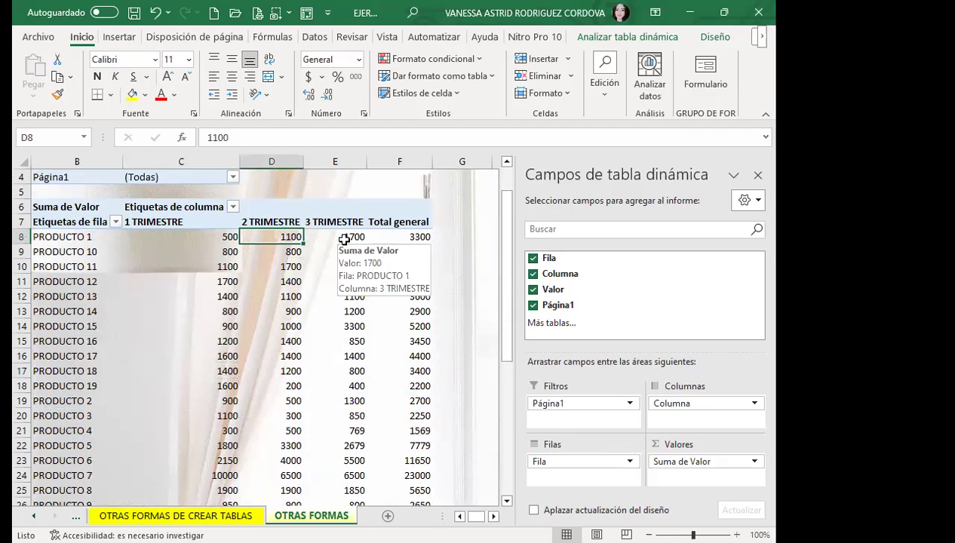
left_click(343, 239)
left_click(398, 235)
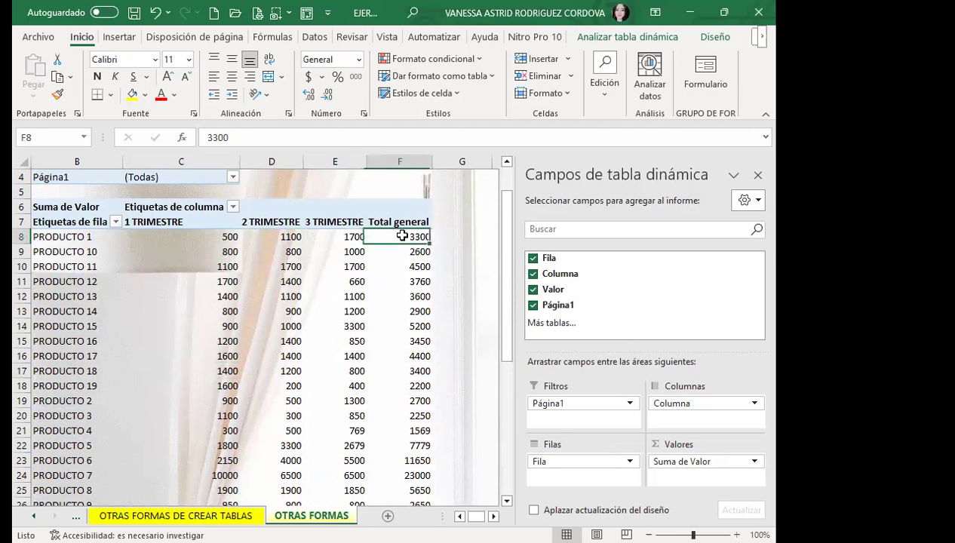
left_click(190, 233)
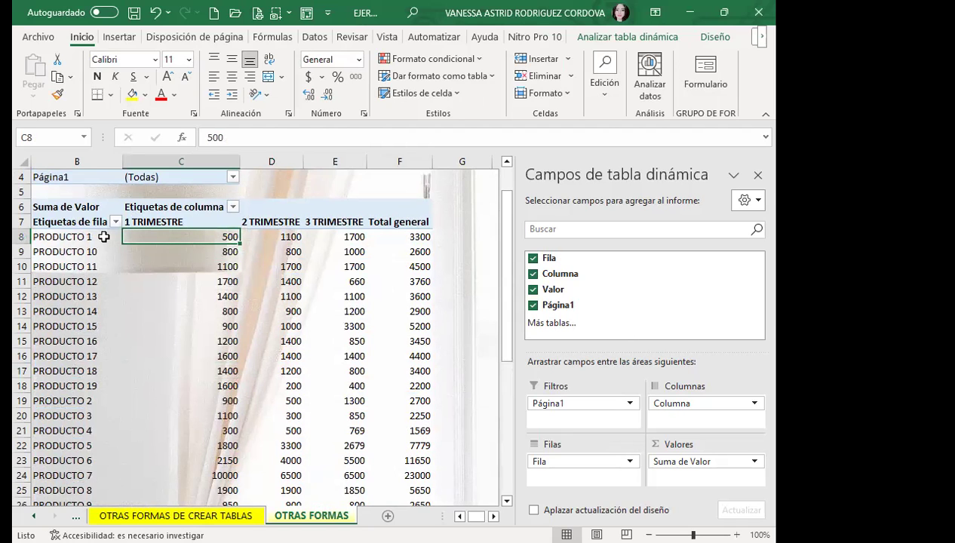
scroll(80, 421, "down", 2)
scroll(79, 421, "up", 1)
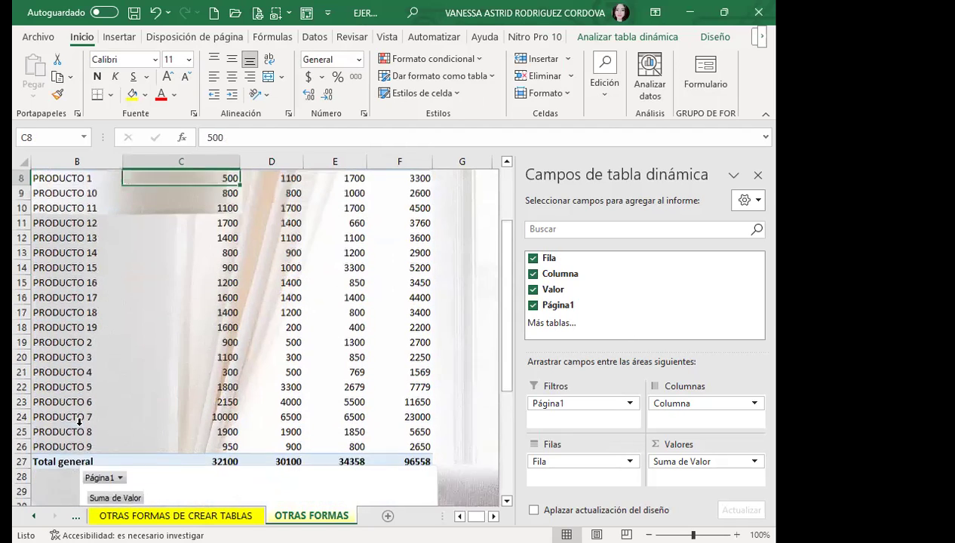
scroll(76, 420, "up", 2)
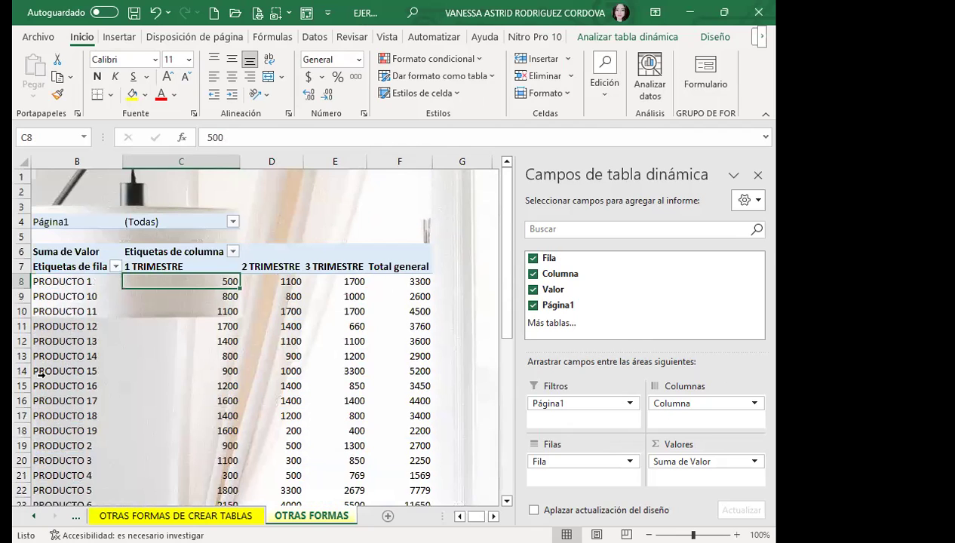
scroll(174, 341, "down", 2)
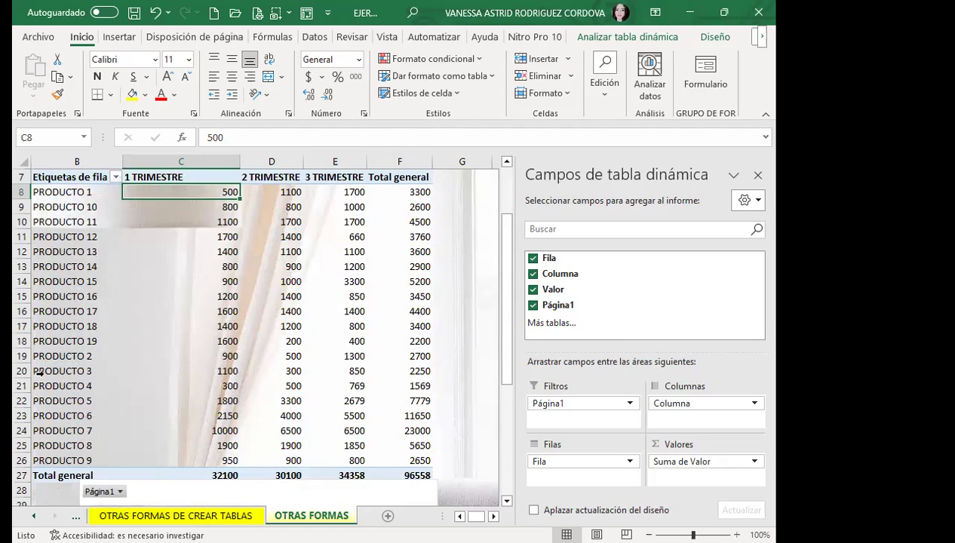
Compare against the OTRAS FORMAS DE CREAR TABLAS source cells B20, C21 and G20.
left_click(176, 515)
left_click(190, 433)
left_click(258, 446)
left_click(537, 432)
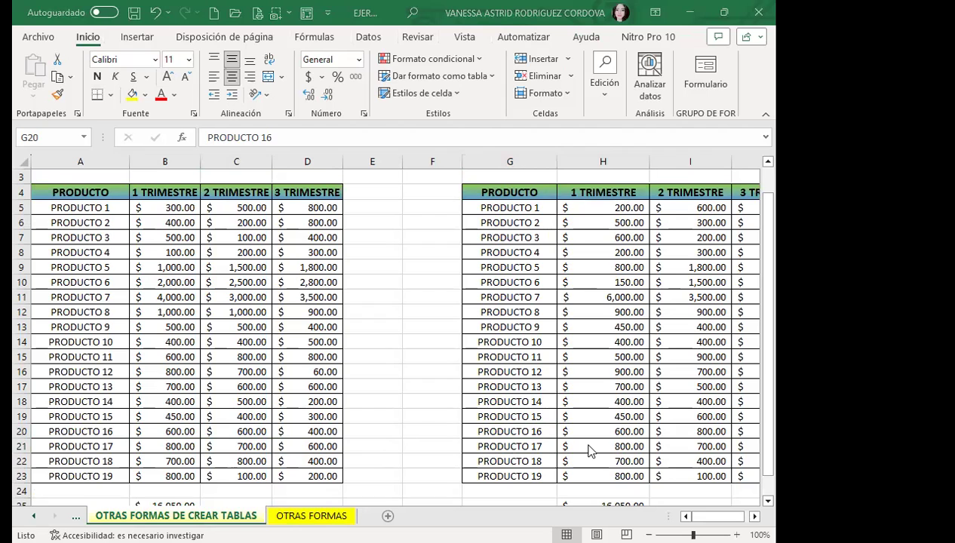
scroll(320, 358, "down", 3)
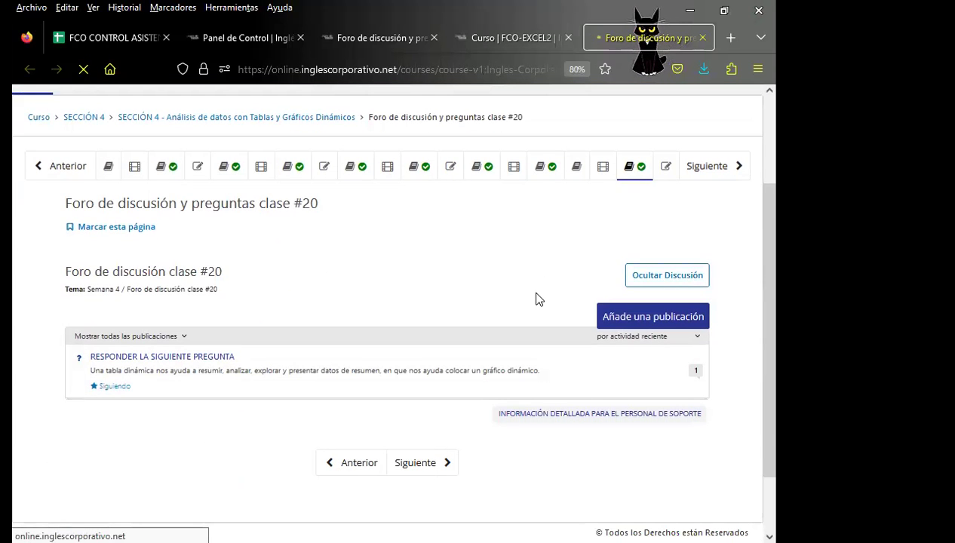
Open the Foro de discusión y preguntas clase #19 unit and read its pivot-chart question post.
scroll(543, 289, "up", 2)
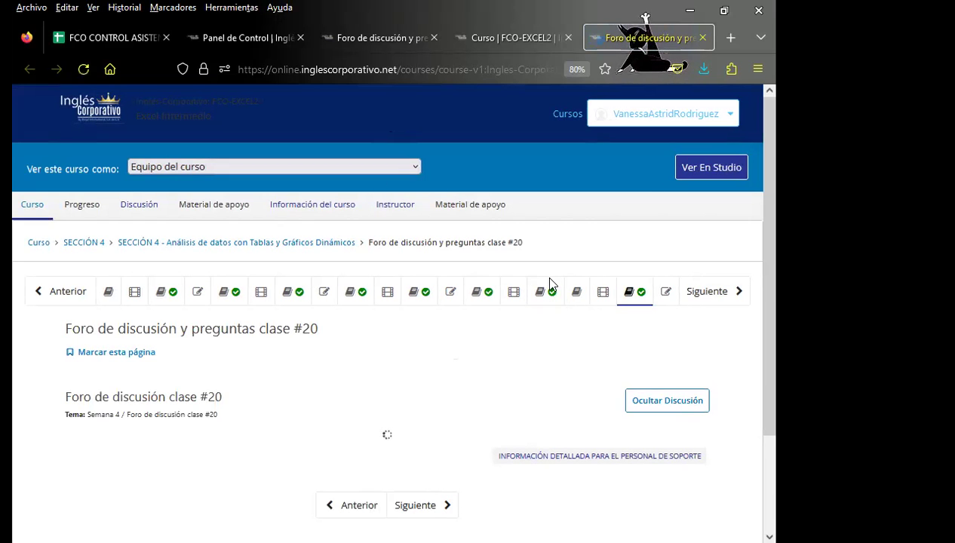
left_click(554, 300)
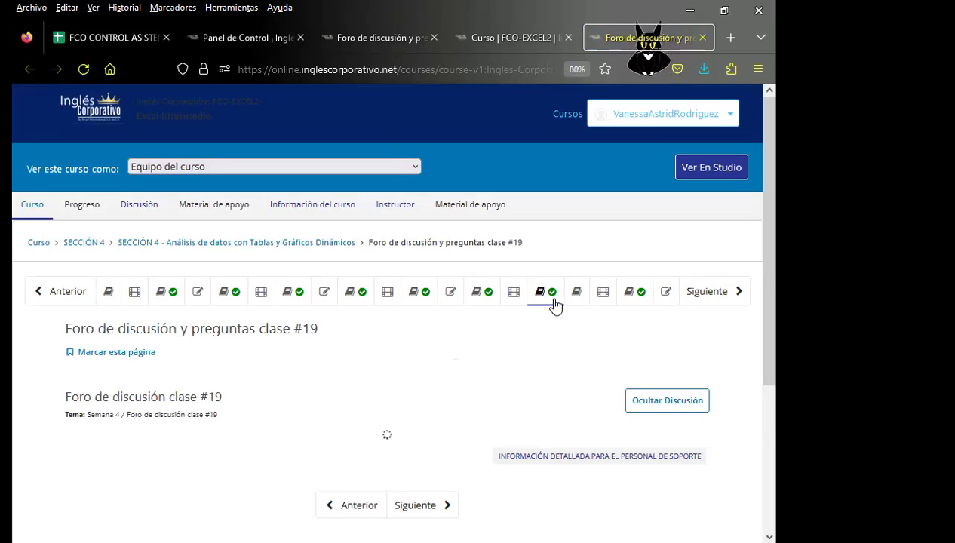
scroll(434, 392, "down", 2)
scroll(438, 315, "down", 1)
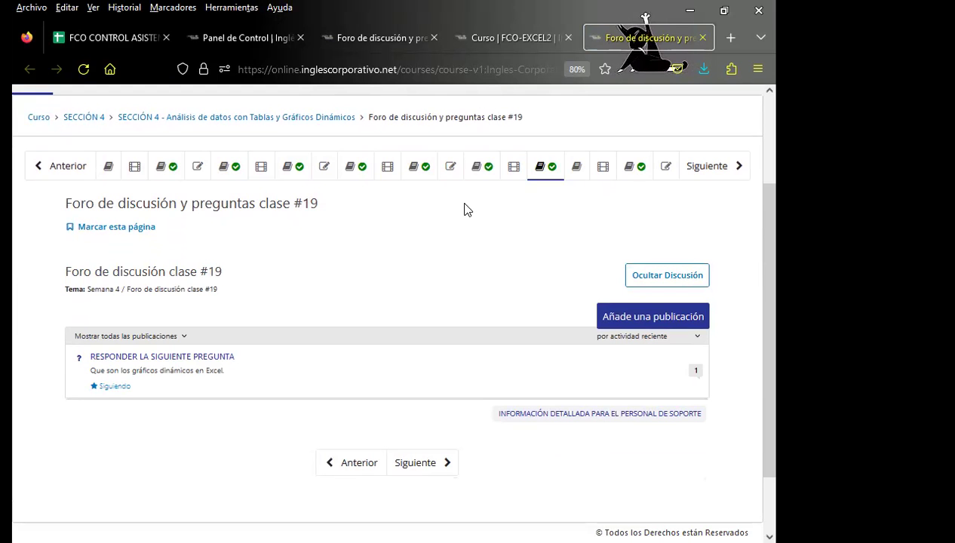
scroll(453, 242, "up", 3)
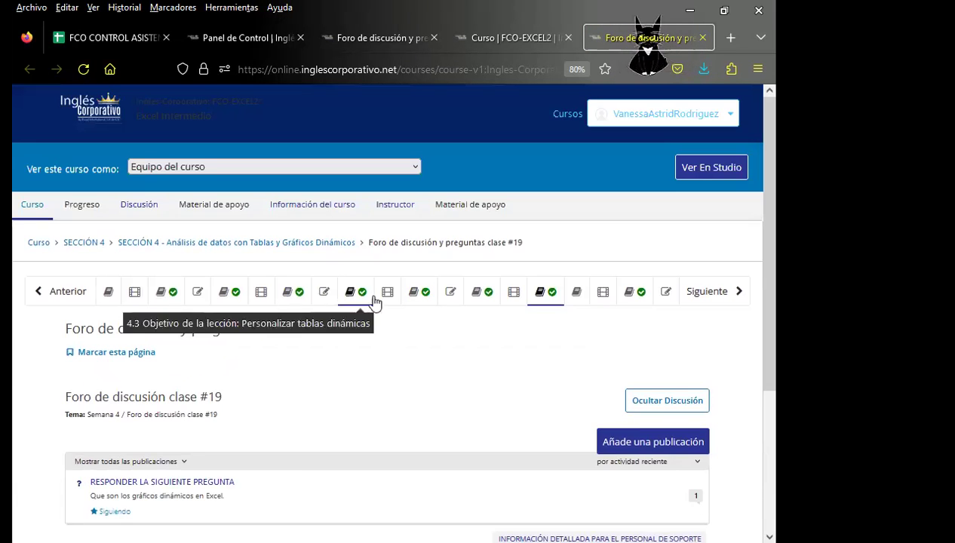